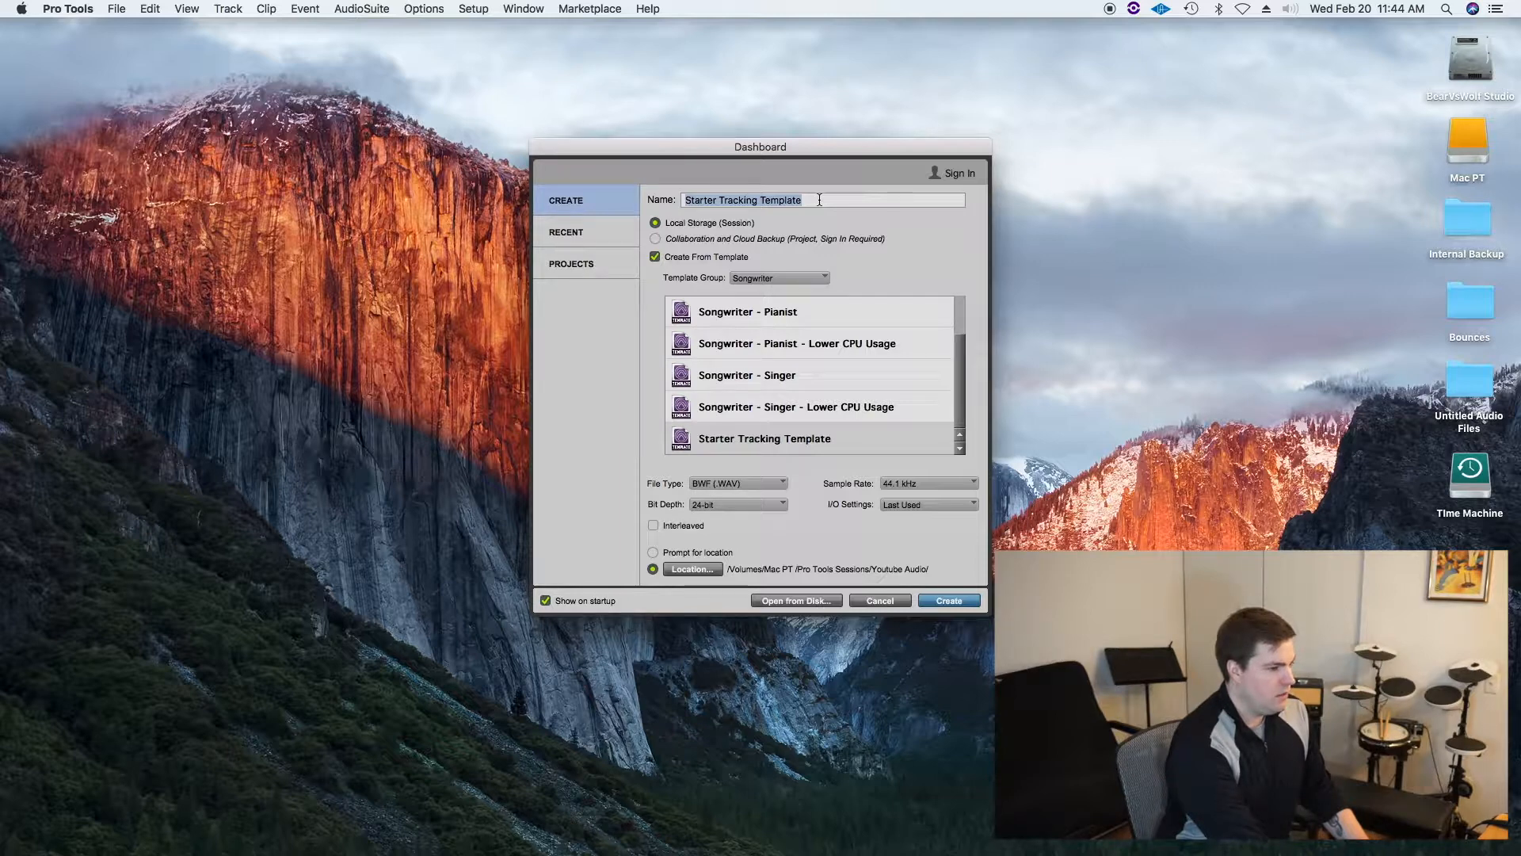
Step: Name the session Pro Tools Starter Session
{"action": "type", "text": "Youtube"}
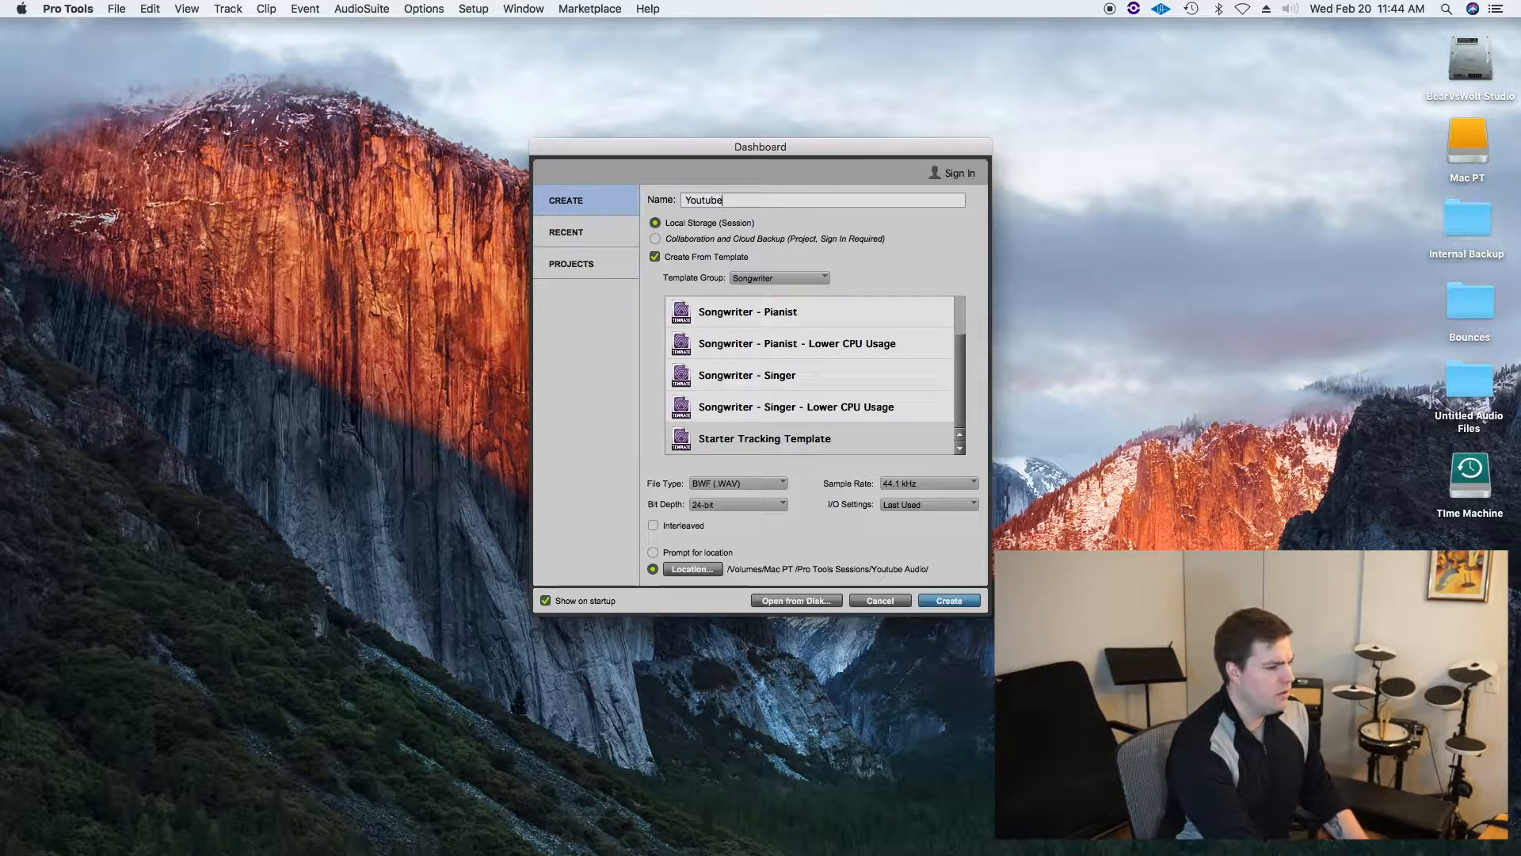
{"action": "key", "text": "BackSpace"}
{"action": "key", "text": "BackSpace"}
{"action": "key", "text": "BackSpace"}
{"action": "key", "text": "BackSpace"}
{"action": "key", "text": "BackSpace"}
{"action": "key", "text": "BackSpace"}
{"action": "type", "text": "Pro To"}
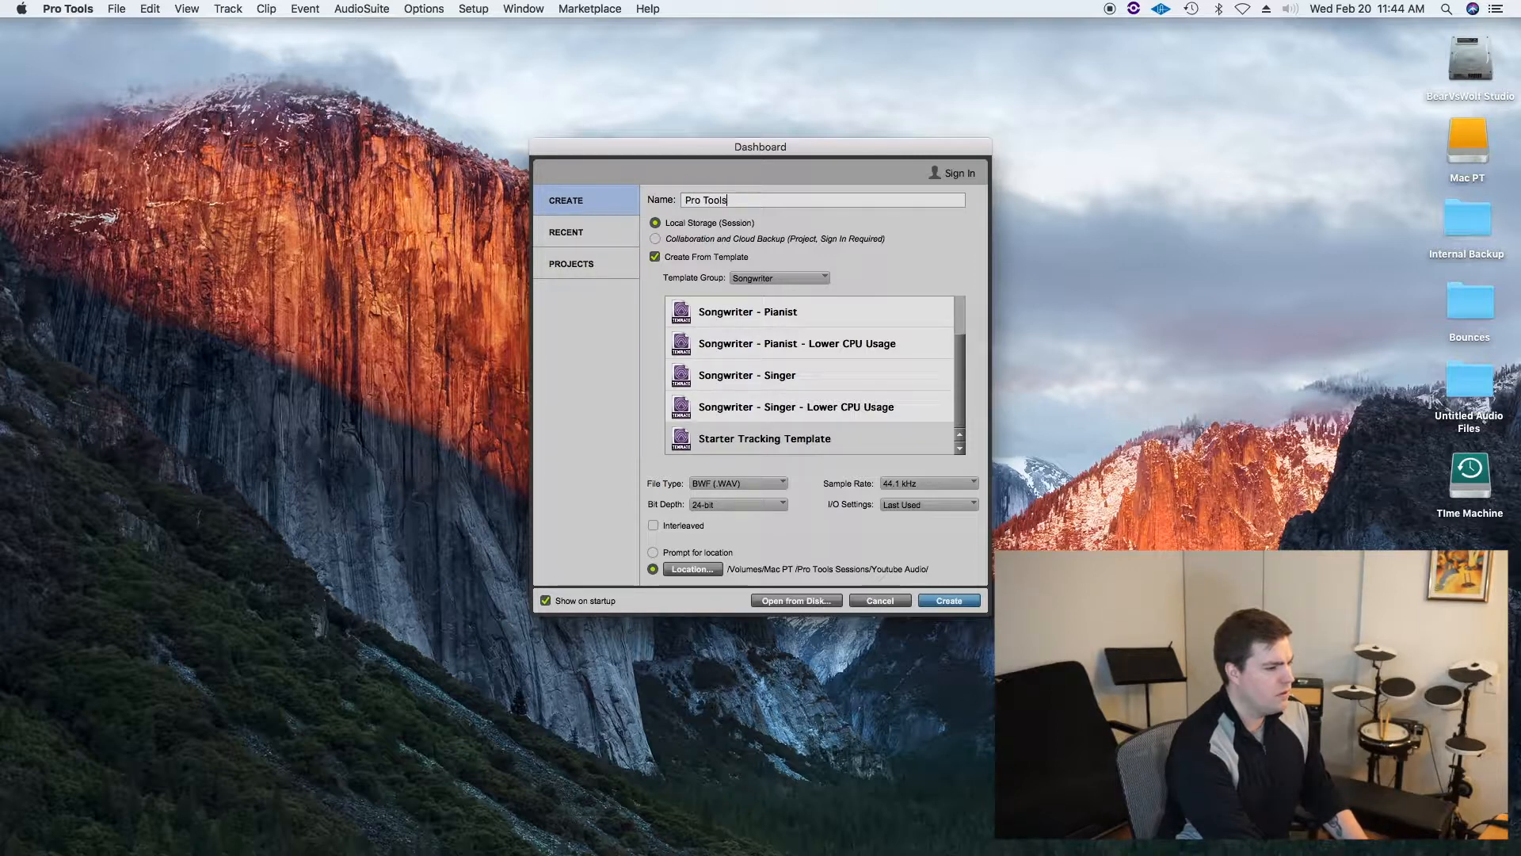
{"action": "type", "text": "ols "}
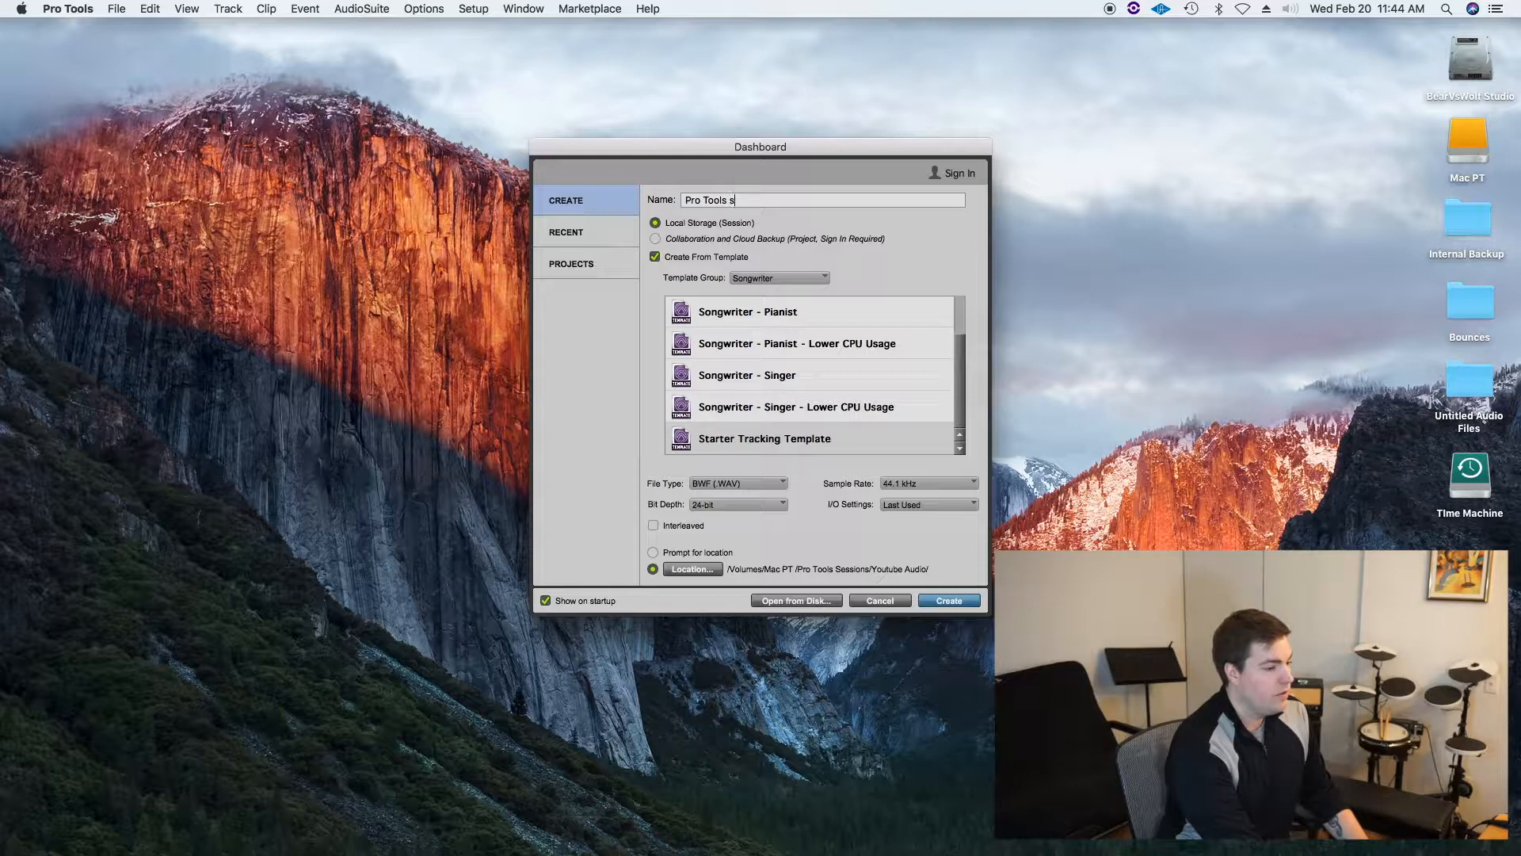
{"action": "type", "text": "star"}
{"action": "key", "text": "BackSpace"}
{"action": "key", "text": "BackSpace"}
{"action": "key", "text": "BackSpace"}
{"action": "key", "text": "BackSpace"}
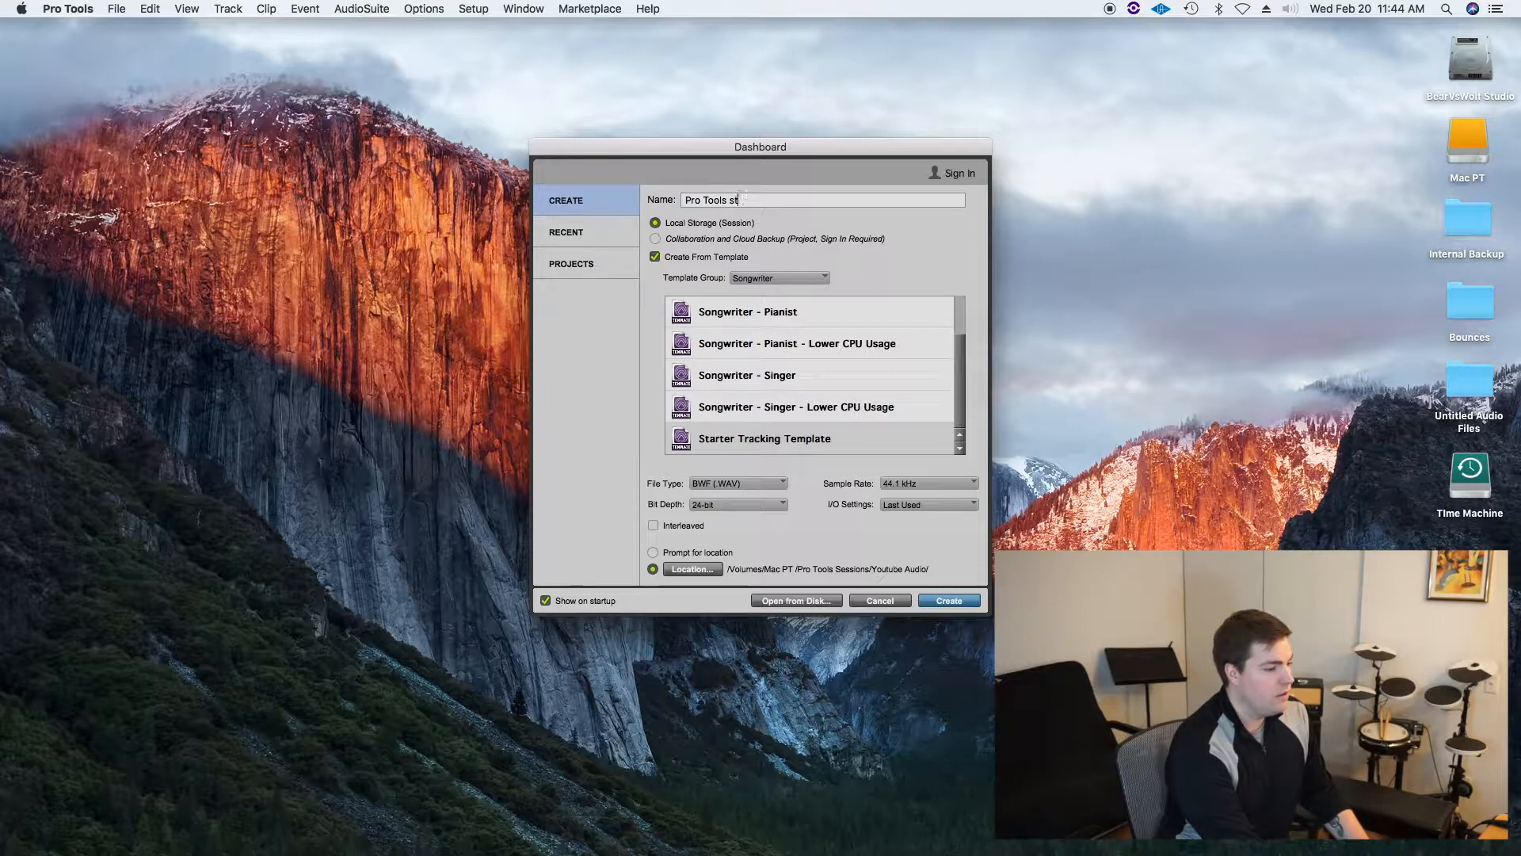
{"action": "type", "text": "Starter Session"}
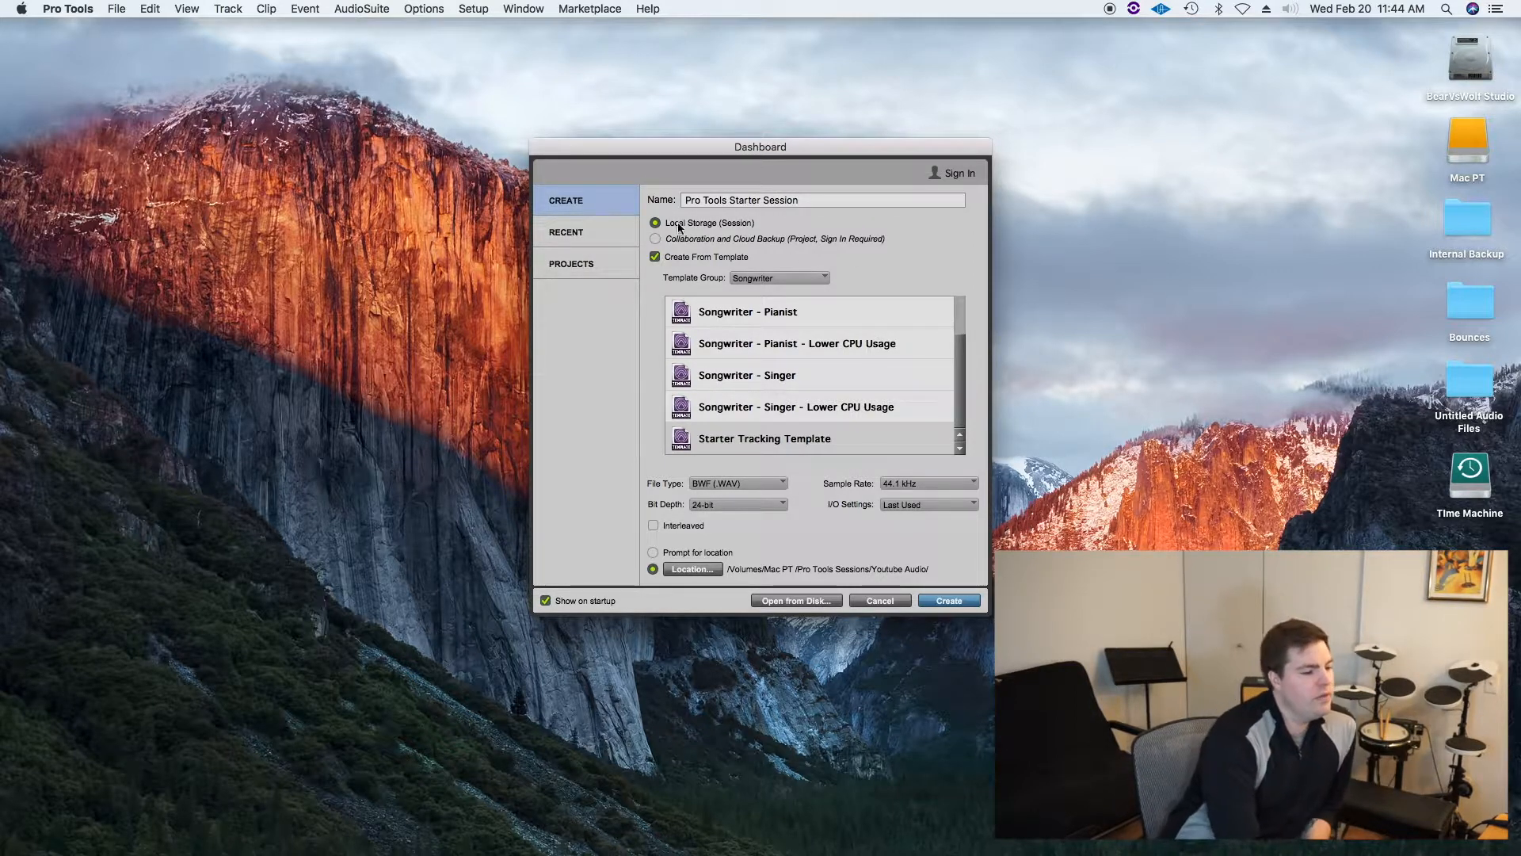
Step: Examine the available template groups and their templates
{"action": "scroll", "coordinate": [801, 389], "scroll_direction": "up", "scroll_amount": 2}
{"action": "scroll", "coordinate": [801, 383], "scroll_direction": "down", "scroll_amount": 2}
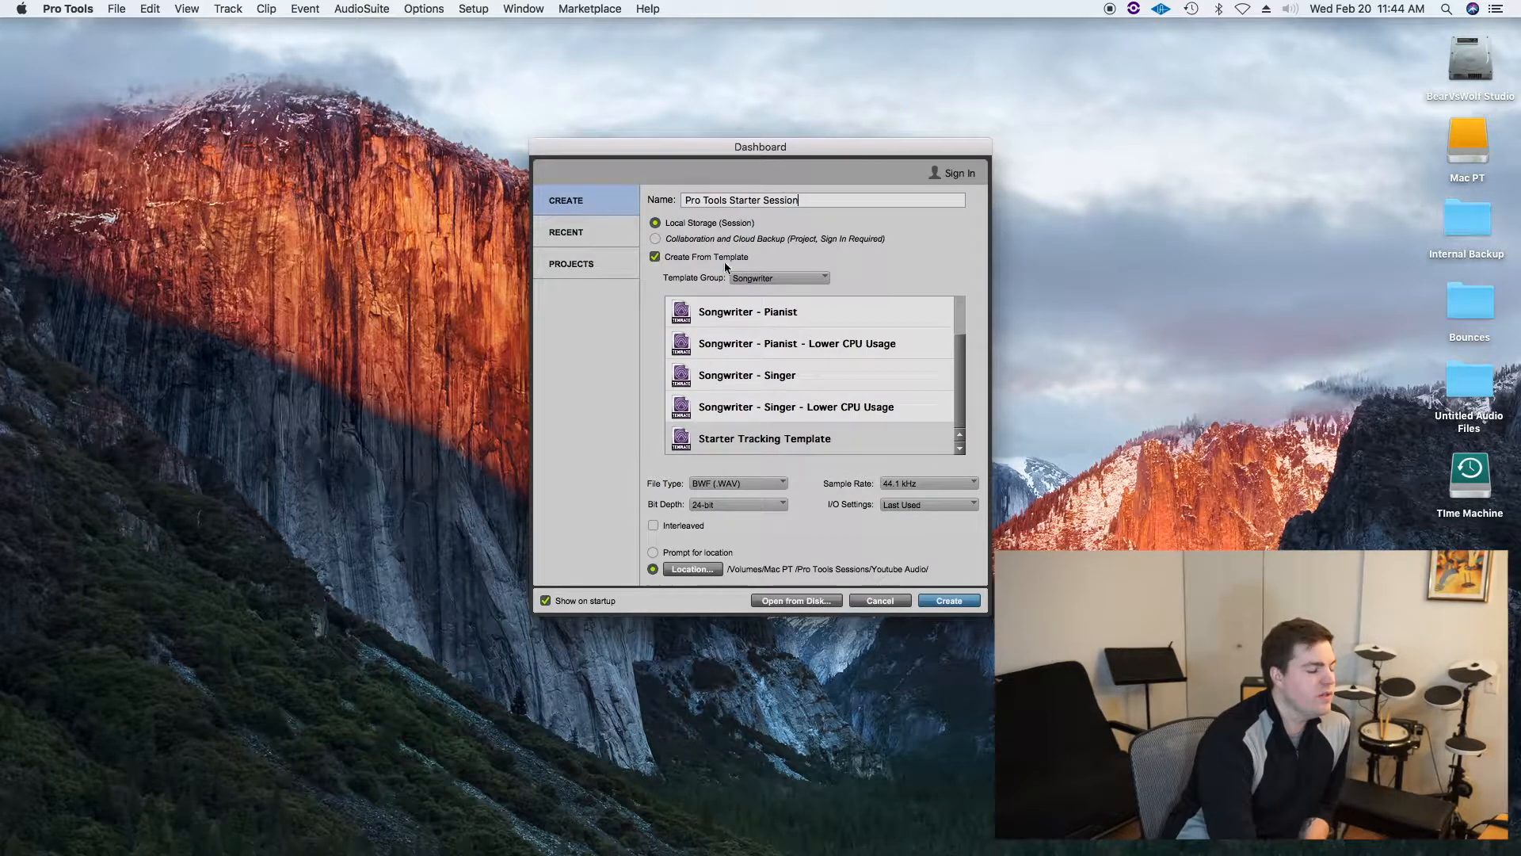
{"action": "left_click", "coordinate": [793, 279]}
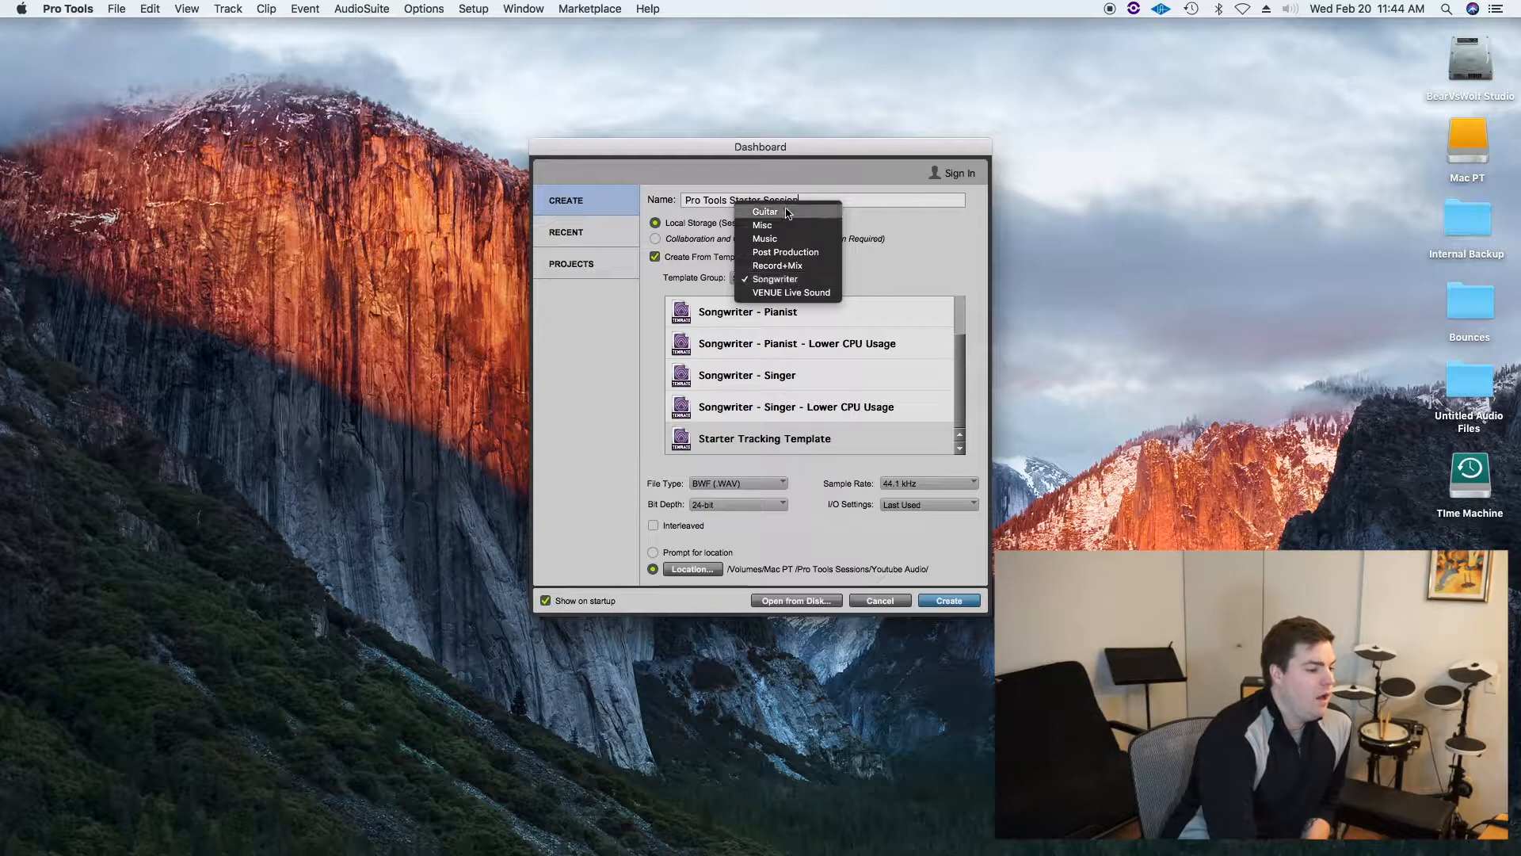
{"action": "left_click", "coordinate": [900, 266]}
{"action": "left_click", "coordinate": [795, 278]}
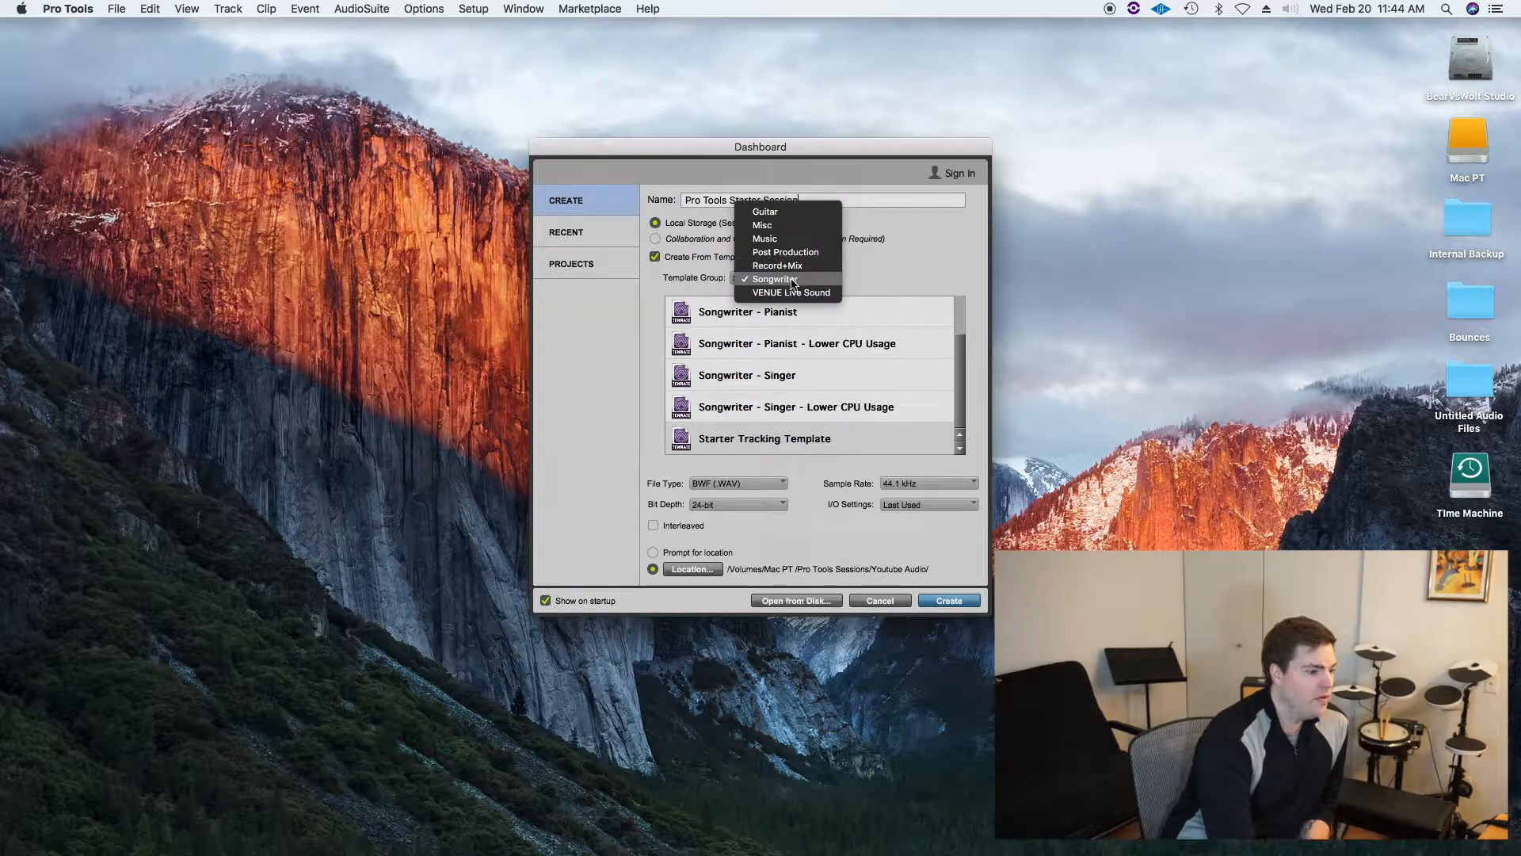
{"action": "left_click", "coordinate": [792, 281]}
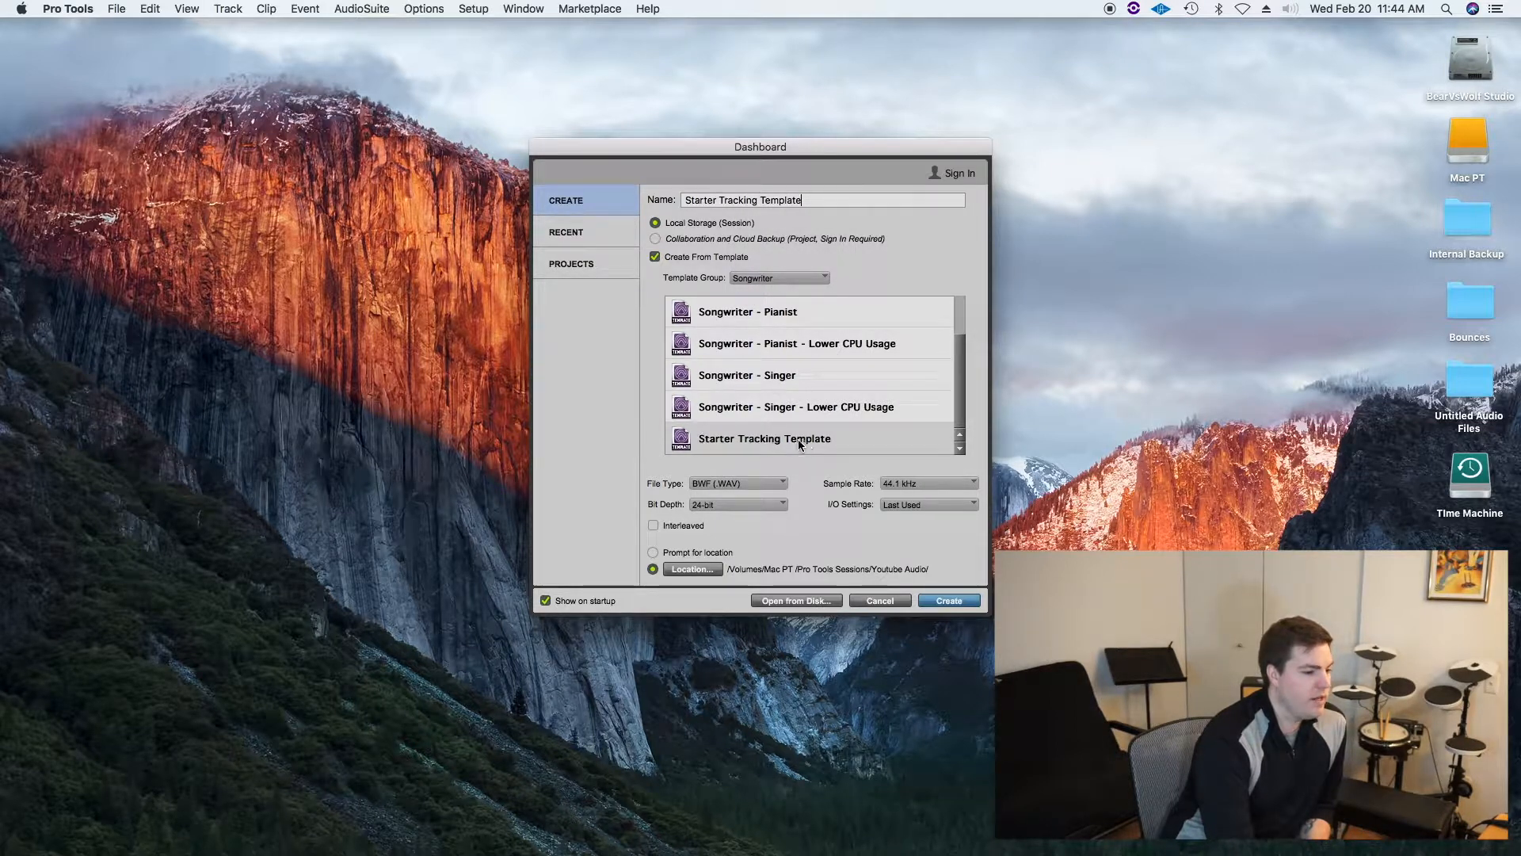
{"action": "left_click", "coordinate": [791, 278]}
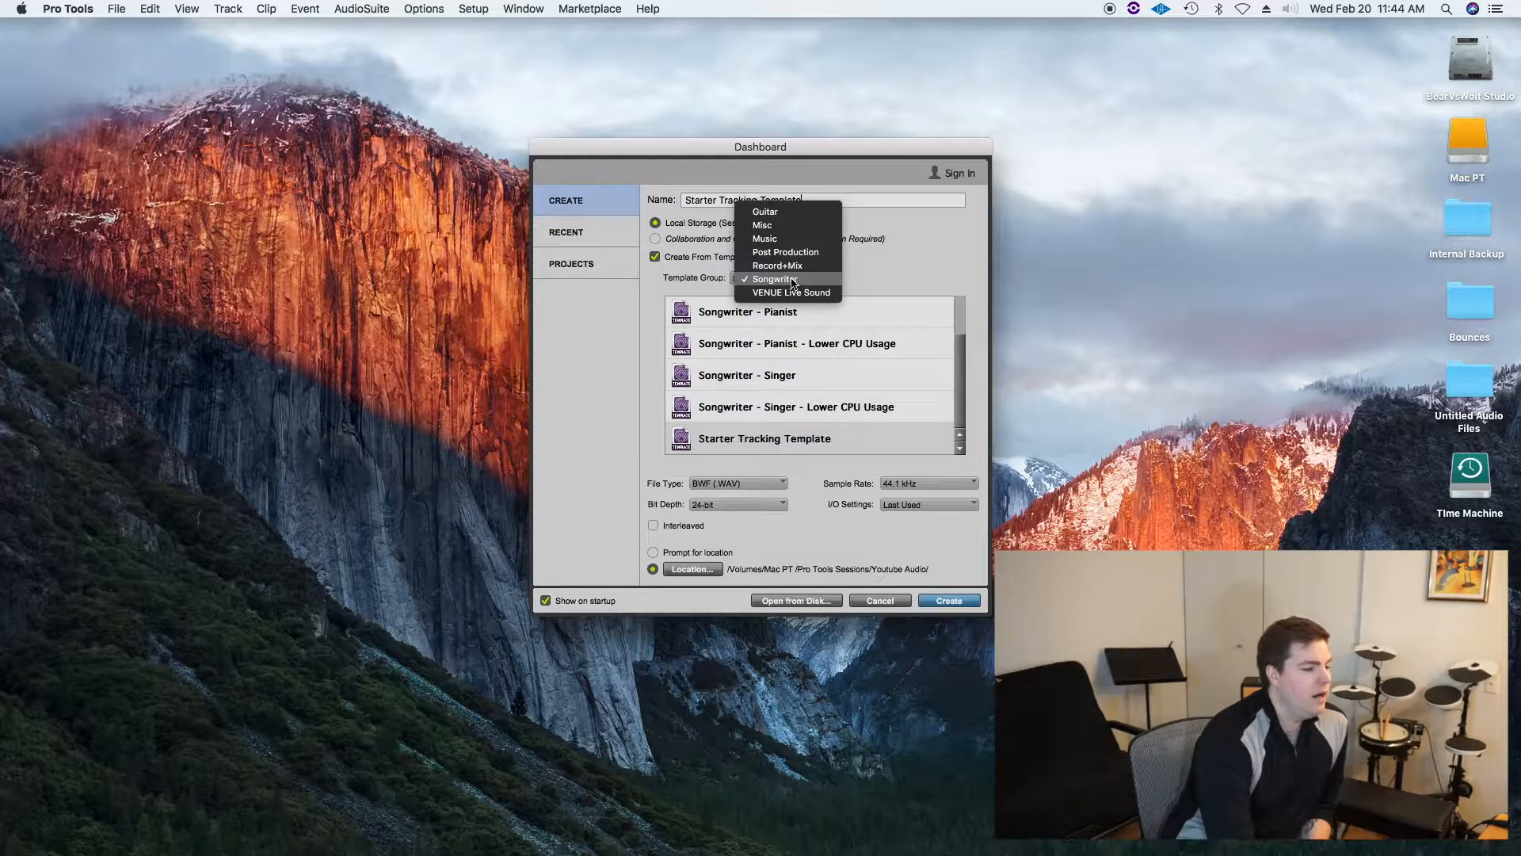
{"action": "left_click", "coordinate": [792, 280]}
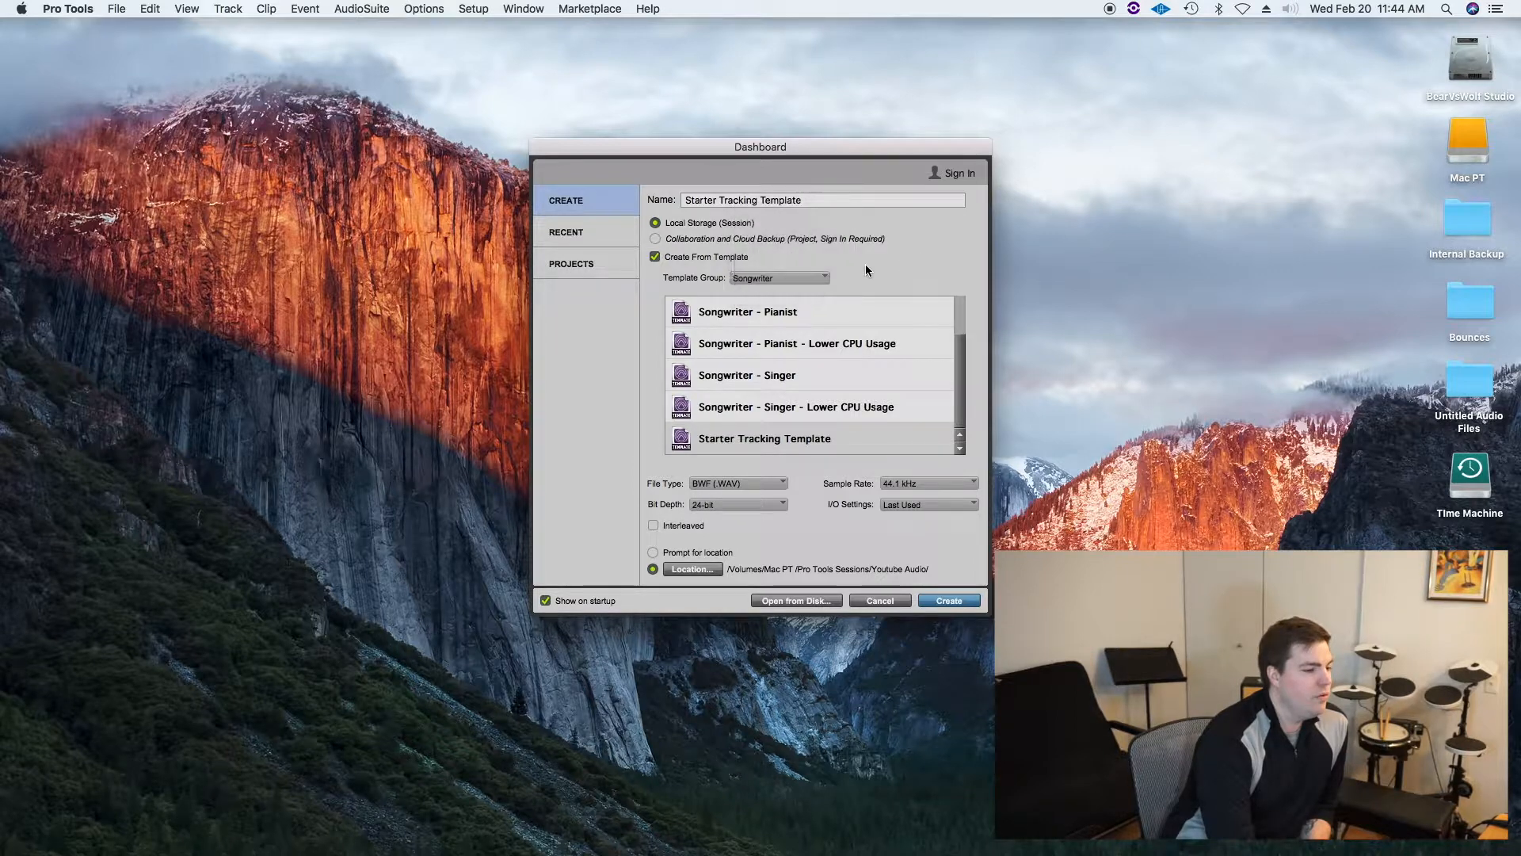
Step: Turn off Create From Template and name the session ProTools Session from Scratch
{"action": "left_click", "coordinate": [654, 257]}
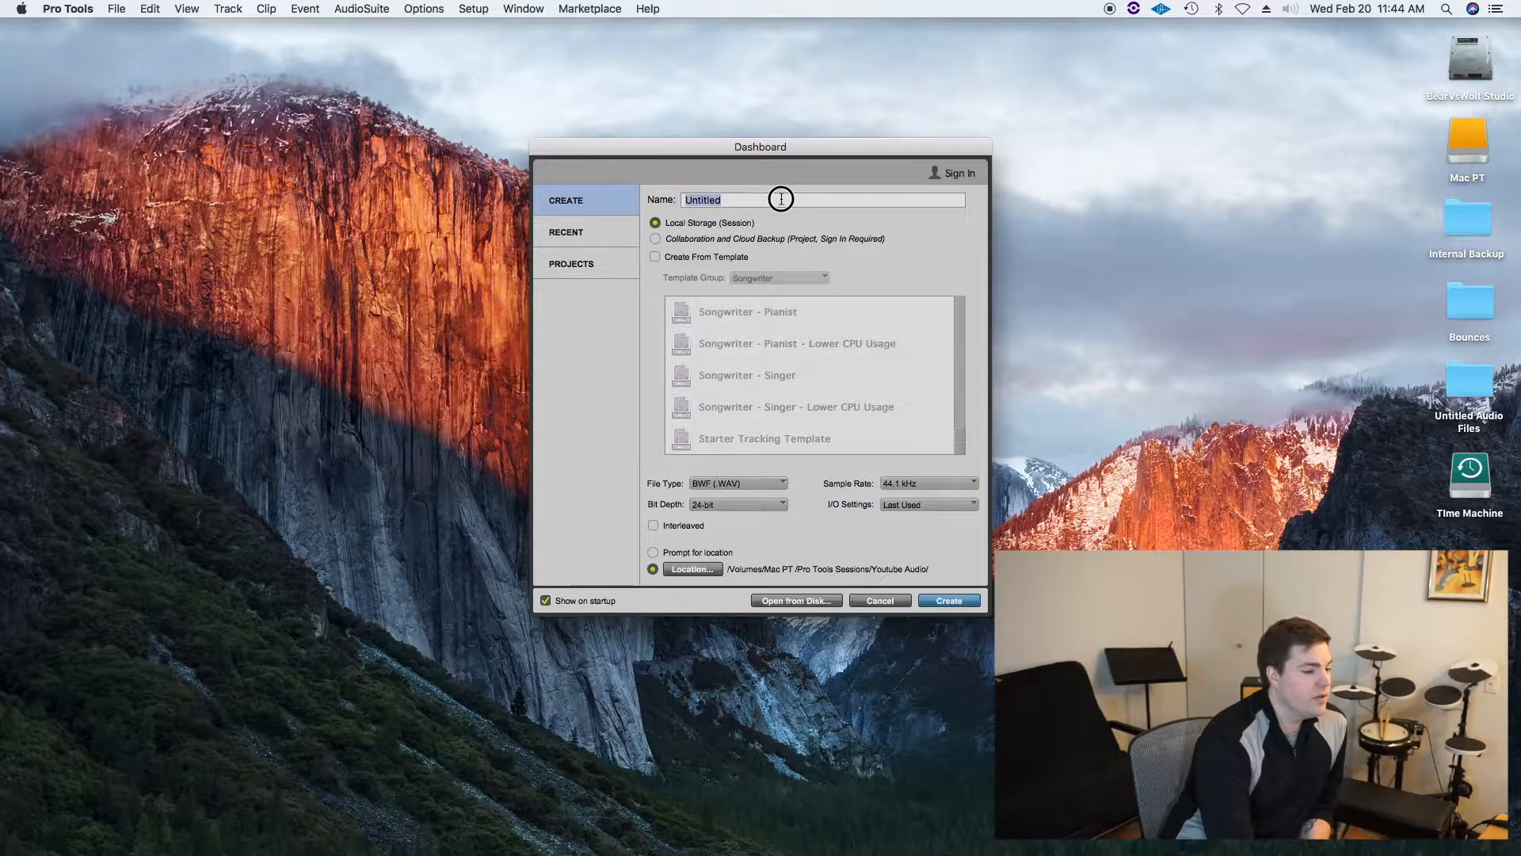
{"action": "type", "text": "Yo"}
{"action": "type", "text": "Pro "}
{"action": "type", "text": "Tools "}
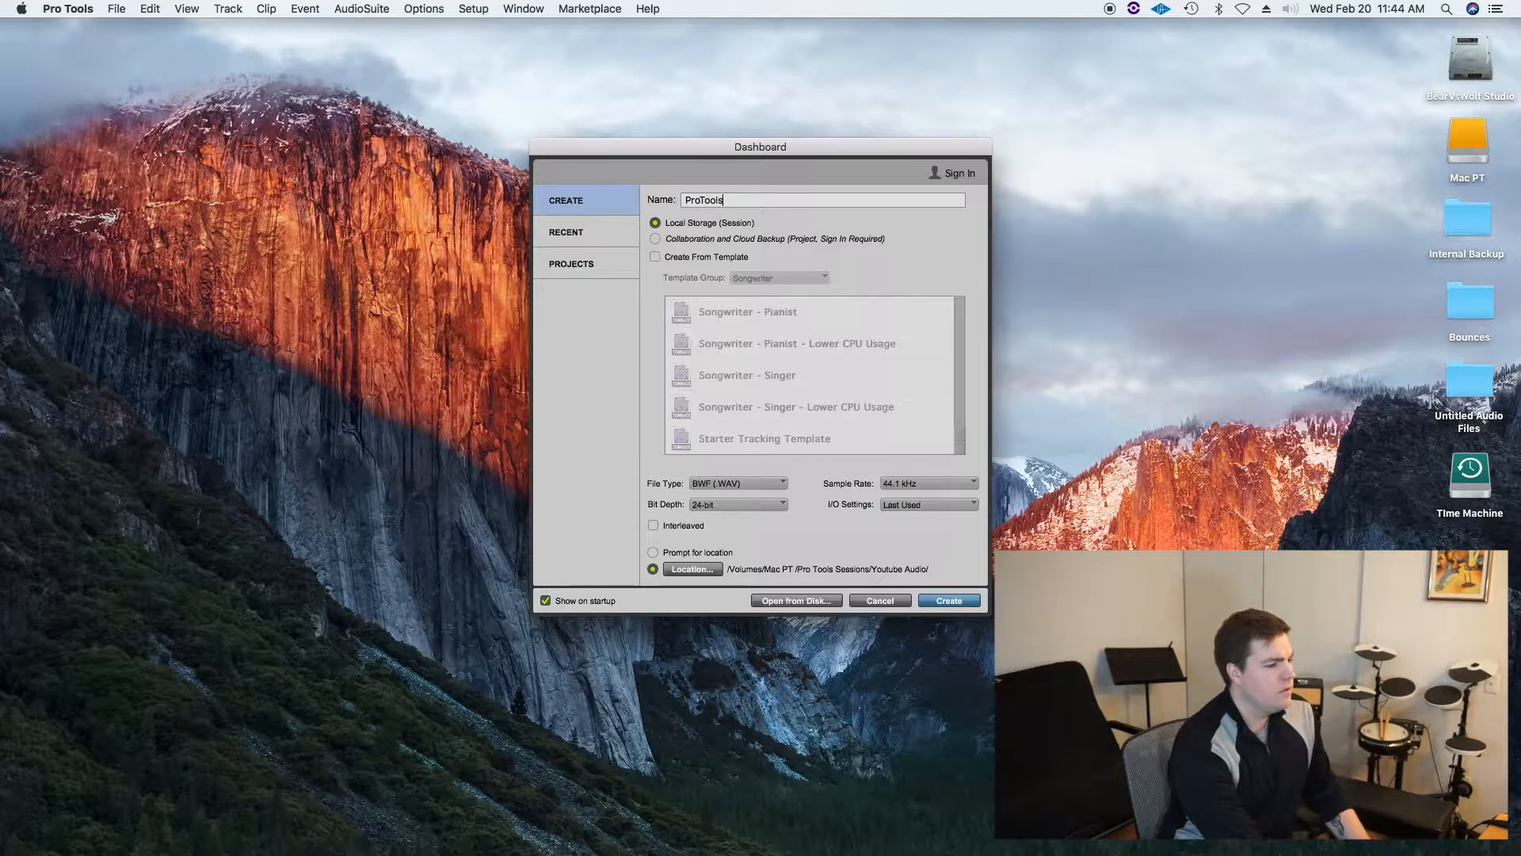
{"action": "type", "text": "Session from "}
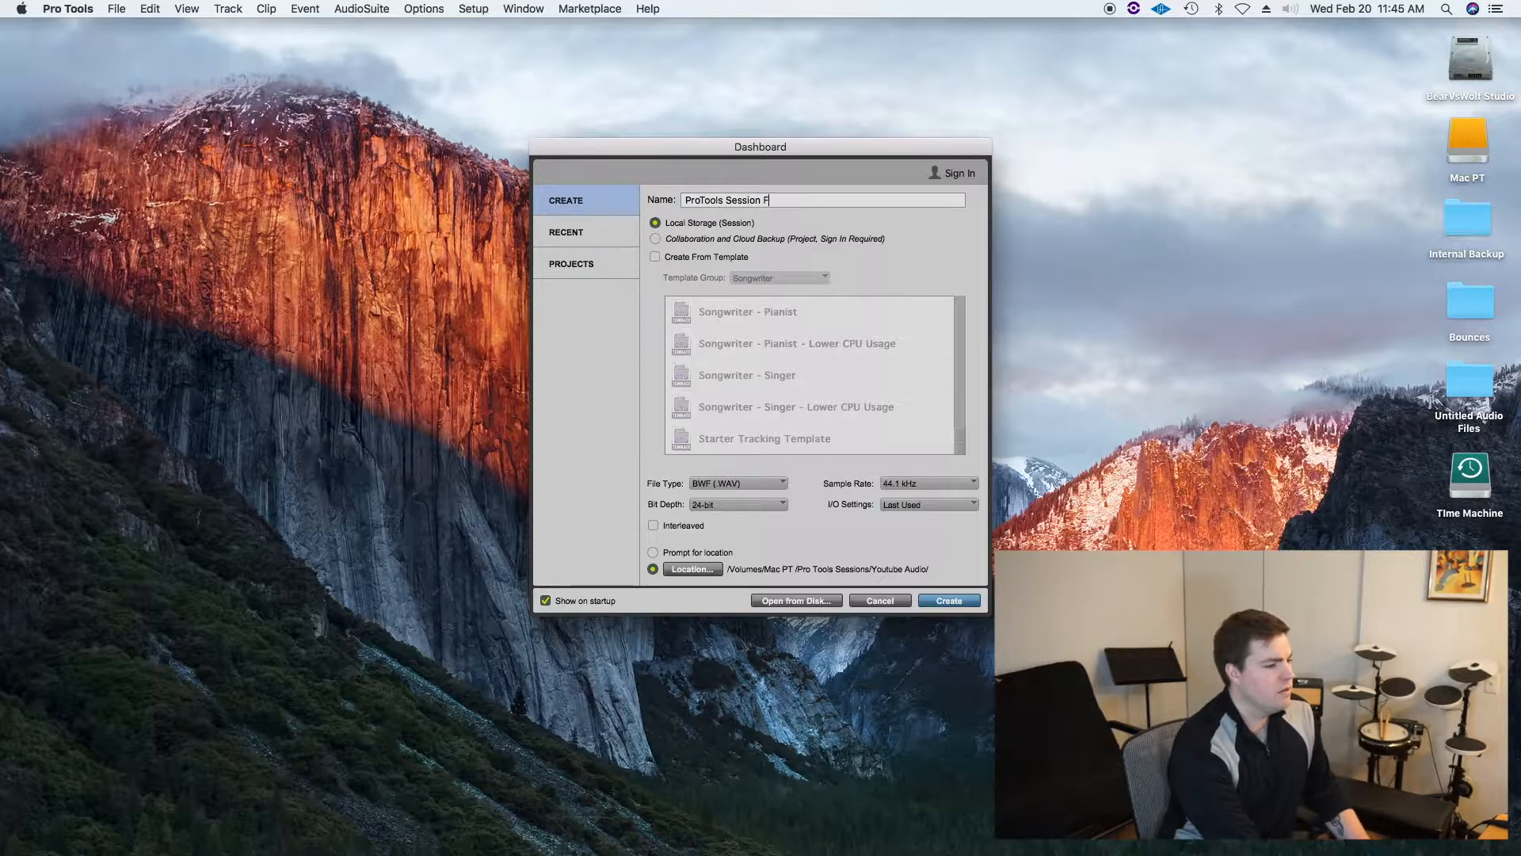
{"action": "type", "text": "Scratch"}
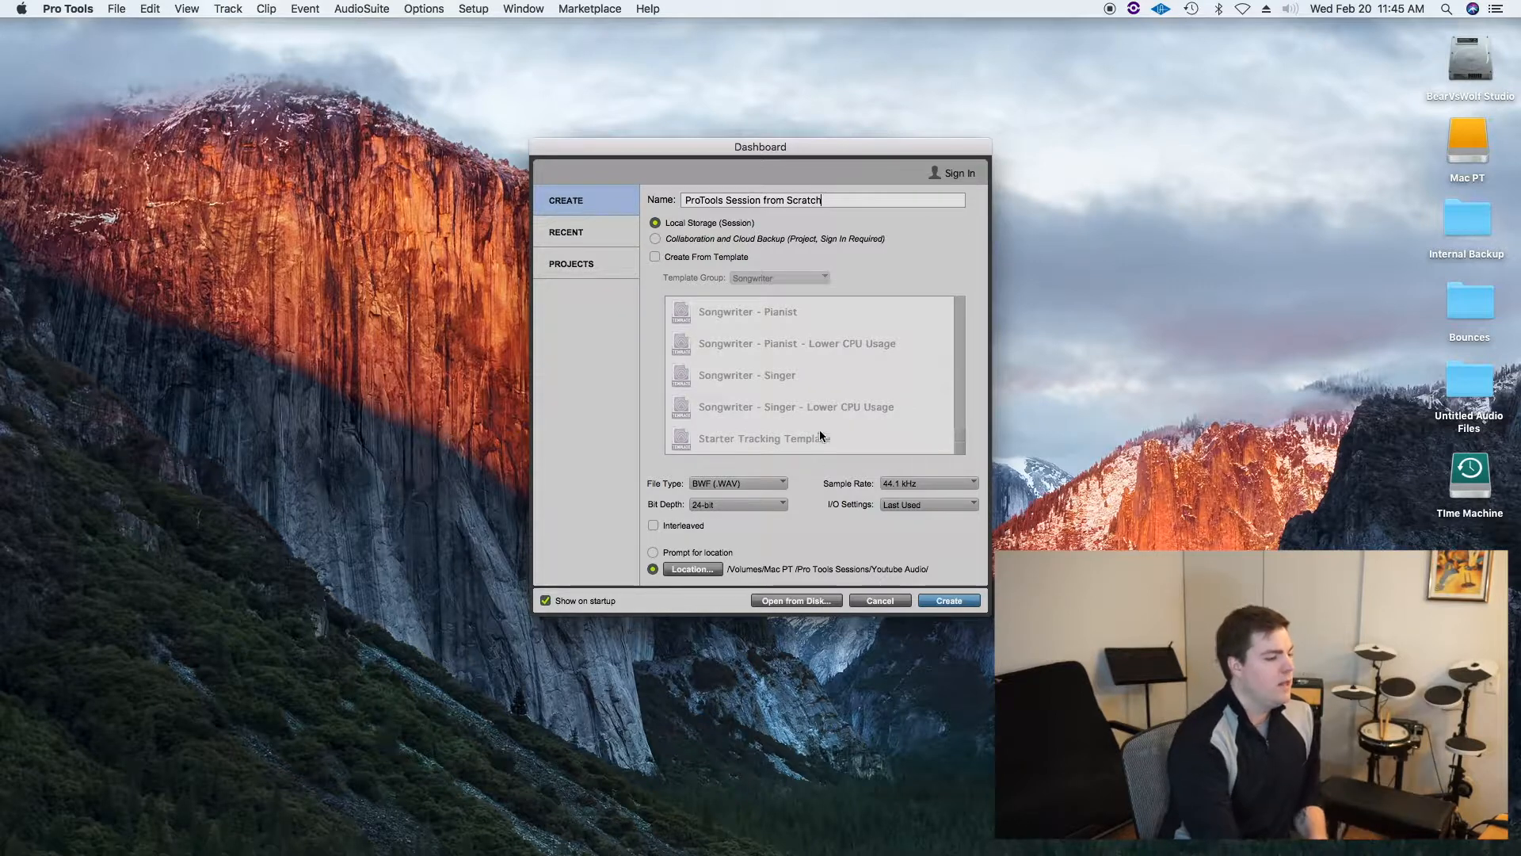
Step: Set the file type to BWF (WAV) and the bit depth to 24-bit
{"action": "left_click", "coordinate": [744, 484]}
{"action": "left_click", "coordinate": [753, 489]}
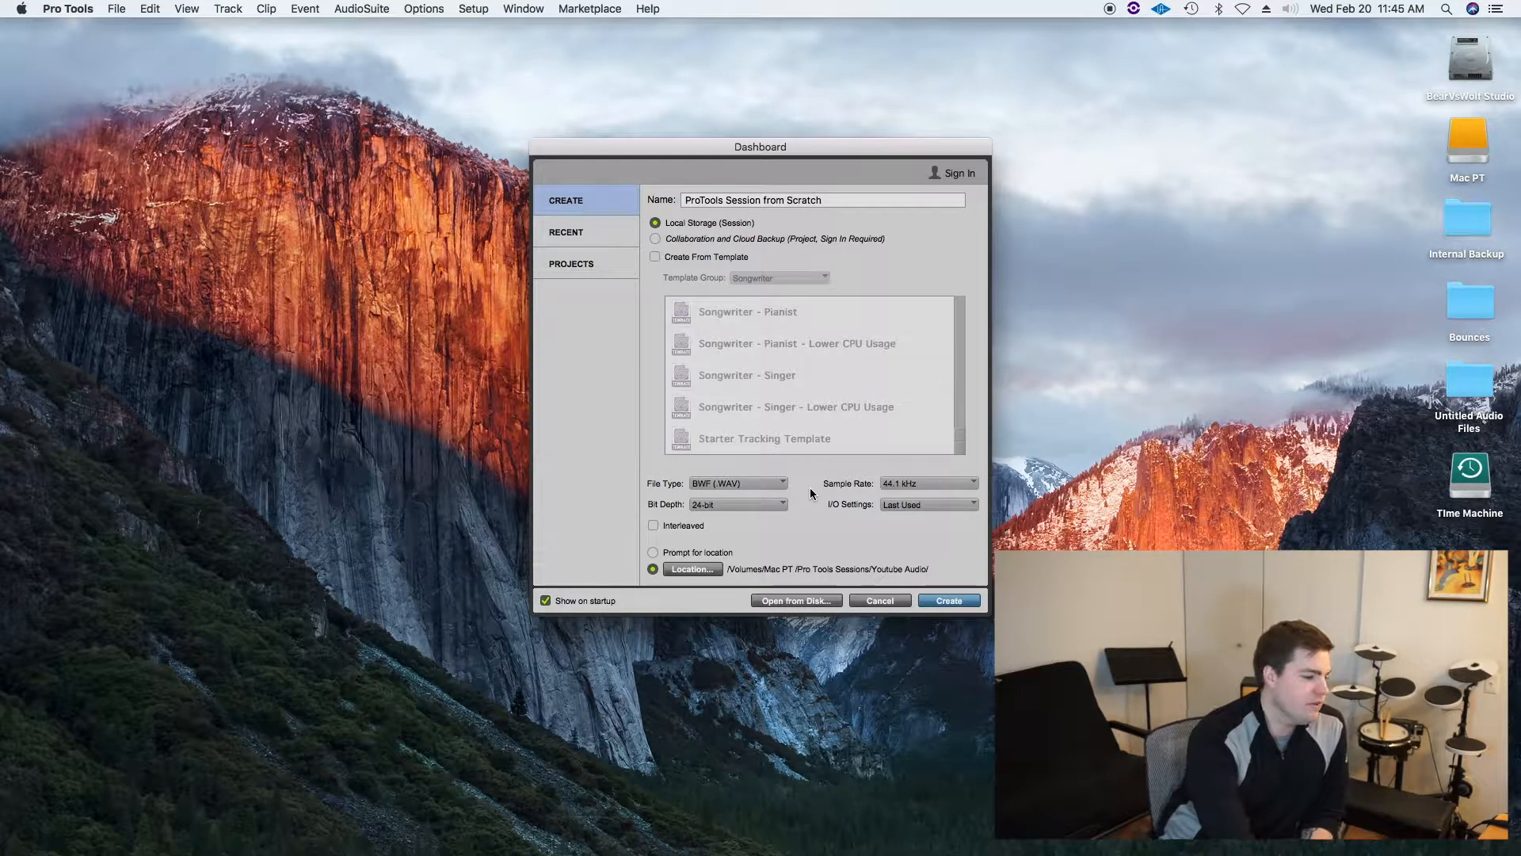
{"action": "left_click", "coordinate": [767, 504]}
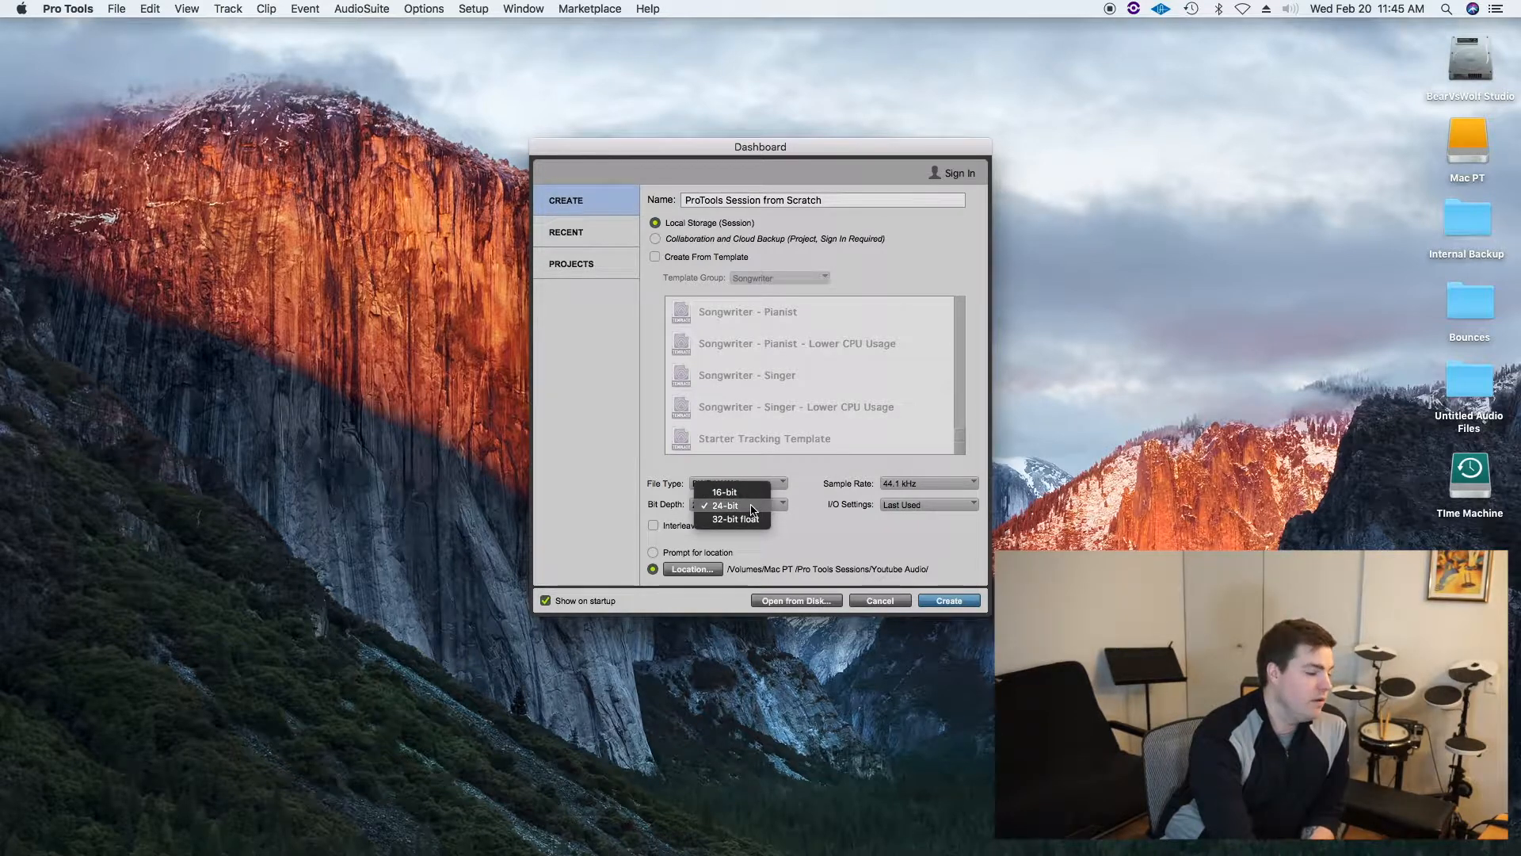
{"action": "left_click", "coordinate": [751, 509]}
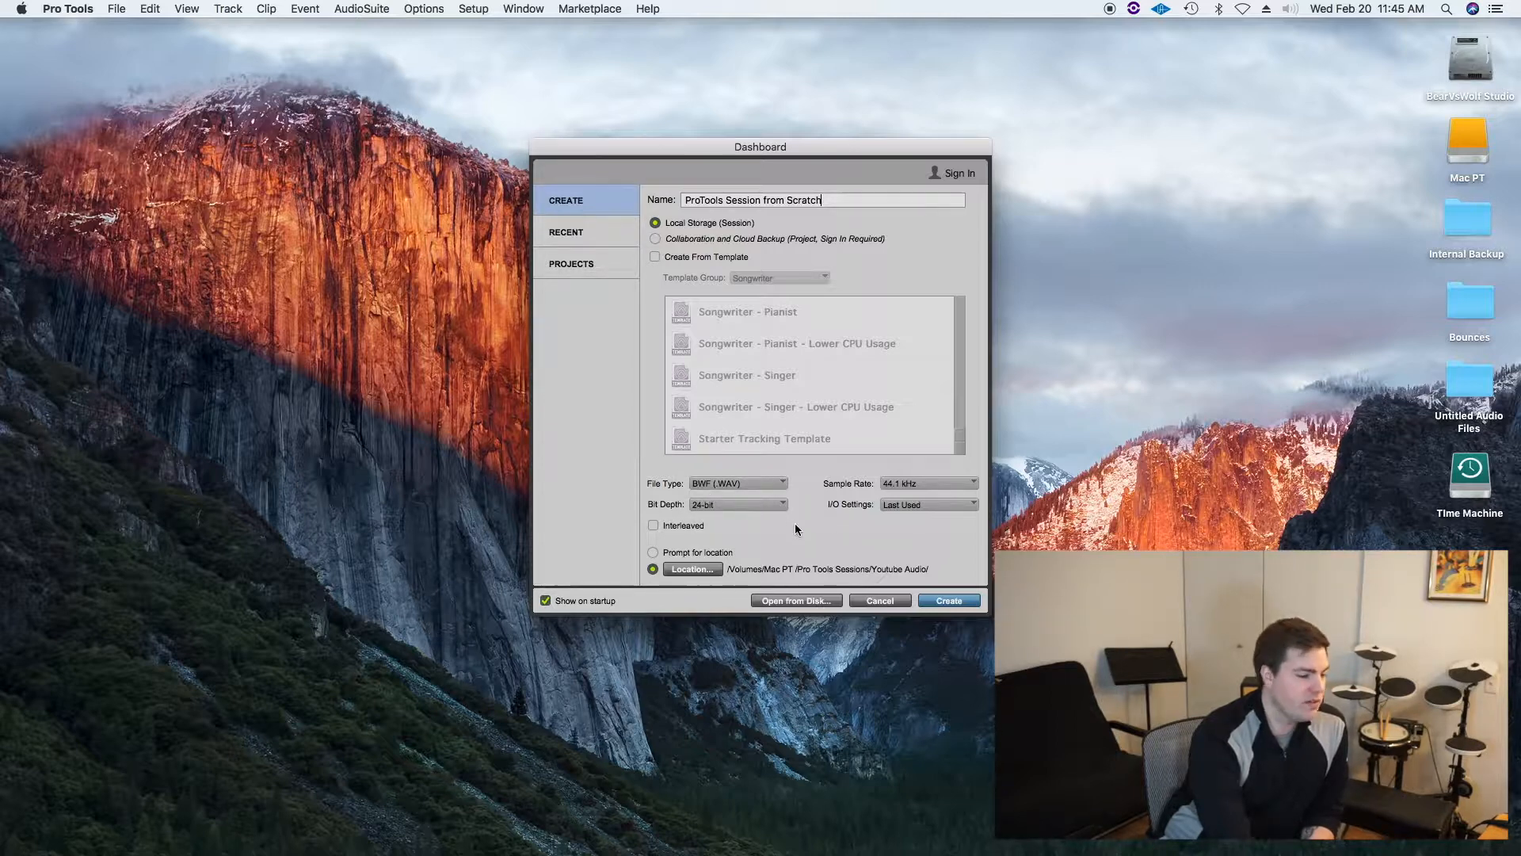
Step: Set the sample rate to 44.1 kHz and the I/O settings to Stereo Mix
{"action": "left_click", "coordinate": [927, 484]}
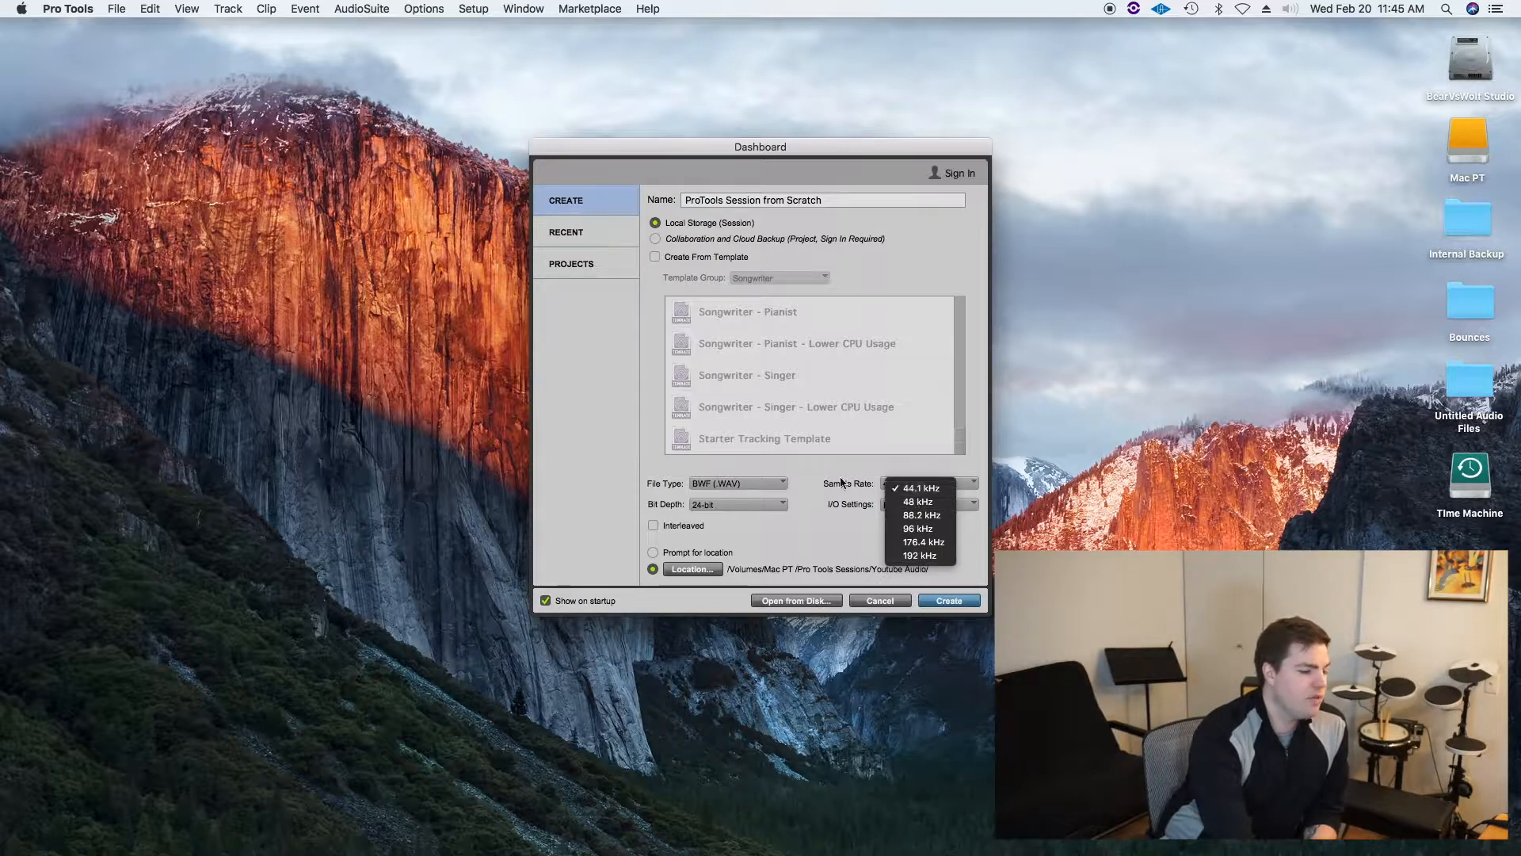
{"action": "left_click", "coordinate": [841, 483]}
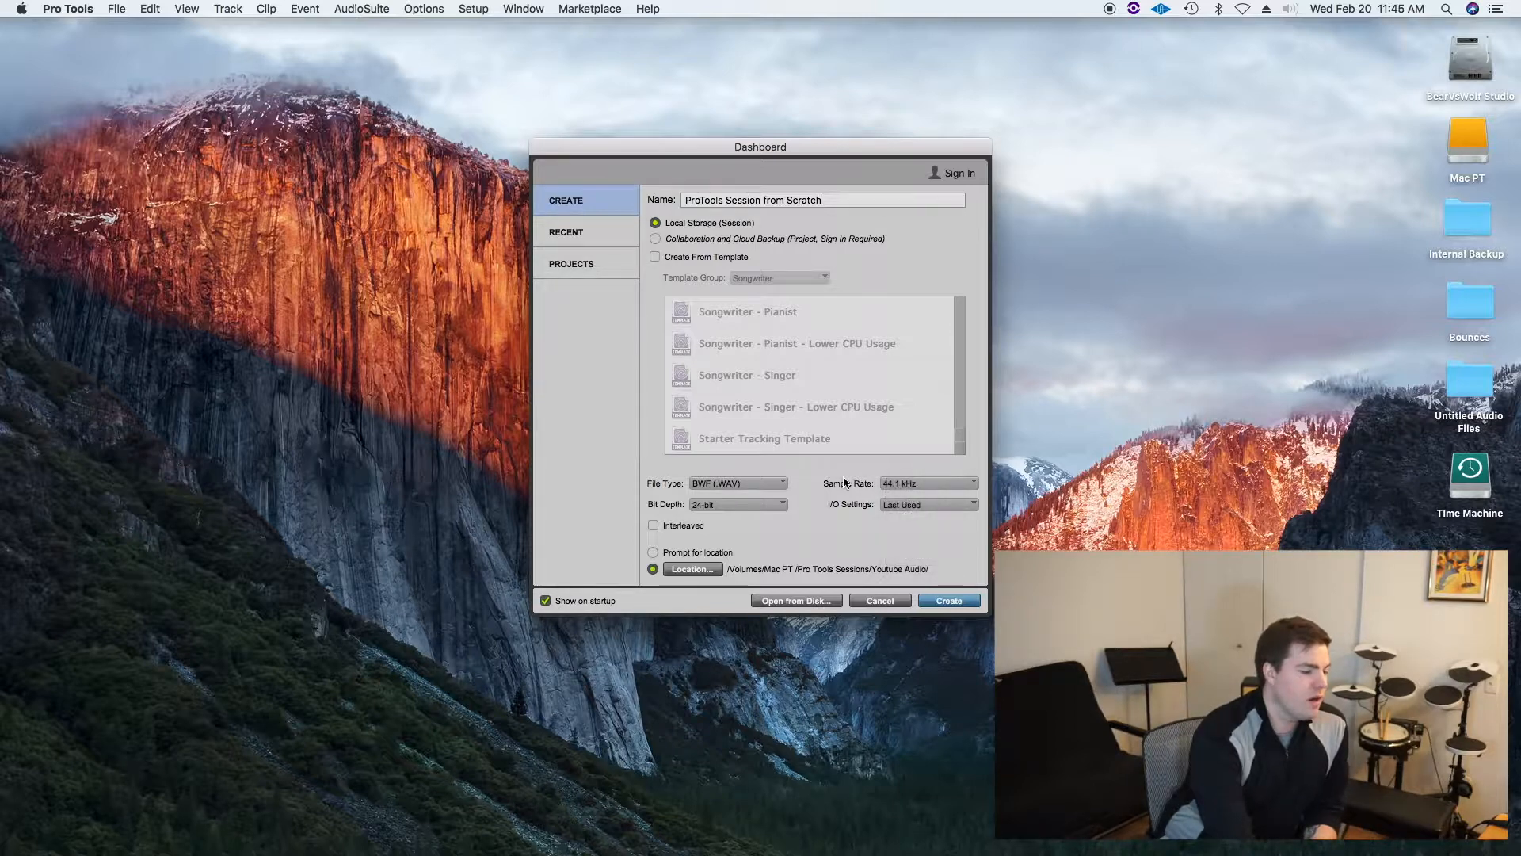
{"action": "left_click", "coordinate": [908, 485]}
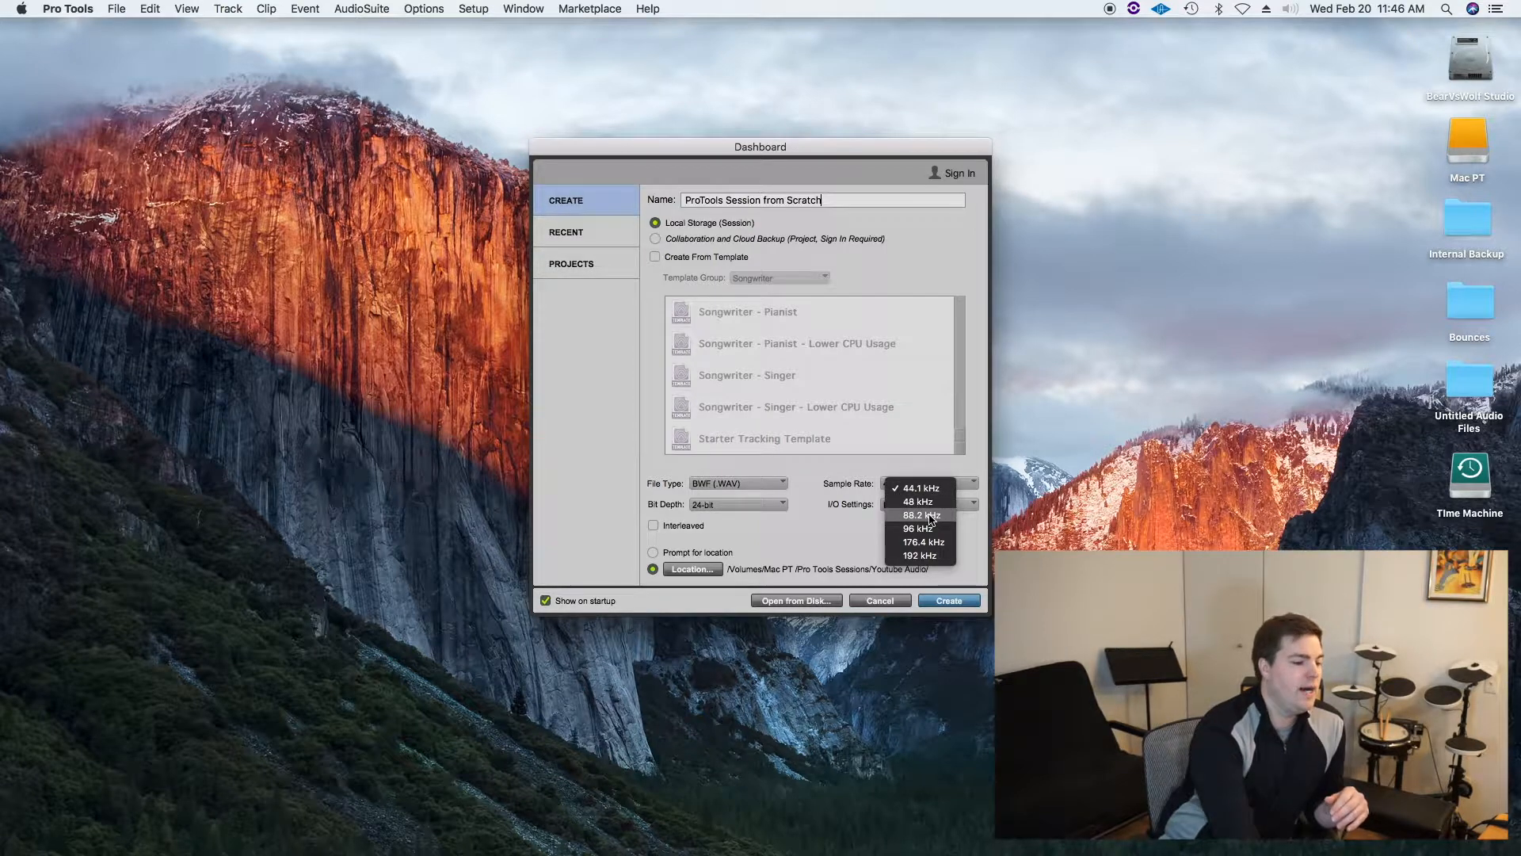
{"action": "left_click", "coordinate": [924, 488]}
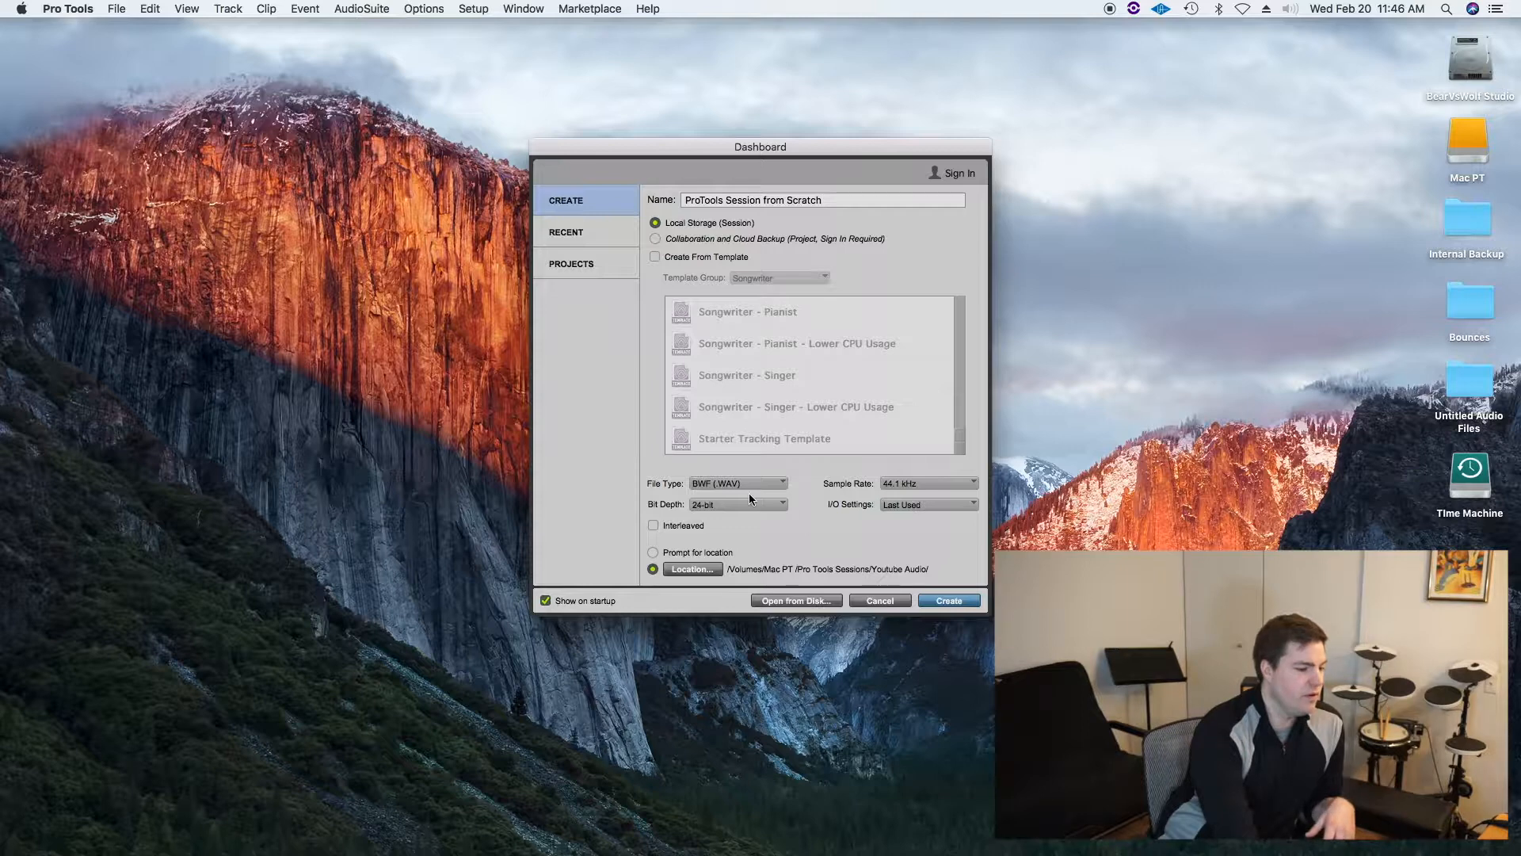
{"action": "left_click", "coordinate": [905, 505]}
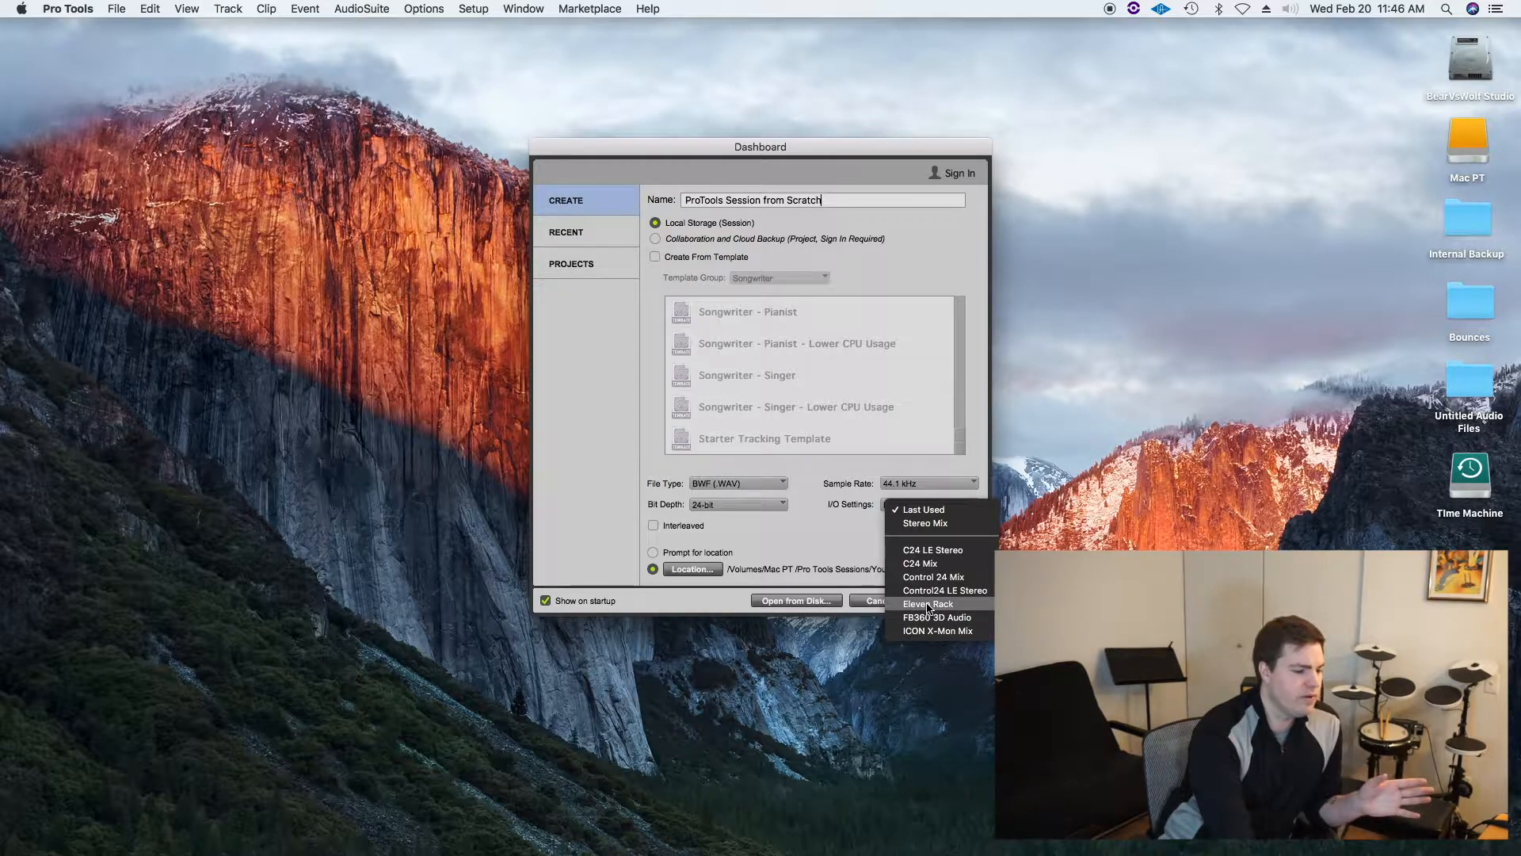
{"action": "left_click", "coordinate": [932, 511]}
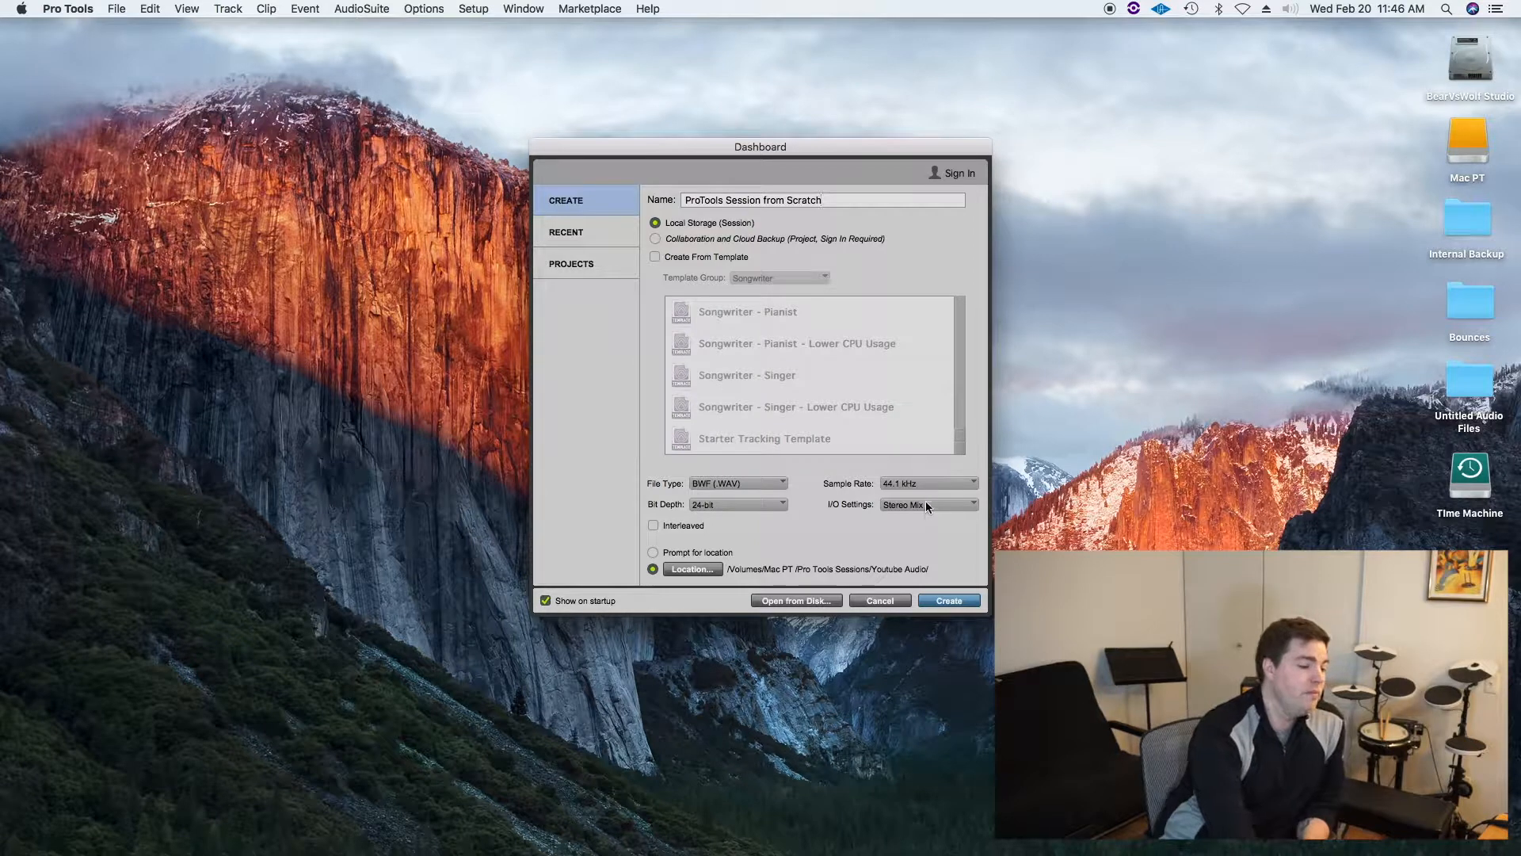
Step: Set the session location to the Youtube Audio folder in Mac PT's Pro Tools Sessions and create the session
{"action": "left_click", "coordinate": [692, 568]}
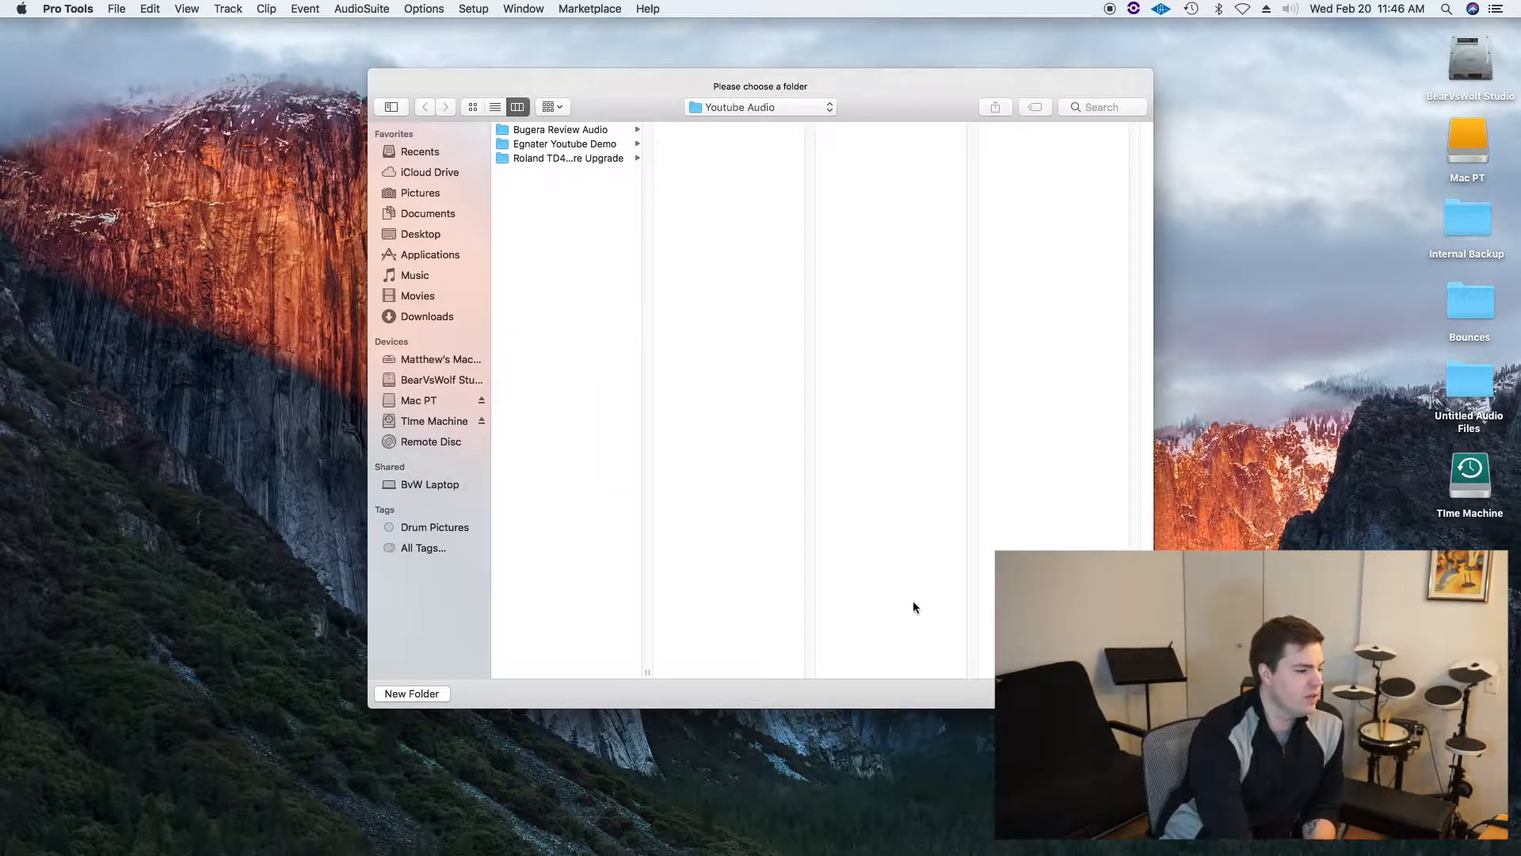
{"action": "left_click", "coordinate": [420, 403]}
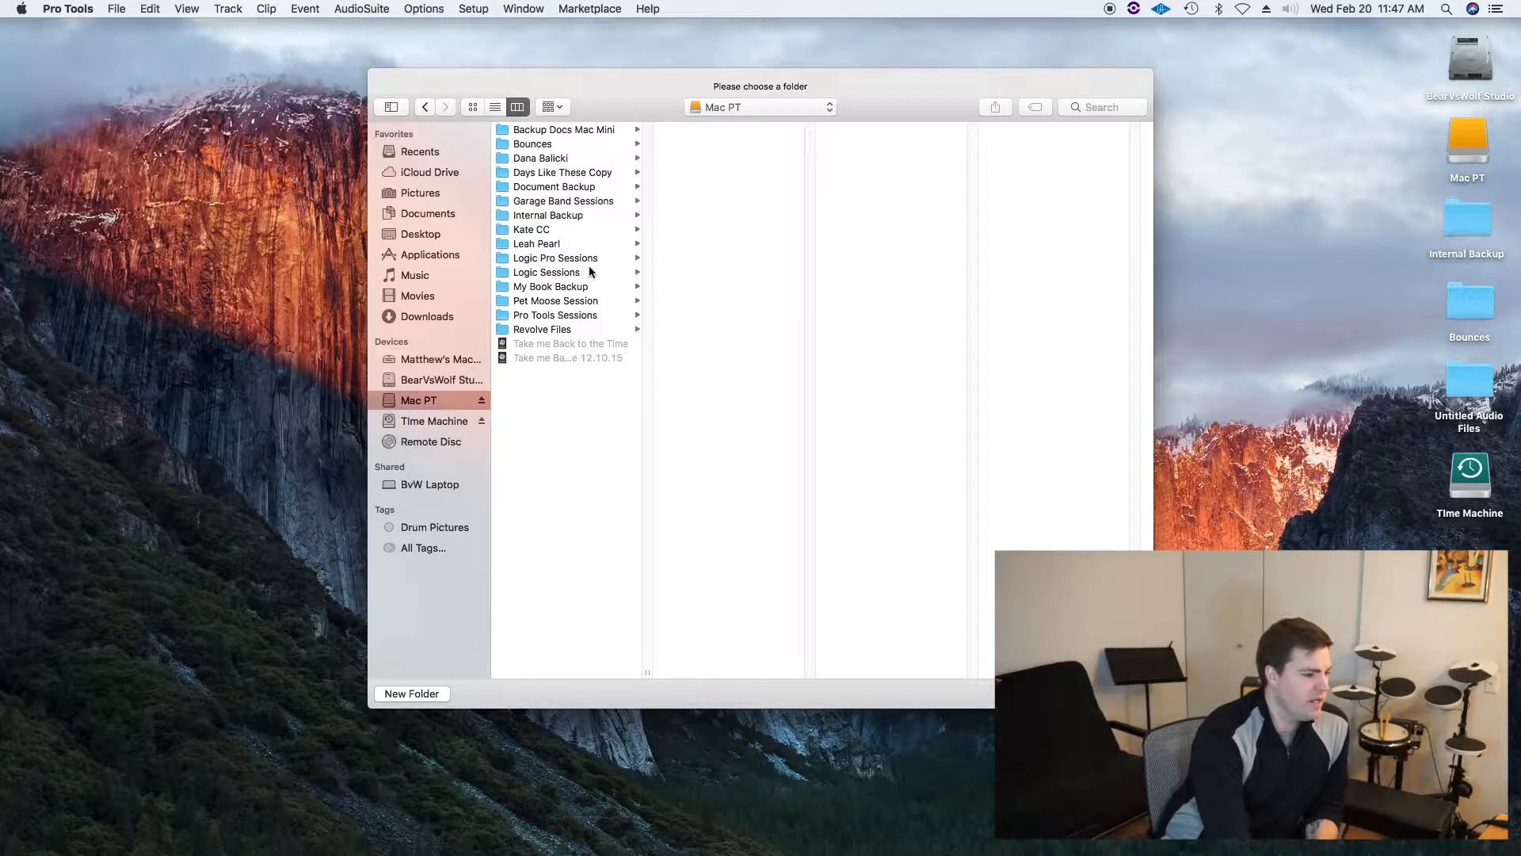
{"action": "left_click", "coordinate": [559, 316]}
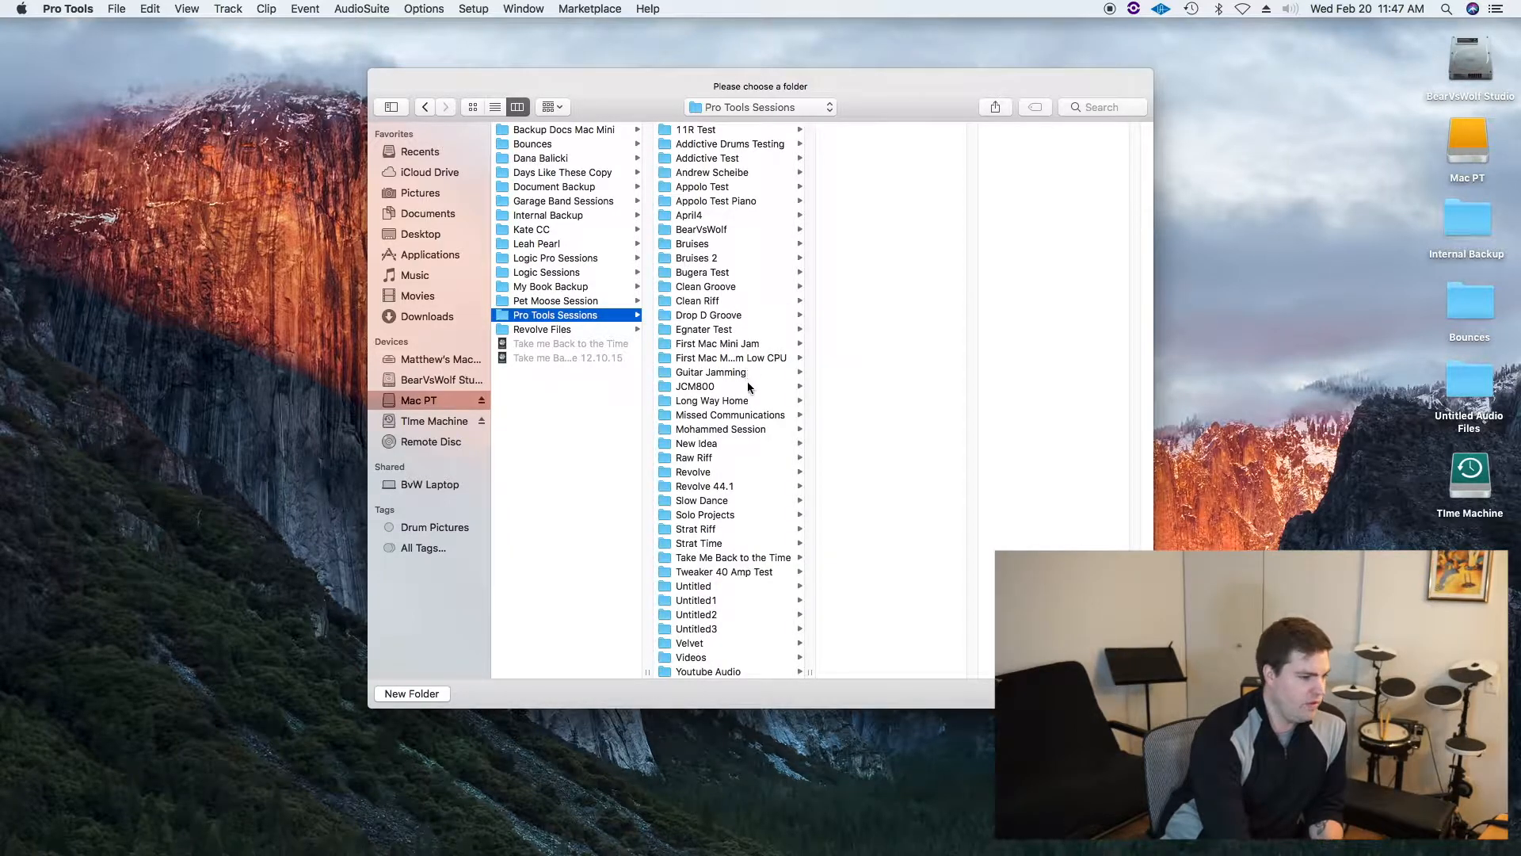
{"action": "left_click", "coordinate": [711, 672]}
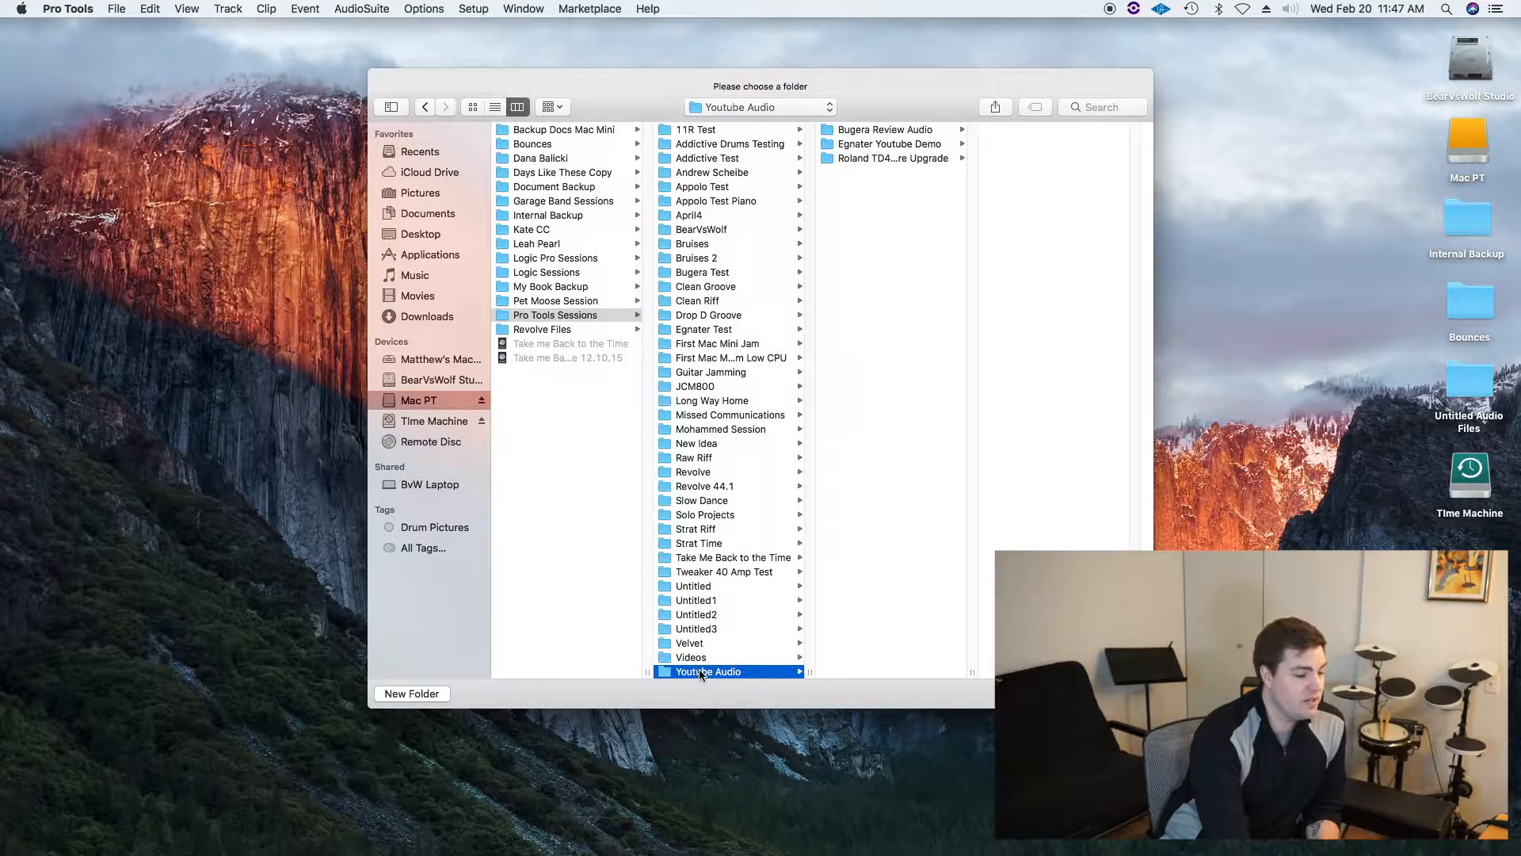
{"action": "key", "text": "Return"}
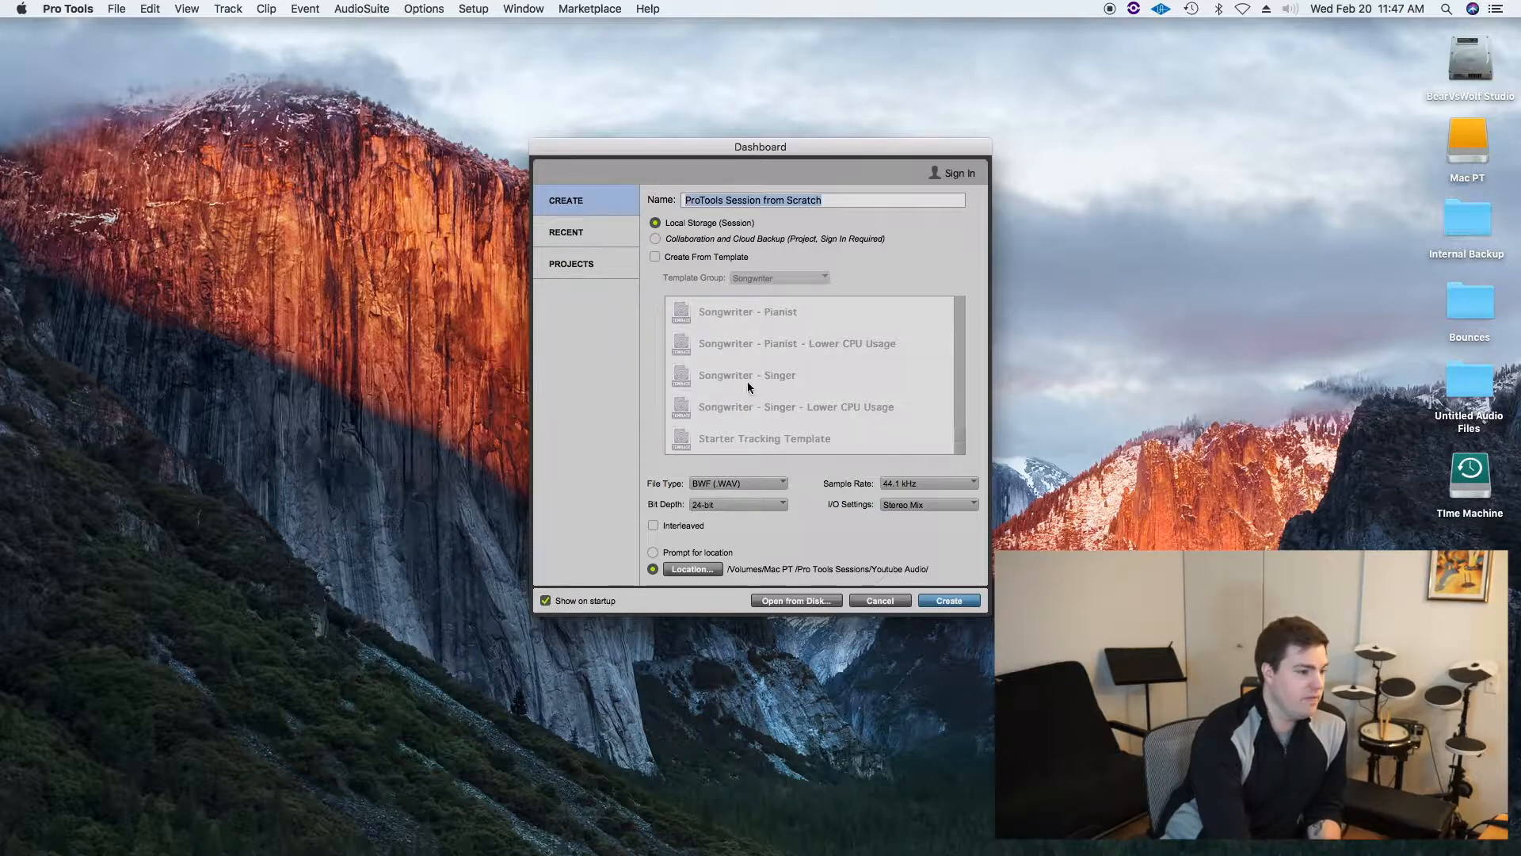
{"action": "left_click", "coordinate": [950, 601]}
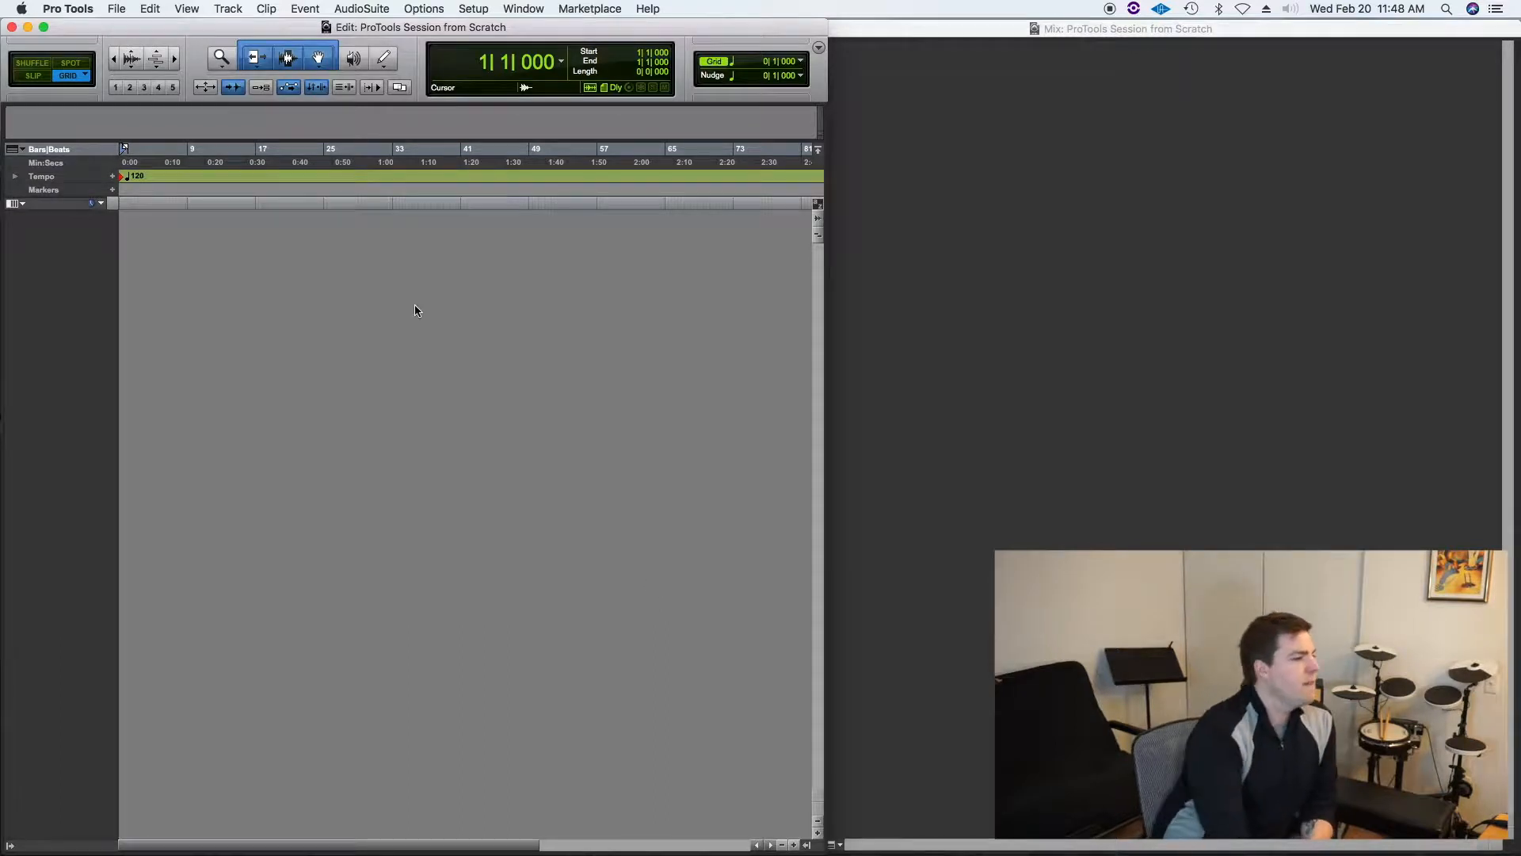
Step: Open the New Tracks dialog and add a second row of tracks
{"action": "left_click", "coordinate": [229, 10]}
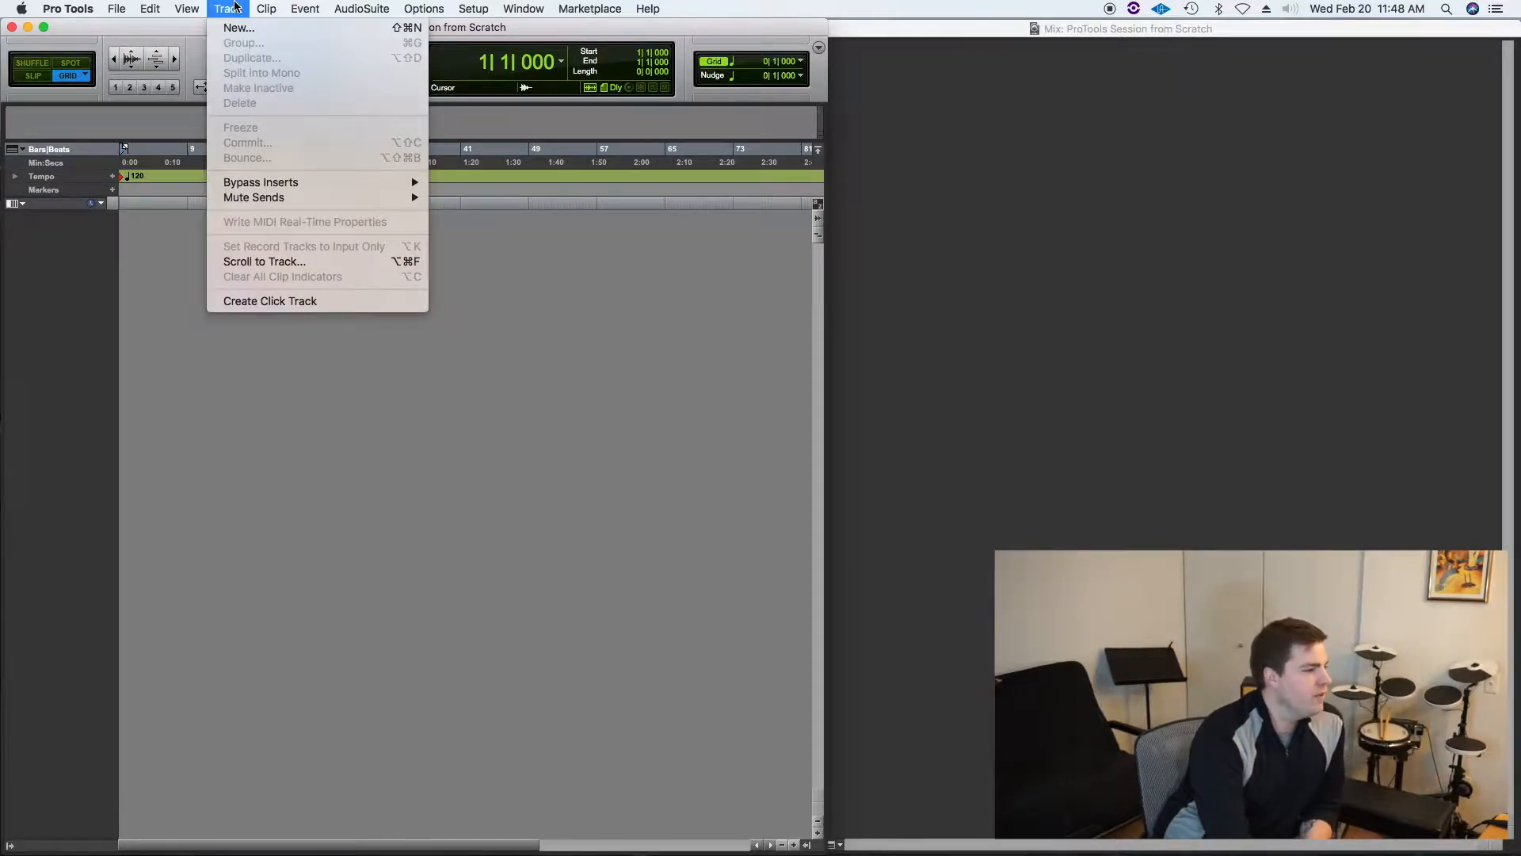
{"action": "left_click", "coordinate": [188, 23]}
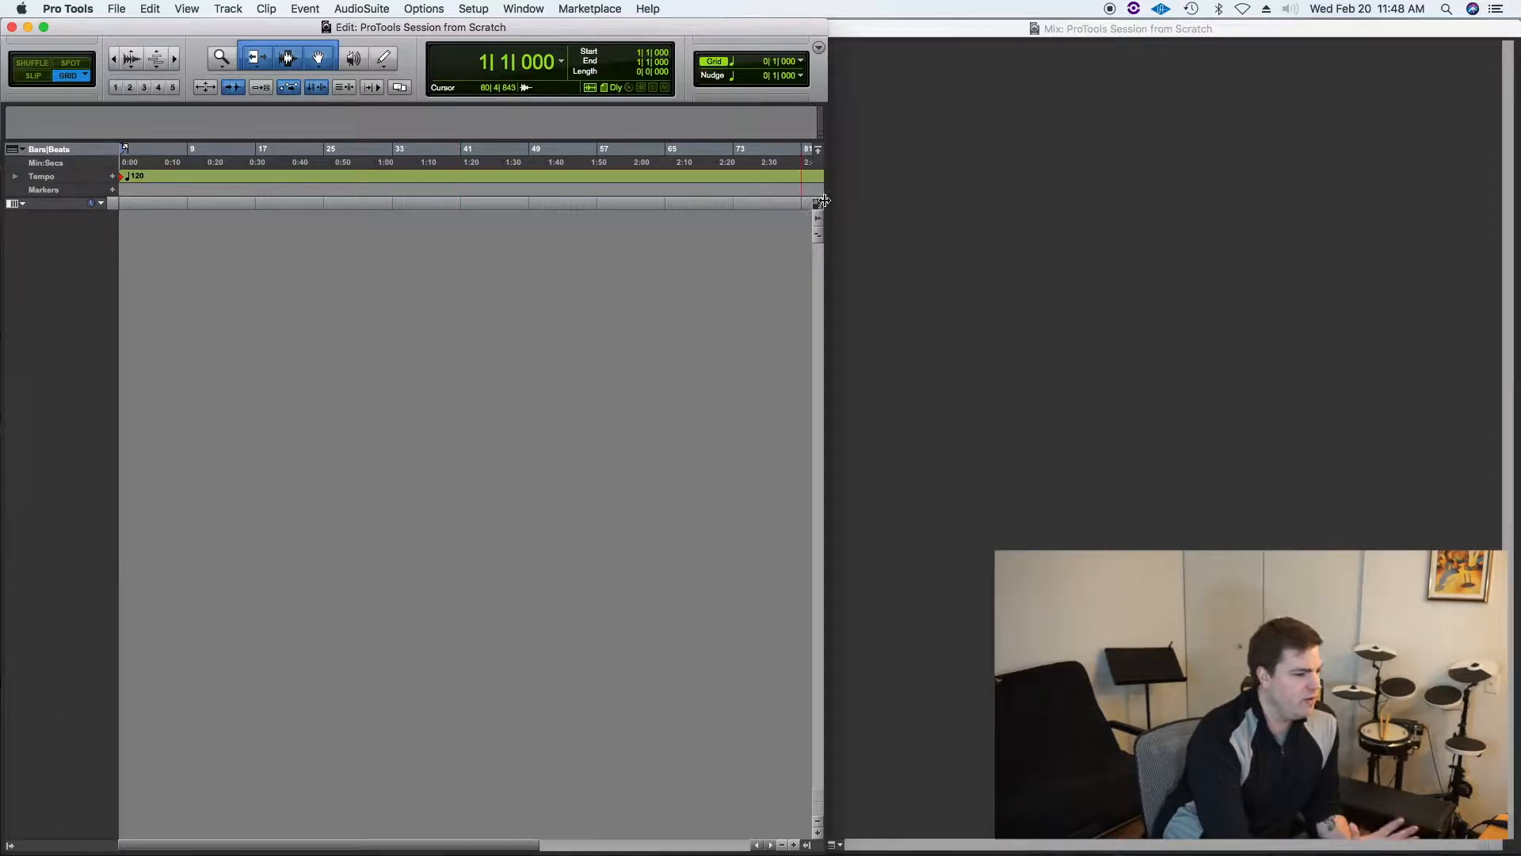
{"action": "left_click", "coordinate": [229, 12]}
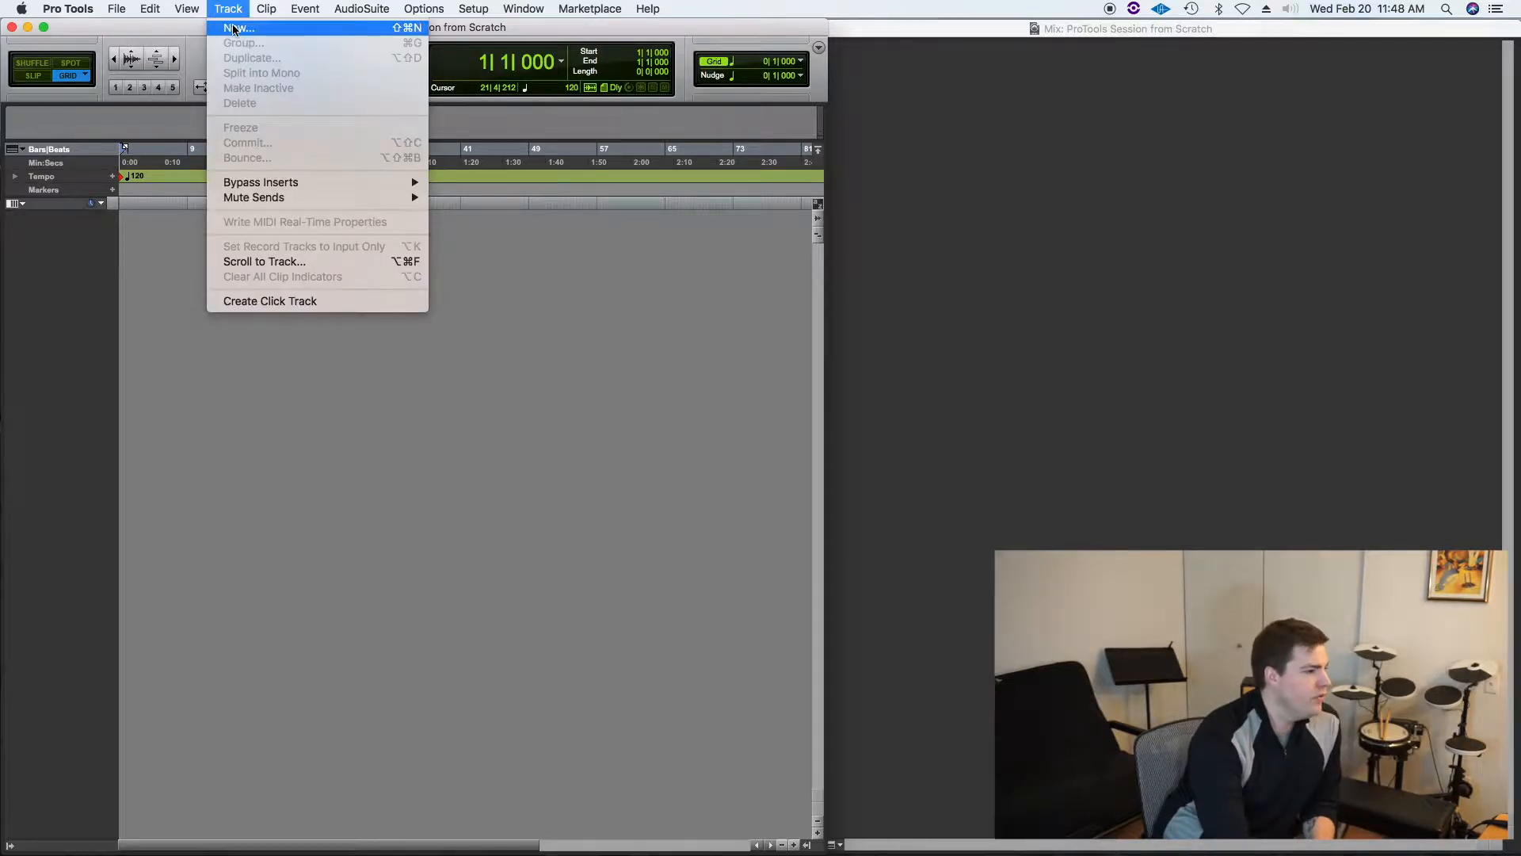
{"action": "left_click", "coordinate": [234, 29]}
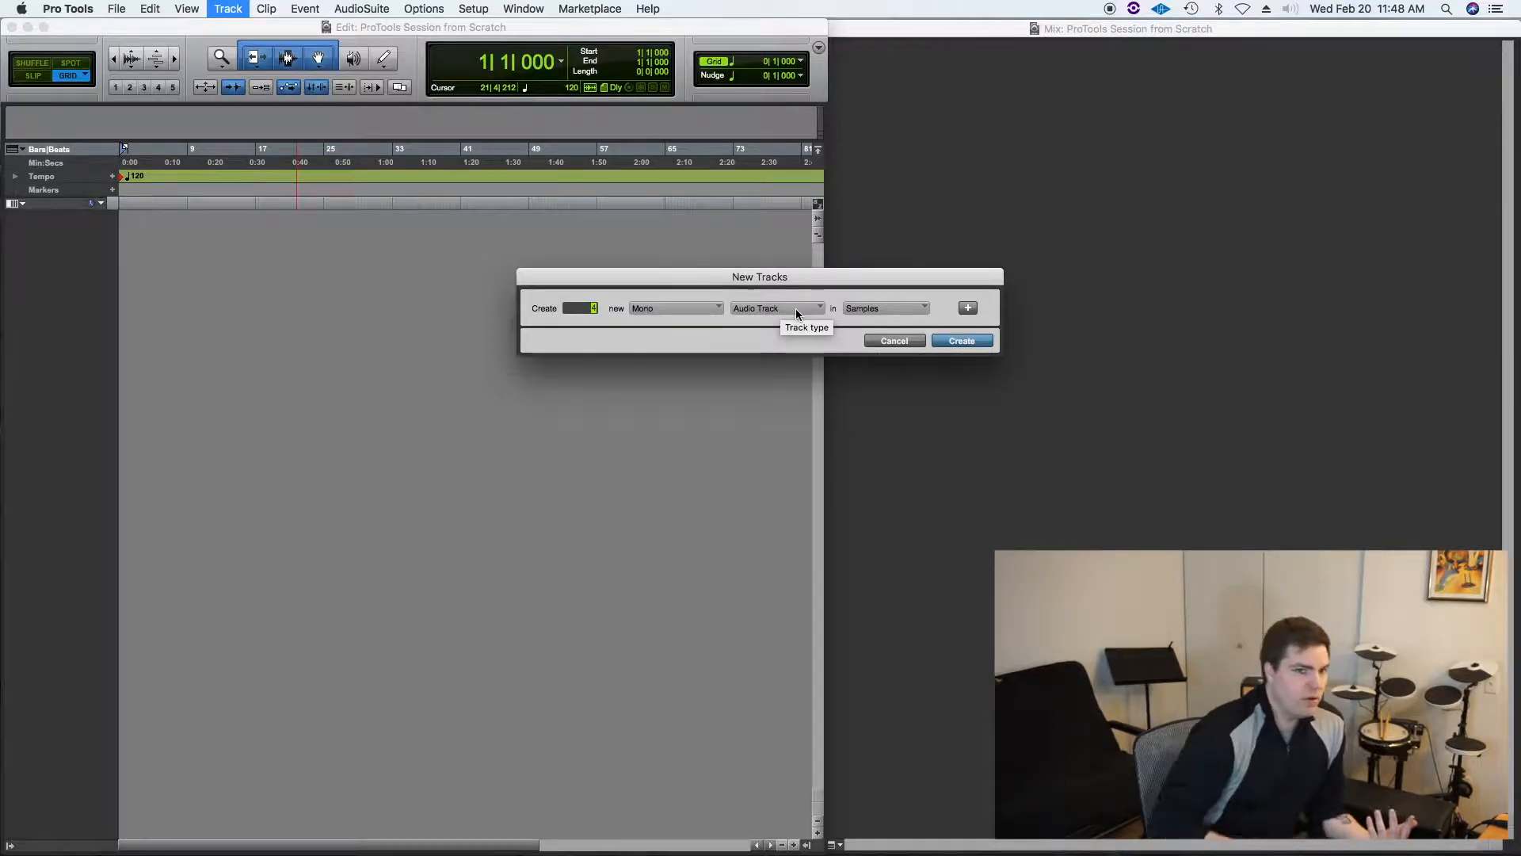
{"action": "left_click", "coordinate": [897, 308]}
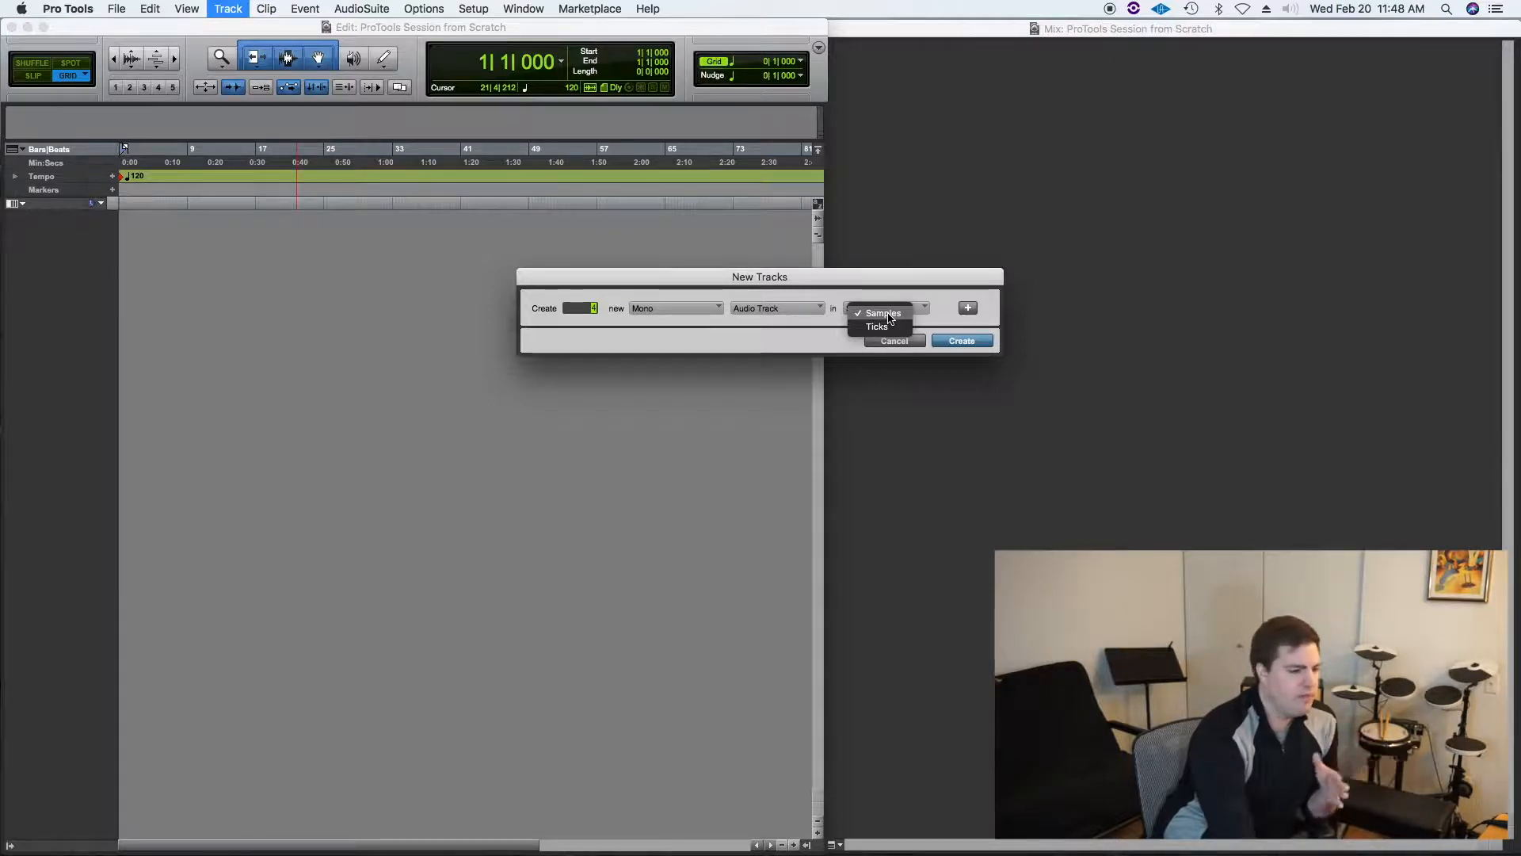
{"action": "left_click", "coordinate": [888, 315]}
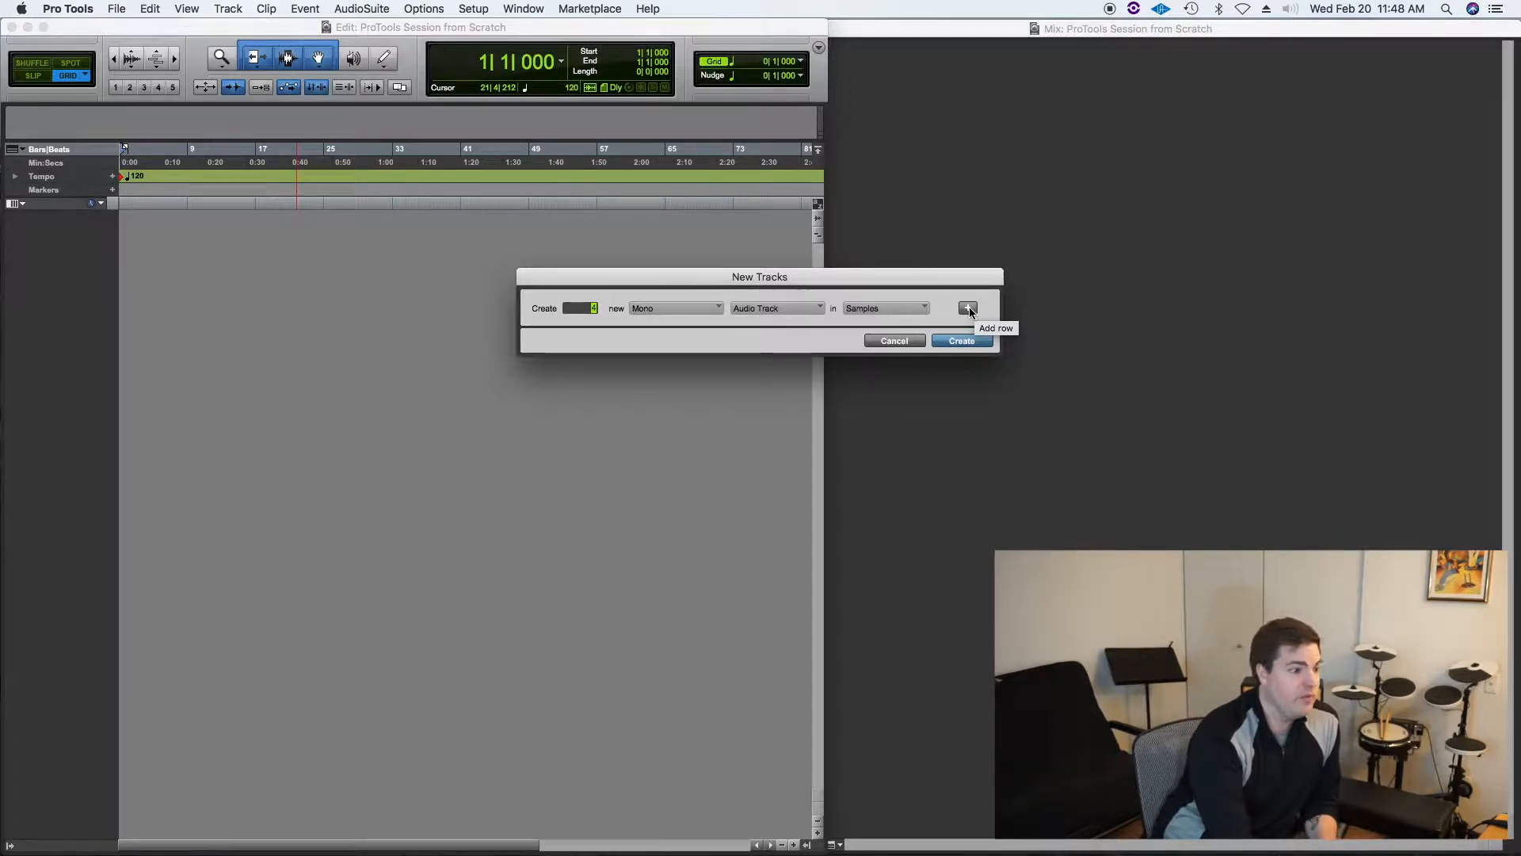
{"action": "left_click_drag", "start_coordinate": [905, 282], "coordinate": [883, 256]}
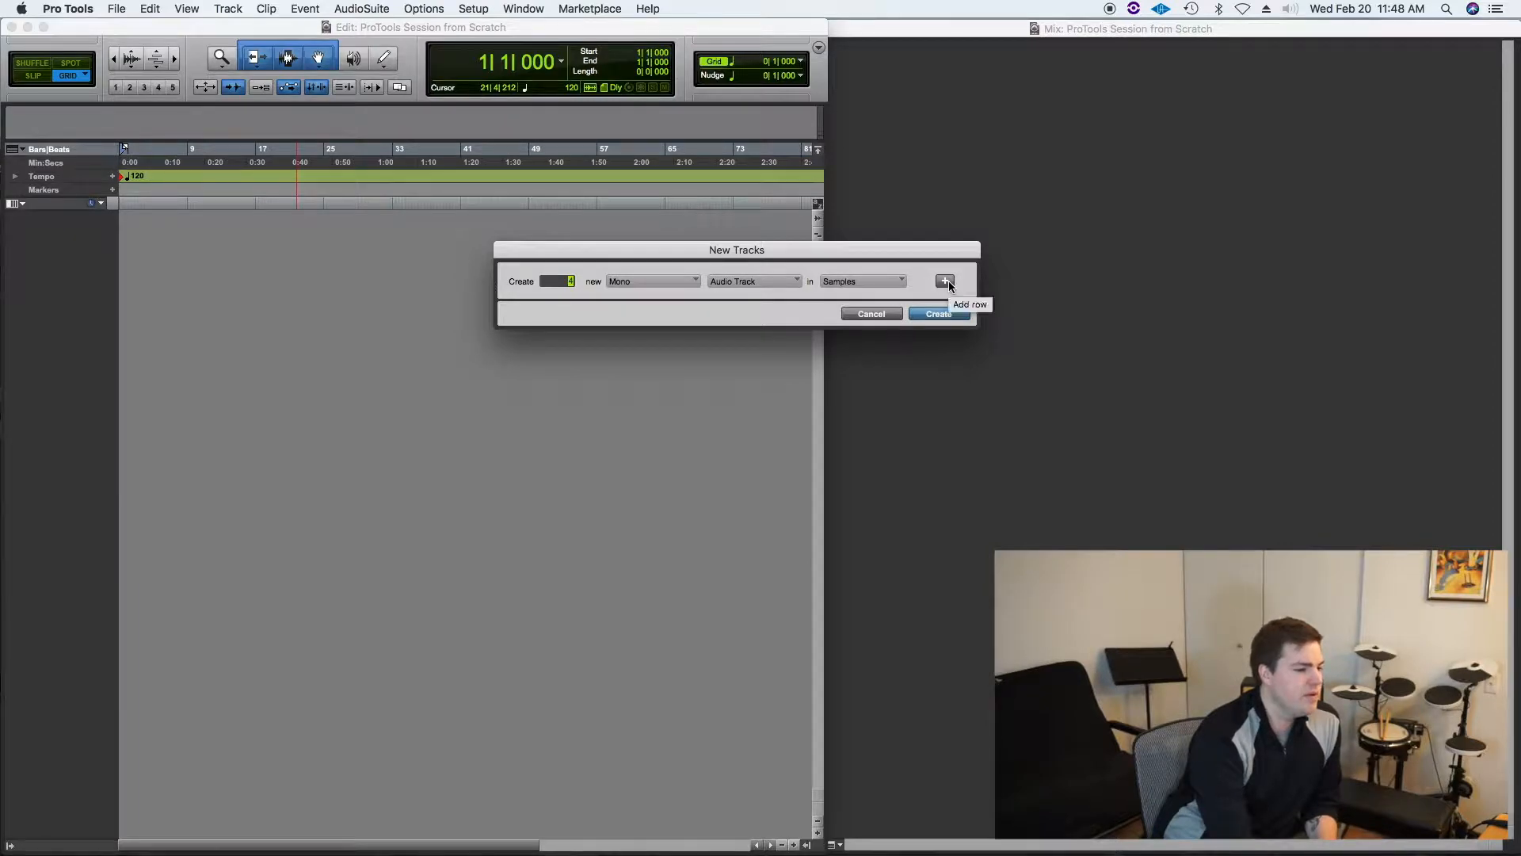
{"action": "left_click", "coordinate": [945, 281]}
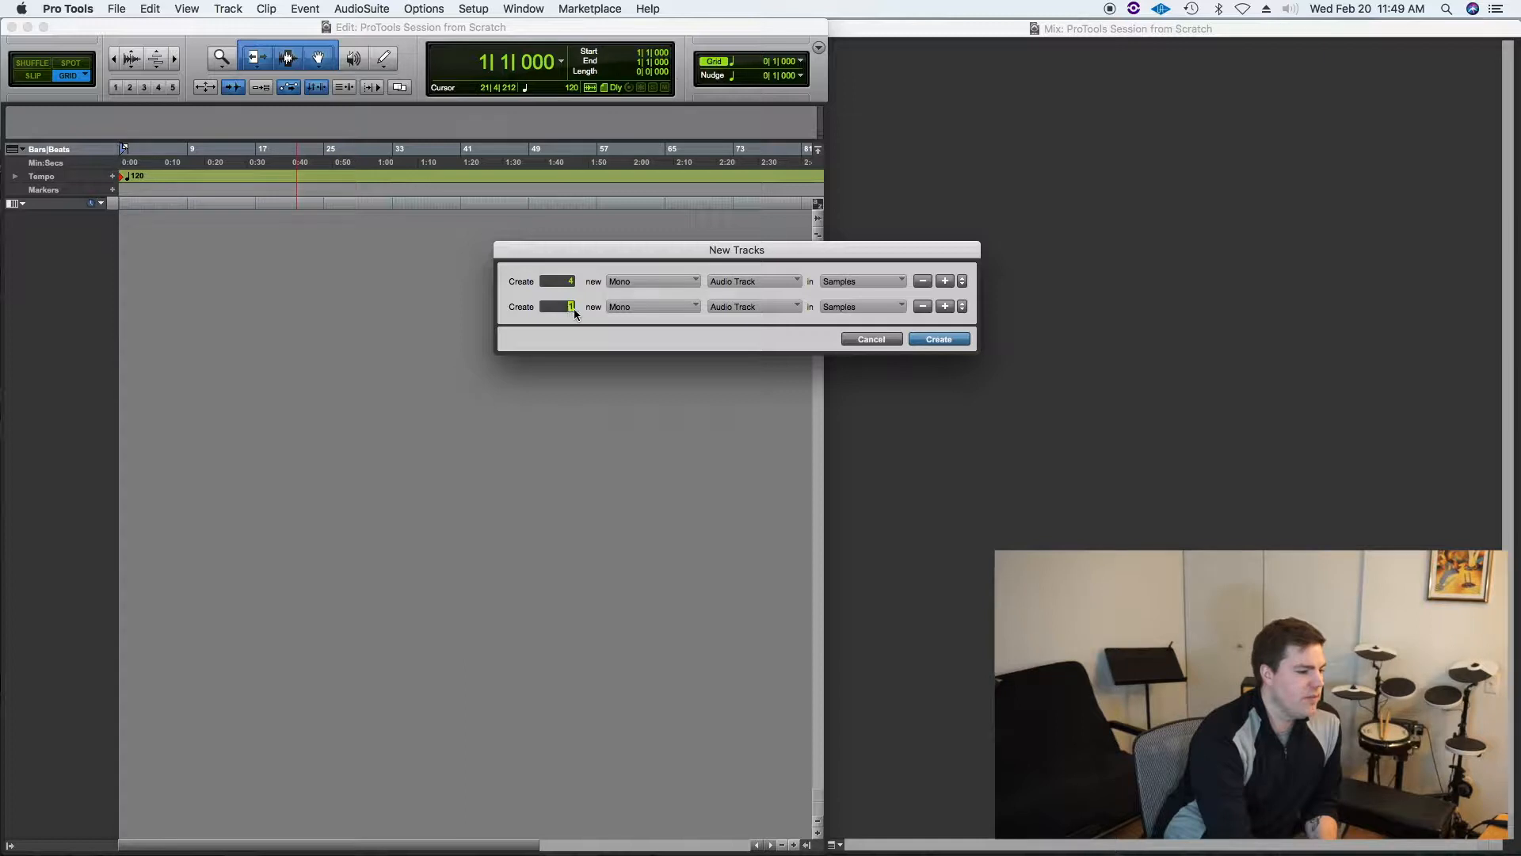
Step: Set the second row to 2 new stereo Instrument Tracks
{"action": "left_click", "coordinate": [661, 307]}
{"action": "left_click", "coordinate": [649, 320]}
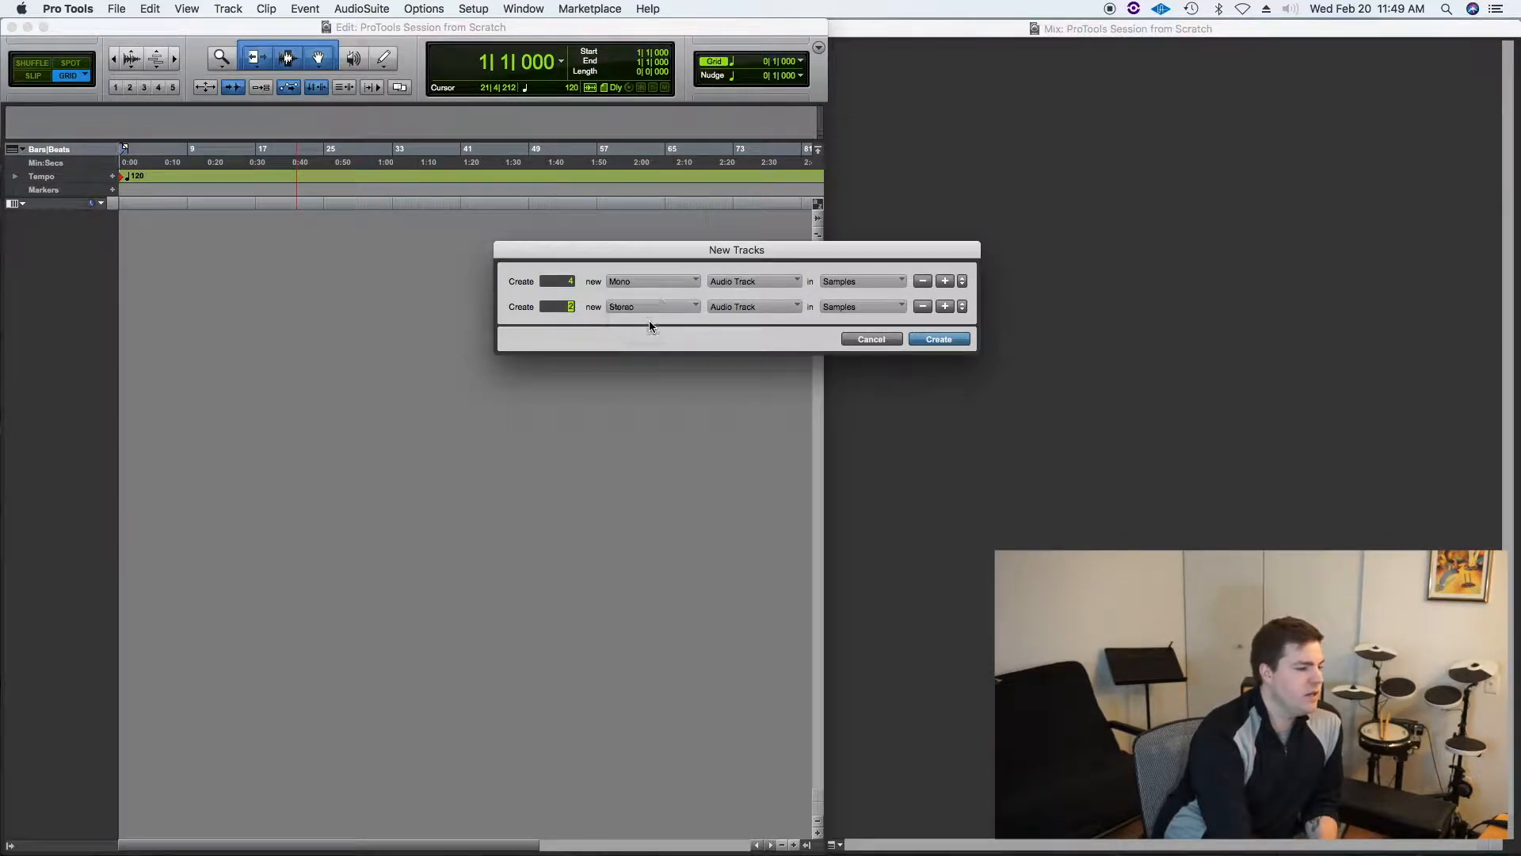
{"action": "left_click", "coordinate": [744, 308]}
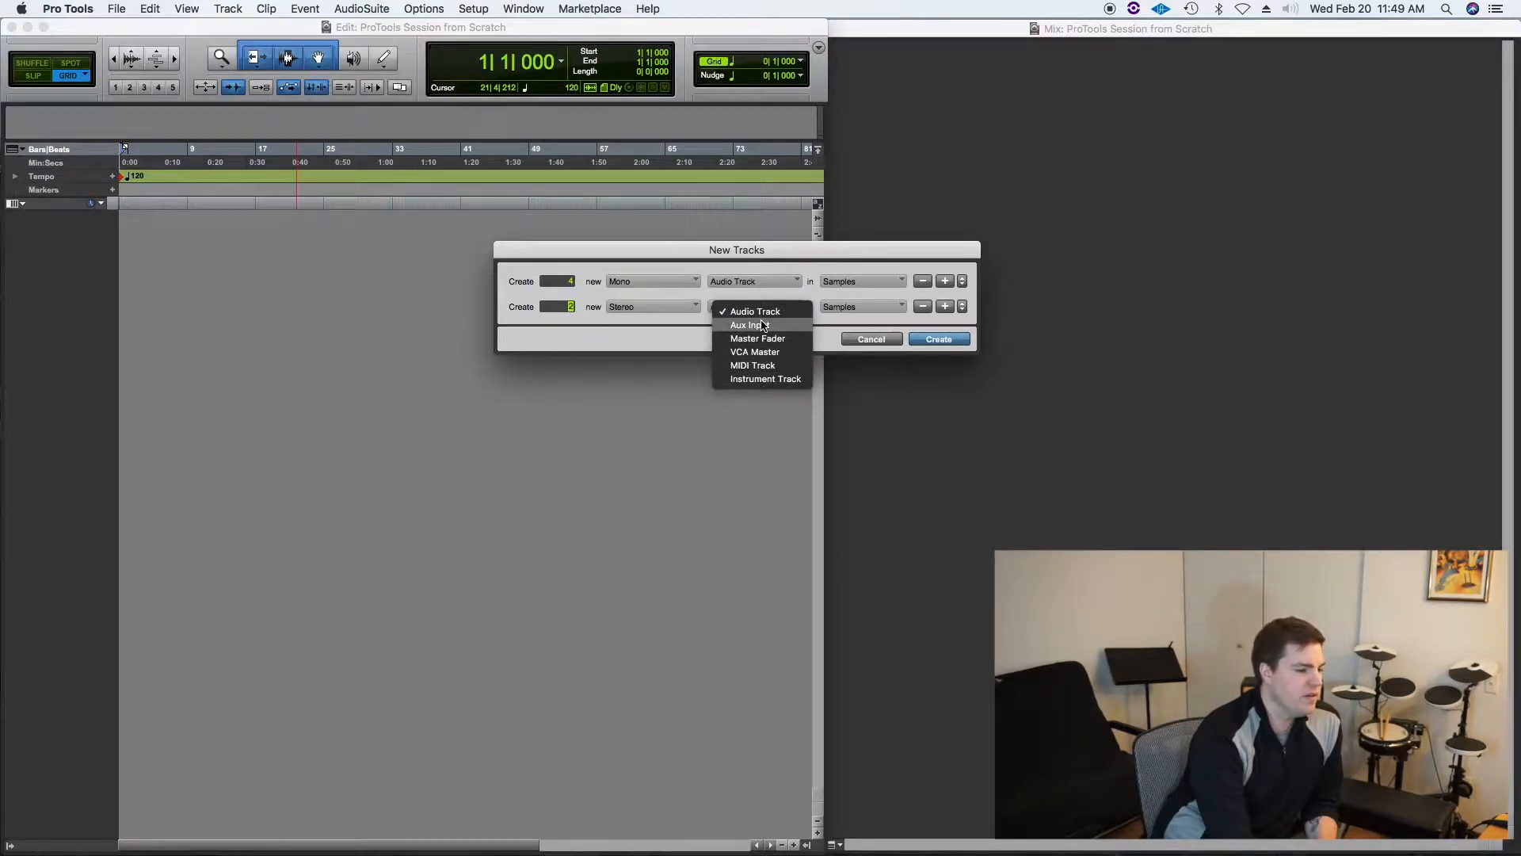
{"action": "left_click", "coordinate": [766, 379]}
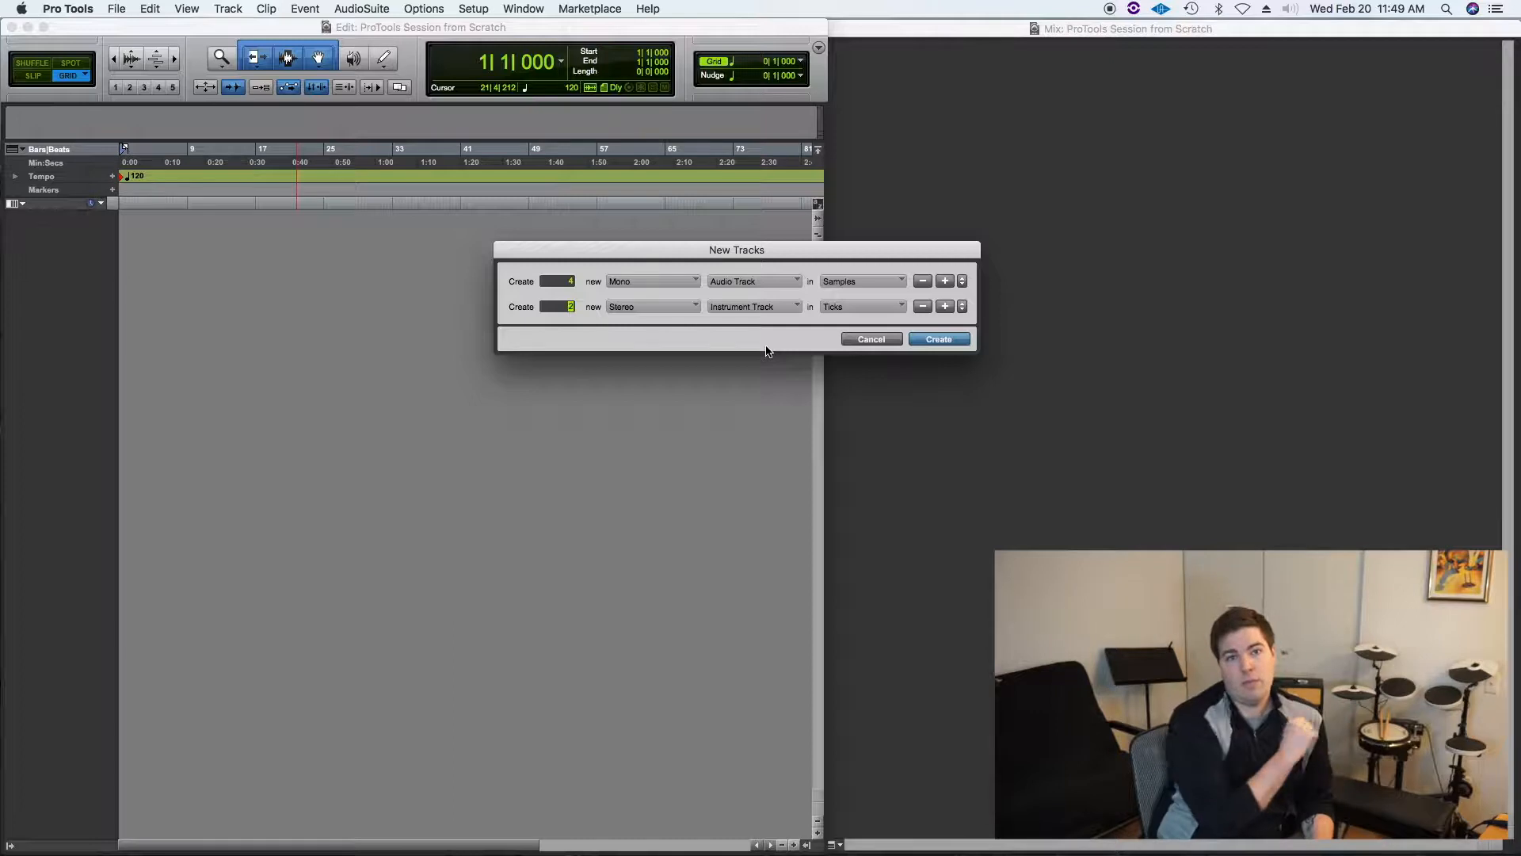
Step: Set the first row of 4 mono Audio Tracks to use the Ticks timebase
{"action": "left_click", "coordinate": [875, 309]}
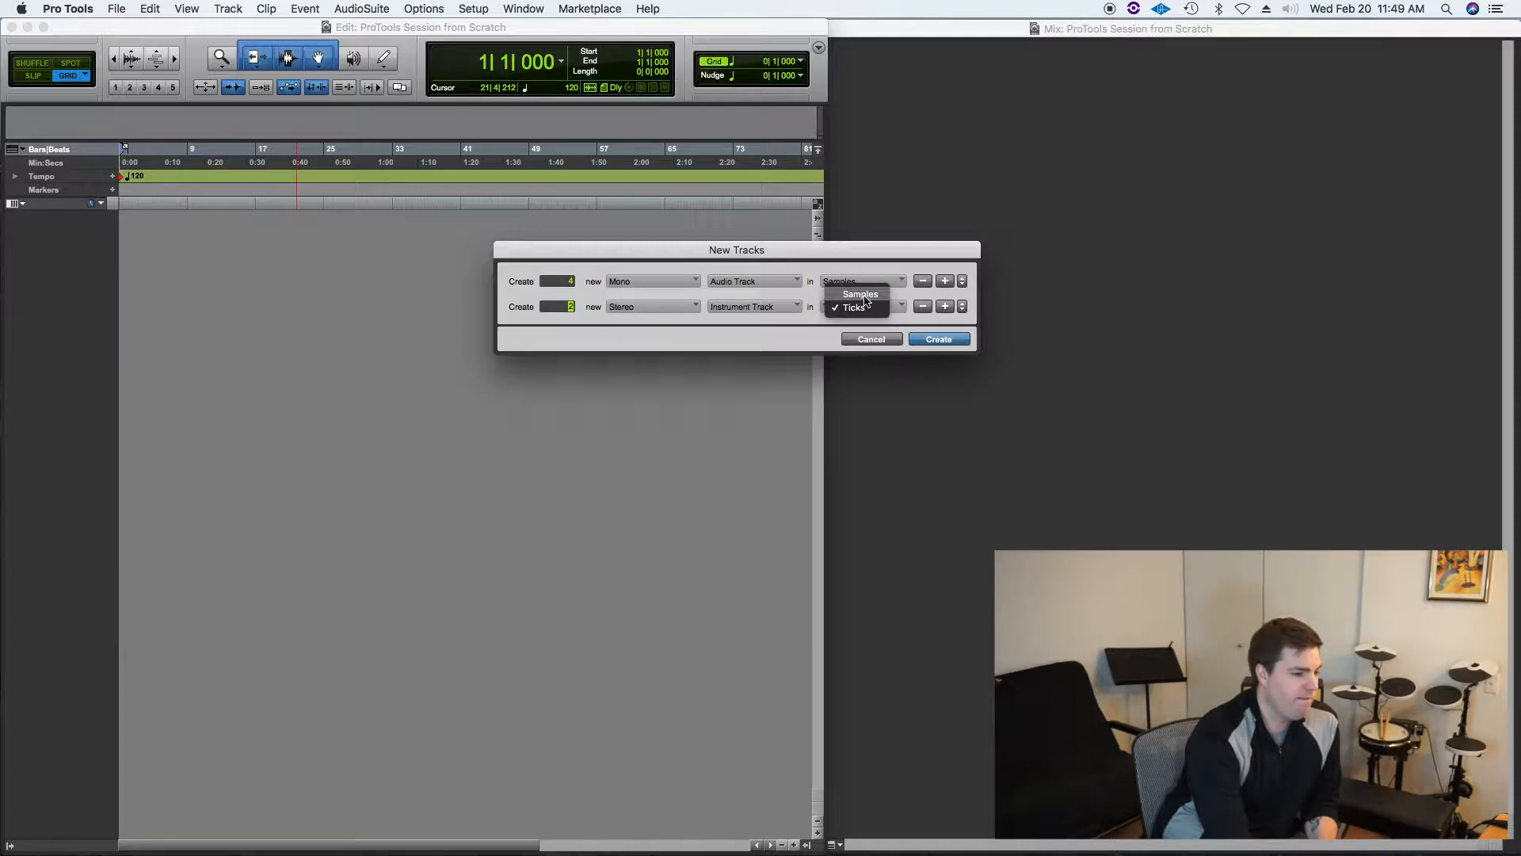
{"action": "left_click", "coordinate": [860, 255]}
{"action": "left_click", "coordinate": [859, 281]}
{"action": "left_click", "coordinate": [860, 299]}
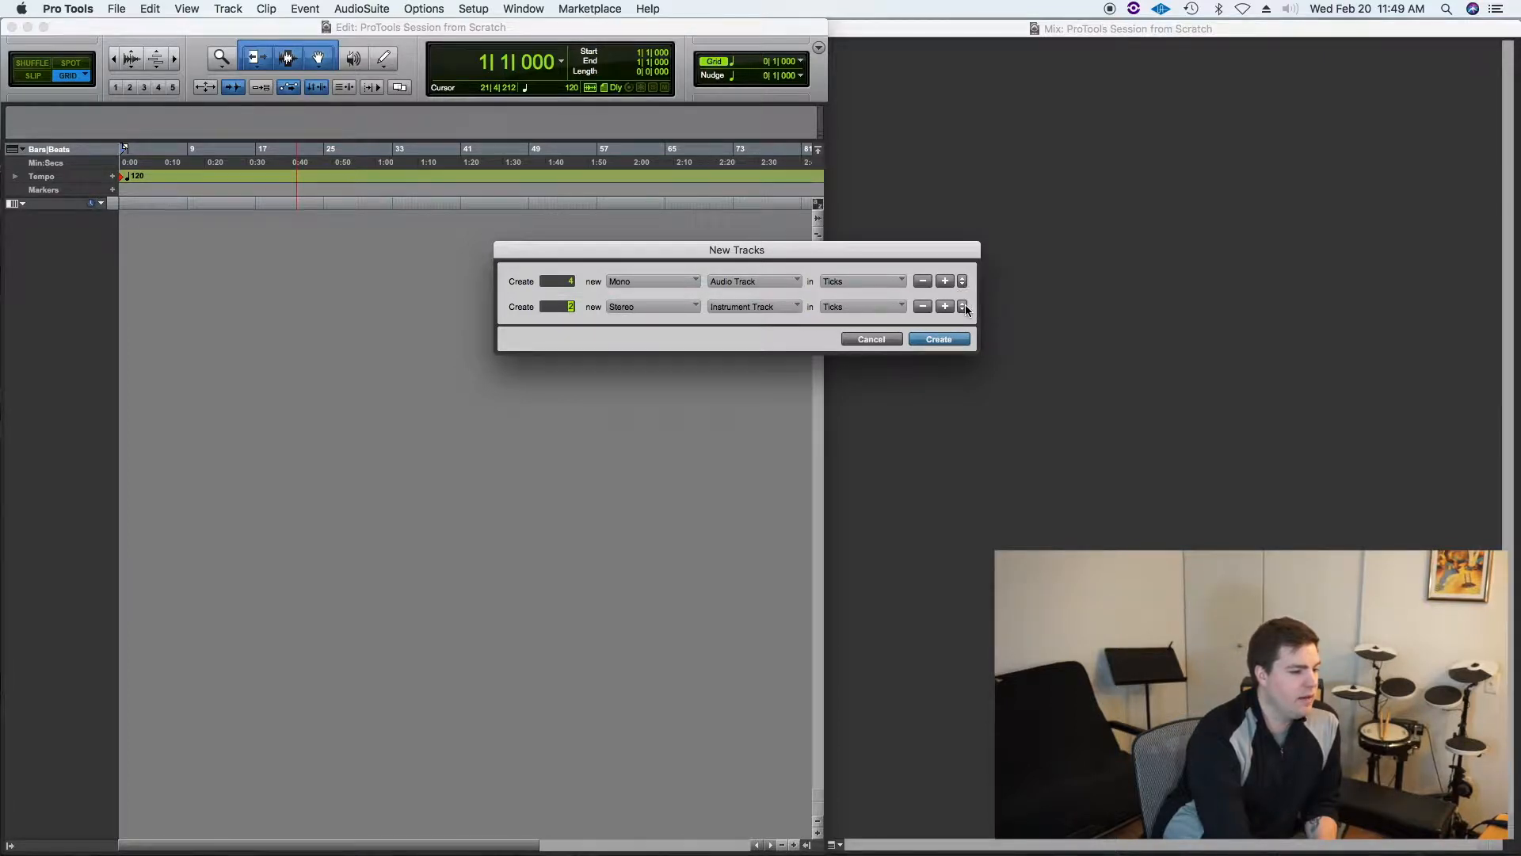
{"action": "left_click", "coordinate": [944, 306]}
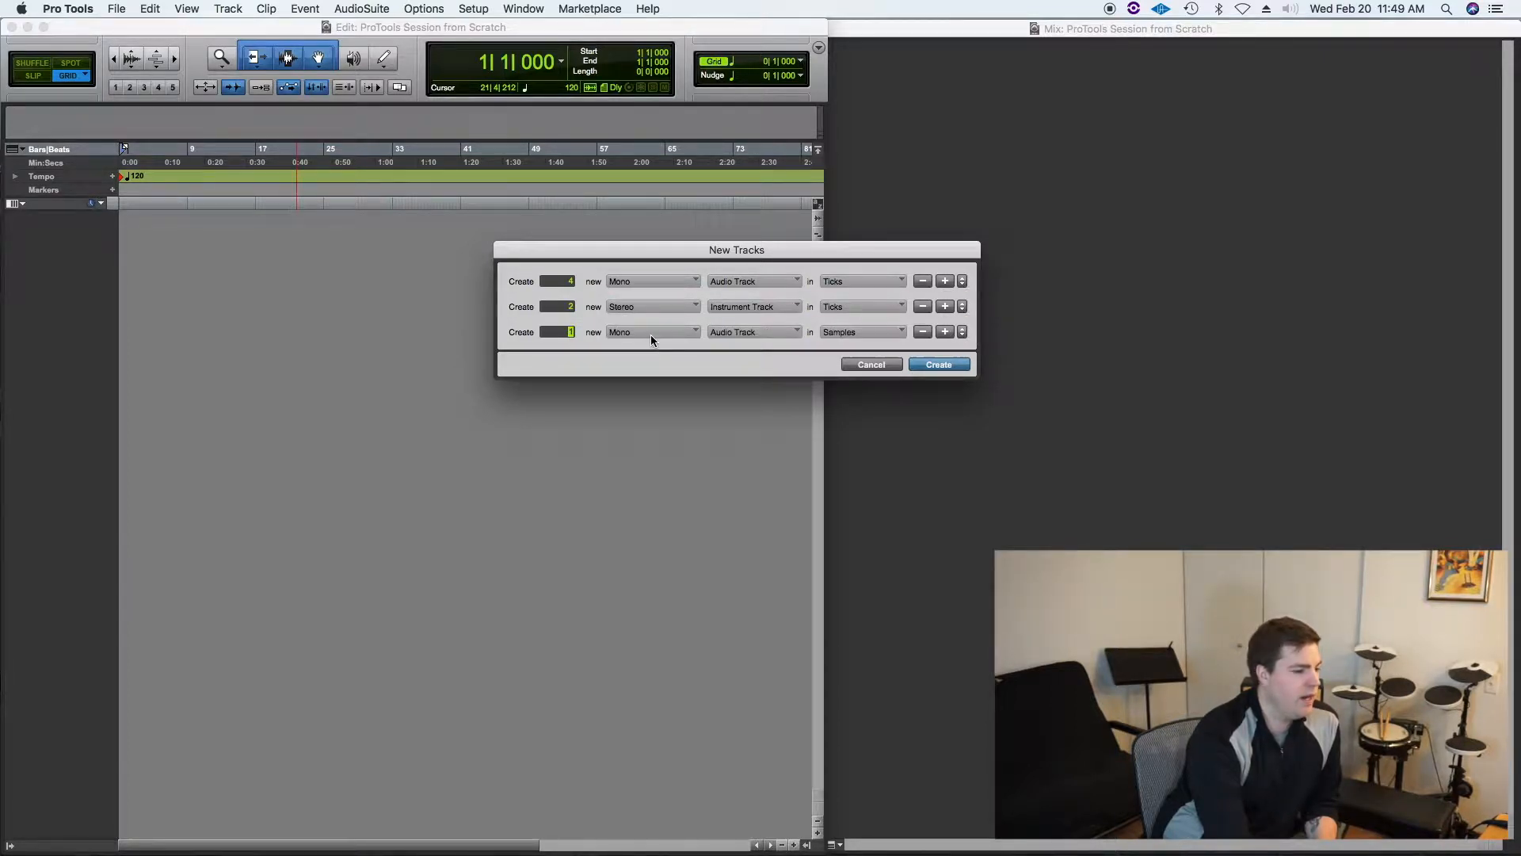
{"action": "left_click", "coordinate": [752, 334]}
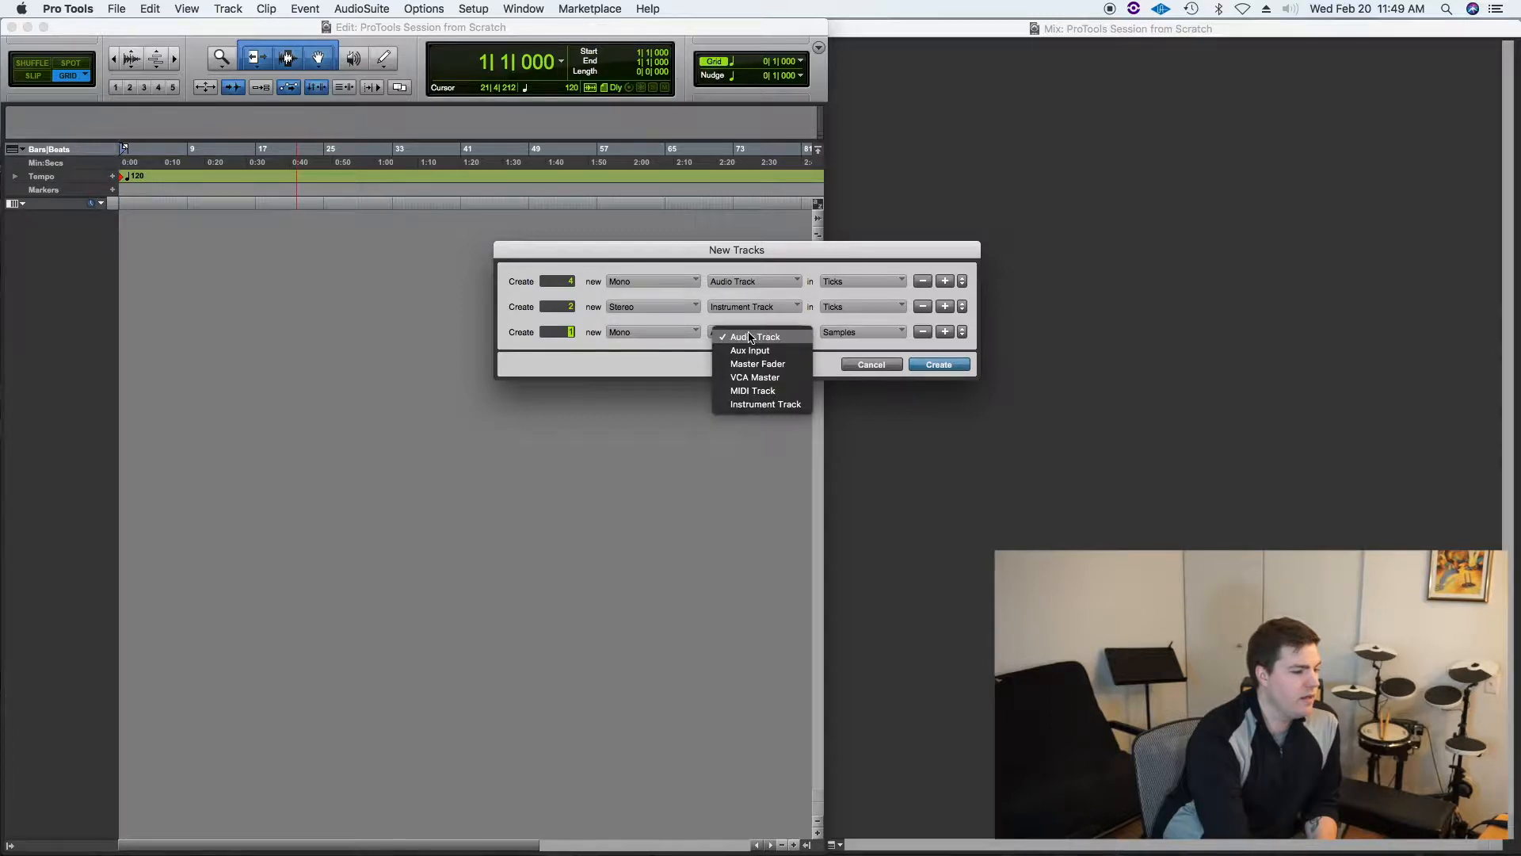
{"action": "left_click", "coordinate": [622, 363]}
{"action": "left_click", "coordinate": [923, 331]}
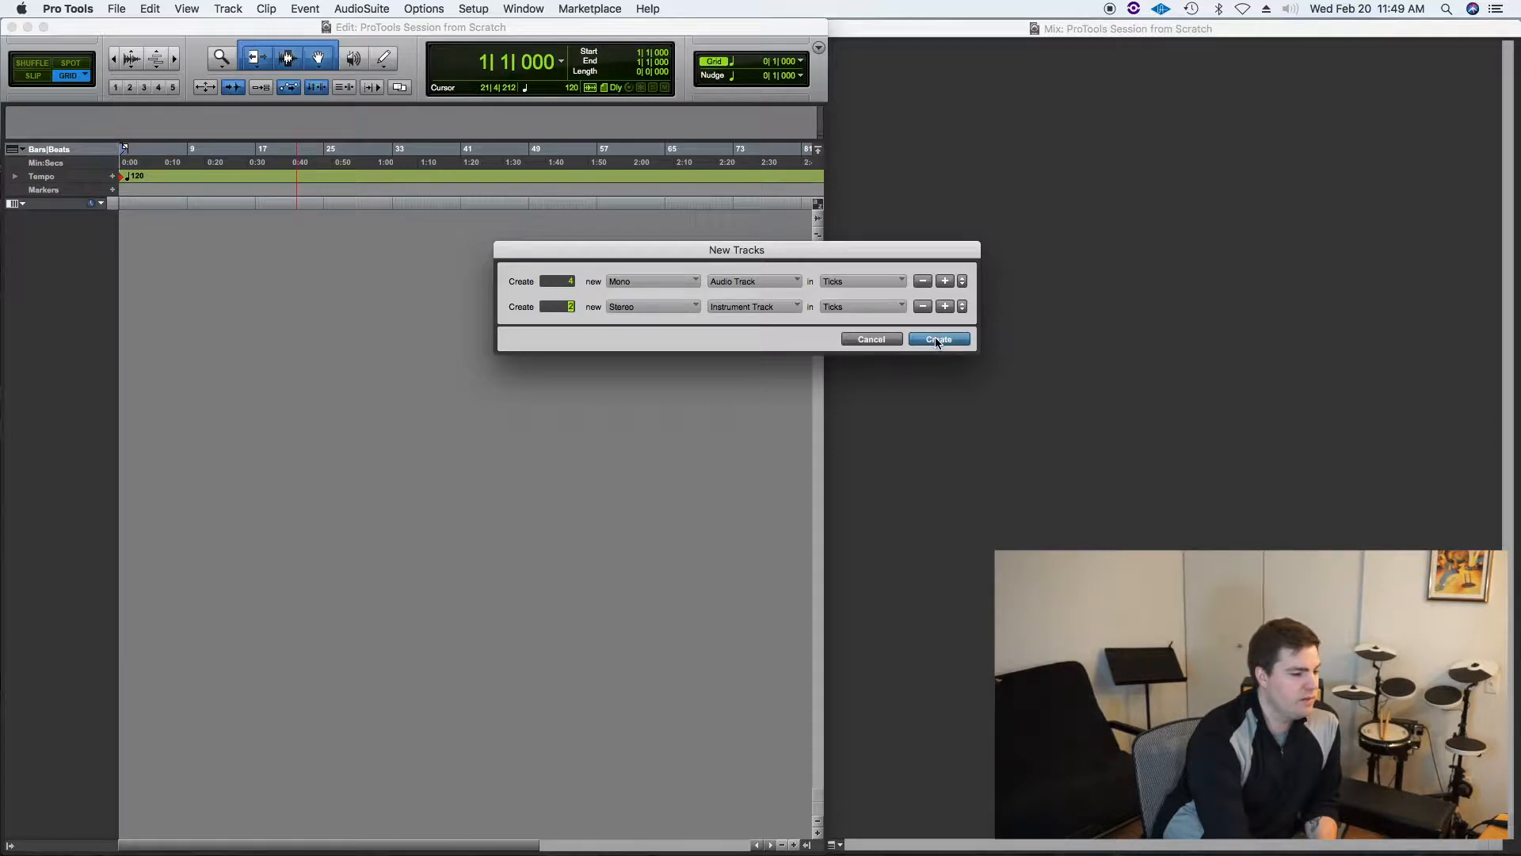
Step: Add a third row for one stereo Master Fader and create all the new tracks
{"action": "left_click", "coordinate": [945, 307]}
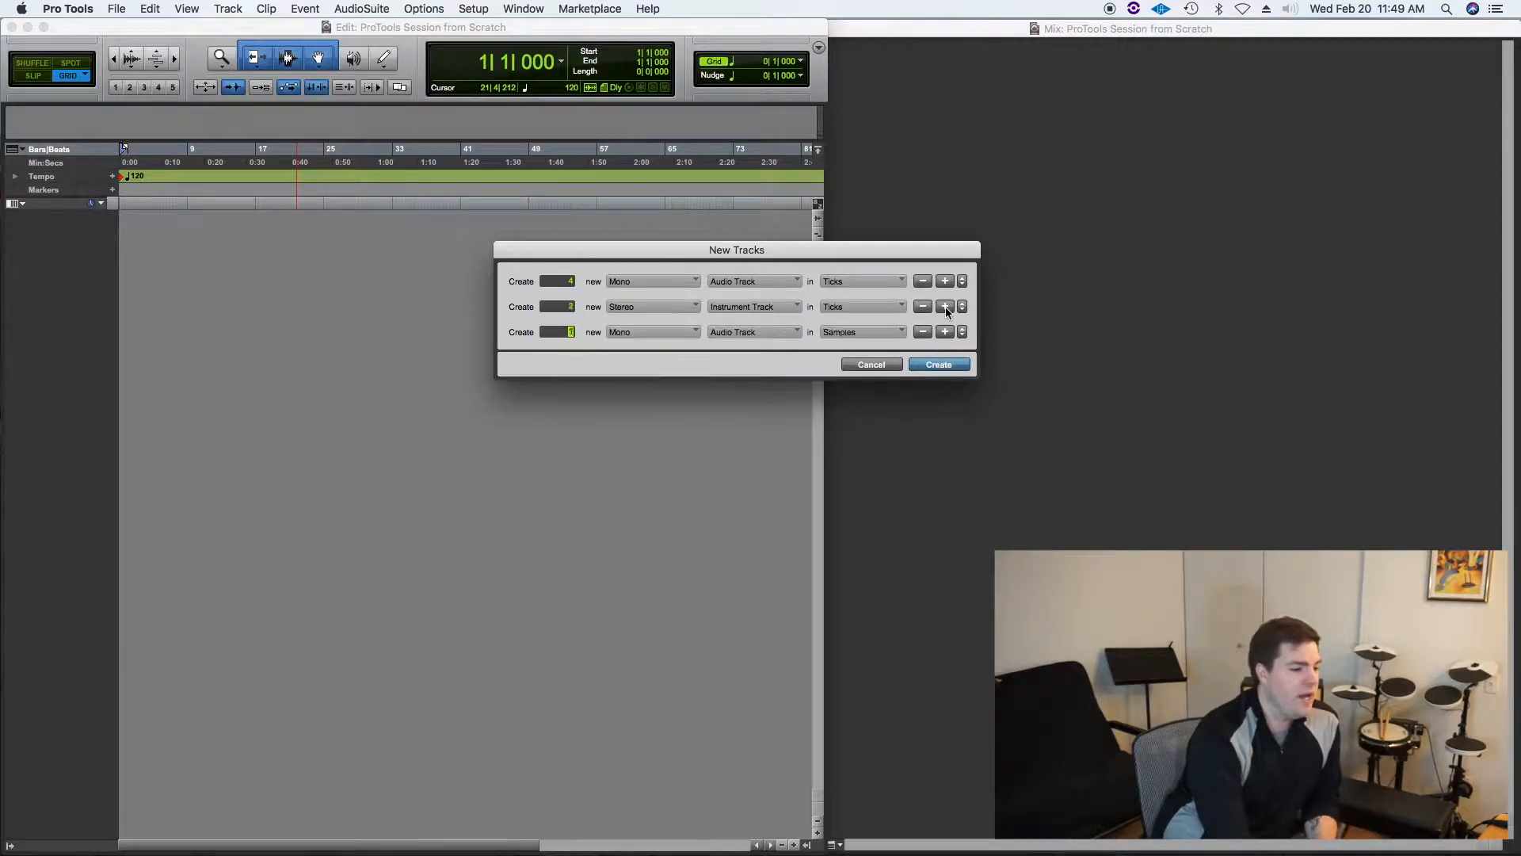
{"action": "left_click", "coordinate": [675, 334]}
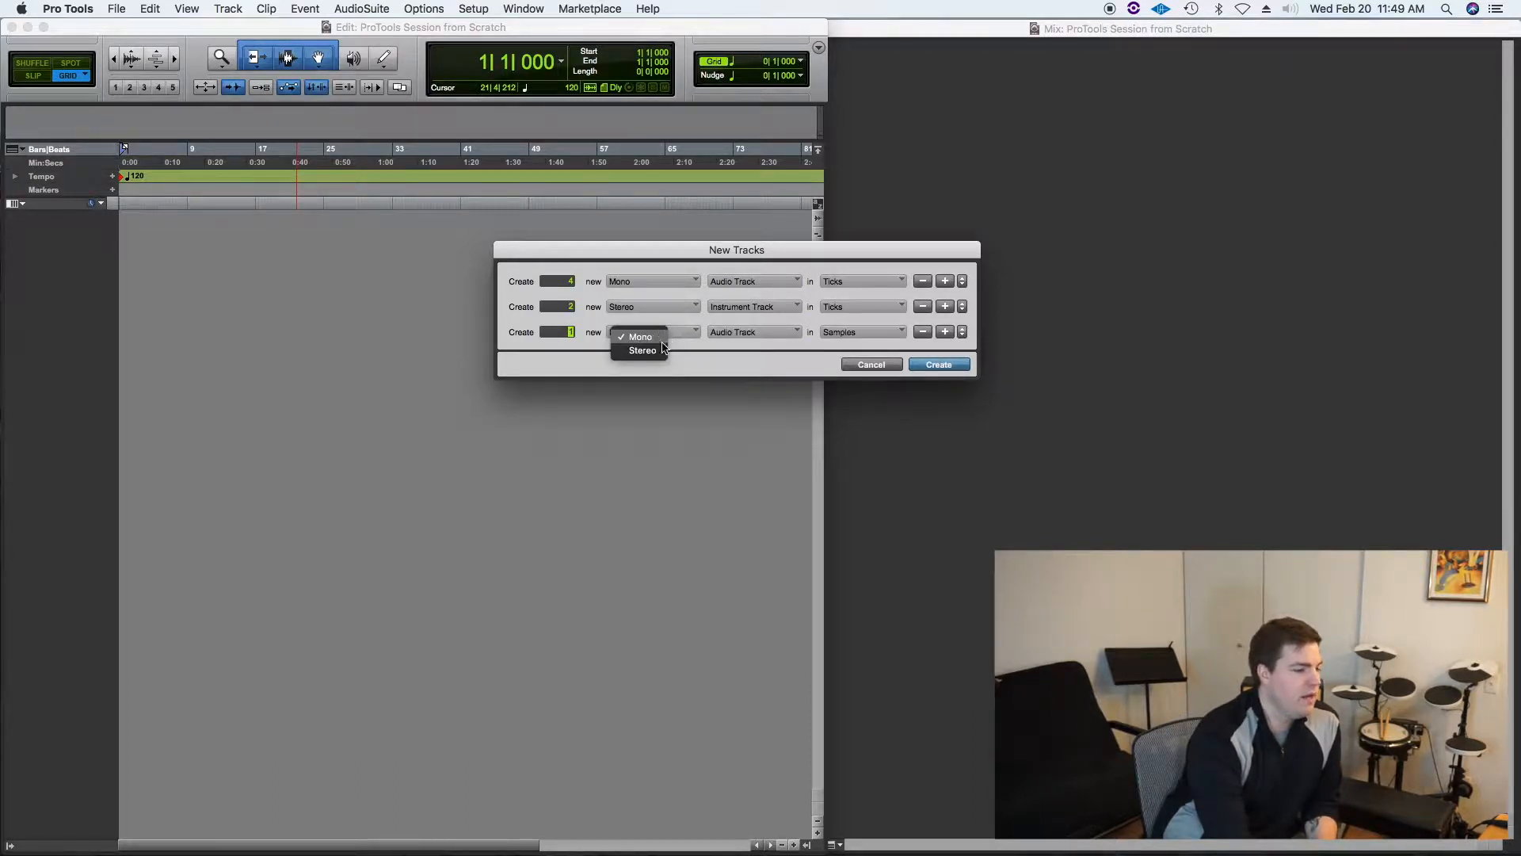
{"action": "left_click", "coordinate": [773, 330]}
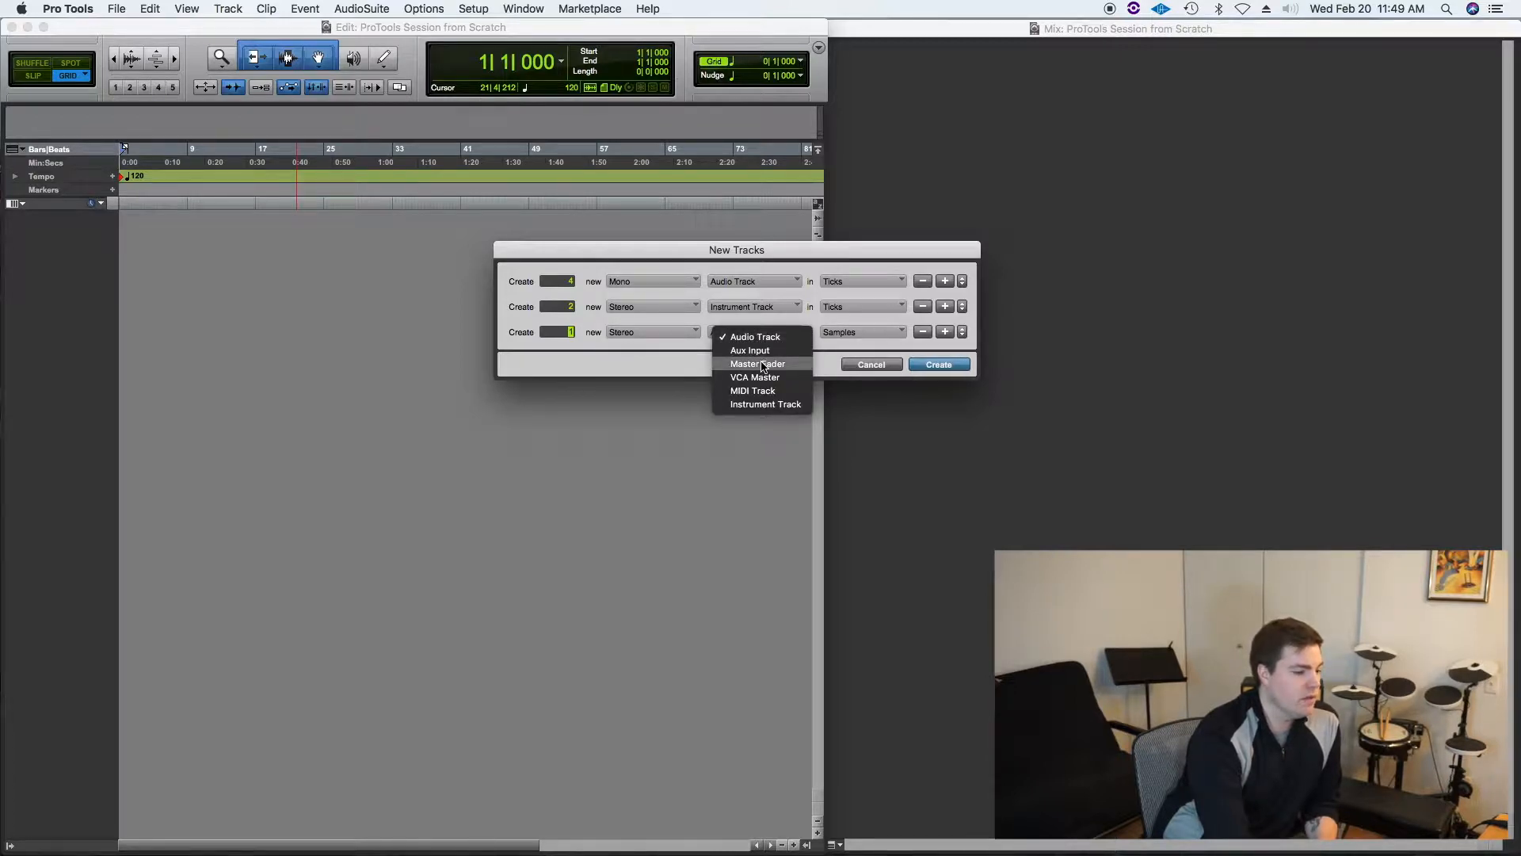
{"action": "left_click", "coordinate": [762, 366]}
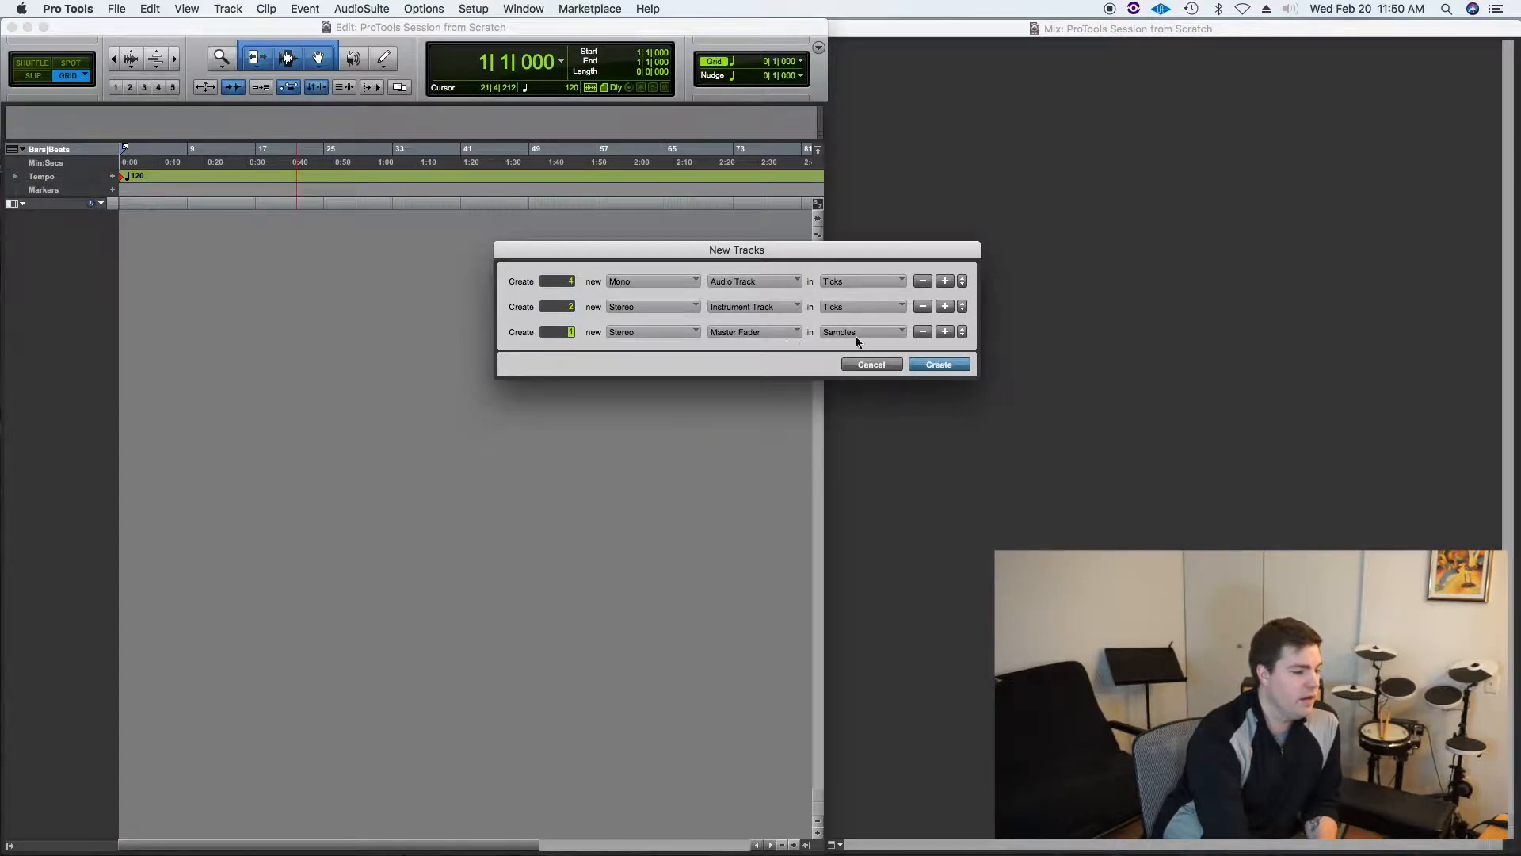
{"action": "left_click", "coordinate": [766, 307]}
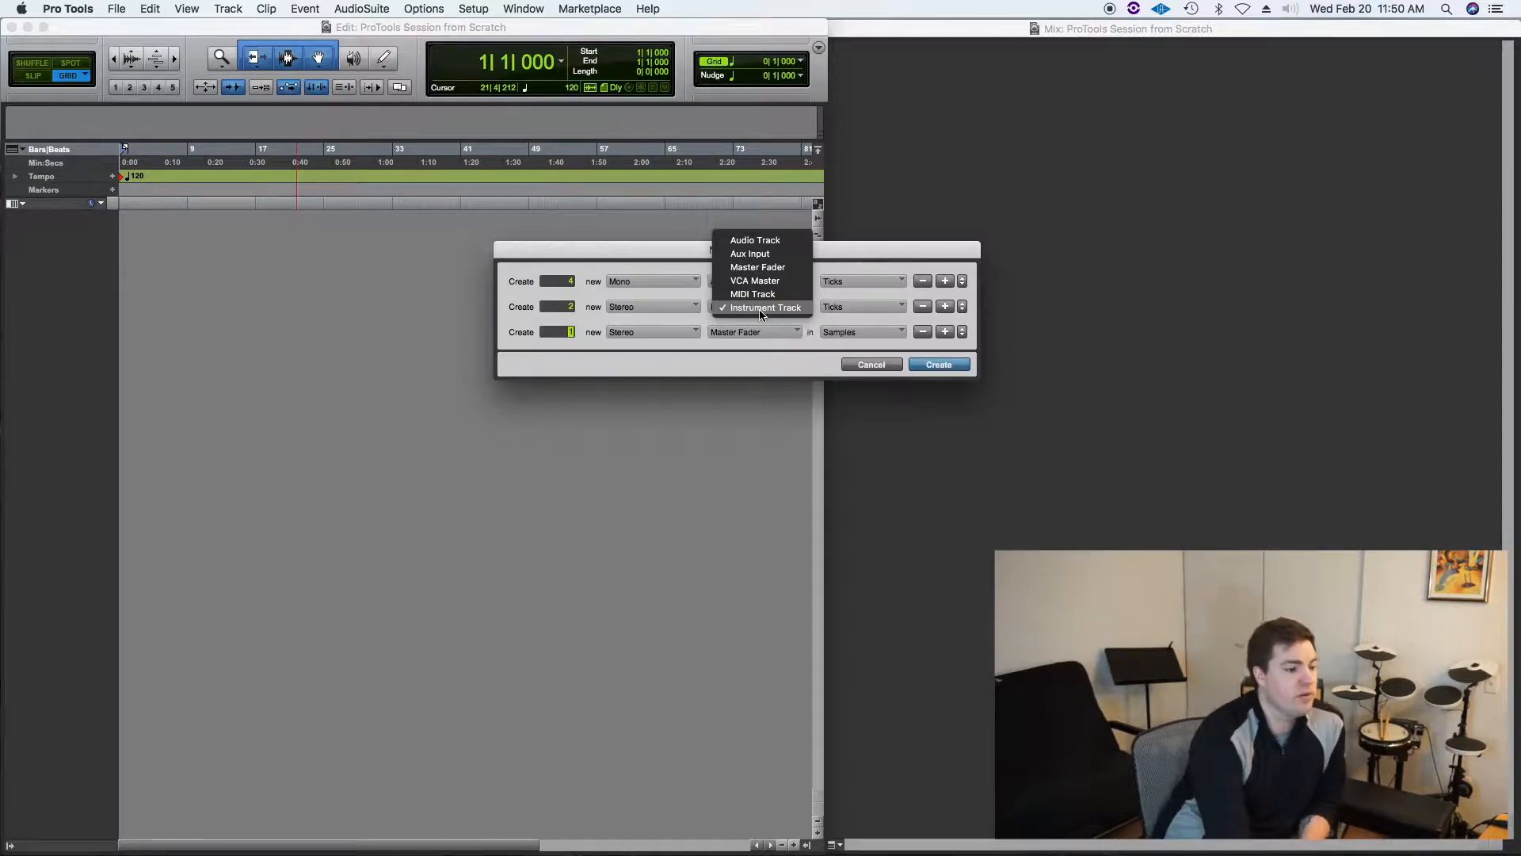
{"action": "left_click", "coordinate": [759, 309]}
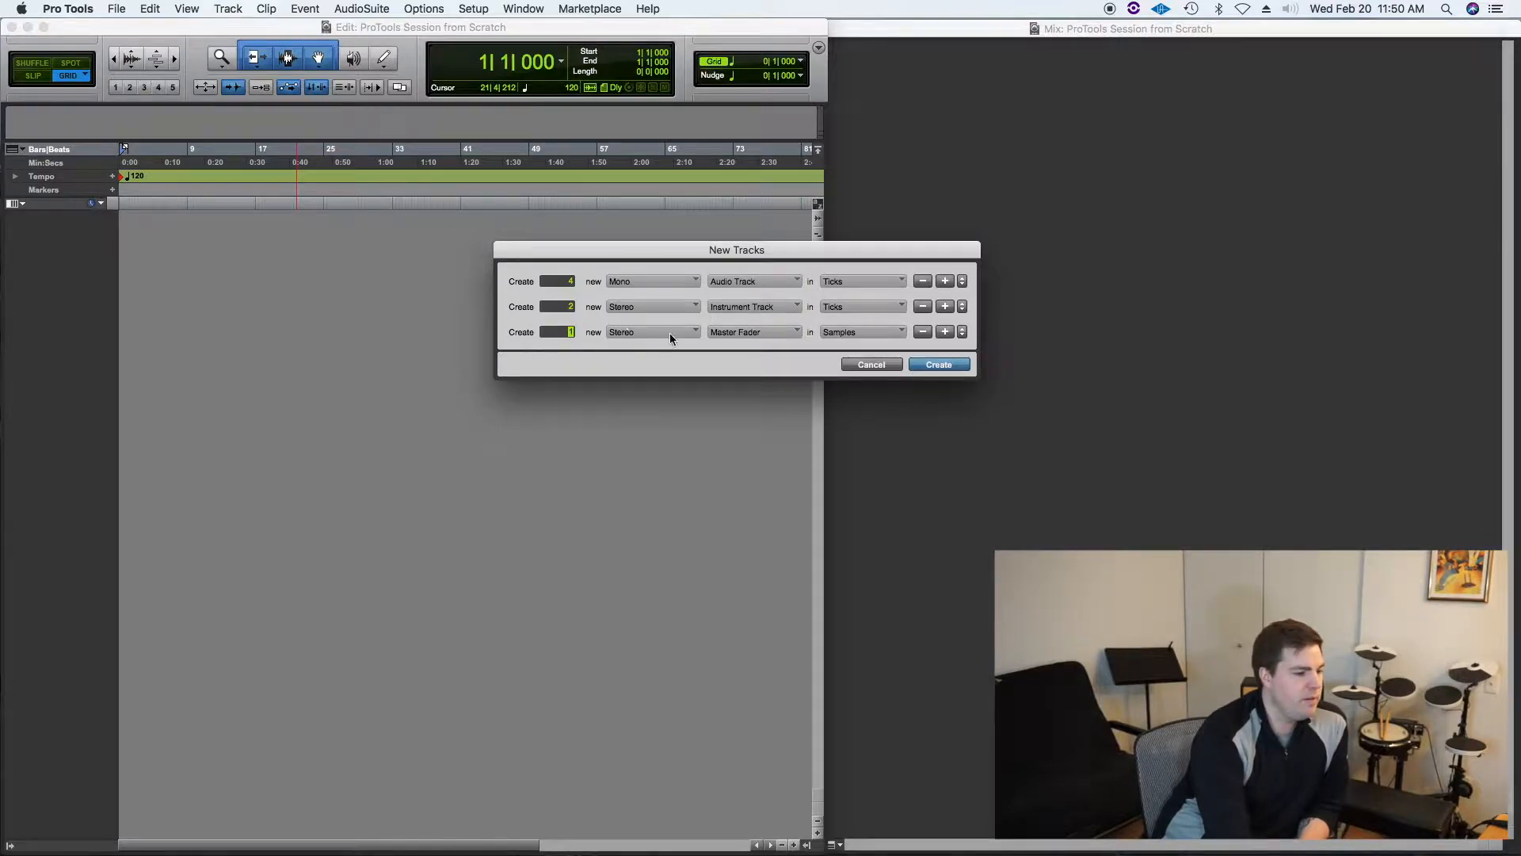
{"action": "left_click", "coordinate": [934, 363]}
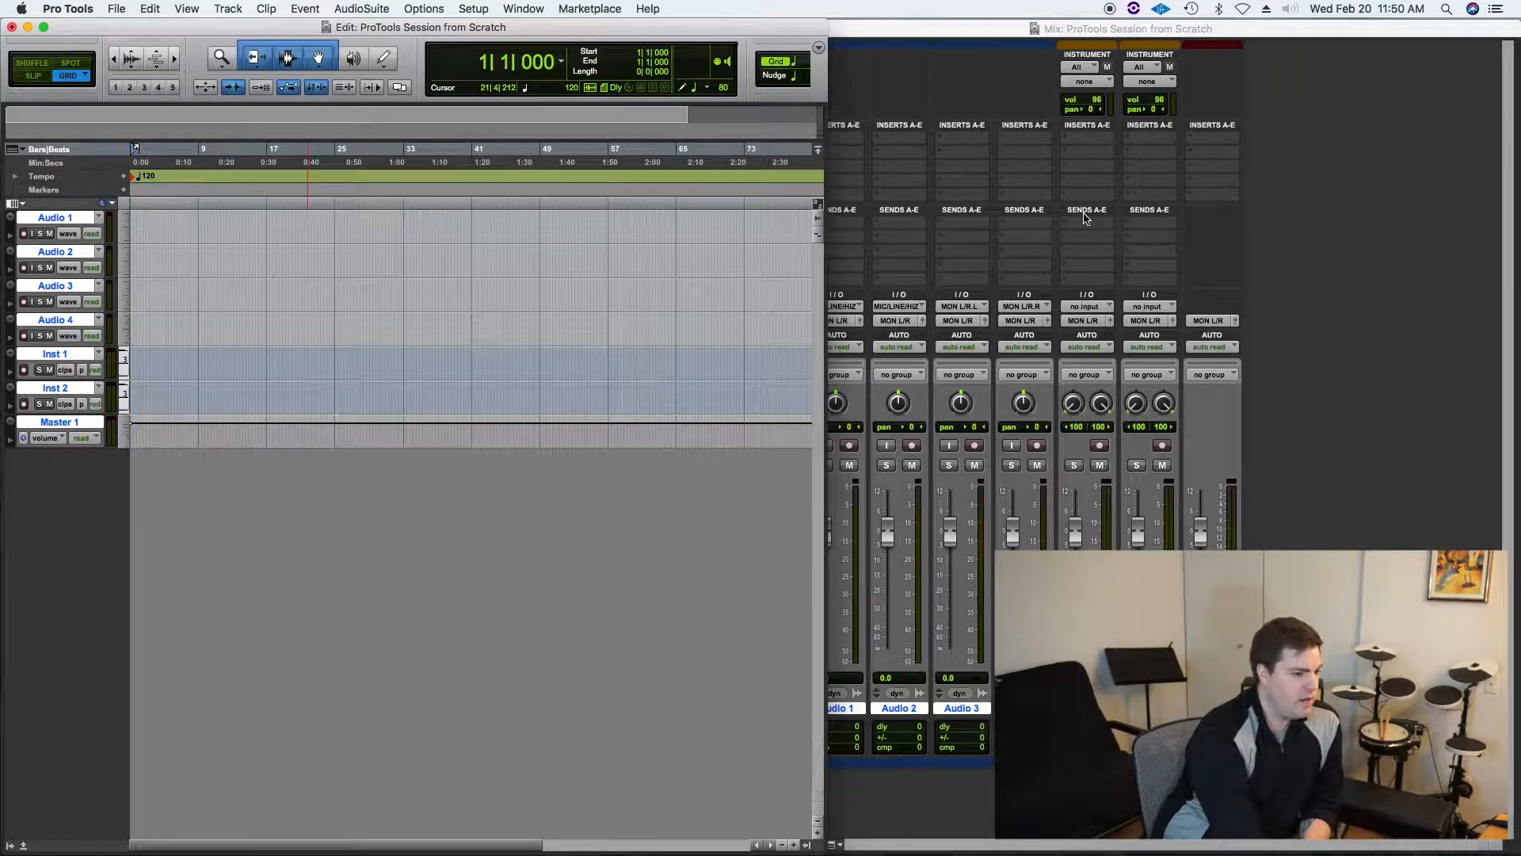
Step: Switch to the Mix window
{"action": "left_click", "coordinate": [523, 8]}
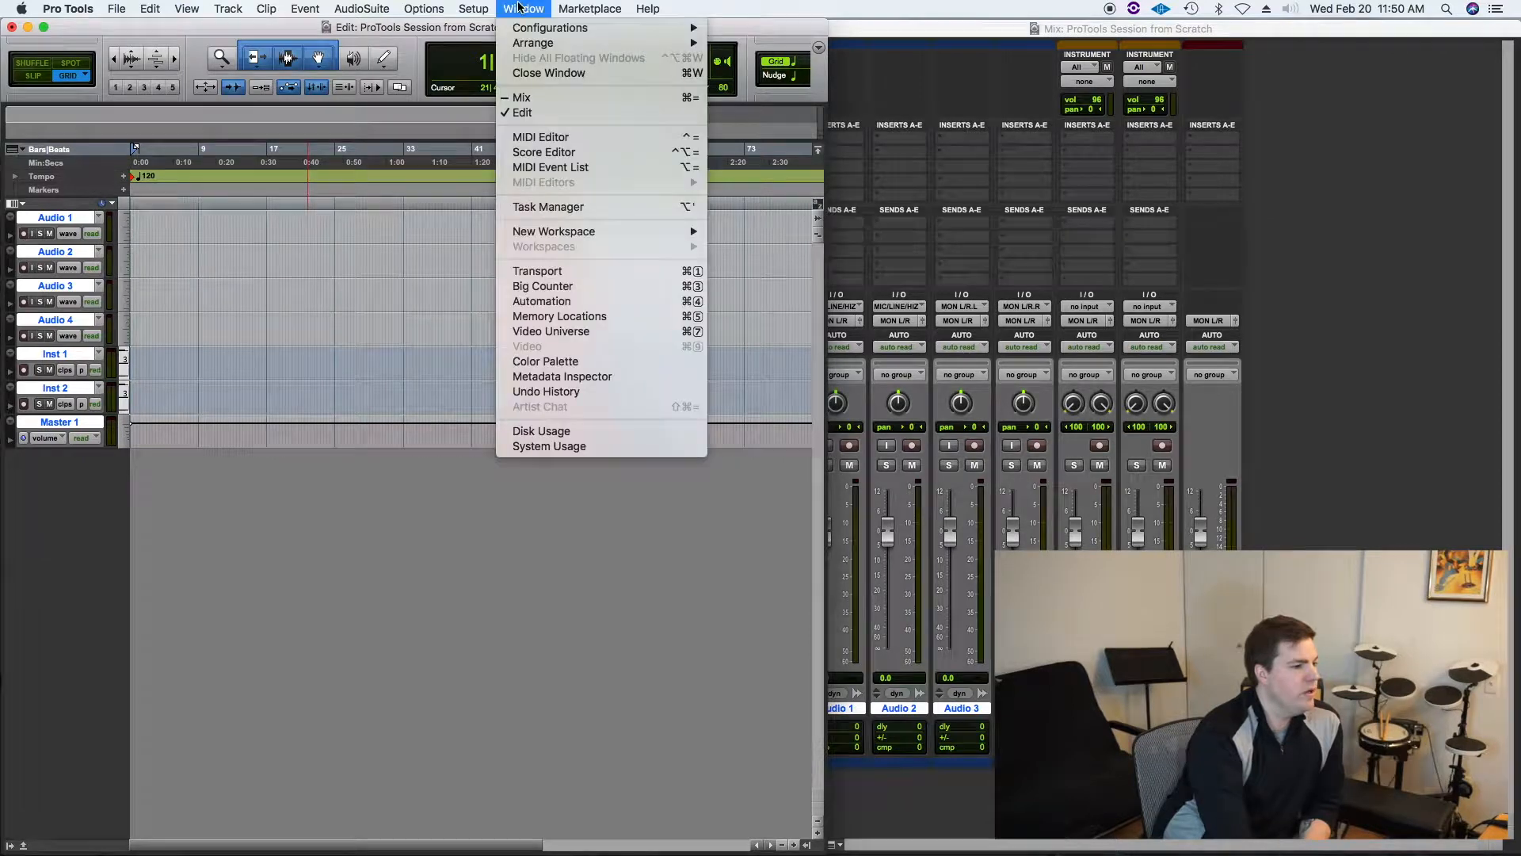
{"action": "left_click", "coordinate": [554, 114]}
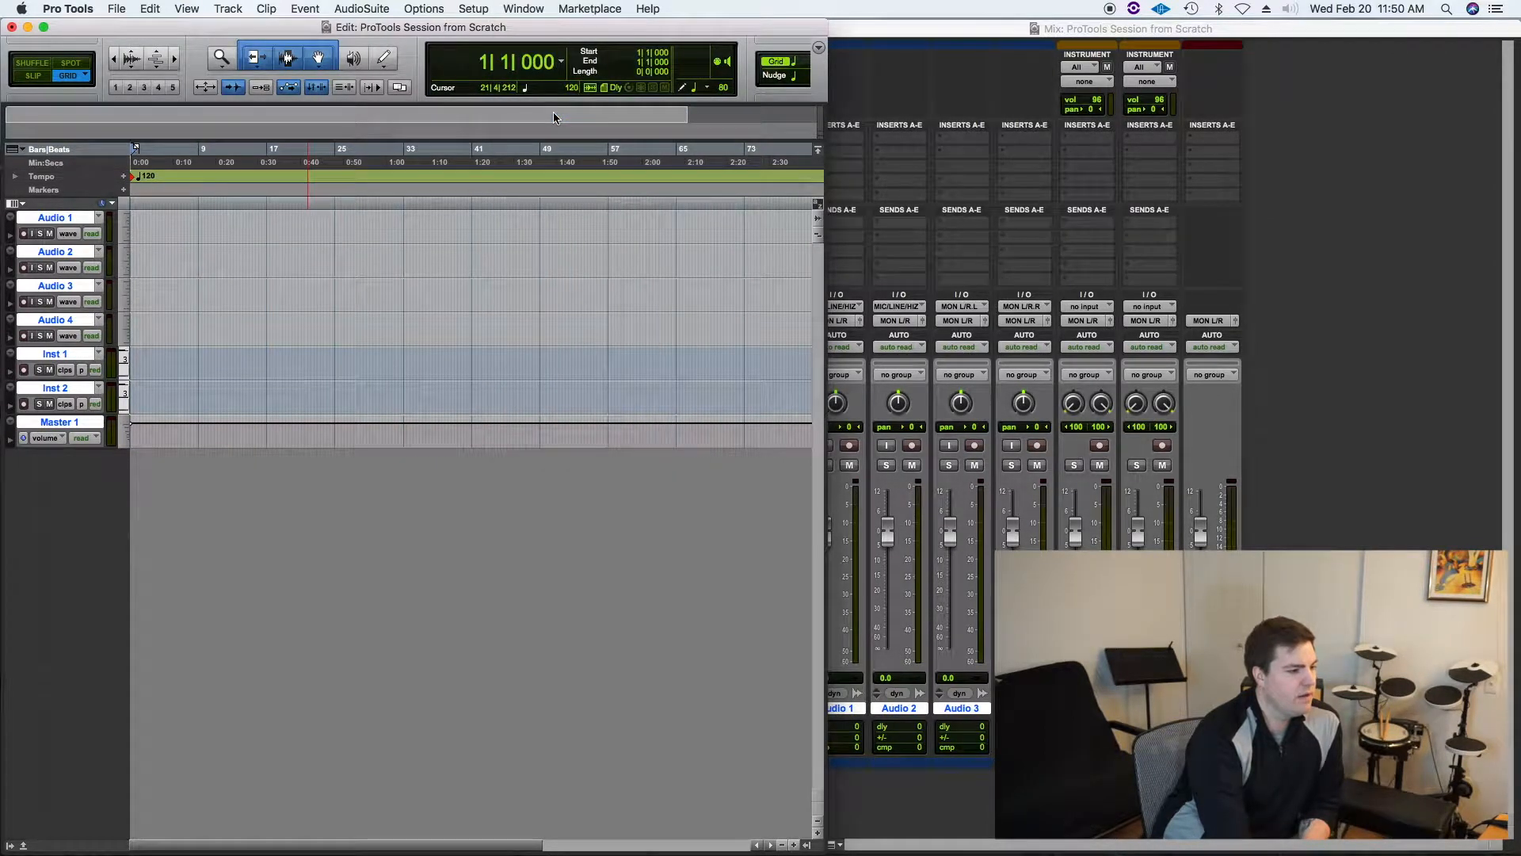
{"action": "left_click", "coordinate": [523, 9]}
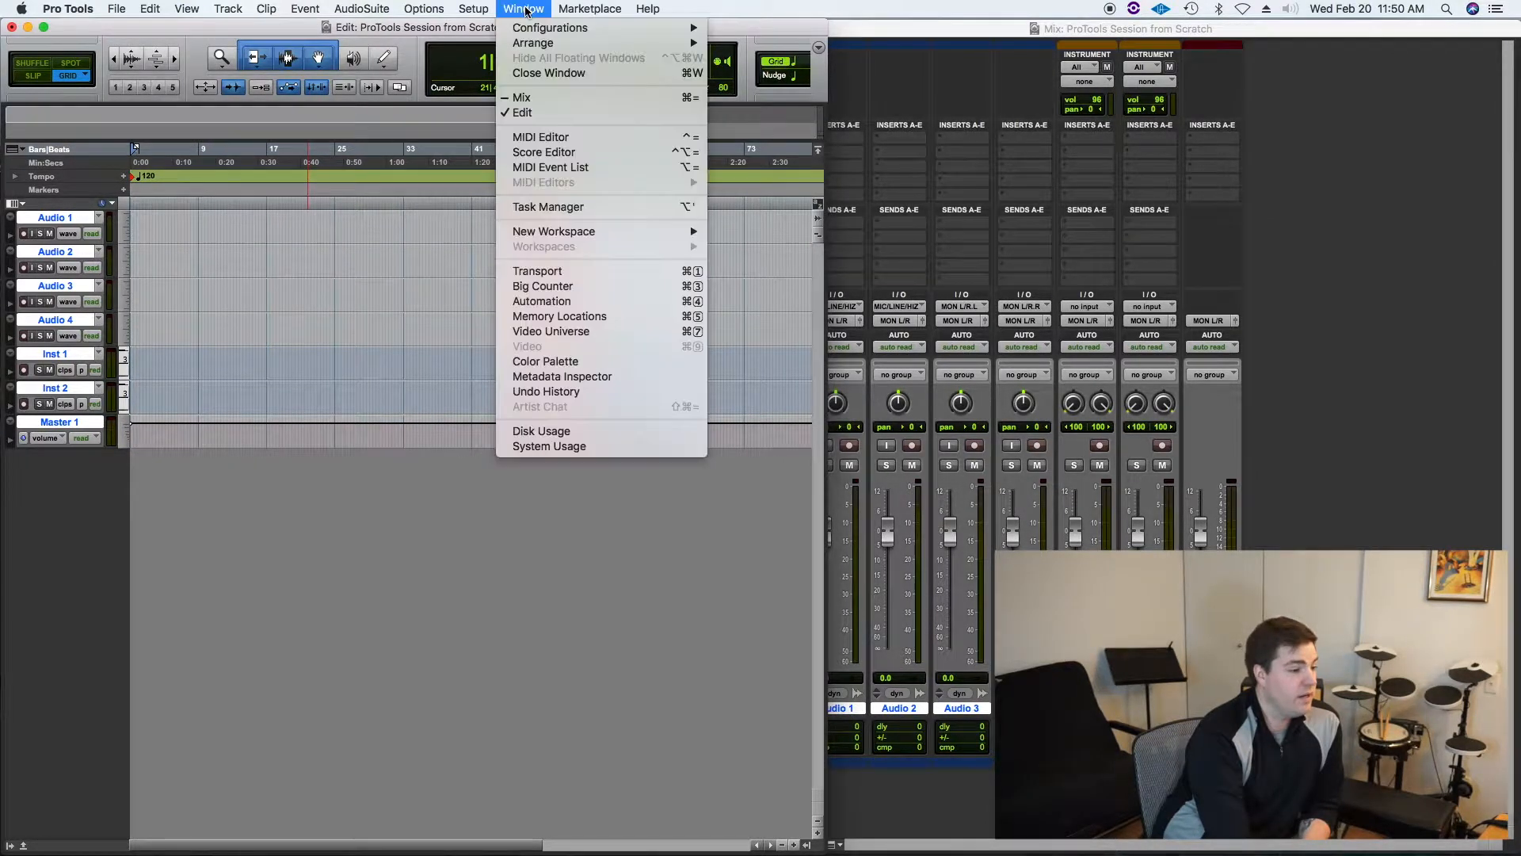
{"action": "left_click", "coordinate": [551, 99]}
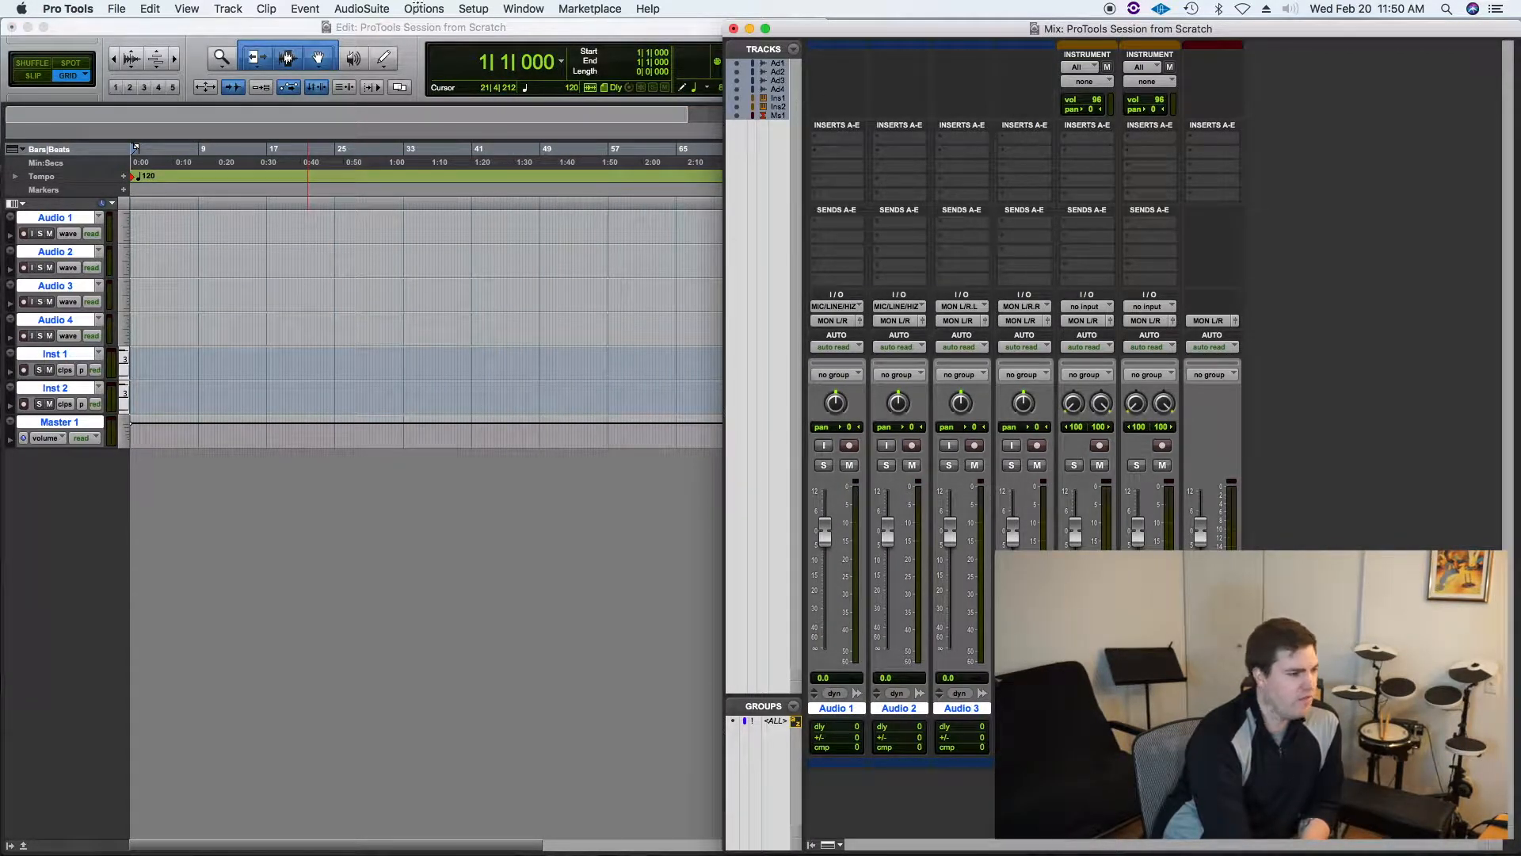
Step: Switch back to the Edit window and widen it across the whole screen
{"action": "left_click", "coordinate": [525, 10]}
{"action": "left_click", "coordinate": [559, 96]}
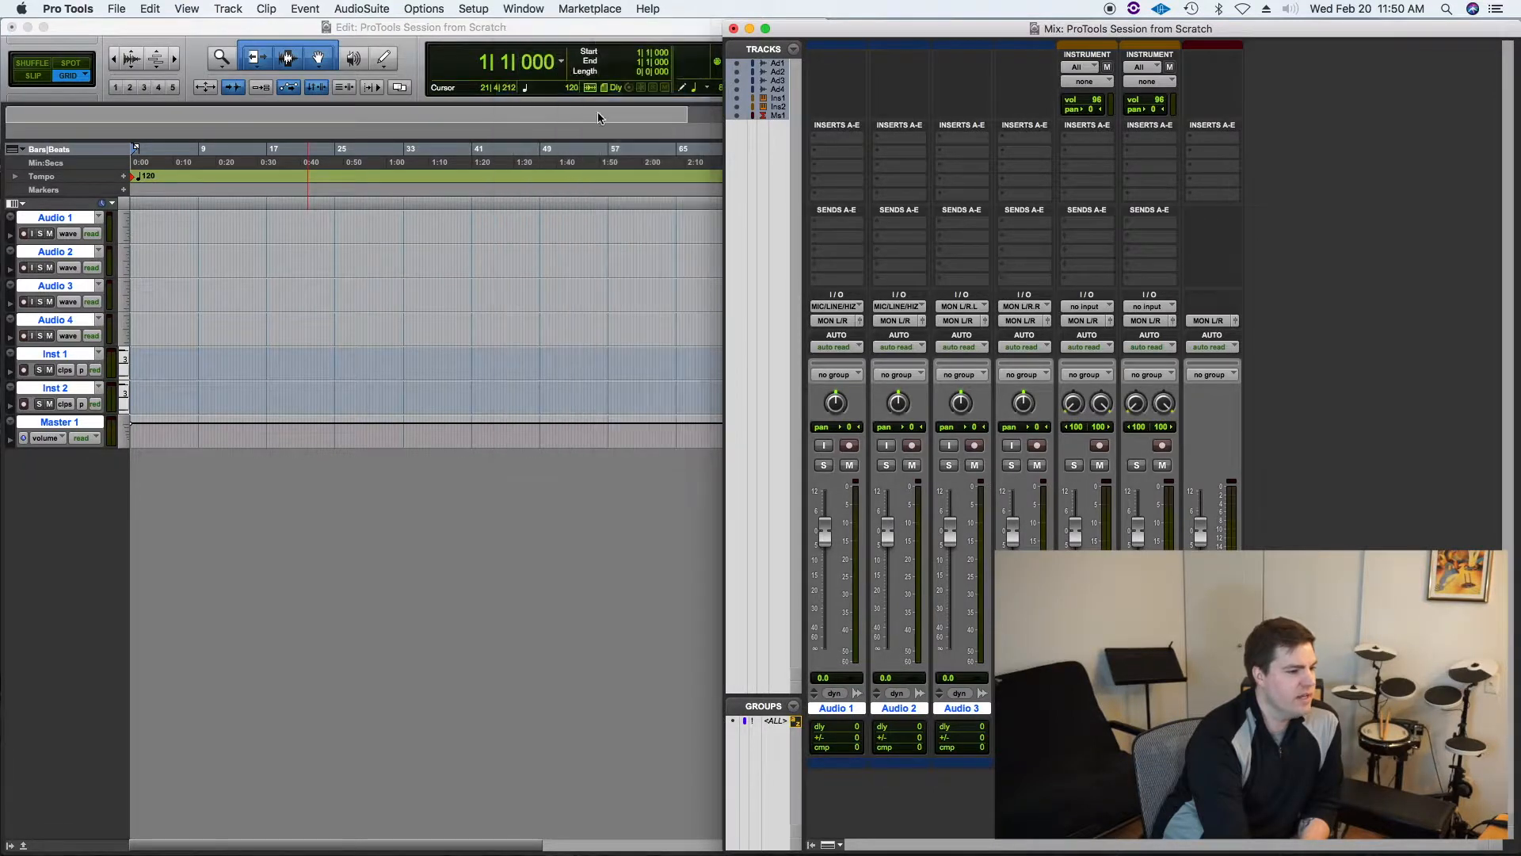
{"action": "left_click", "coordinate": [530, 10]}
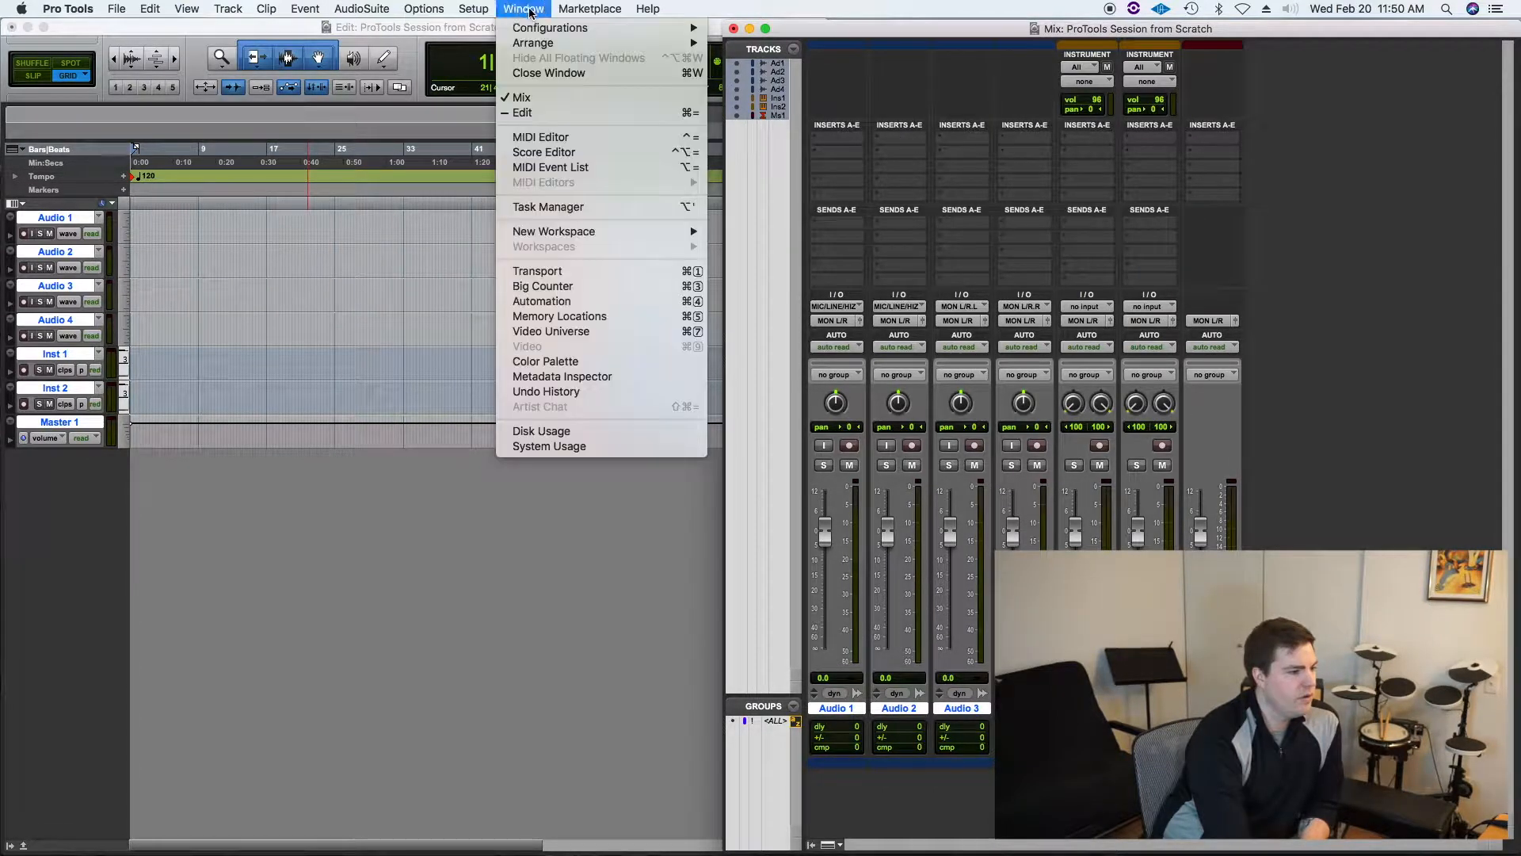
{"action": "left_click", "coordinate": [527, 113]}
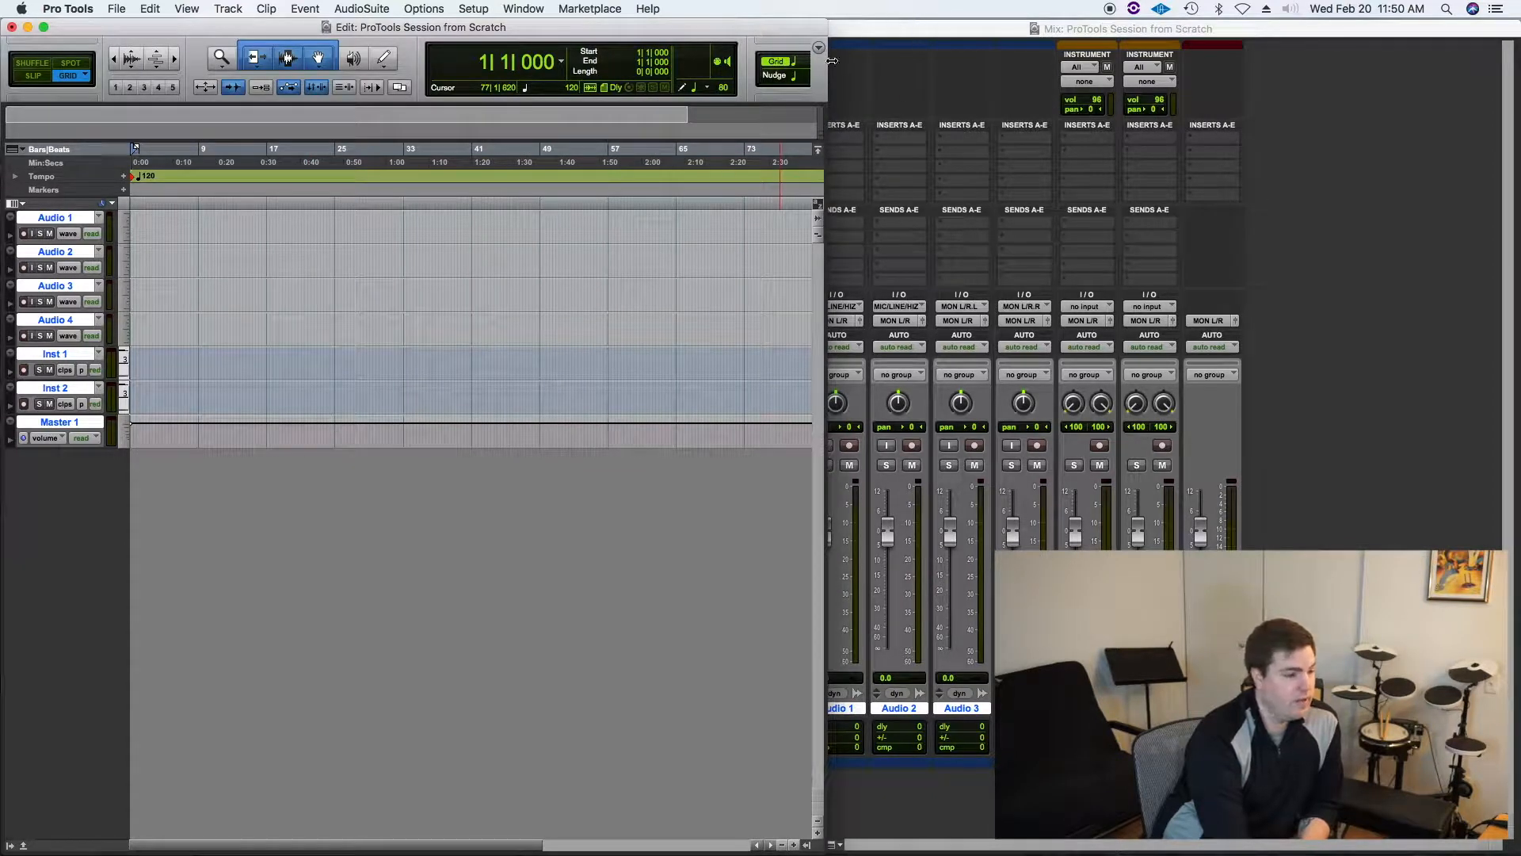
{"action": "left_click_drag", "start_coordinate": [826, 73], "coordinate": [1517, 95]}
Step: Bring up the Mix window and move it over the Edit window's area
{"action": "left_click", "coordinate": [509, 7]}
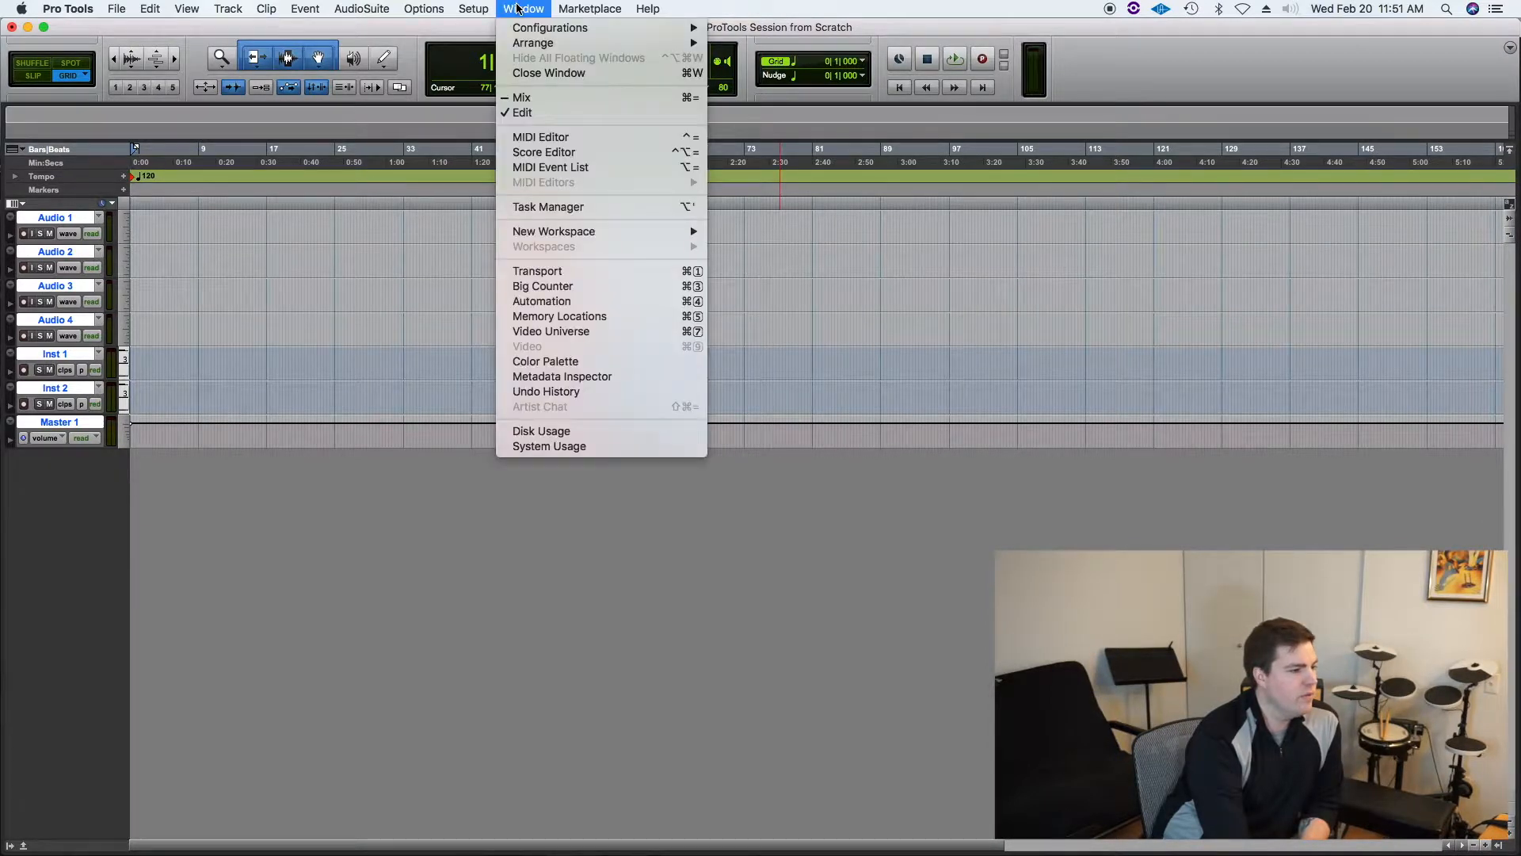
{"action": "left_click", "coordinate": [581, 111]}
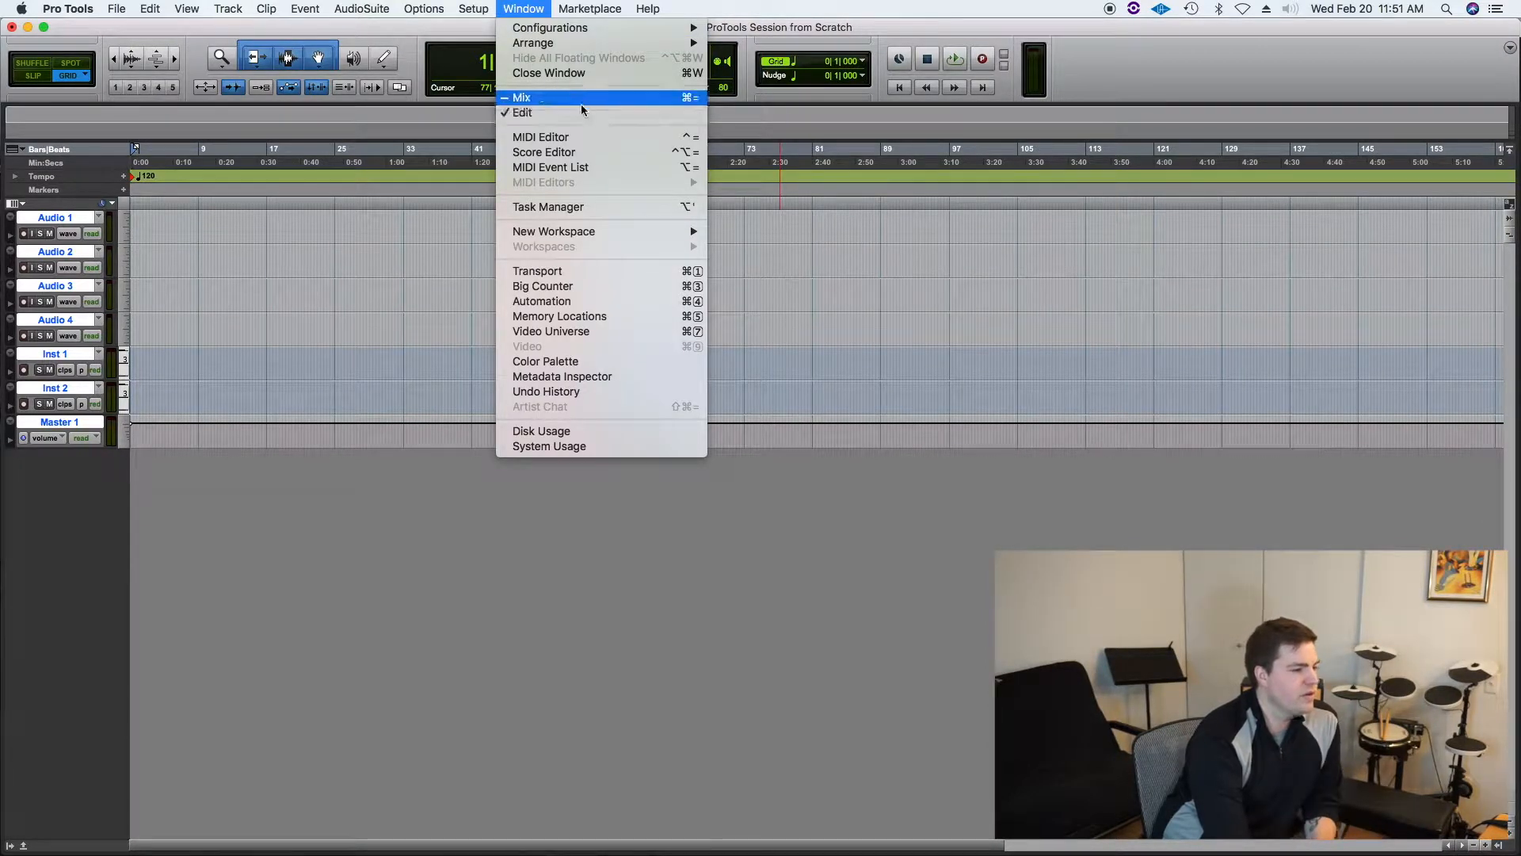
{"action": "left_click", "coordinate": [515, 8]}
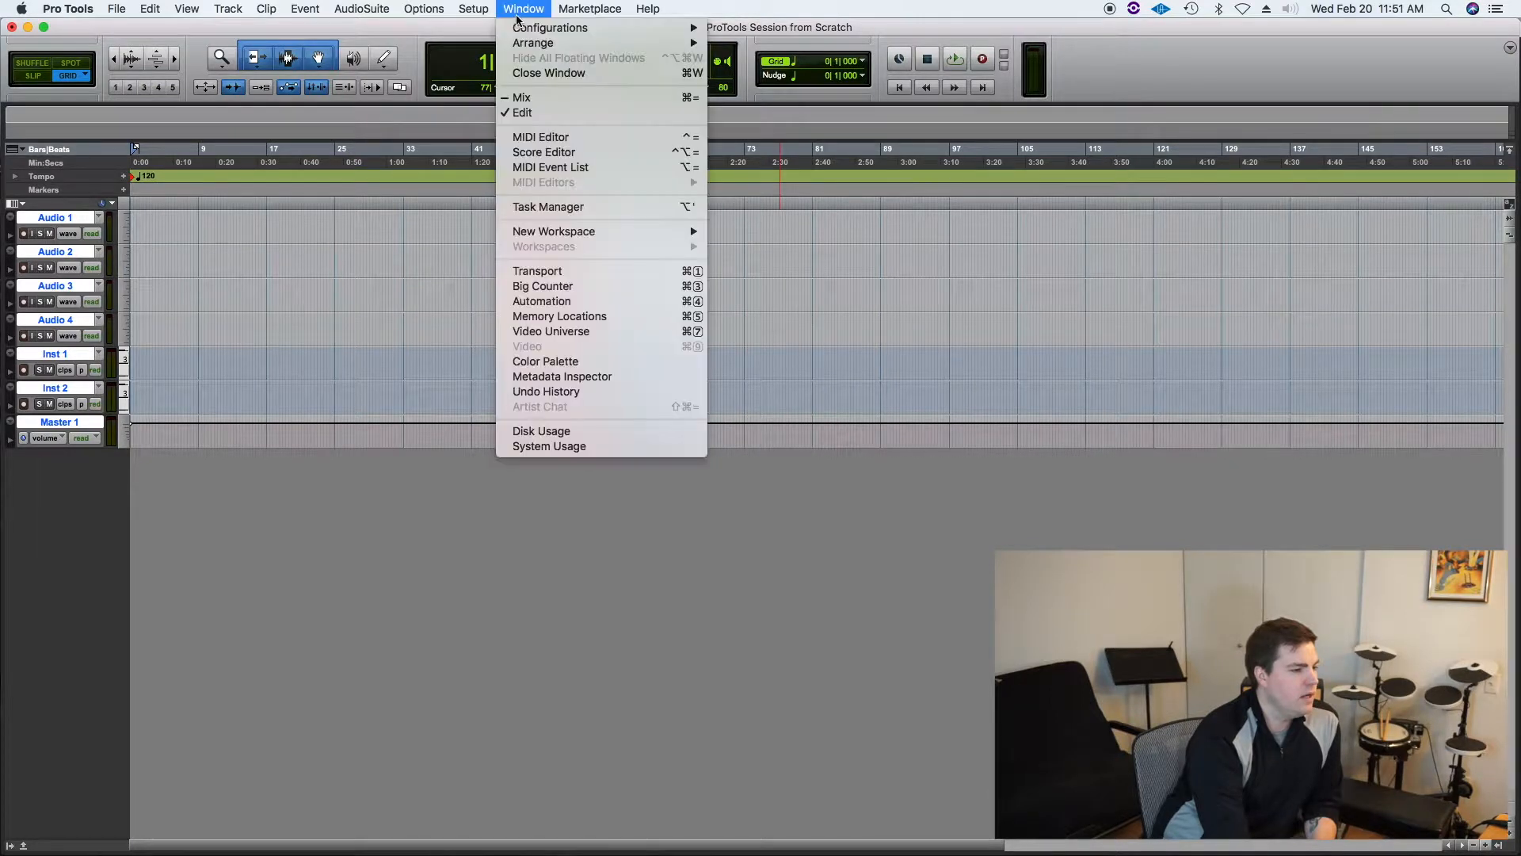
{"action": "left_click", "coordinate": [566, 96]}
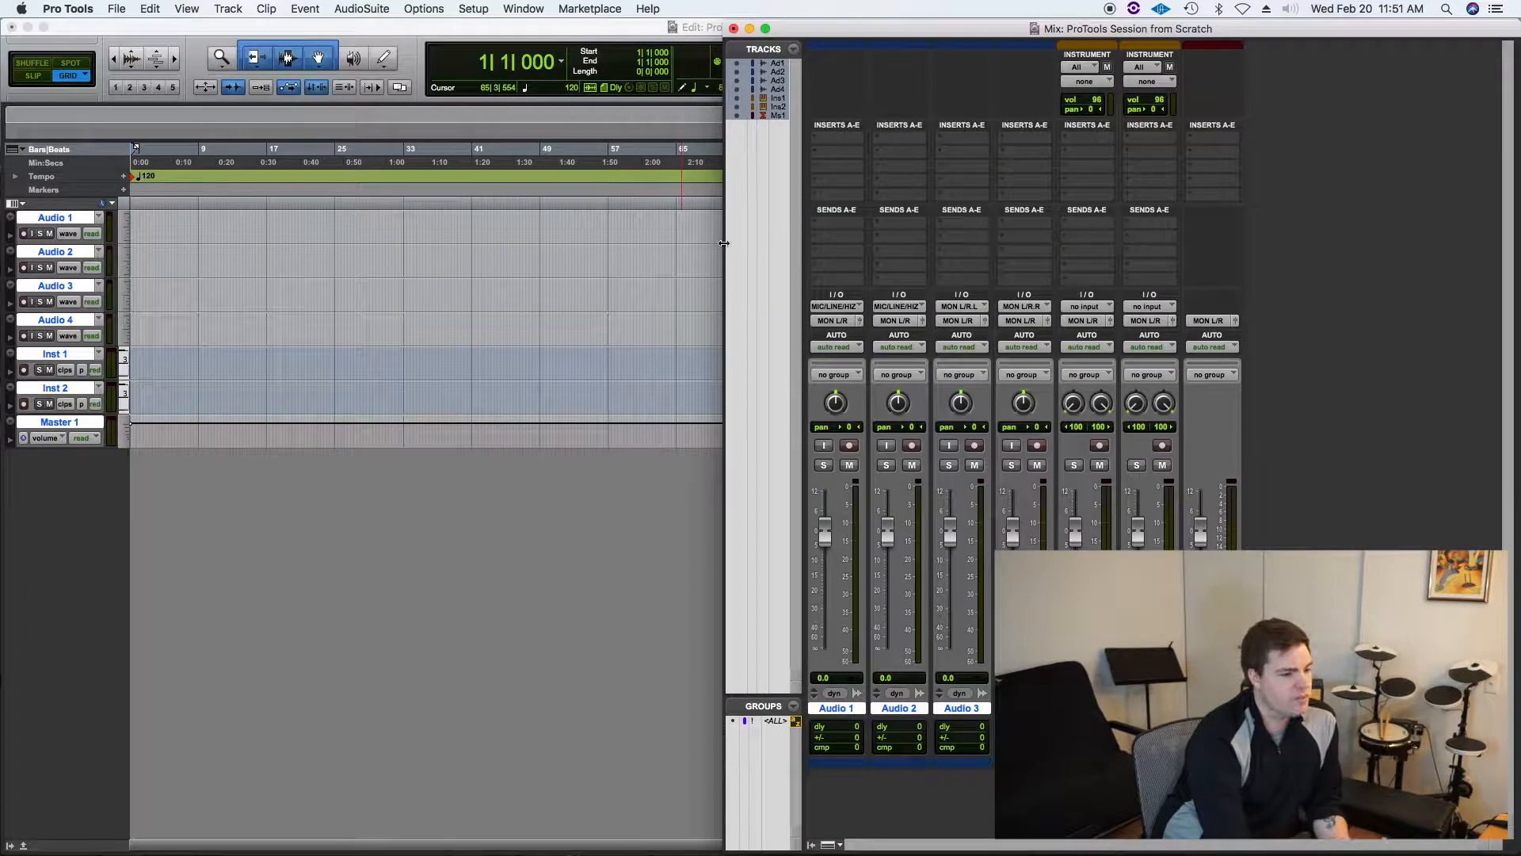
{"action": "left_click_drag", "start_coordinate": [724, 242], "coordinate": [9, 188]}
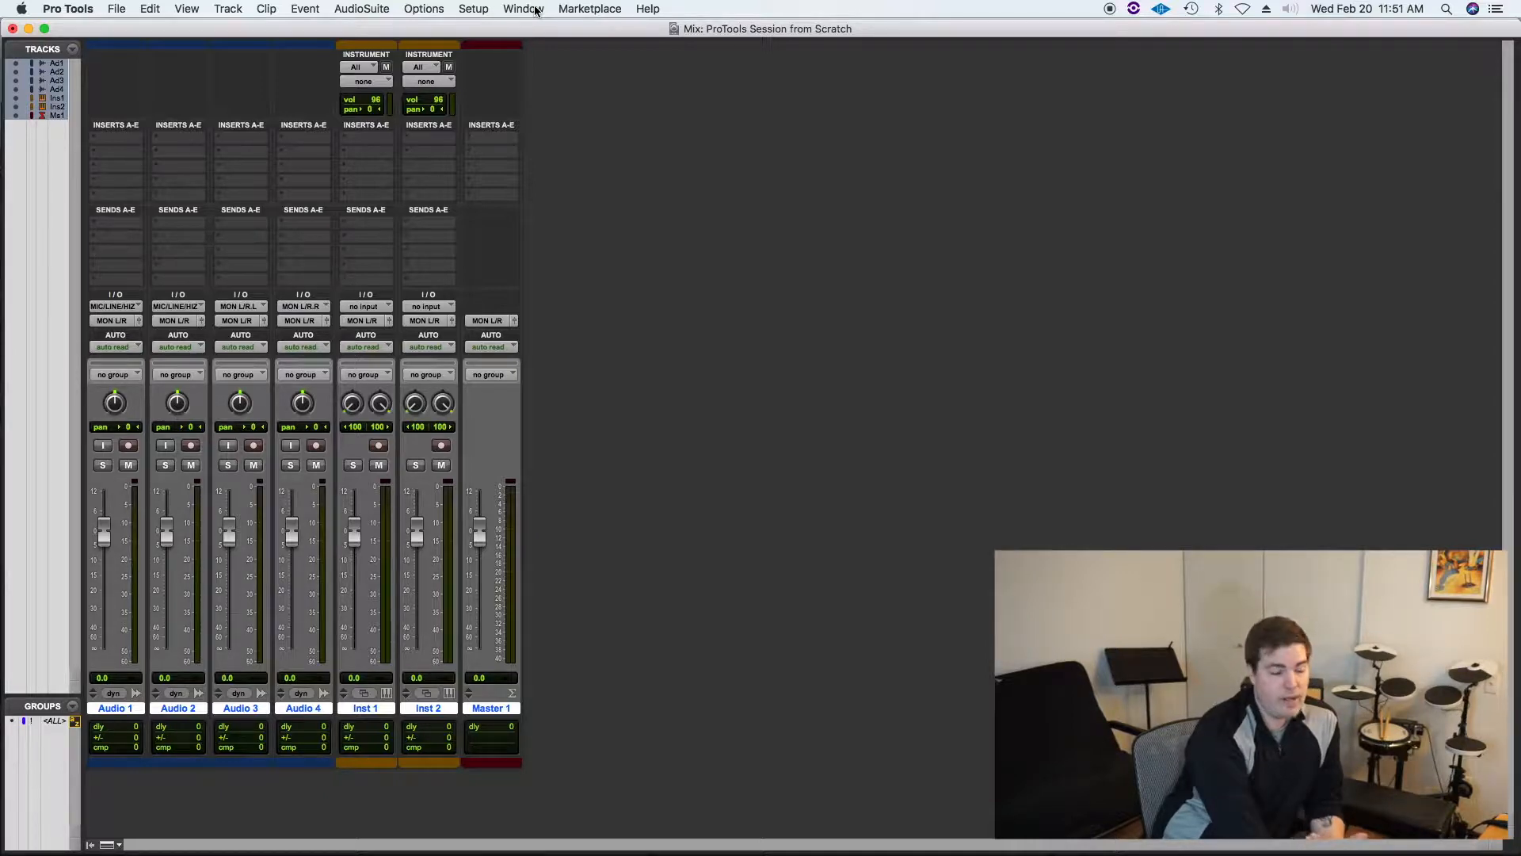
Step: Switch back and forth between the Mix and Edit windows, ending on the Edit window
{"action": "key", "text": "super+equal"}
{"action": "key", "text": "super+equal"}
{"action": "key", "text": "super+equal"}
{"action": "key", "text": "super+equal"}
{"action": "key", "text": "super+equal"}
{"action": "key", "text": "super+equal"}
{"action": "key", "text": "super+equal"}
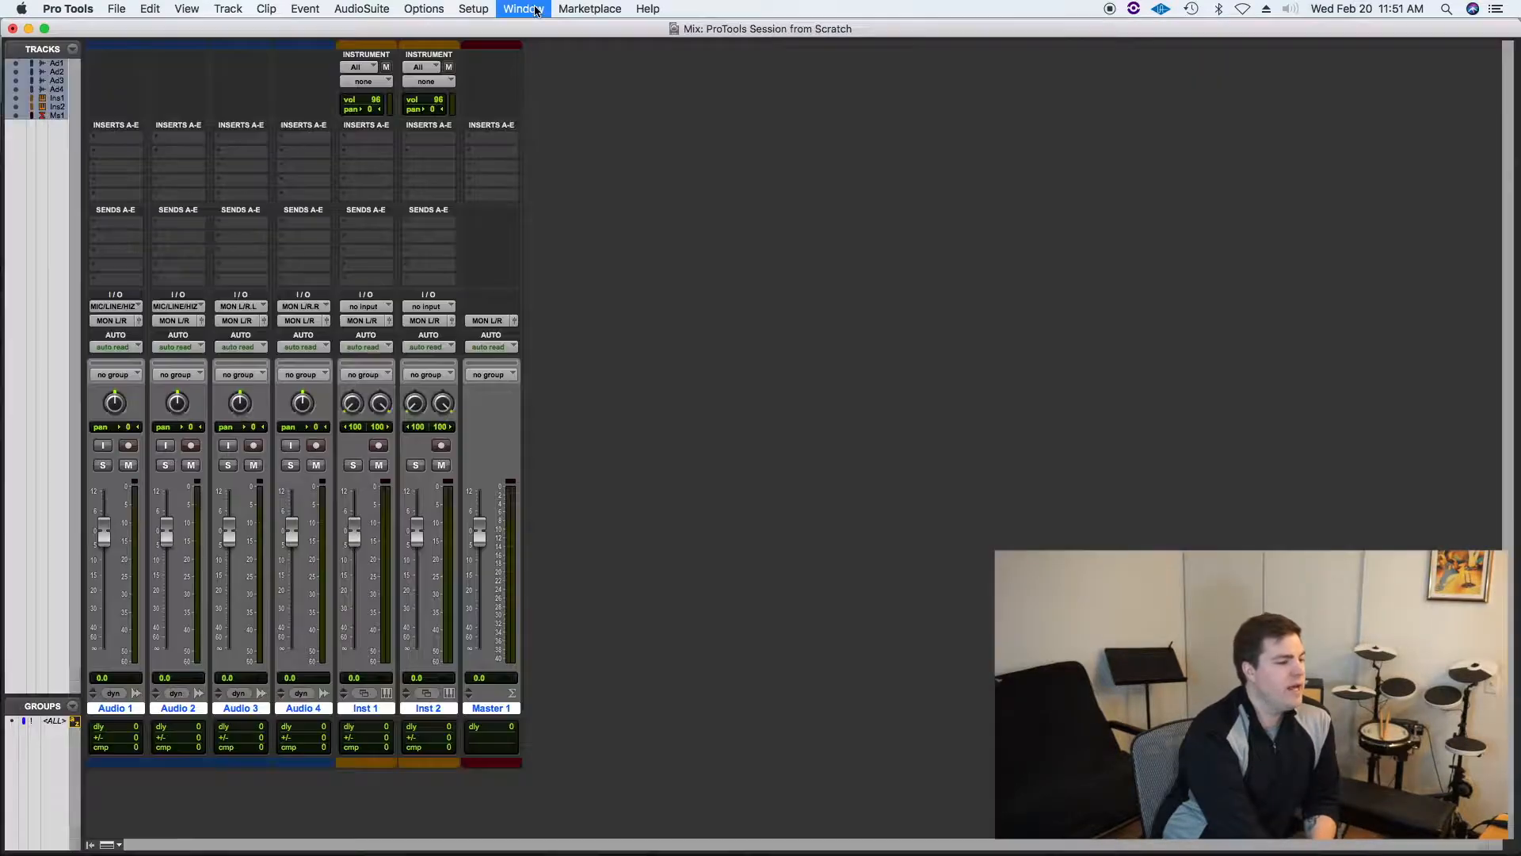
{"action": "key", "text": "super+equal"}
{"action": "key", "text": "super+equal"}
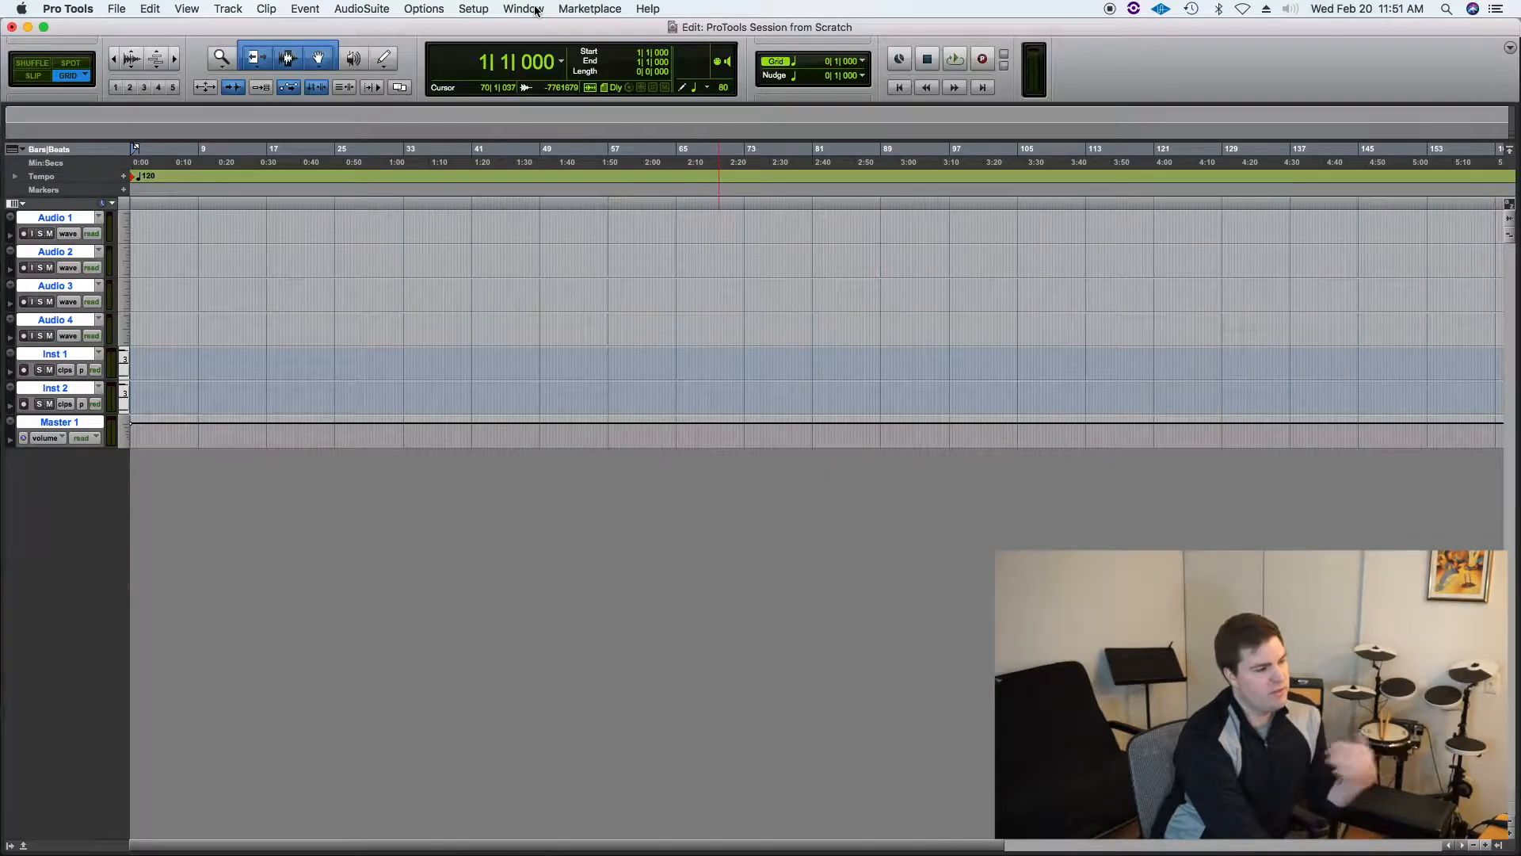
{"action": "key", "text": "super+equal"}
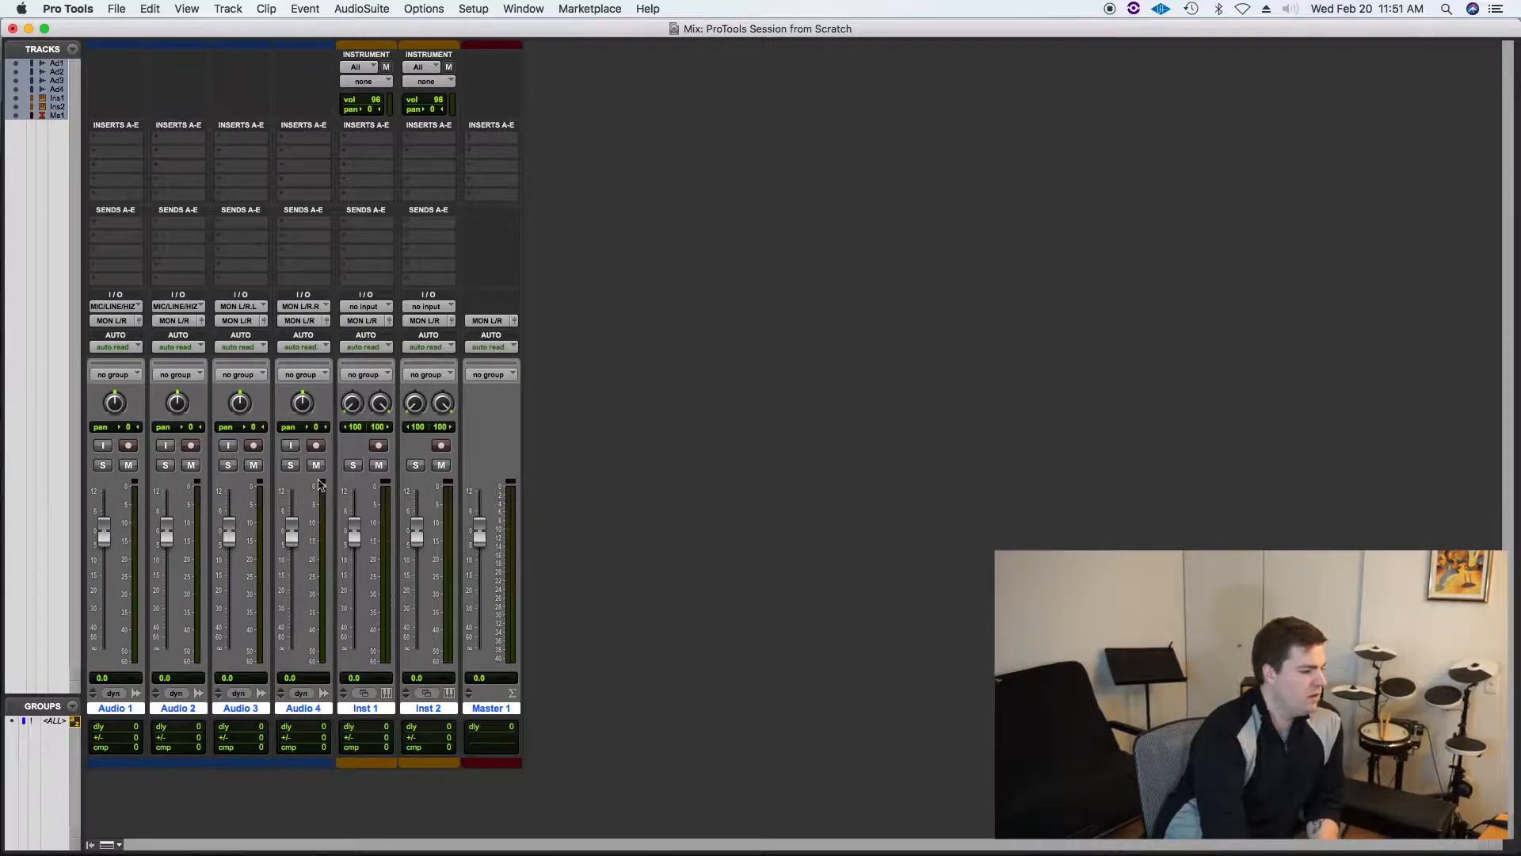
{"action": "key", "text": "super+equal"}
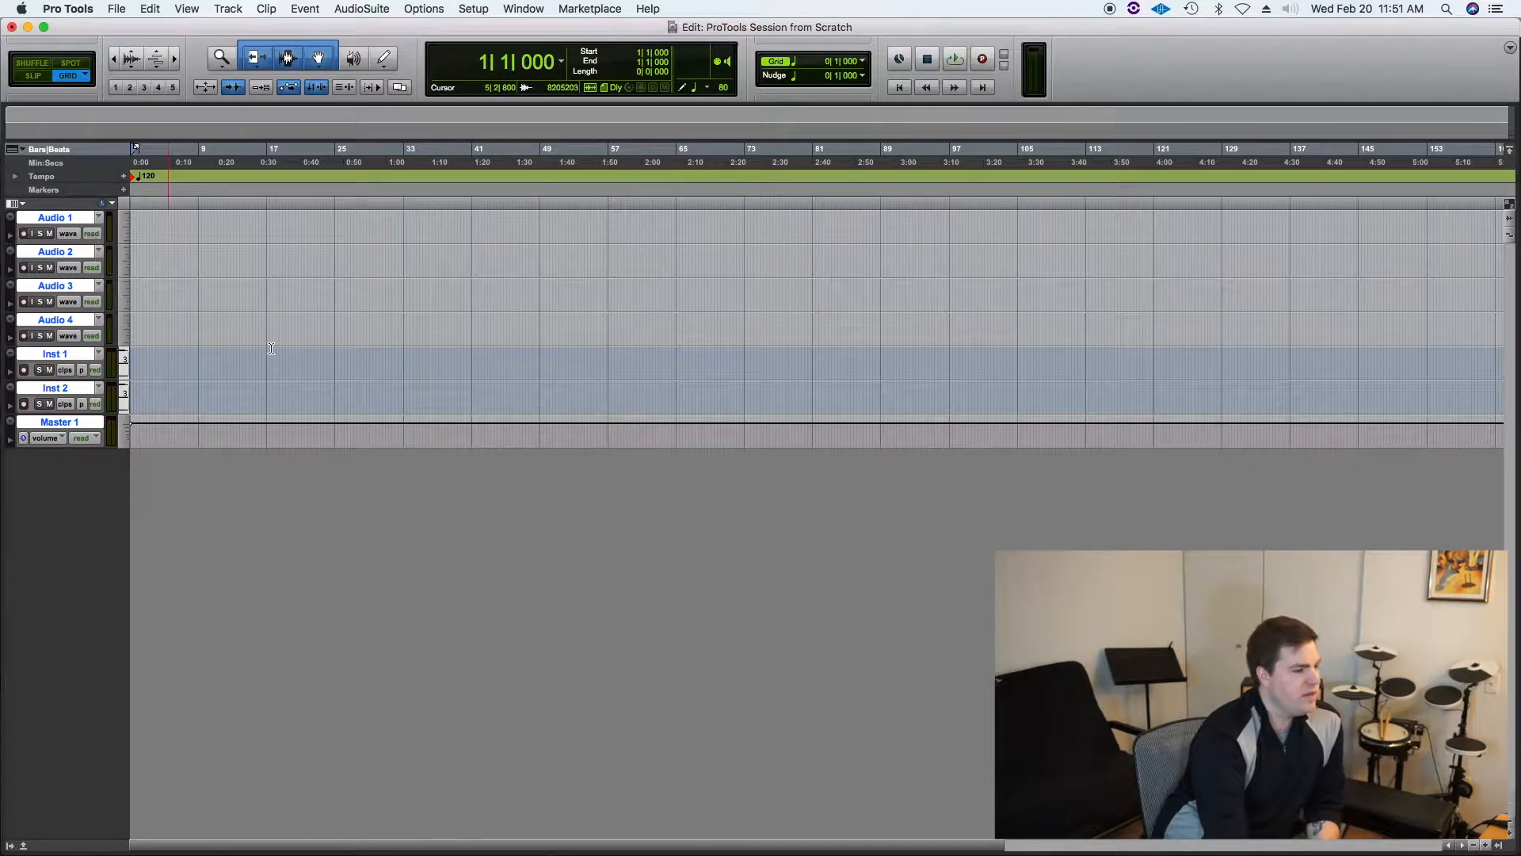
Step: Narrow the Edit window so it fills only the left half of the screen
{"action": "left_click", "coordinate": [532, 8]}
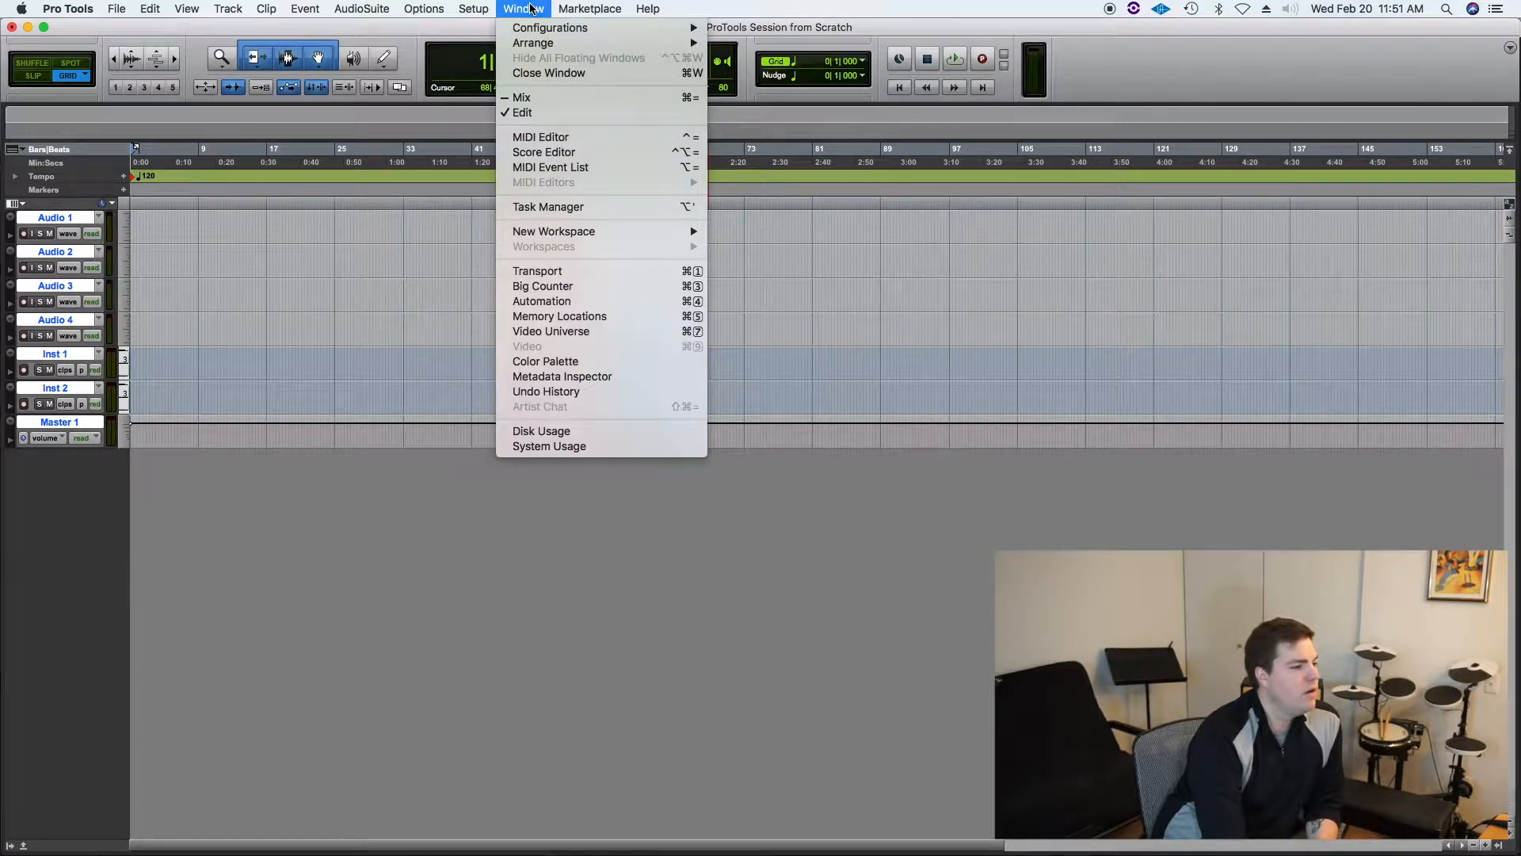
{"action": "left_click", "coordinate": [531, 8]}
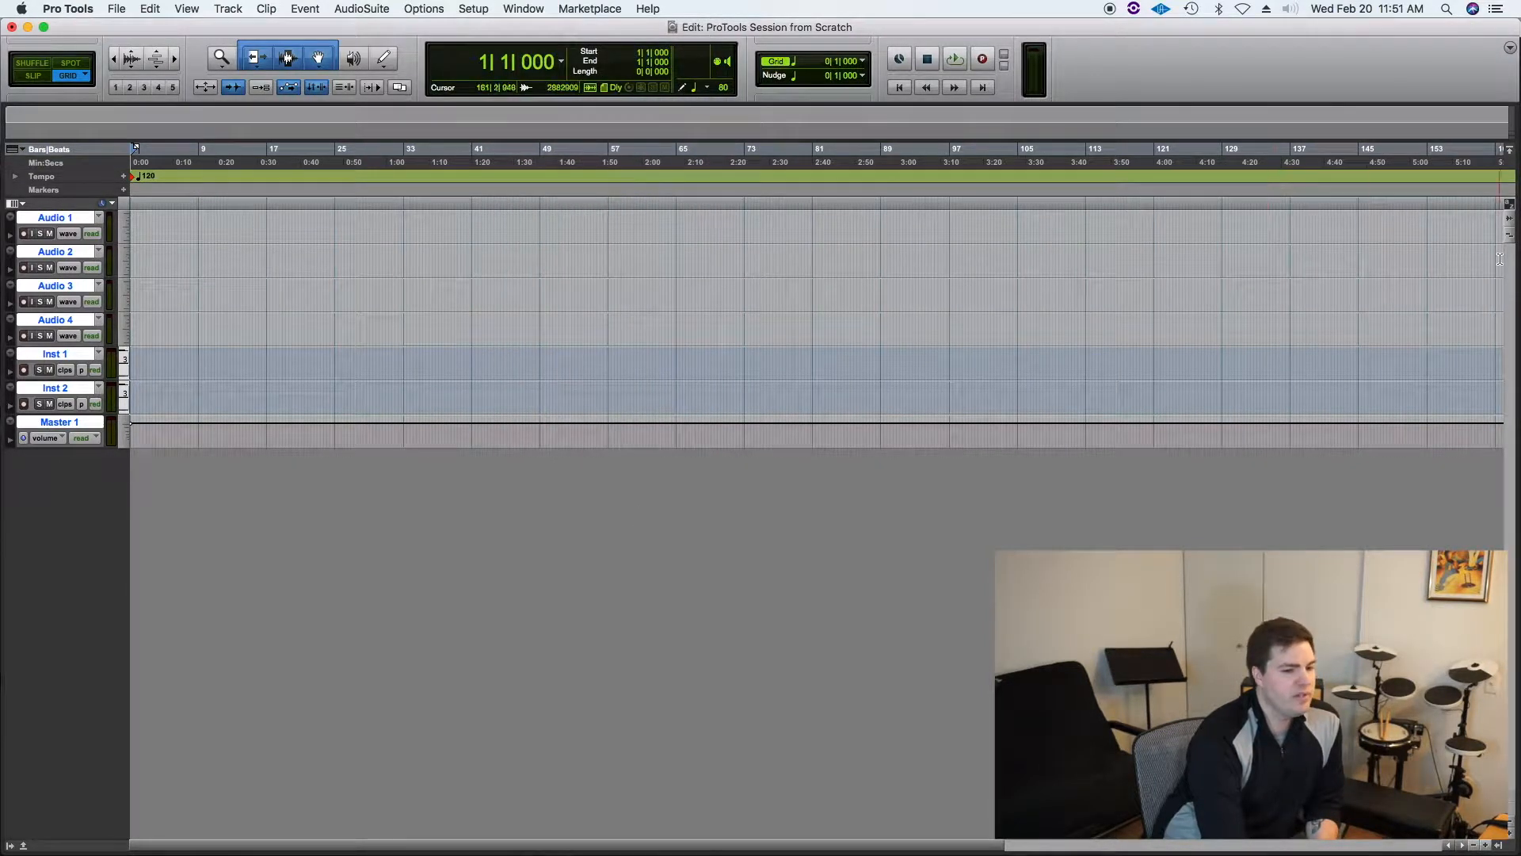
{"action": "left_click_drag", "start_coordinate": [1514, 255], "coordinate": [717, 272]}
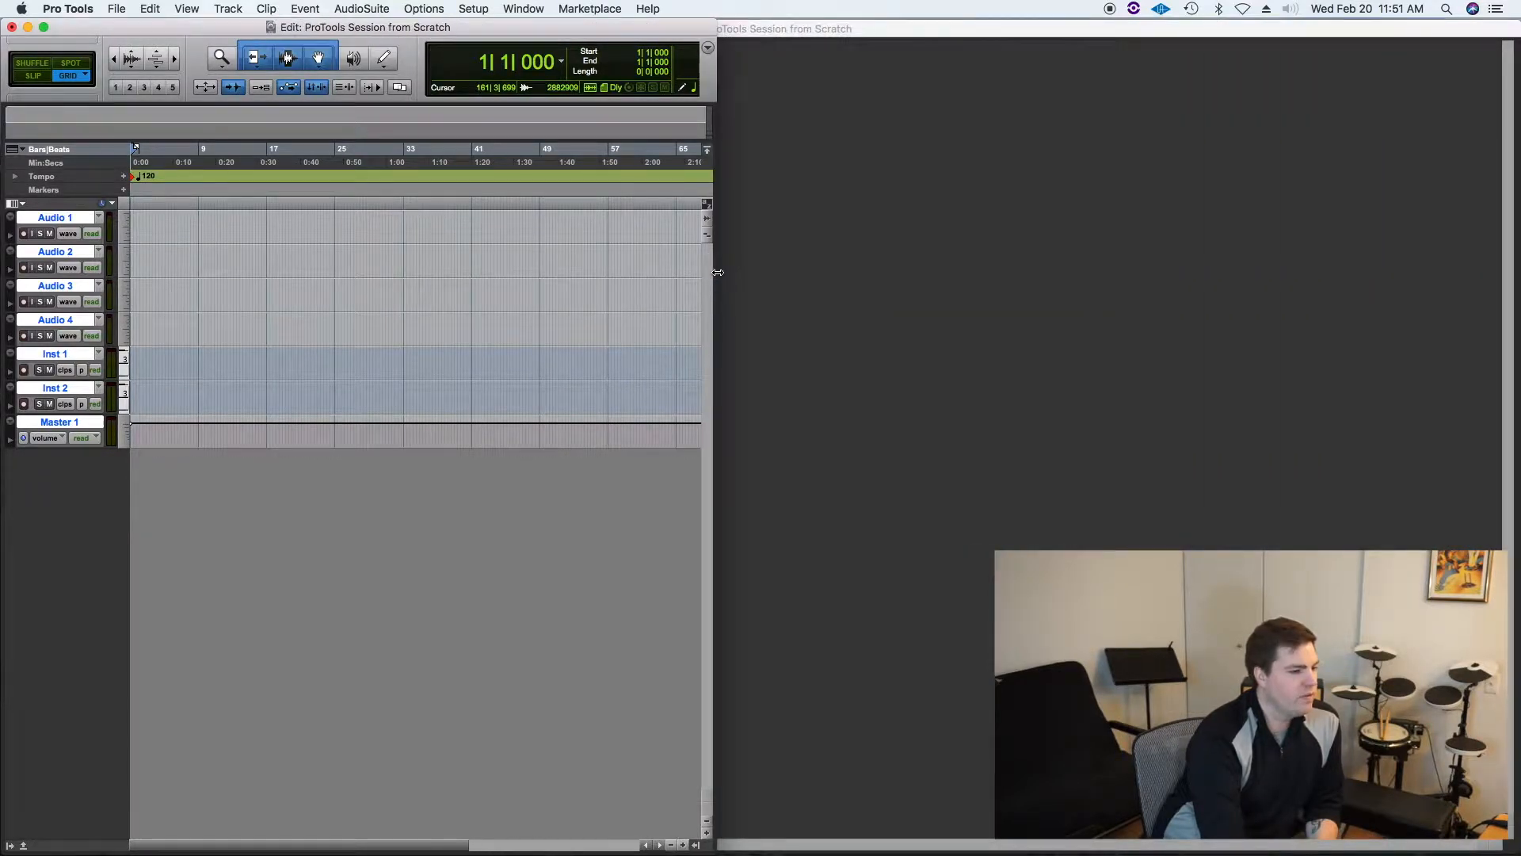
Step: Bring up the Mix window and resize it to fill the right half of the screen beside the Edit window
{"action": "left_click", "coordinate": [888, 36]}
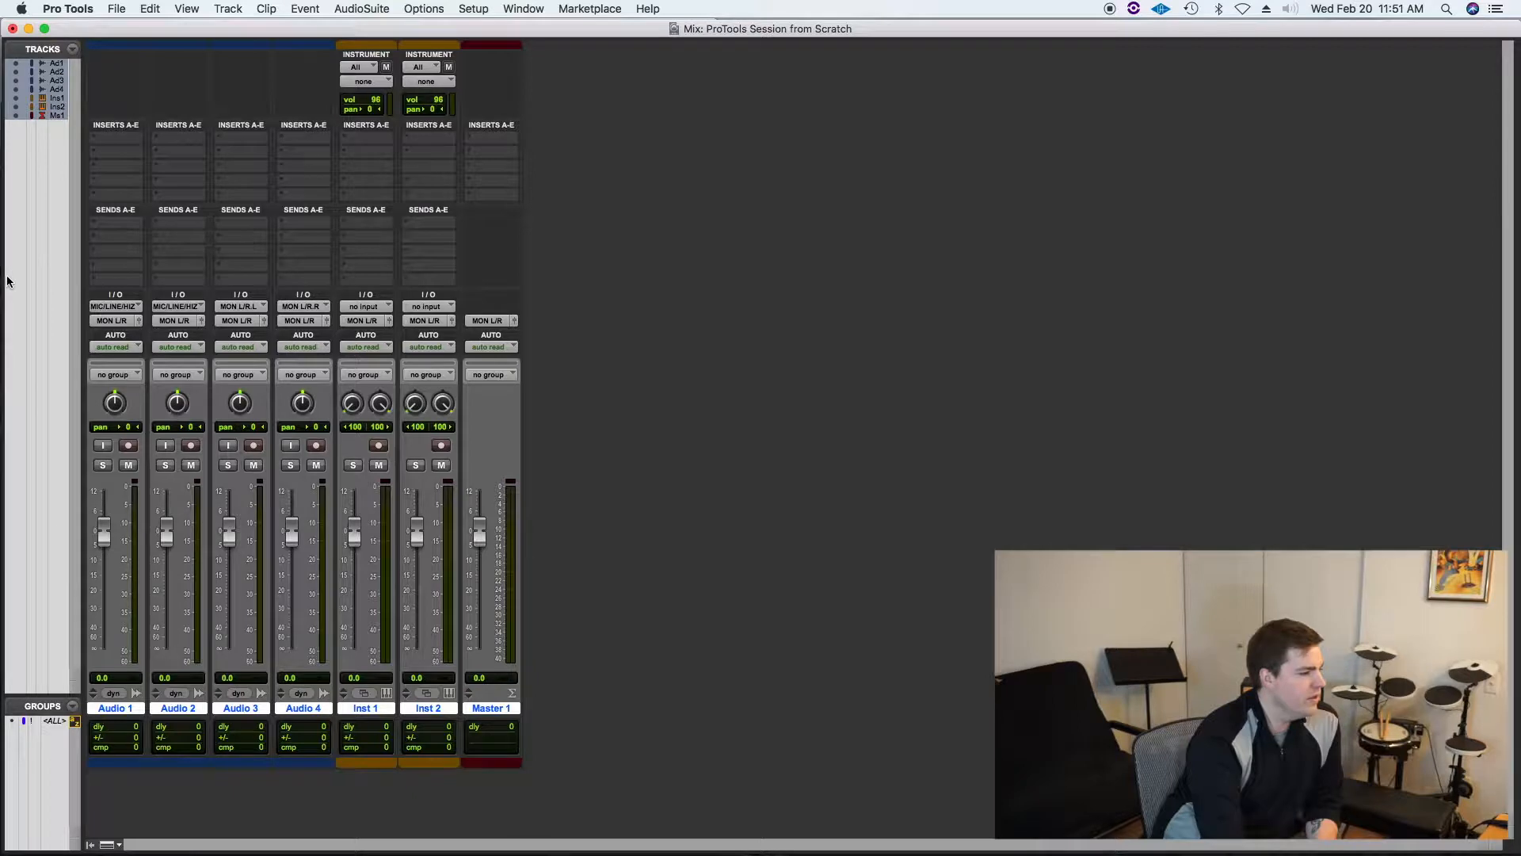
{"action": "left_click_drag", "start_coordinate": [4, 311], "coordinate": [718, 318]}
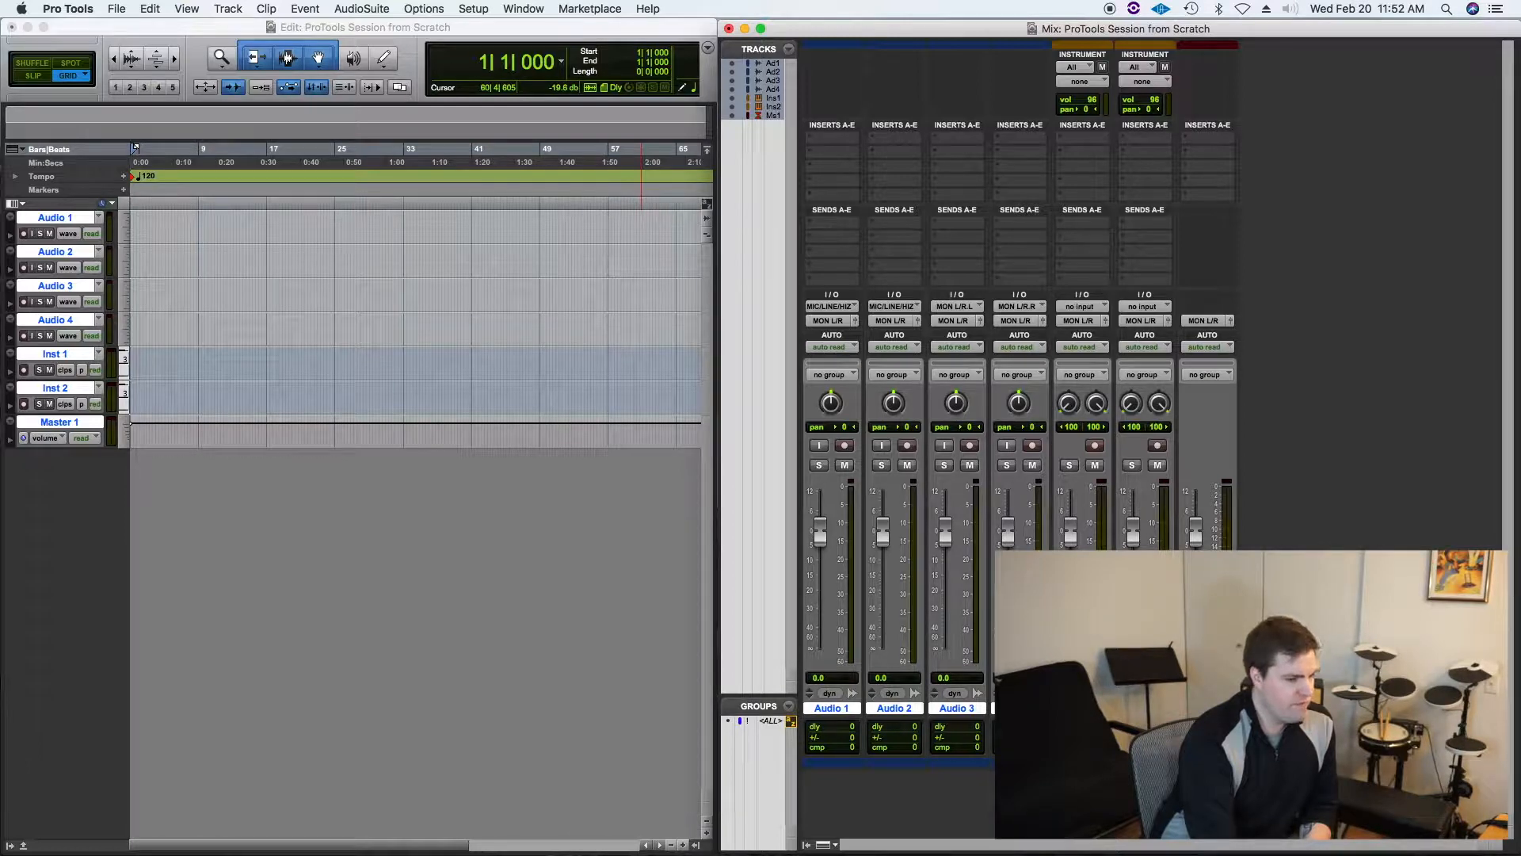
Step: Select the Inst 2 track and create a click track after it
{"action": "double_click", "coordinate": [1082, 707]}
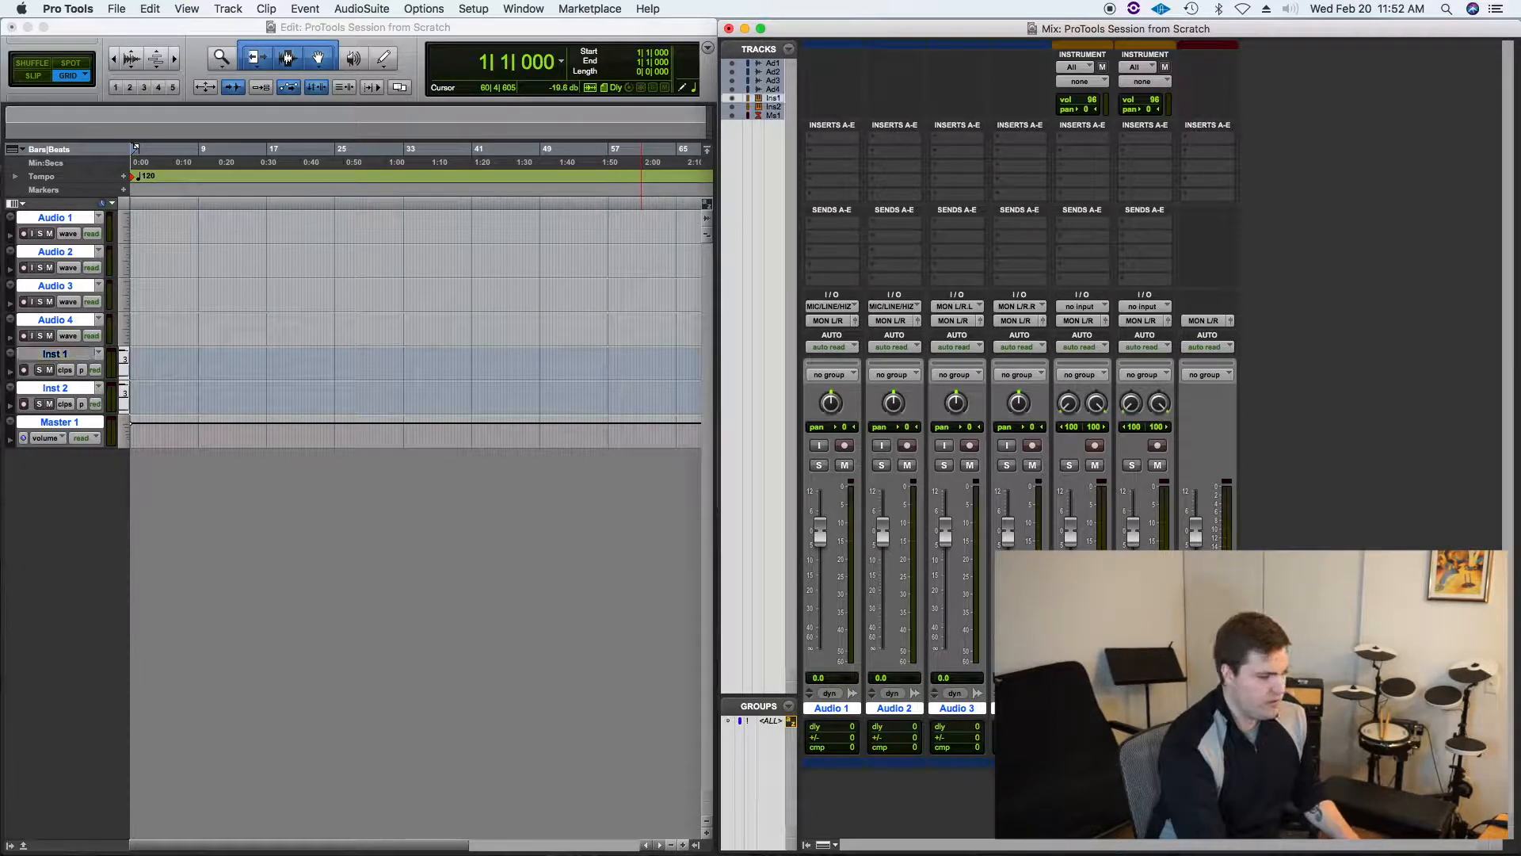
{"action": "left_click", "coordinate": [1145, 708]}
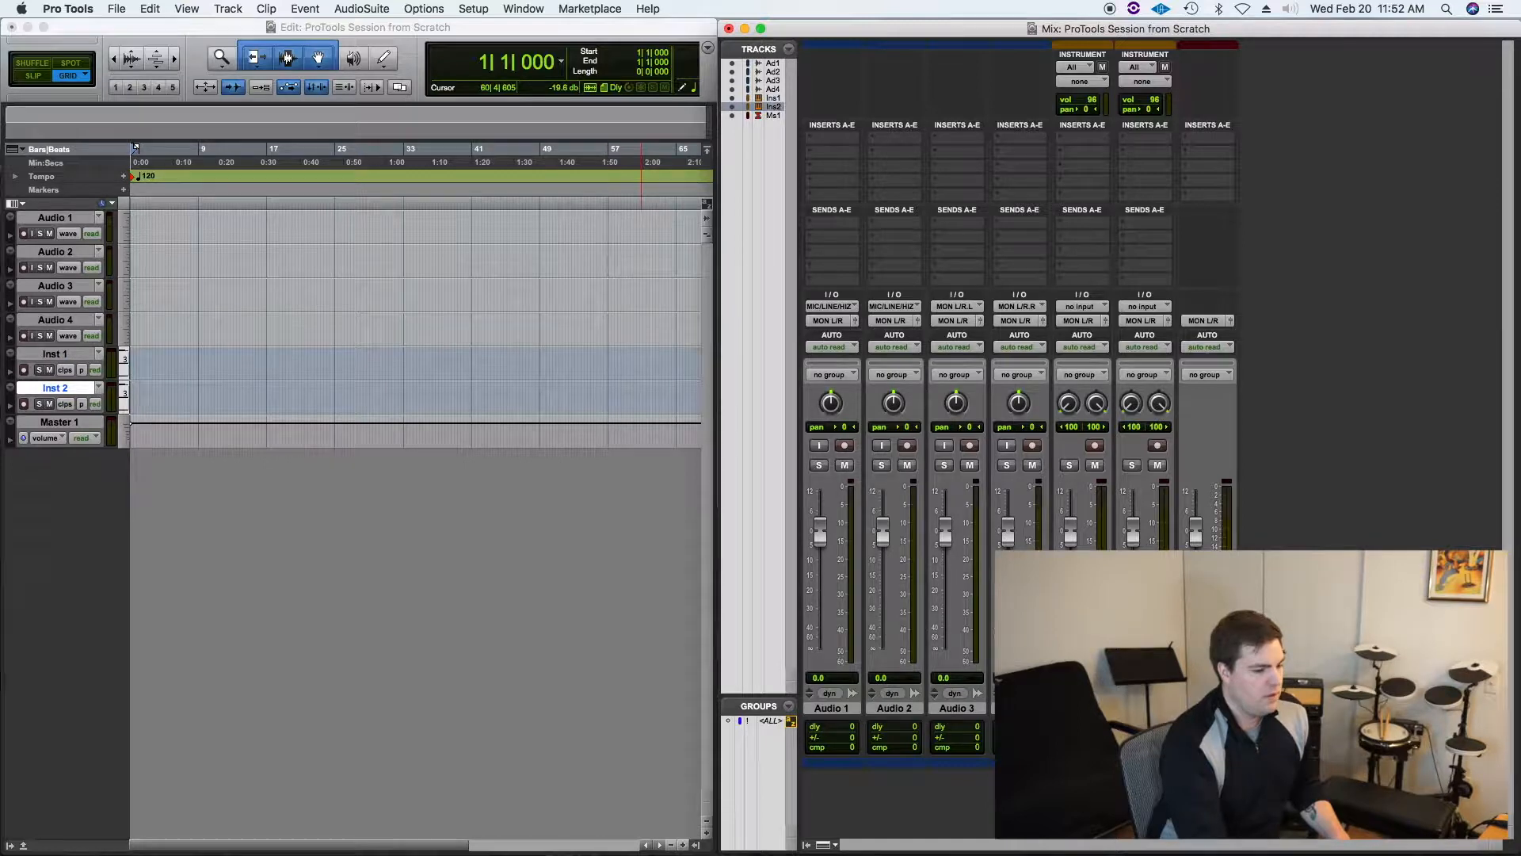
{"action": "left_click", "coordinate": [219, 10]}
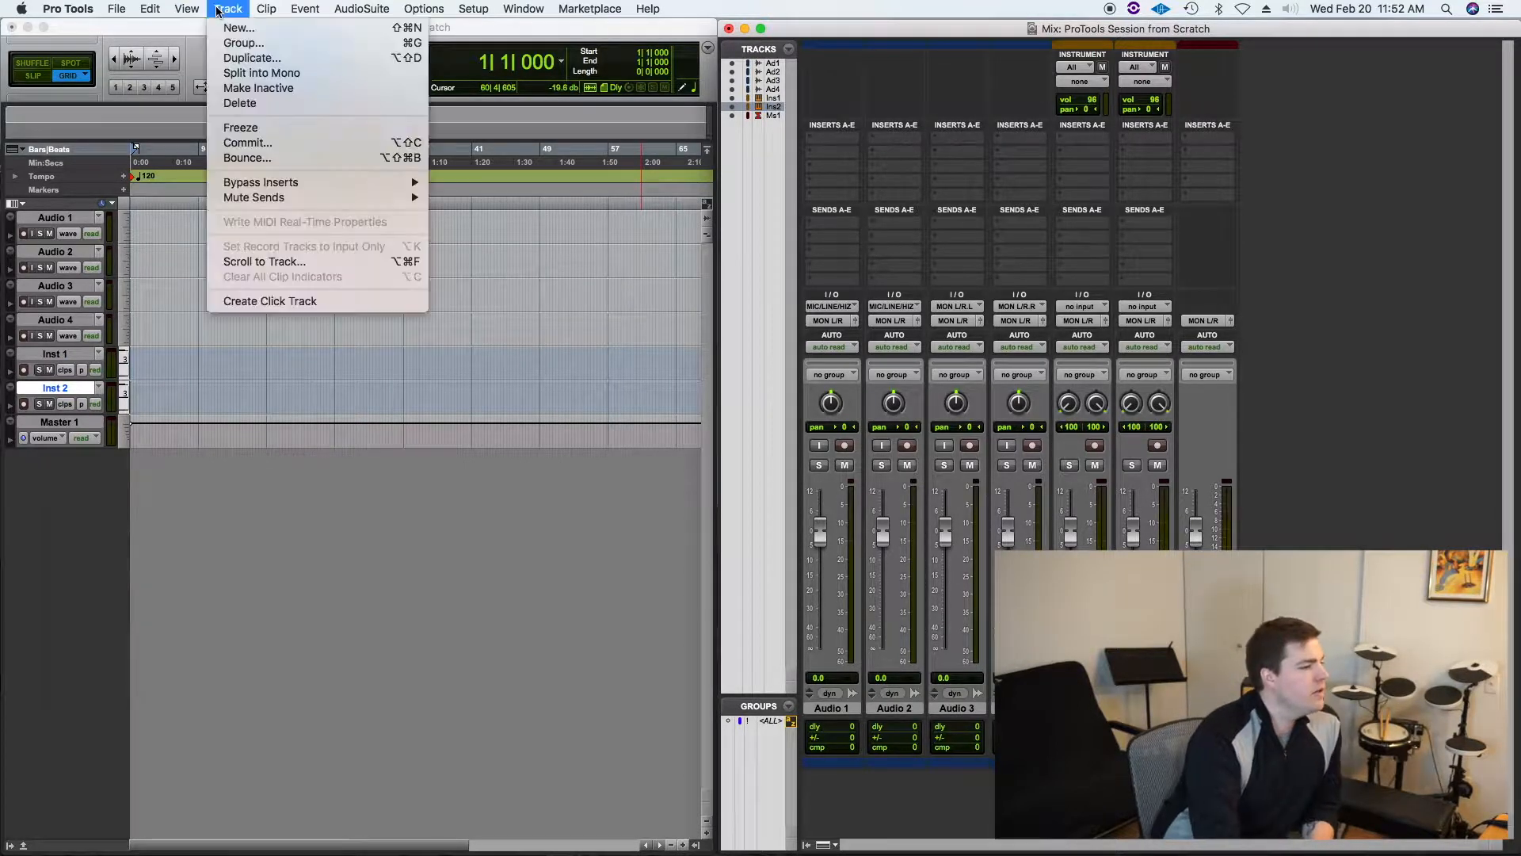
{"action": "left_click", "coordinate": [278, 301]}
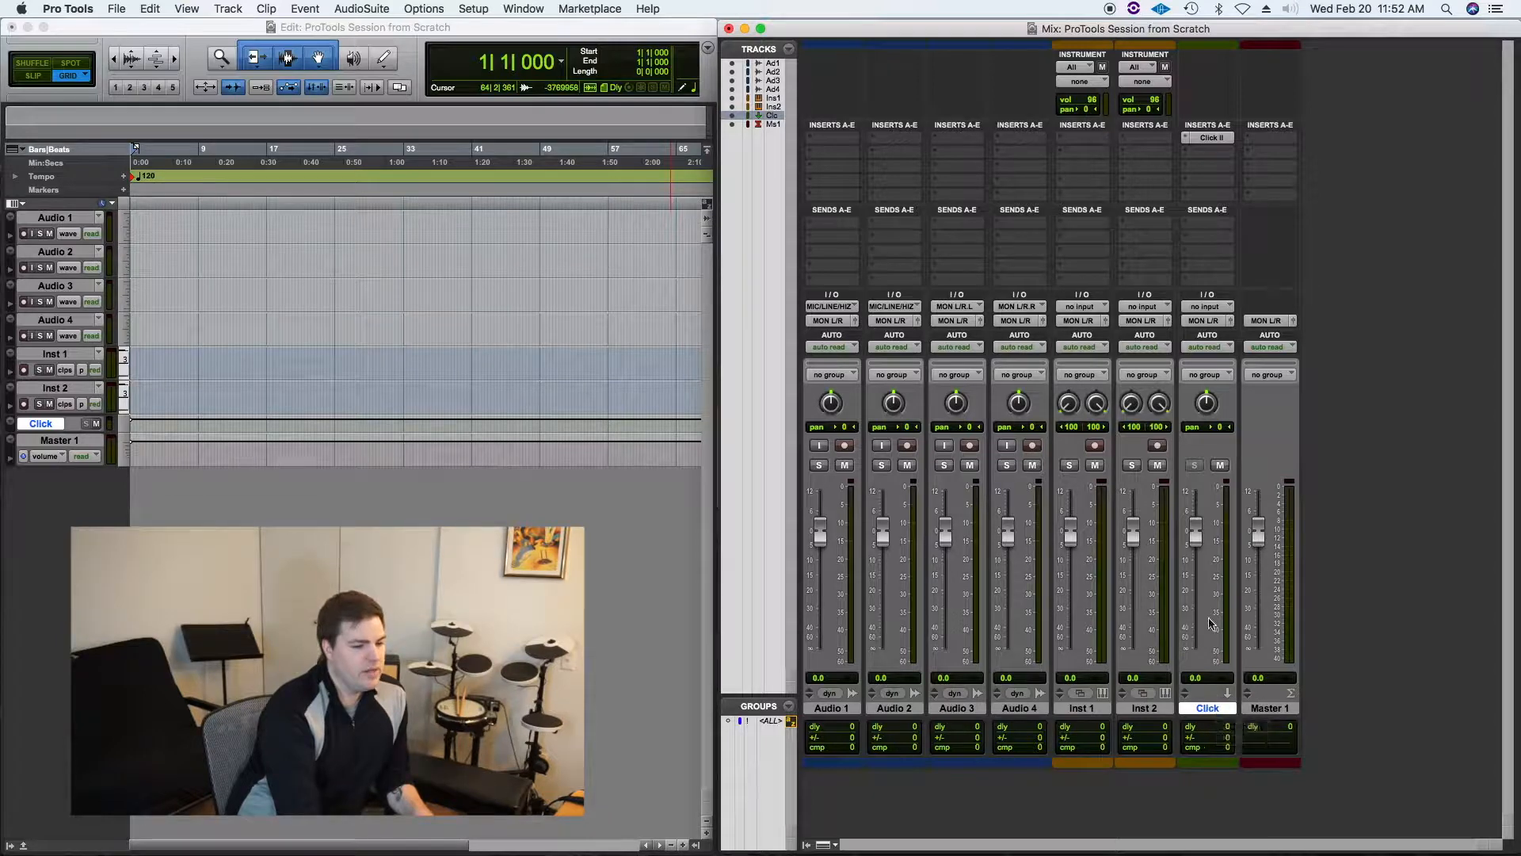
Step: Play the session to audition the click, opening the Click II plug-in window and closing it again
{"action": "key", "text": "space"}
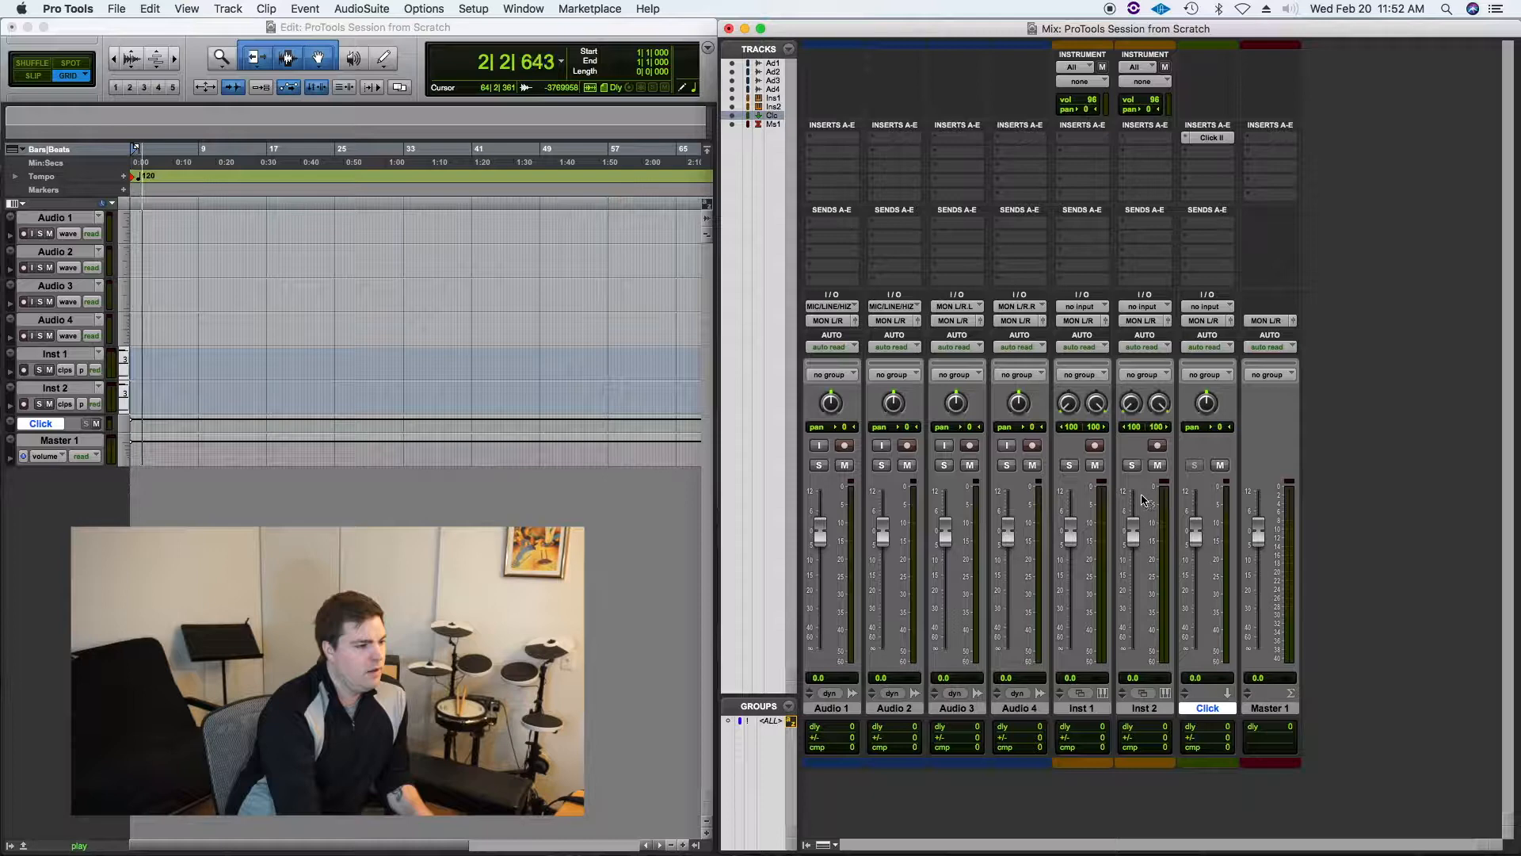
{"action": "key", "text": "space"}
{"action": "left_click", "coordinate": [1211, 138]}
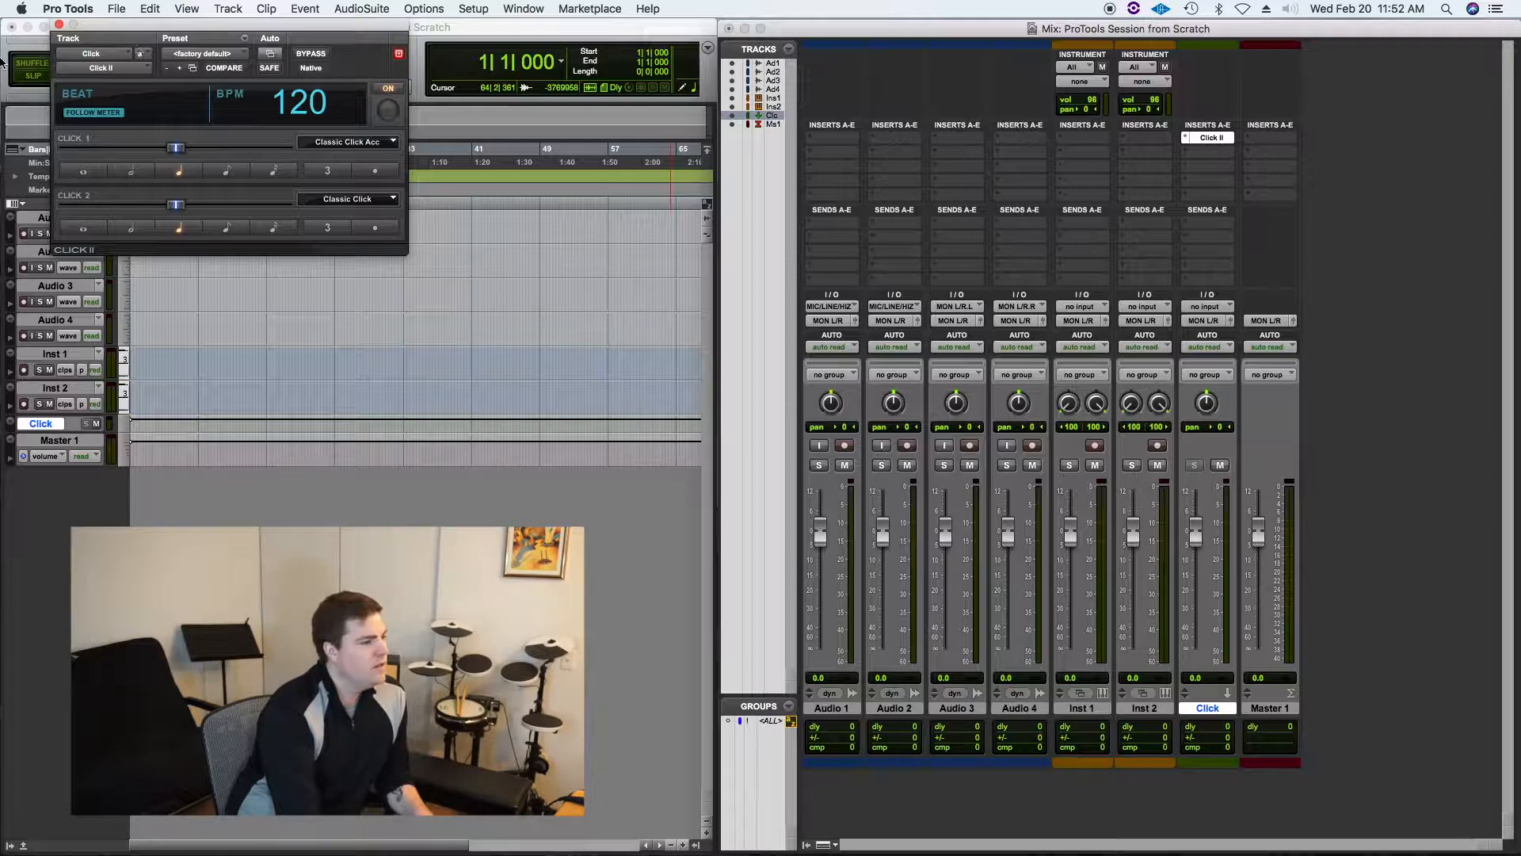
{"action": "key", "text": "space"}
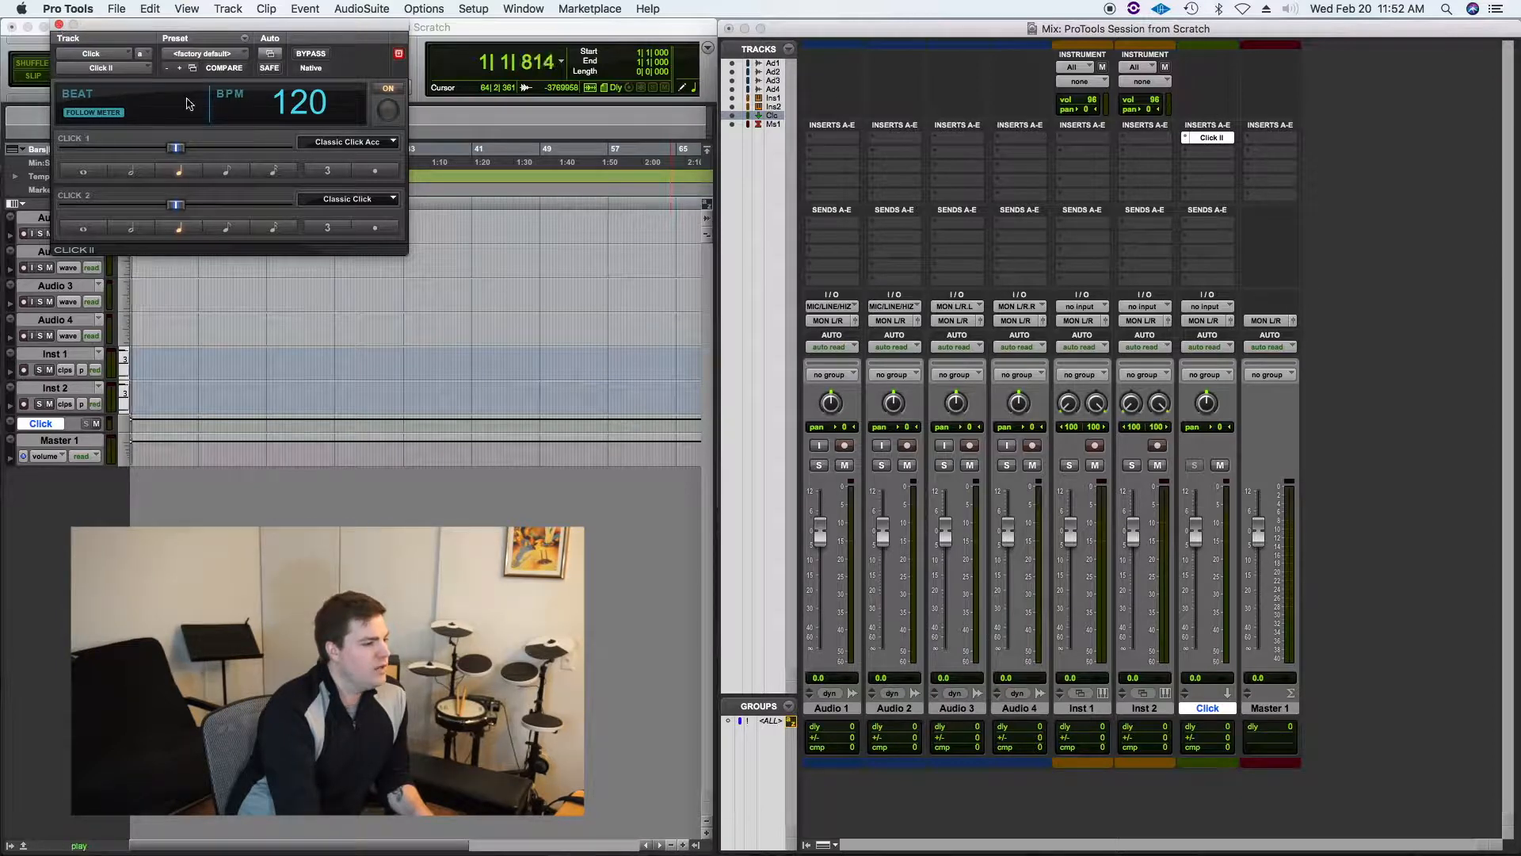
{"action": "left_click", "coordinate": [60, 25]}
{"action": "key", "text": "space"}
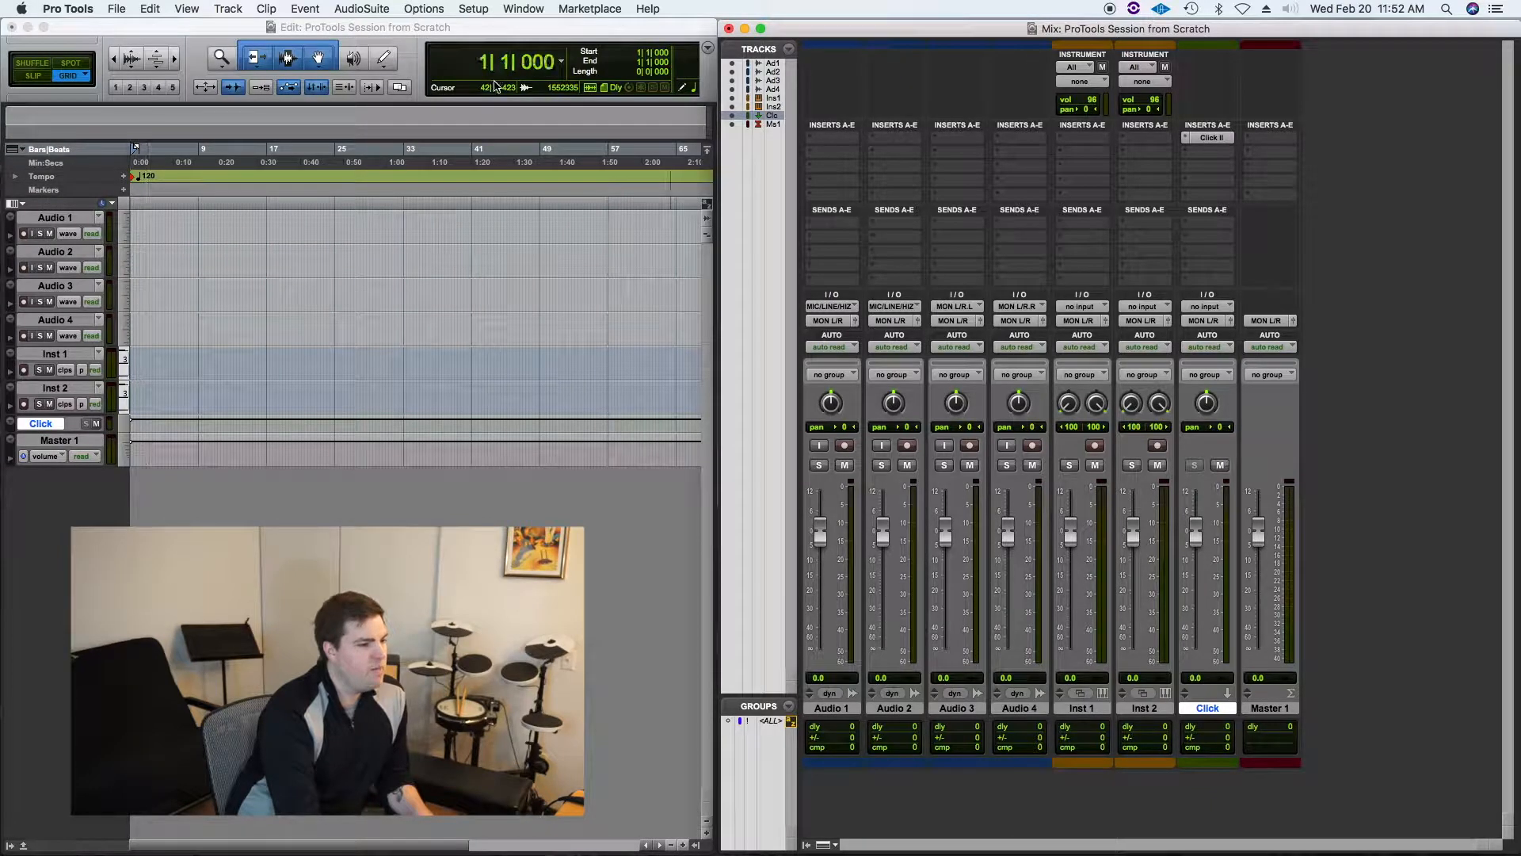
Step: Set the click options to sound during play and record with a 2-bar countoff only during record
{"action": "left_click", "coordinate": [486, 9]}
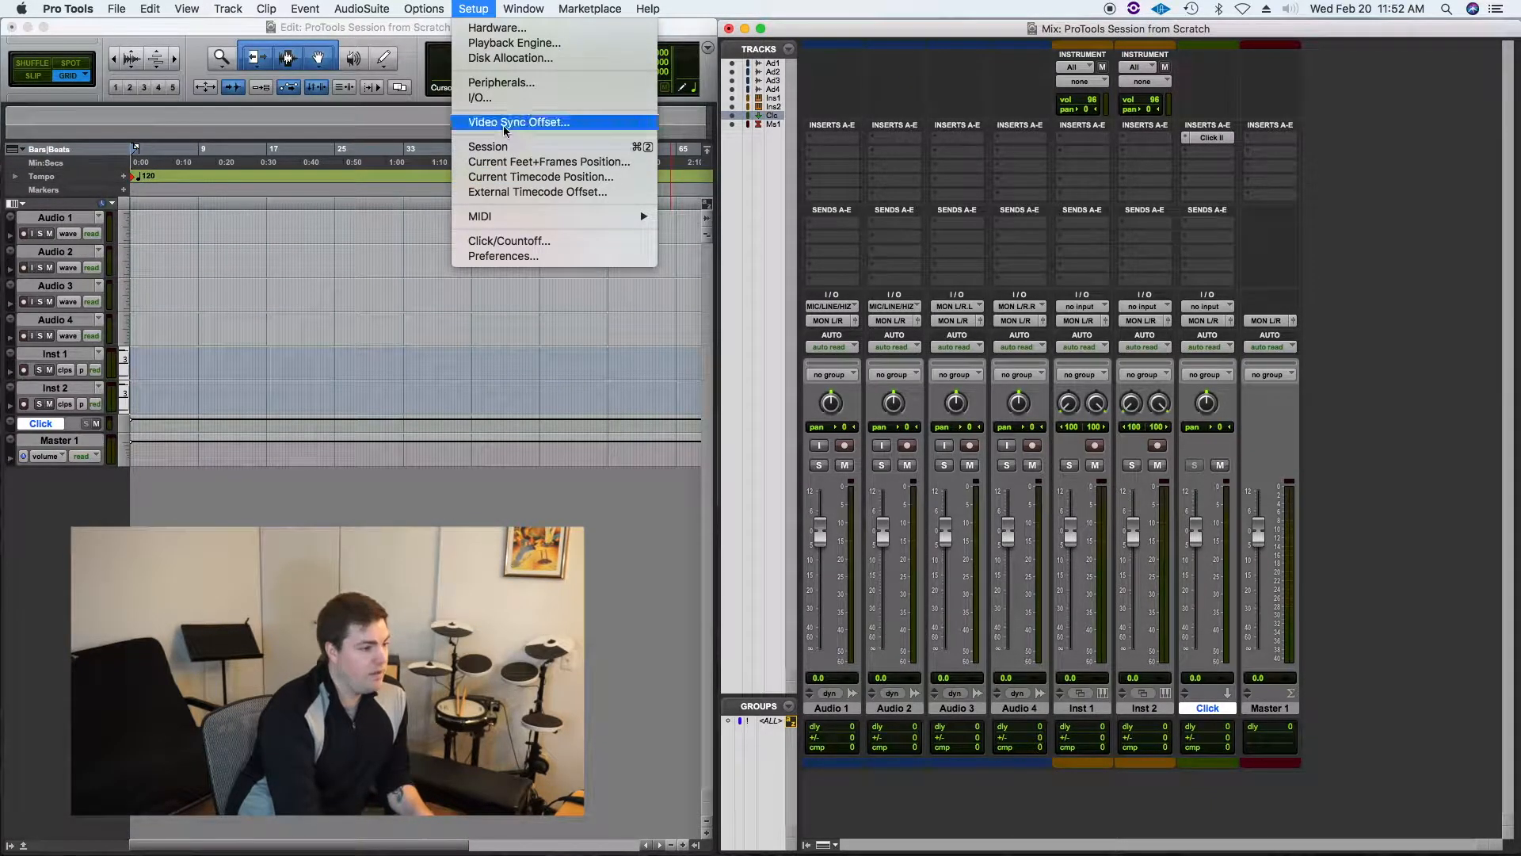
{"action": "left_click", "coordinate": [514, 244]}
{"action": "left_click_drag", "start_coordinate": [760, 222], "coordinate": [501, 229]}
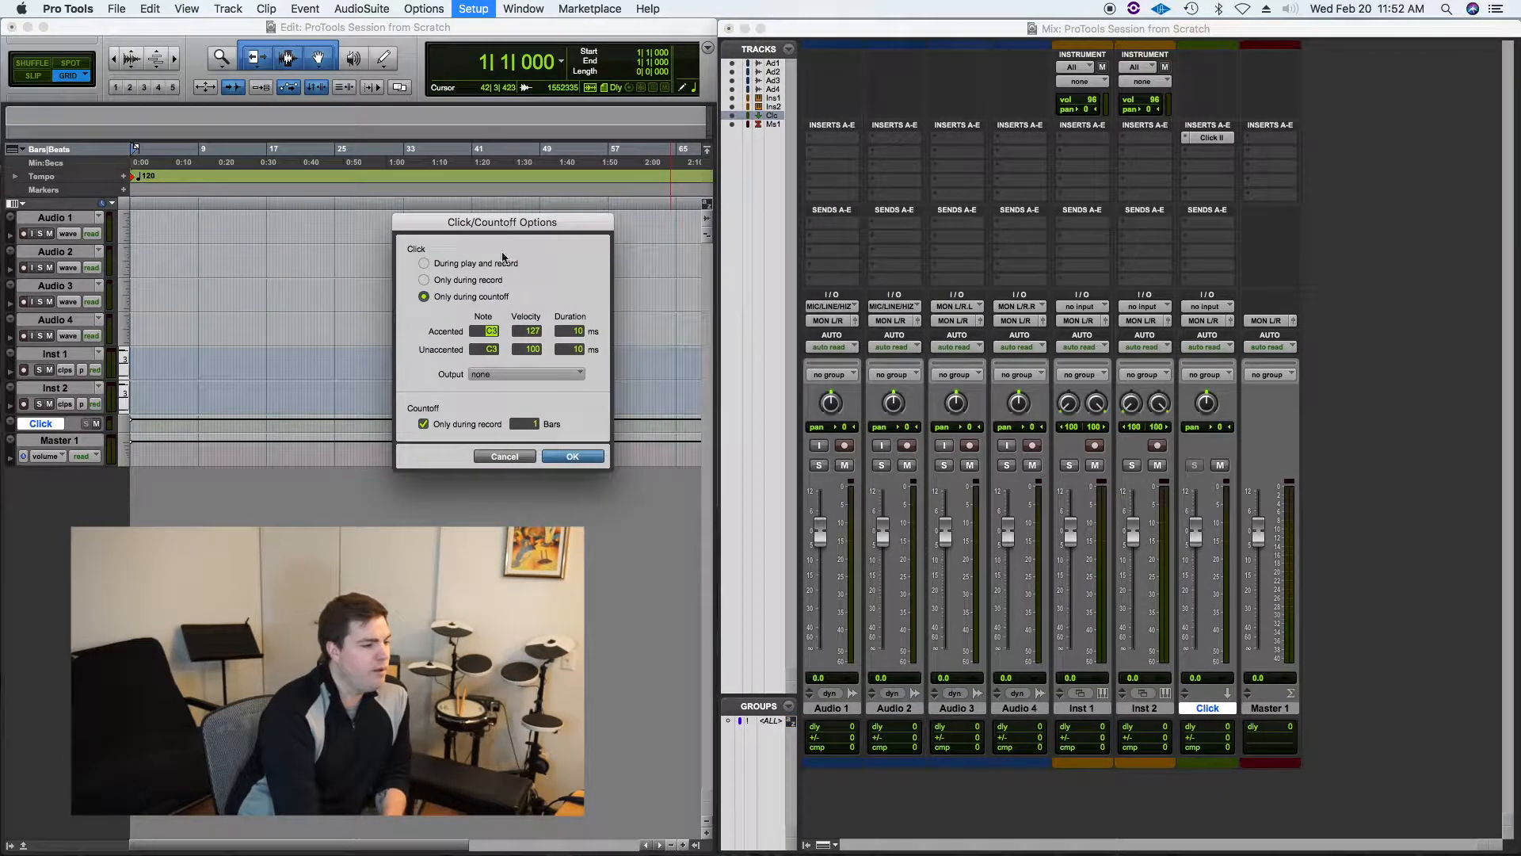
{"action": "left_click", "coordinate": [424, 263]}
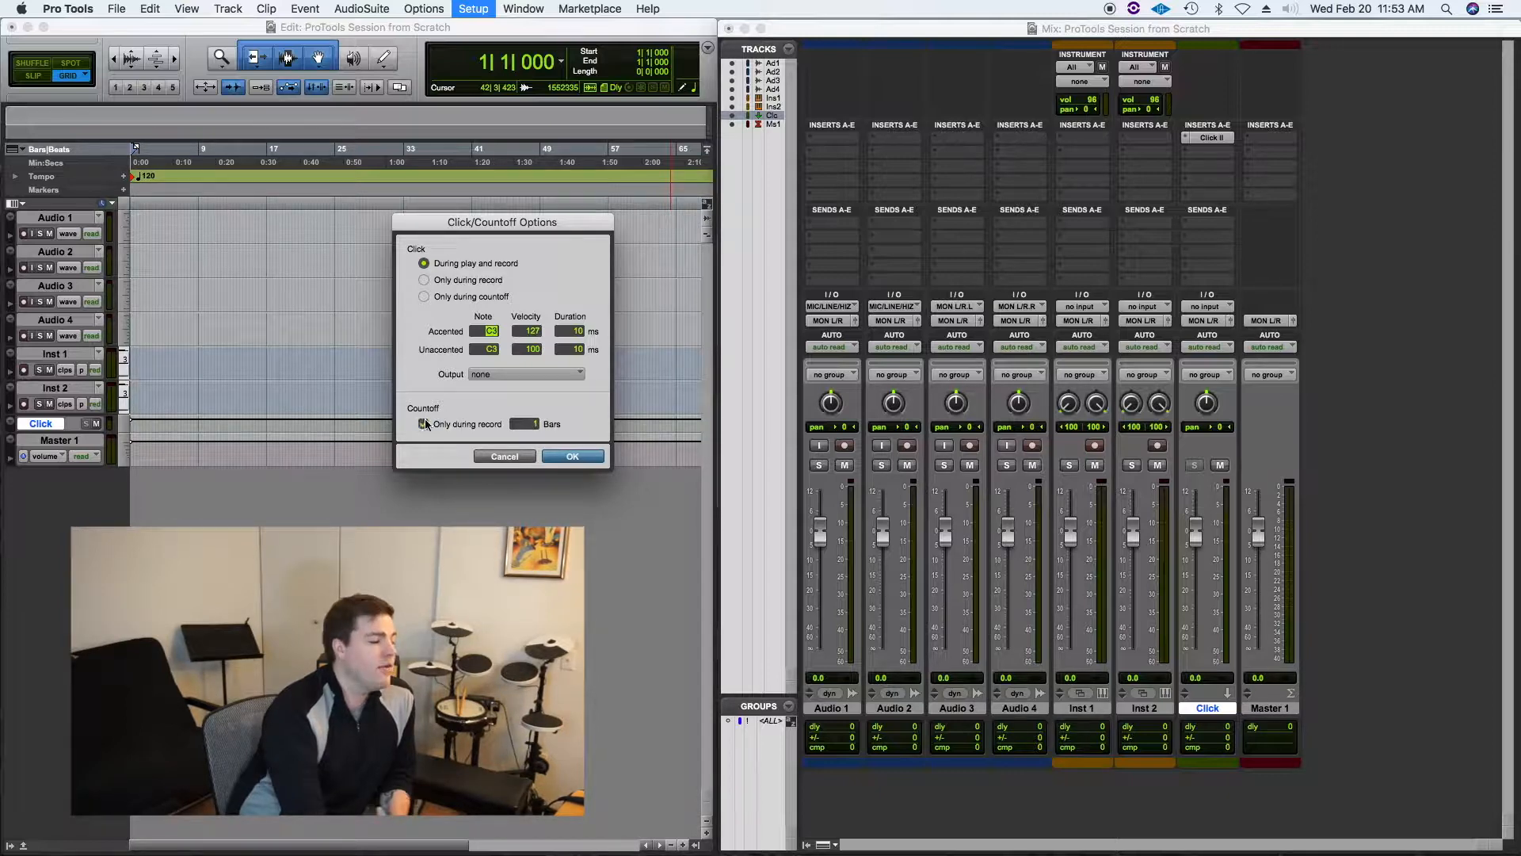
{"action": "left_click", "coordinate": [524, 423]}
{"action": "left_click", "coordinate": [541, 424]}
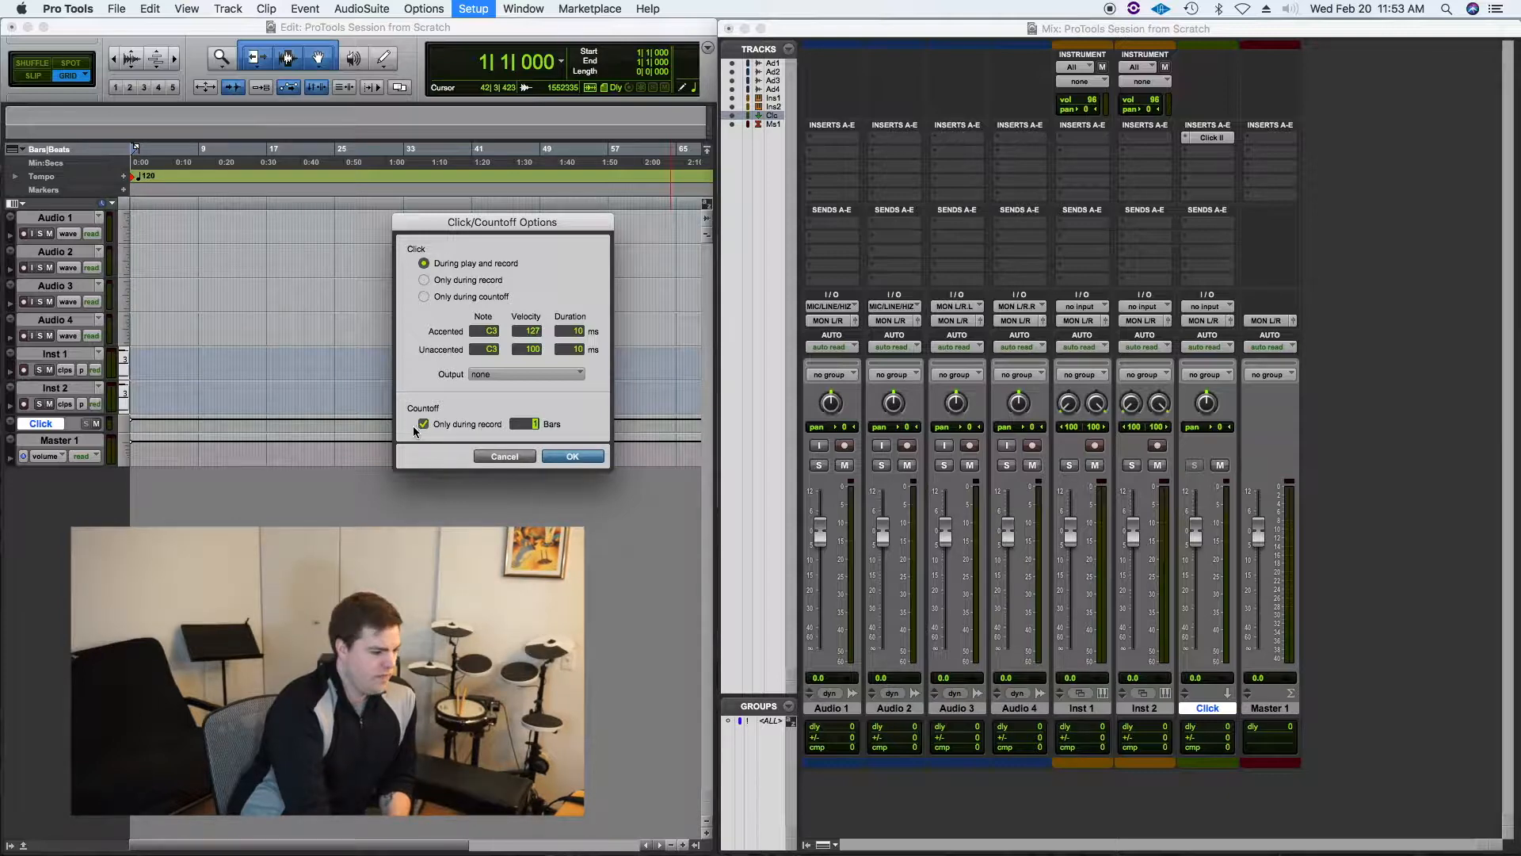
{"action": "left_click", "coordinate": [539, 424]}
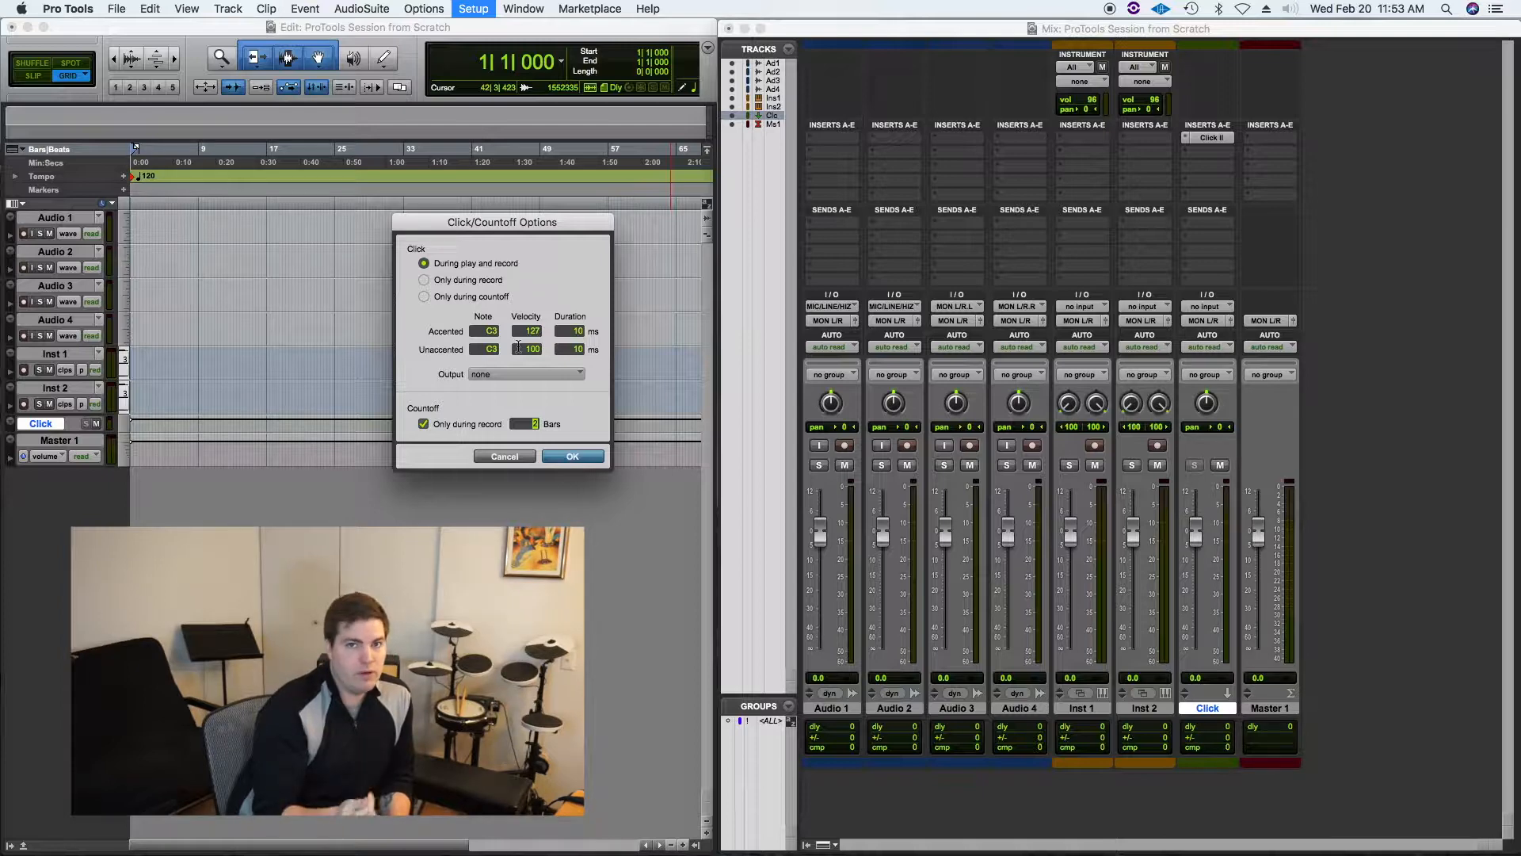
{"action": "left_click", "coordinate": [574, 457]}
Step: Play back to check the new click settings and return the playhead to the session start
{"action": "key", "text": "space"}
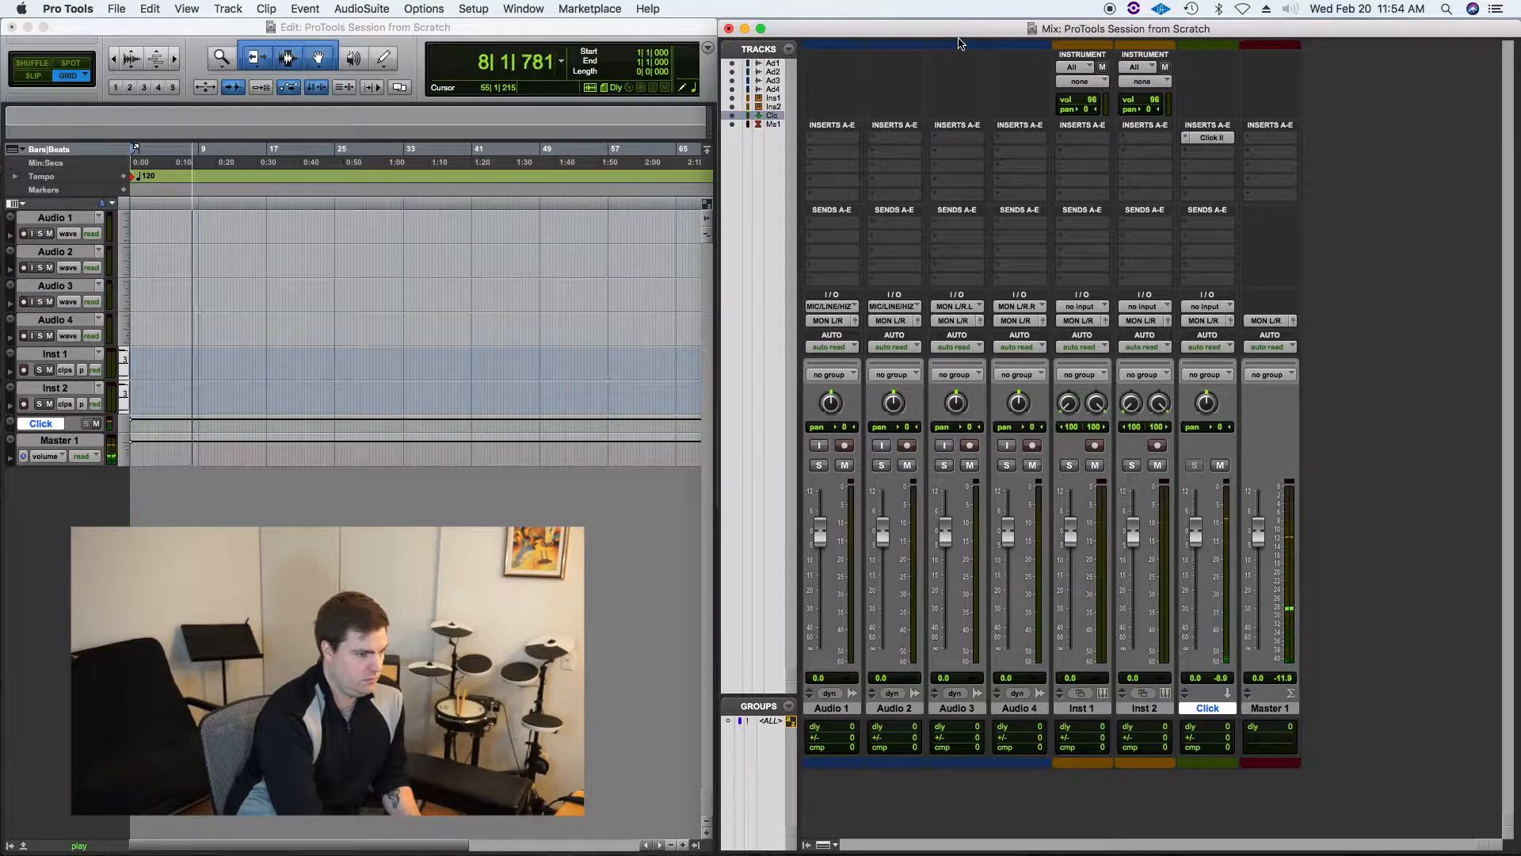
{"action": "key", "text": "space"}
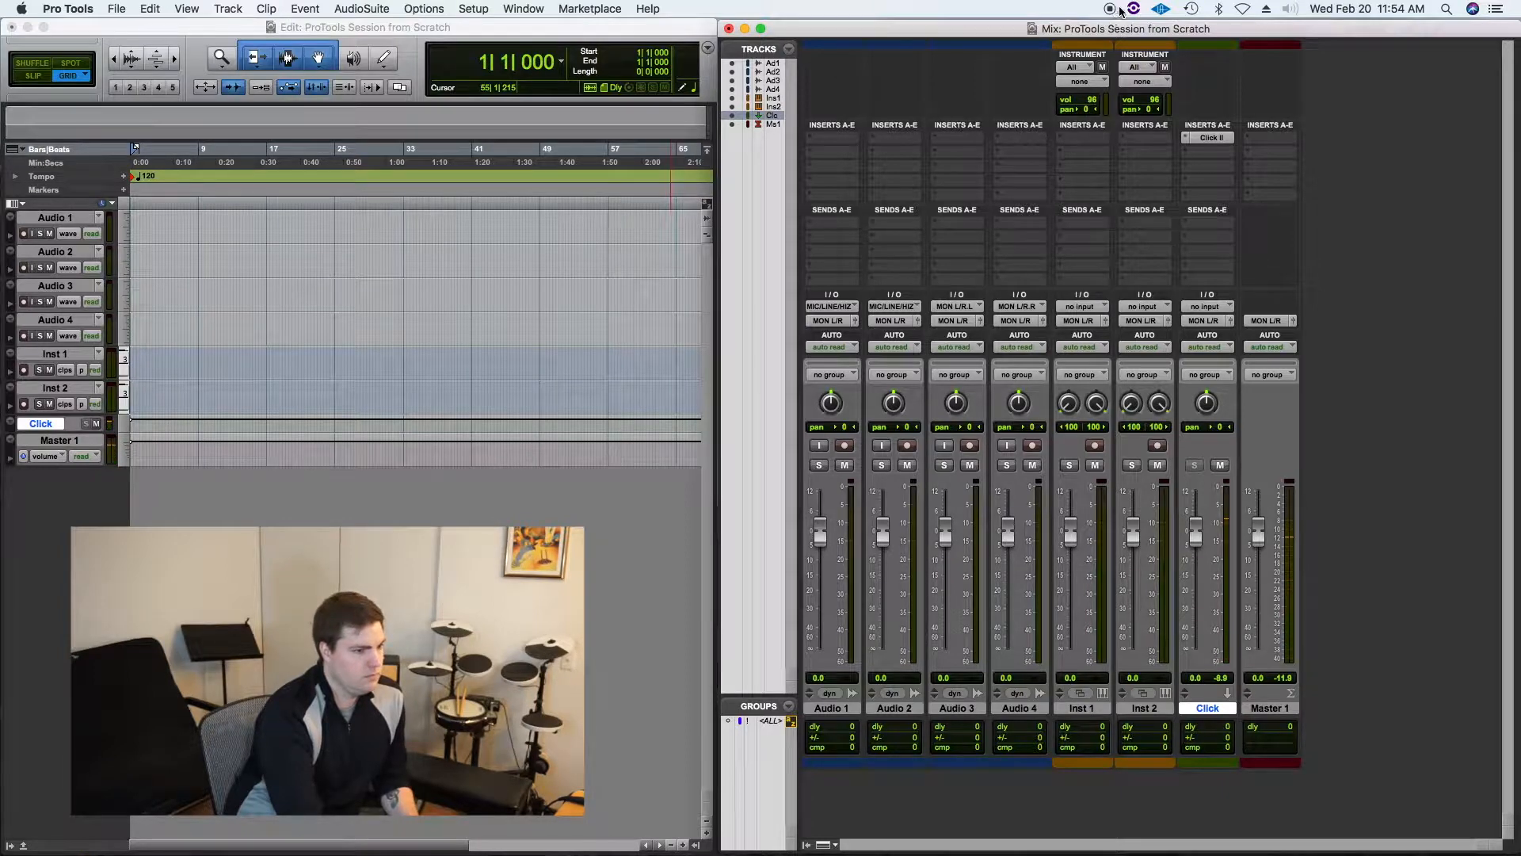
{"action": "left_click", "coordinate": [1110, 9]}
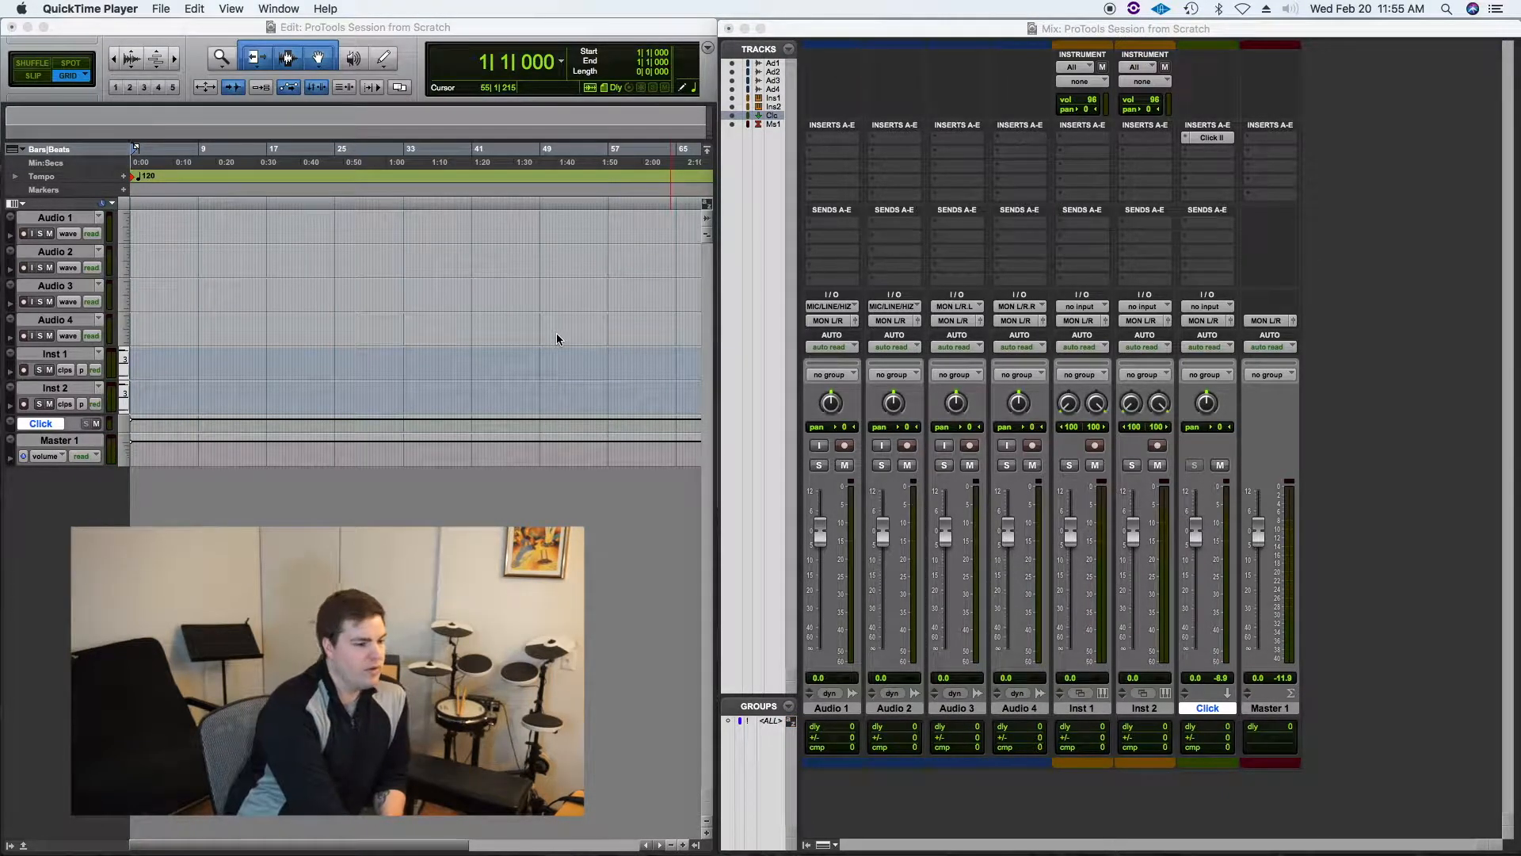
{"action": "left_click", "coordinate": [422, 293]}
{"action": "key", "text": "space"}
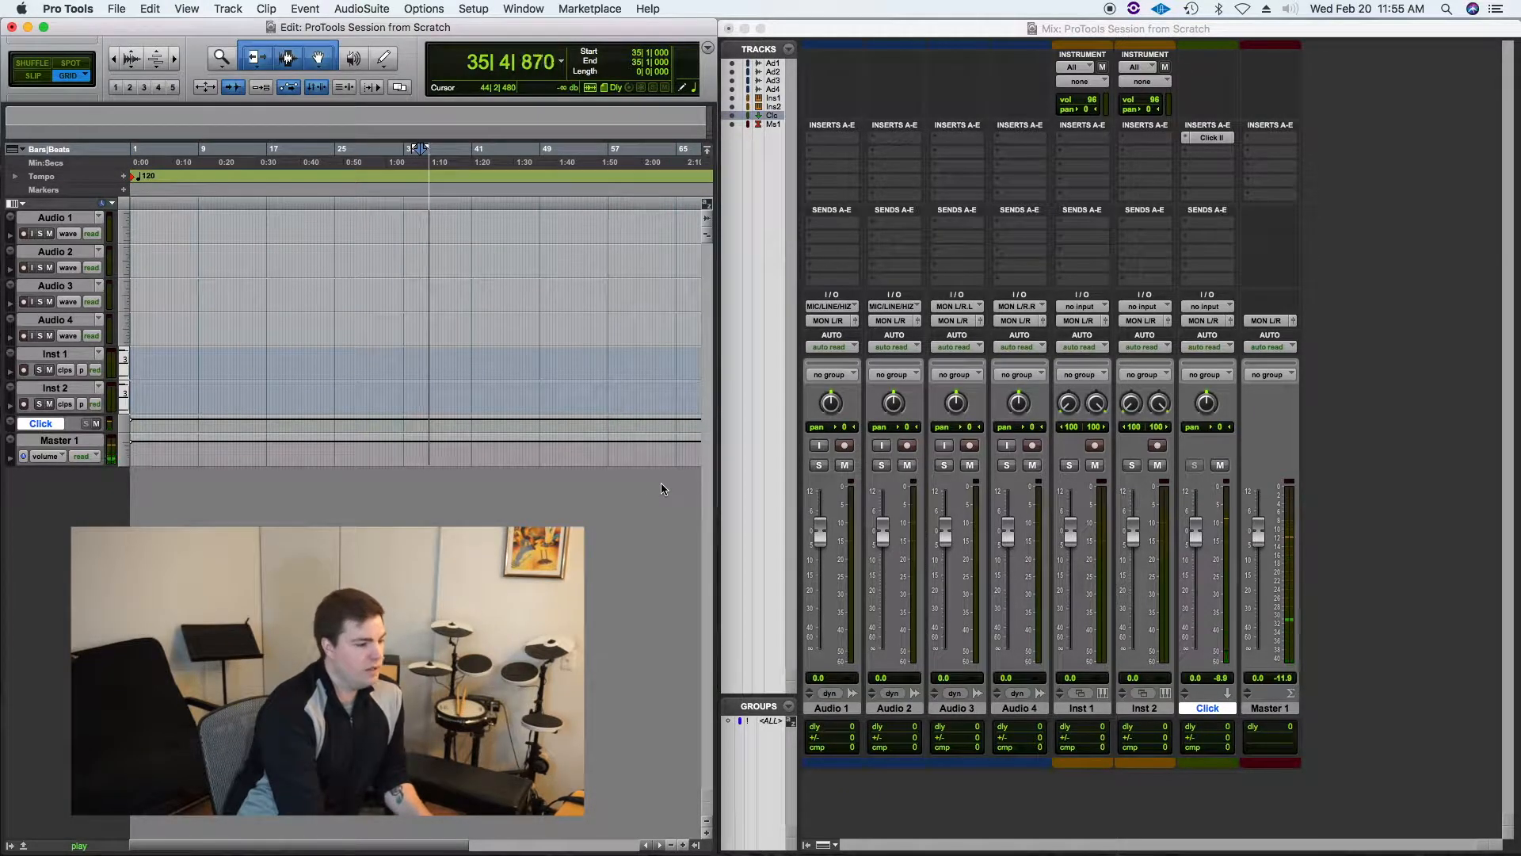
{"action": "key", "text": "Return"}
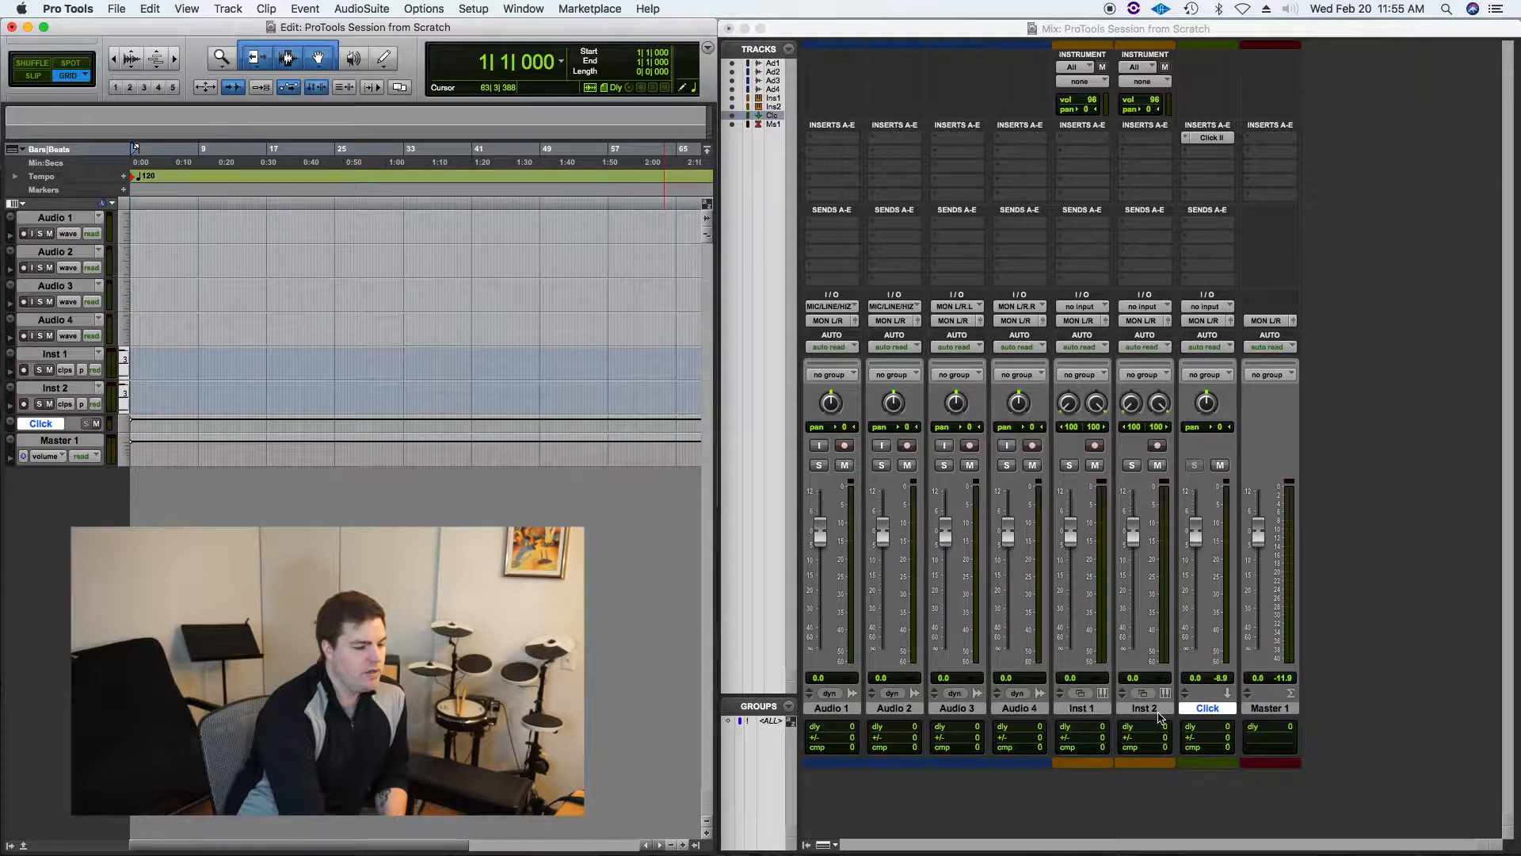
Step: Rename the Inst 1 track to Drums
{"action": "double_click", "coordinate": [1083, 708]}
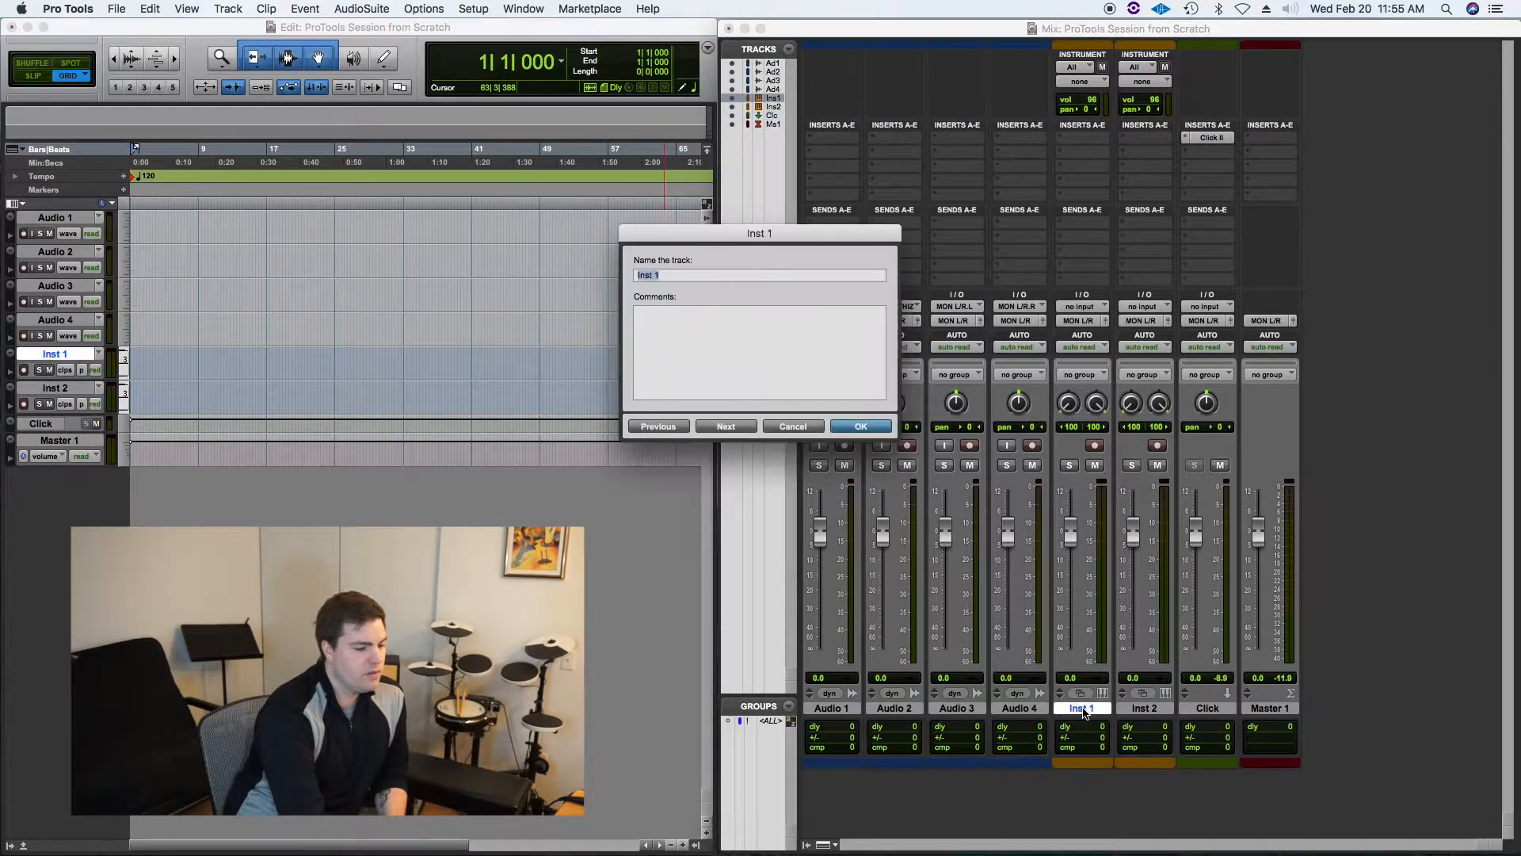
{"action": "type", "text": "Drum"}
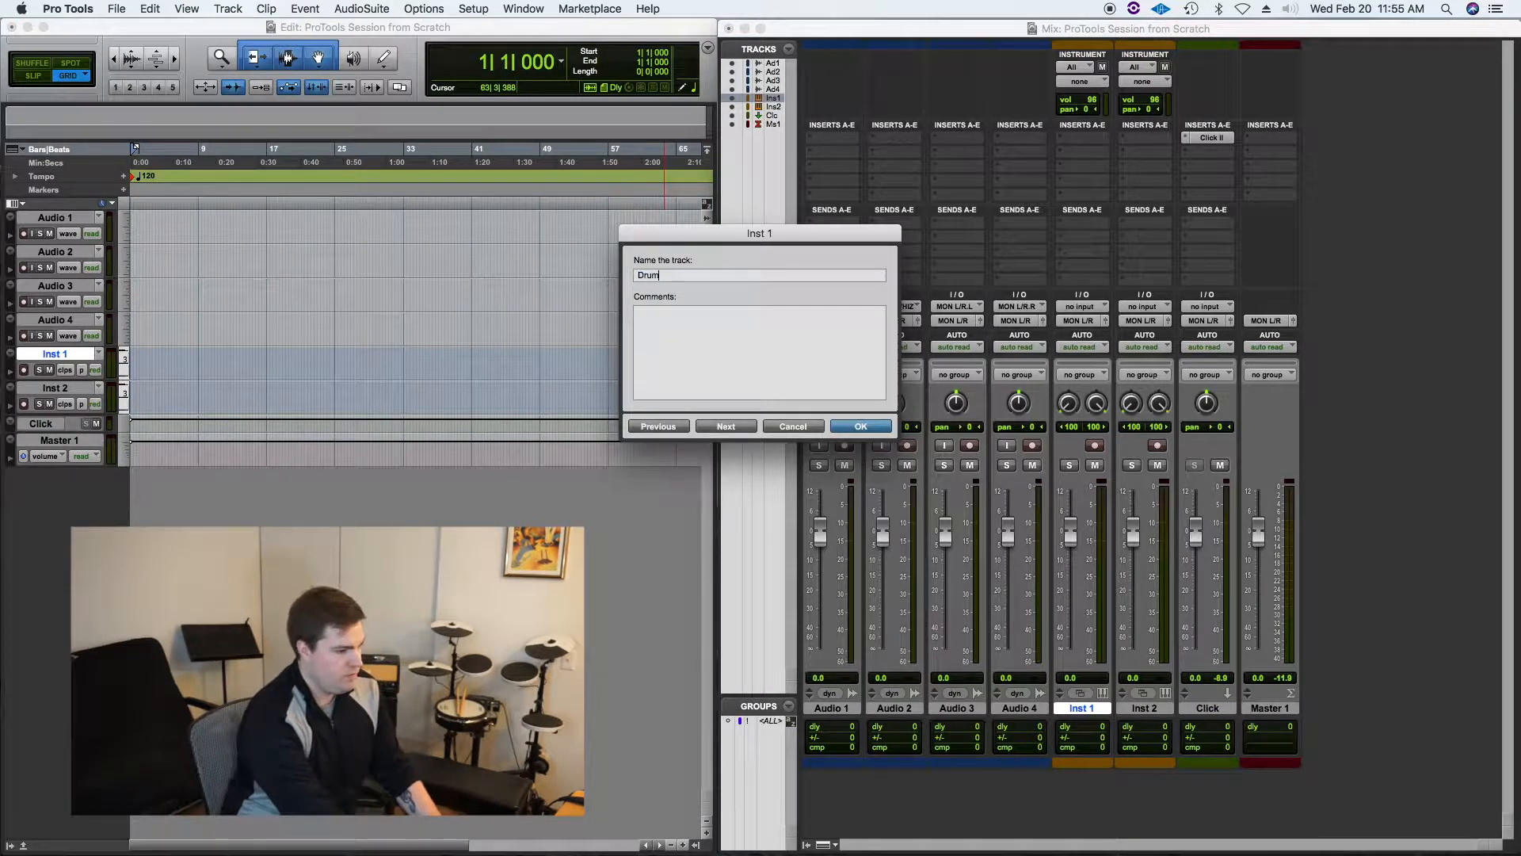
{"action": "type", "text": "s"}
{"action": "key", "text": "Return"}
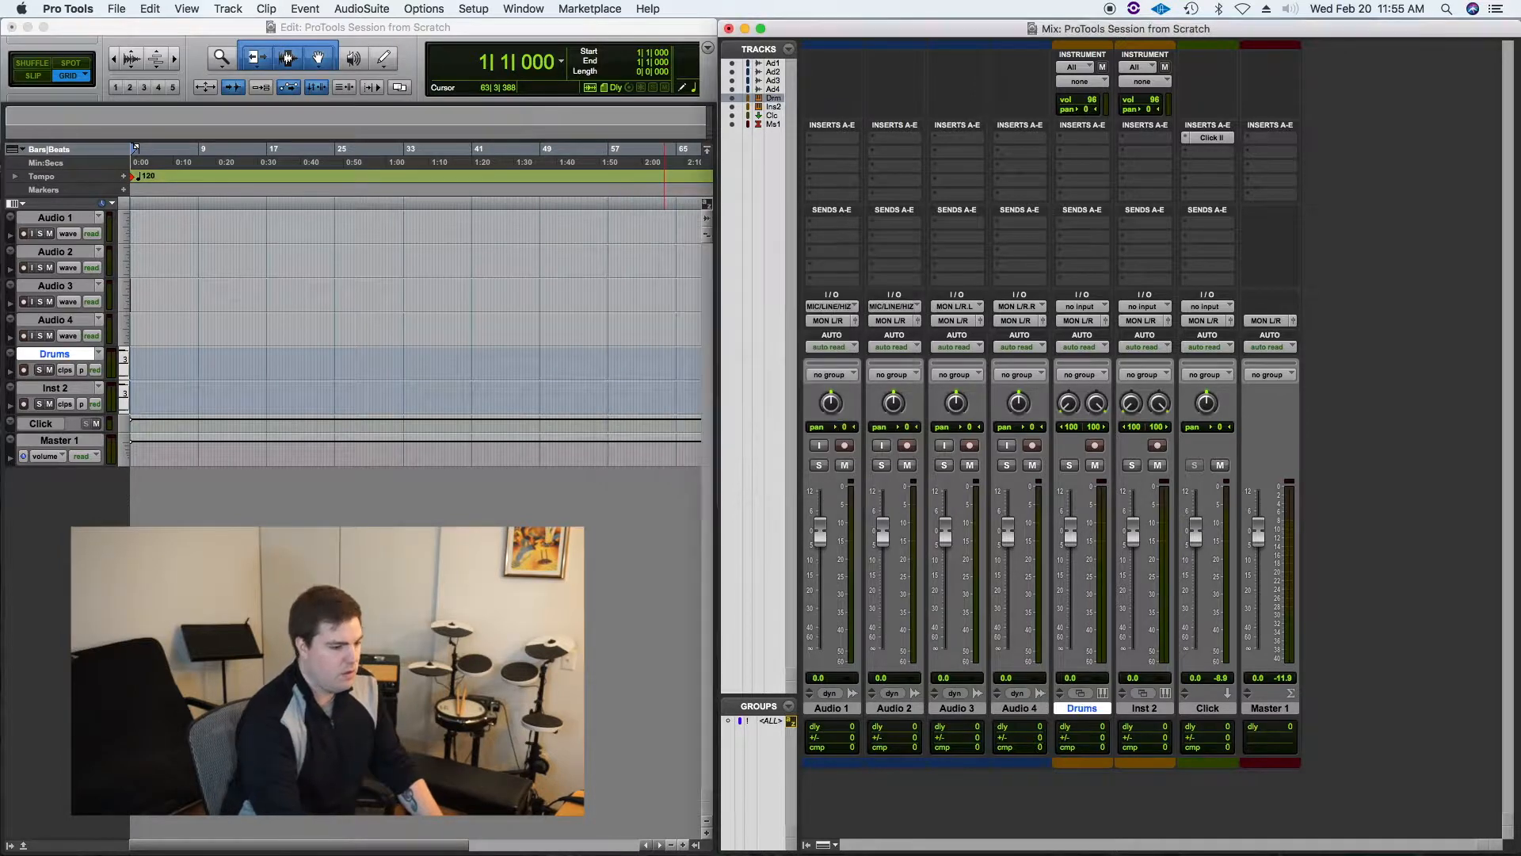
Step: Insert the Addictive Drums 2 (stereo) instrument plug-in on the Drums track
{"action": "left_click", "coordinate": [1094, 145]}
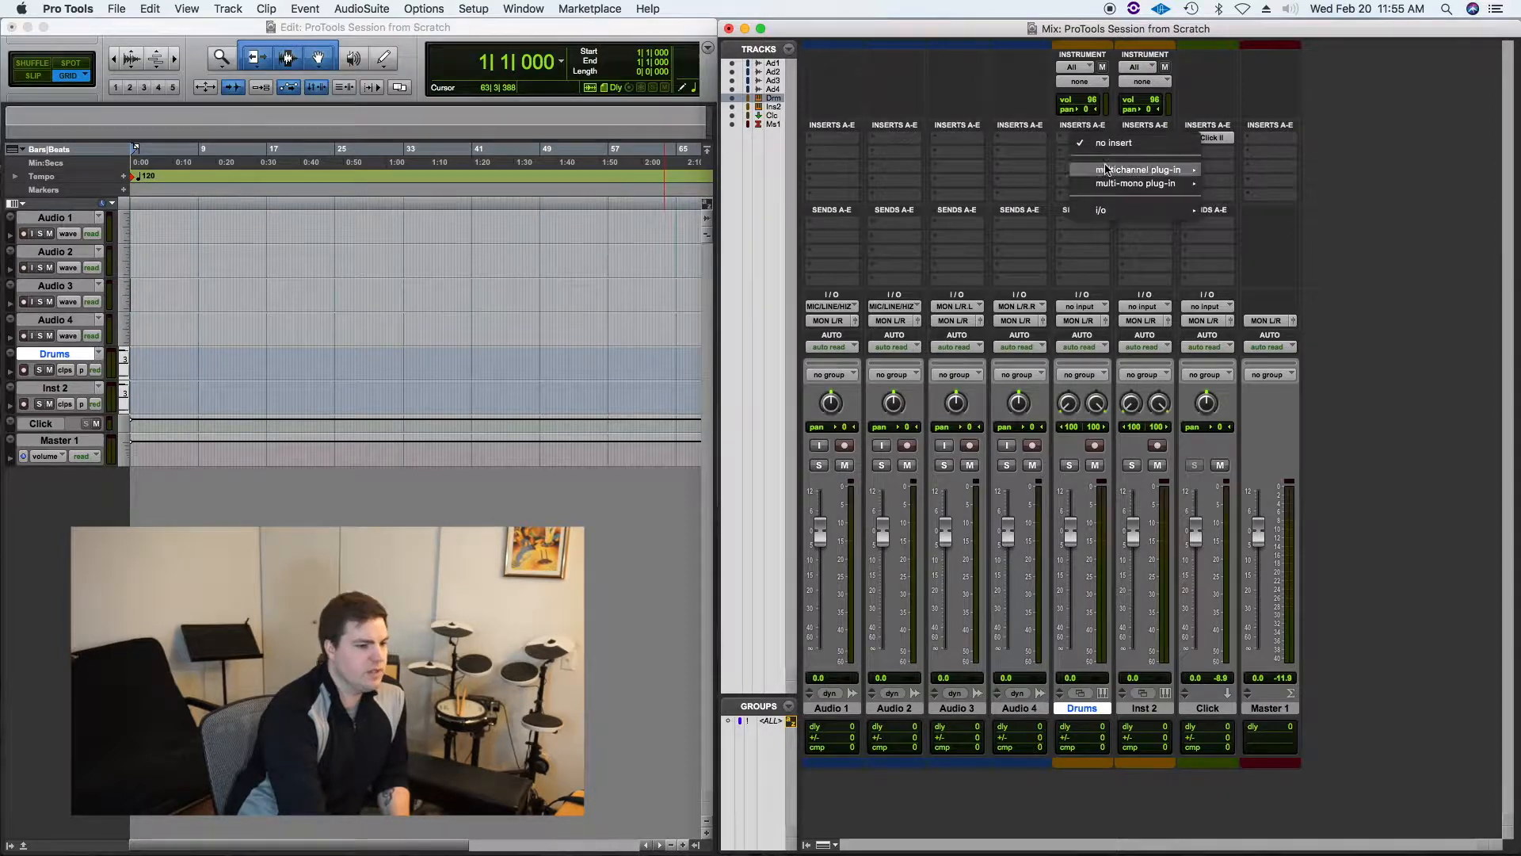
{"action": "mouse_move", "coordinate": [1149, 169]}
{"action": "mouse_move", "coordinate": [1276, 280]}
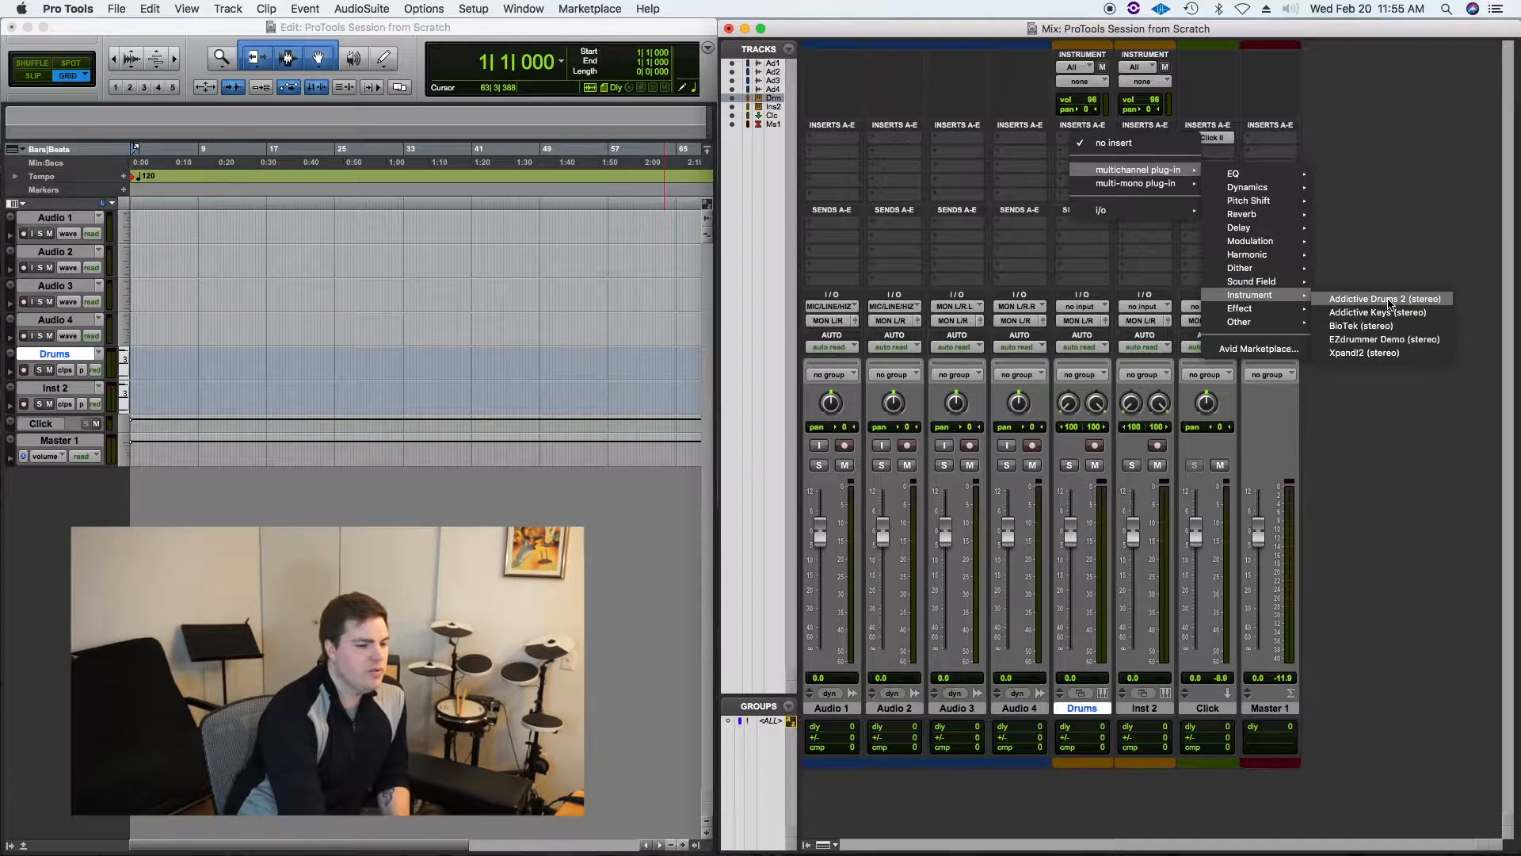
{"action": "left_click", "coordinate": [1388, 304]}
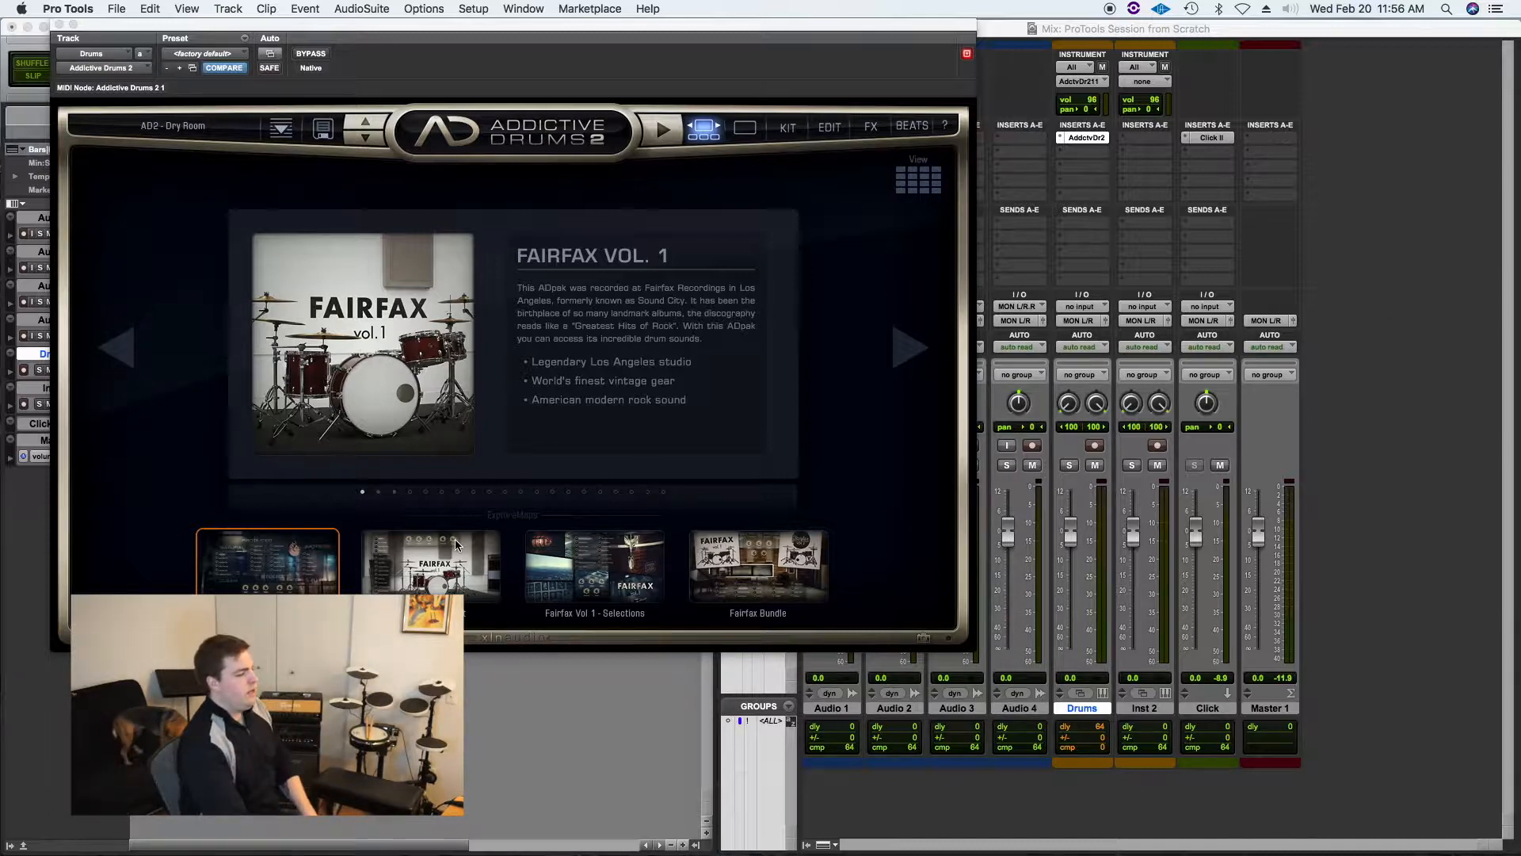
Step: Load the Fairfax Vol 1 - Kit in Addictive Drums 2 and audition the kick drum
{"action": "left_click_drag", "start_coordinate": [401, 31], "coordinate": [430, 61]}
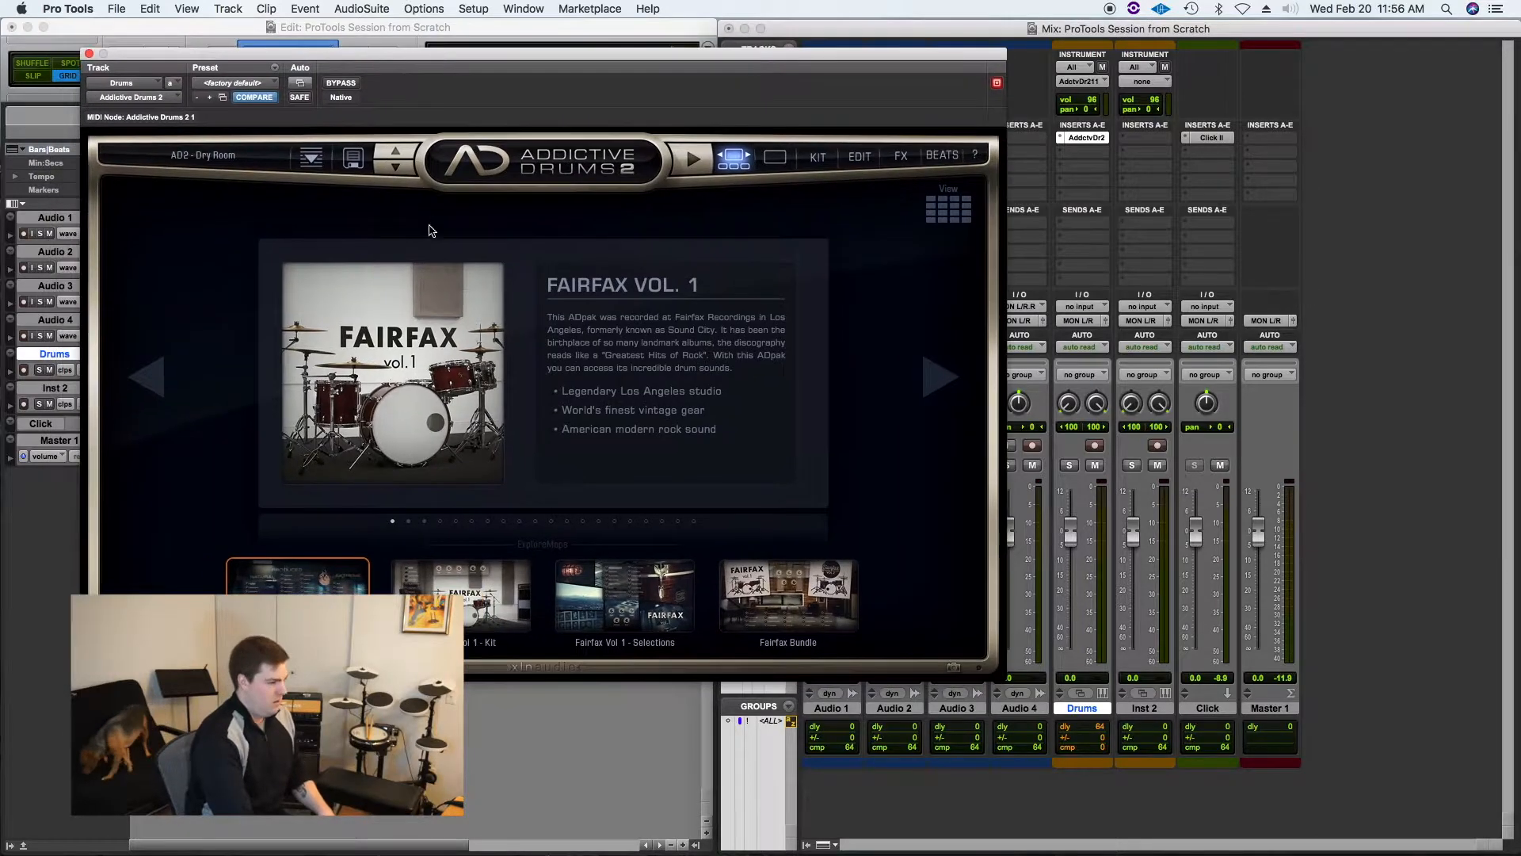
{"action": "left_click", "coordinate": [483, 599]}
{"action": "left_click", "coordinate": [578, 524]}
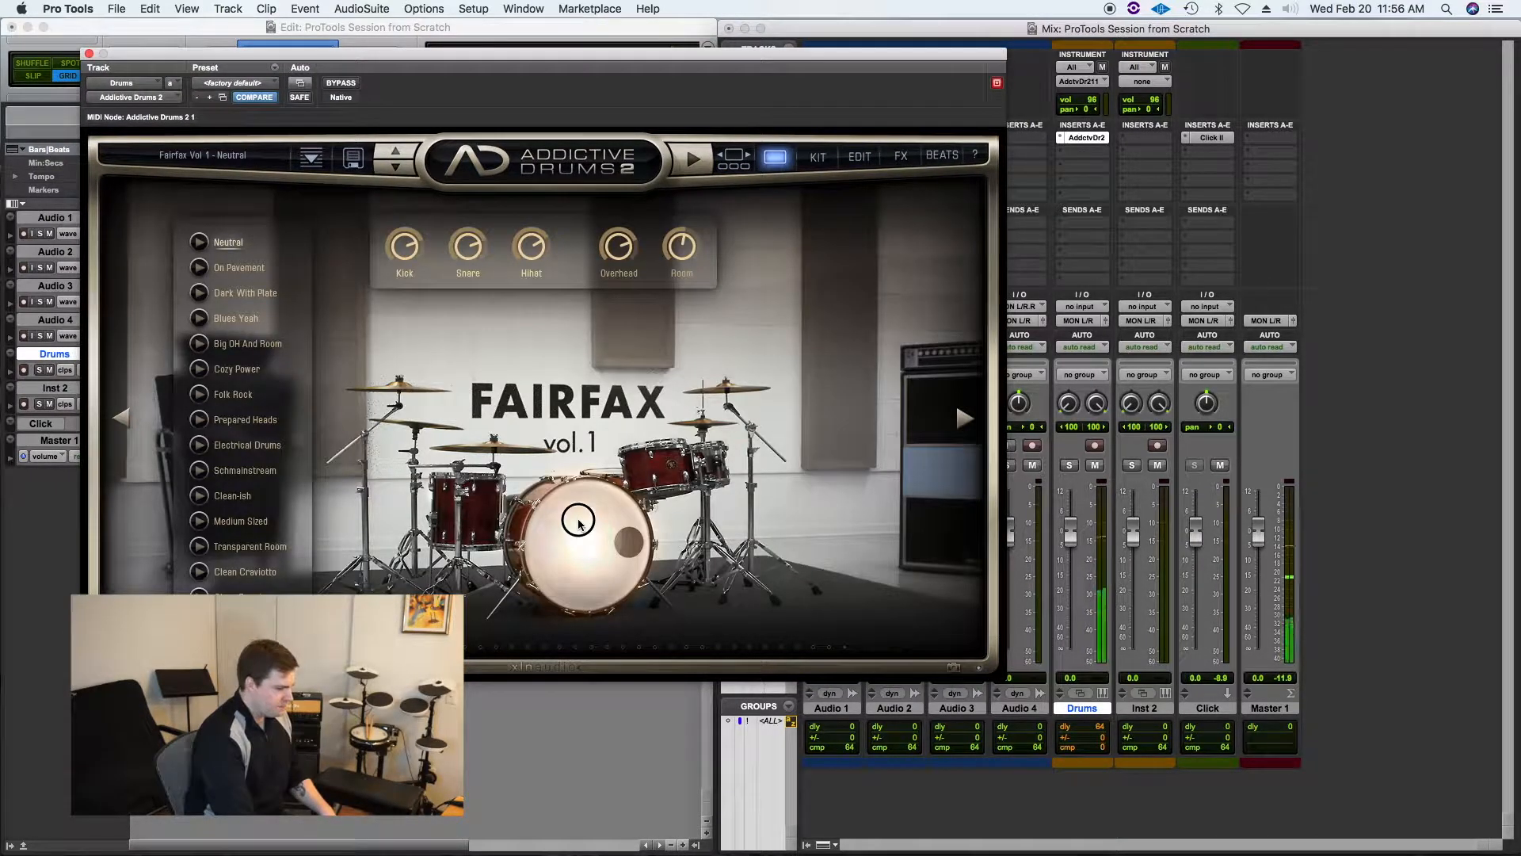
Step: Audition the Fairfax kit's drums in Addictive Drums 2 and move the plug-in window slightly aside
{"action": "left_click", "coordinate": [662, 476]}
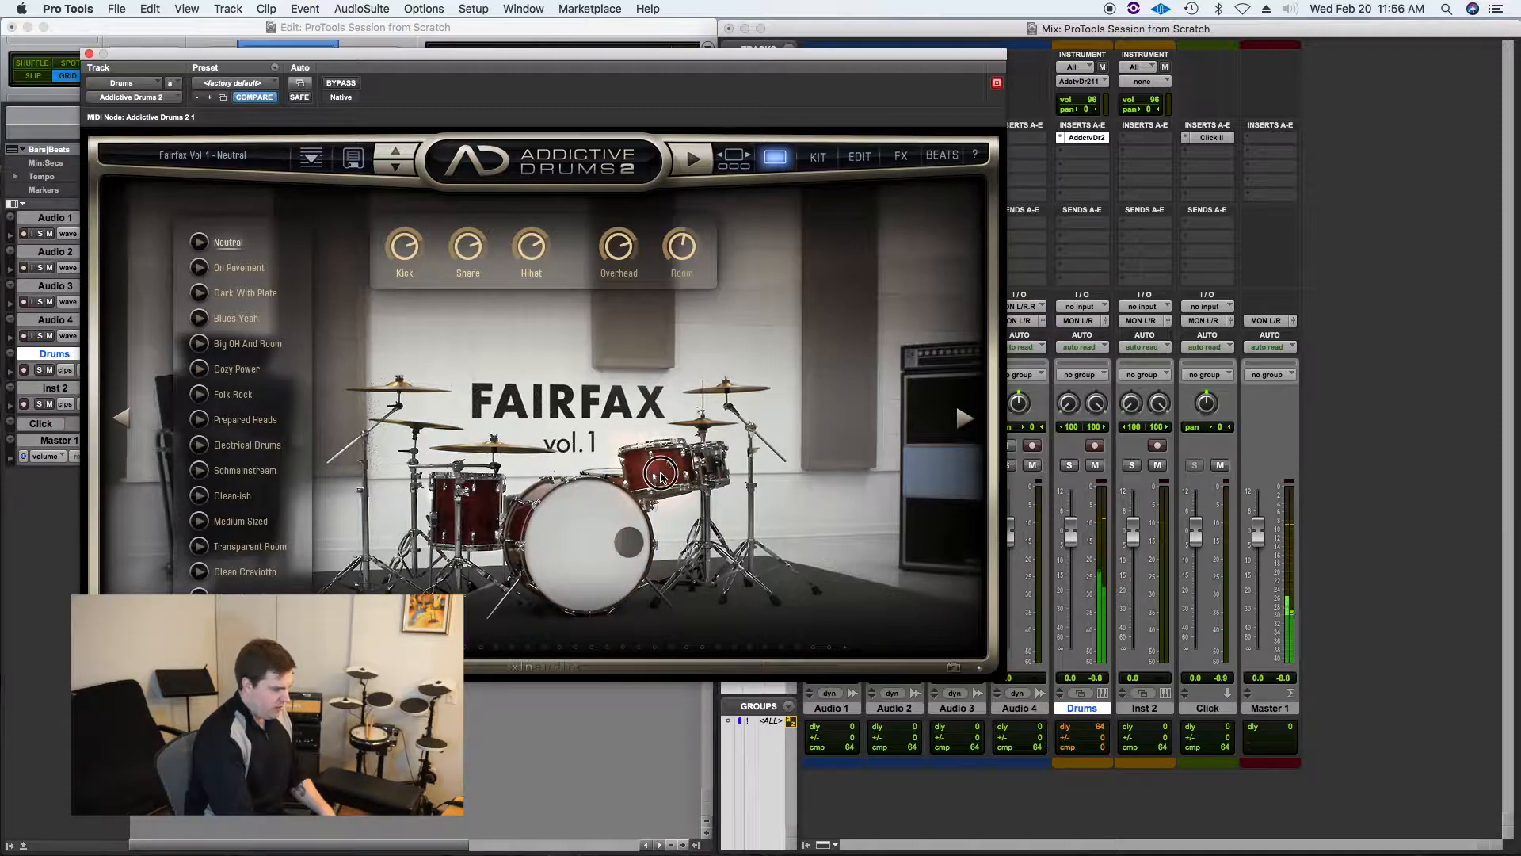
{"action": "left_click", "coordinate": [567, 533]}
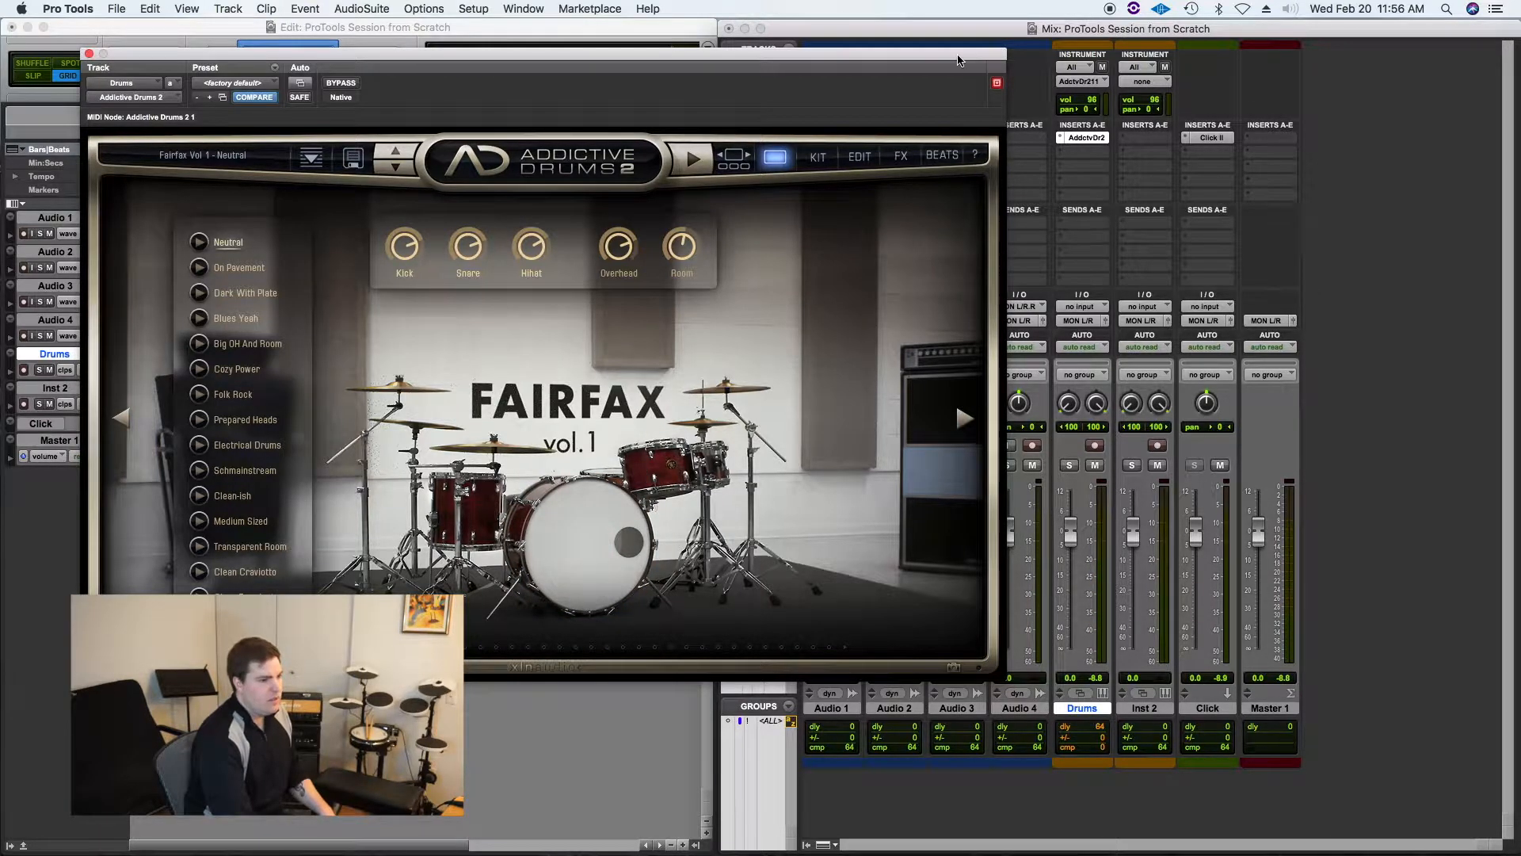
{"action": "left_click_drag", "start_coordinate": [957, 57], "coordinate": [924, 49]}
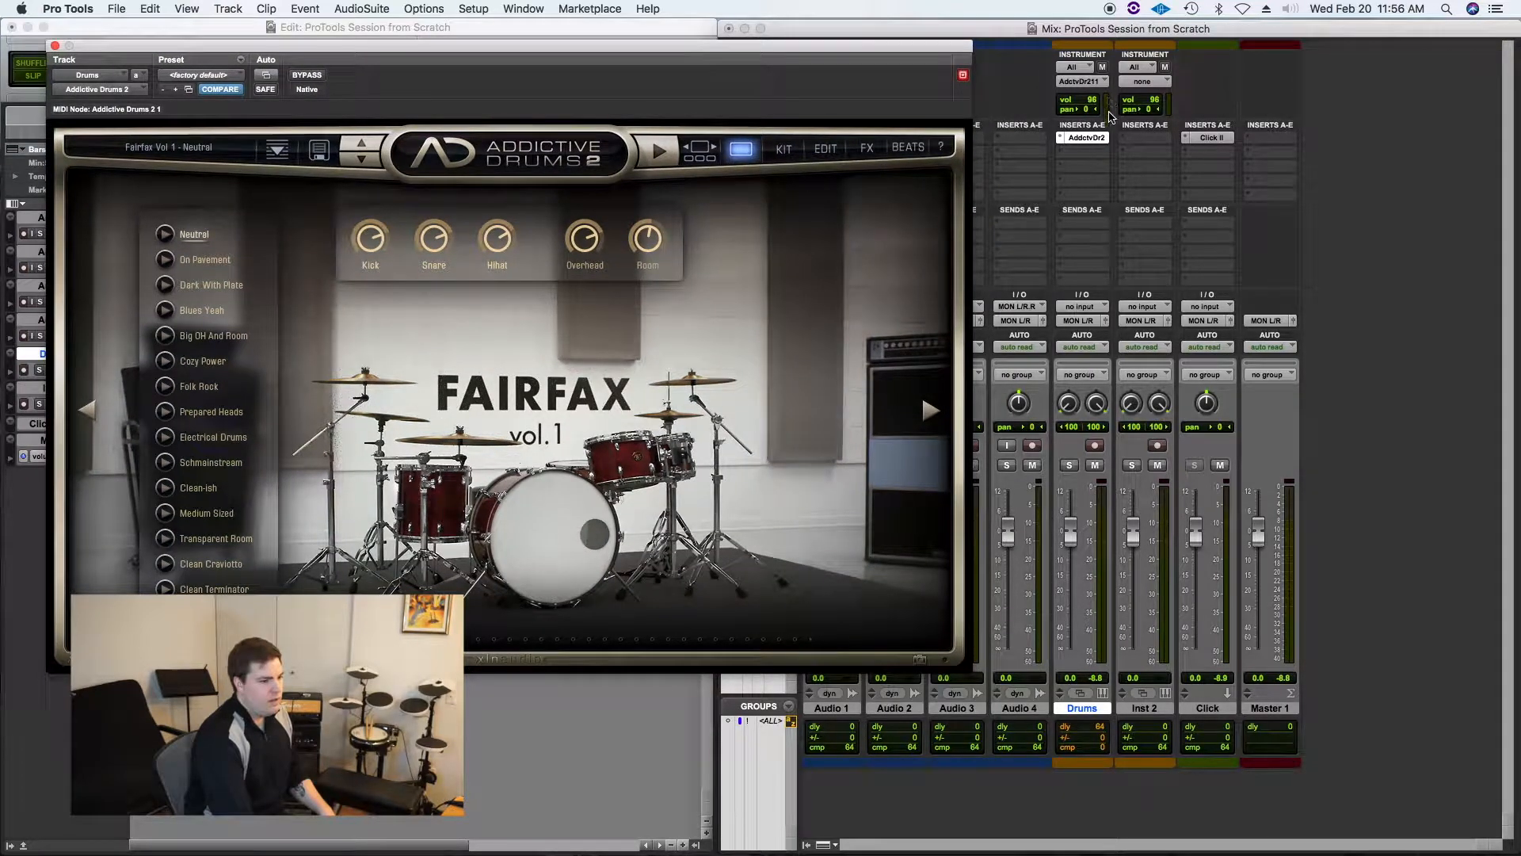
{"action": "left_click", "coordinate": [559, 520]}
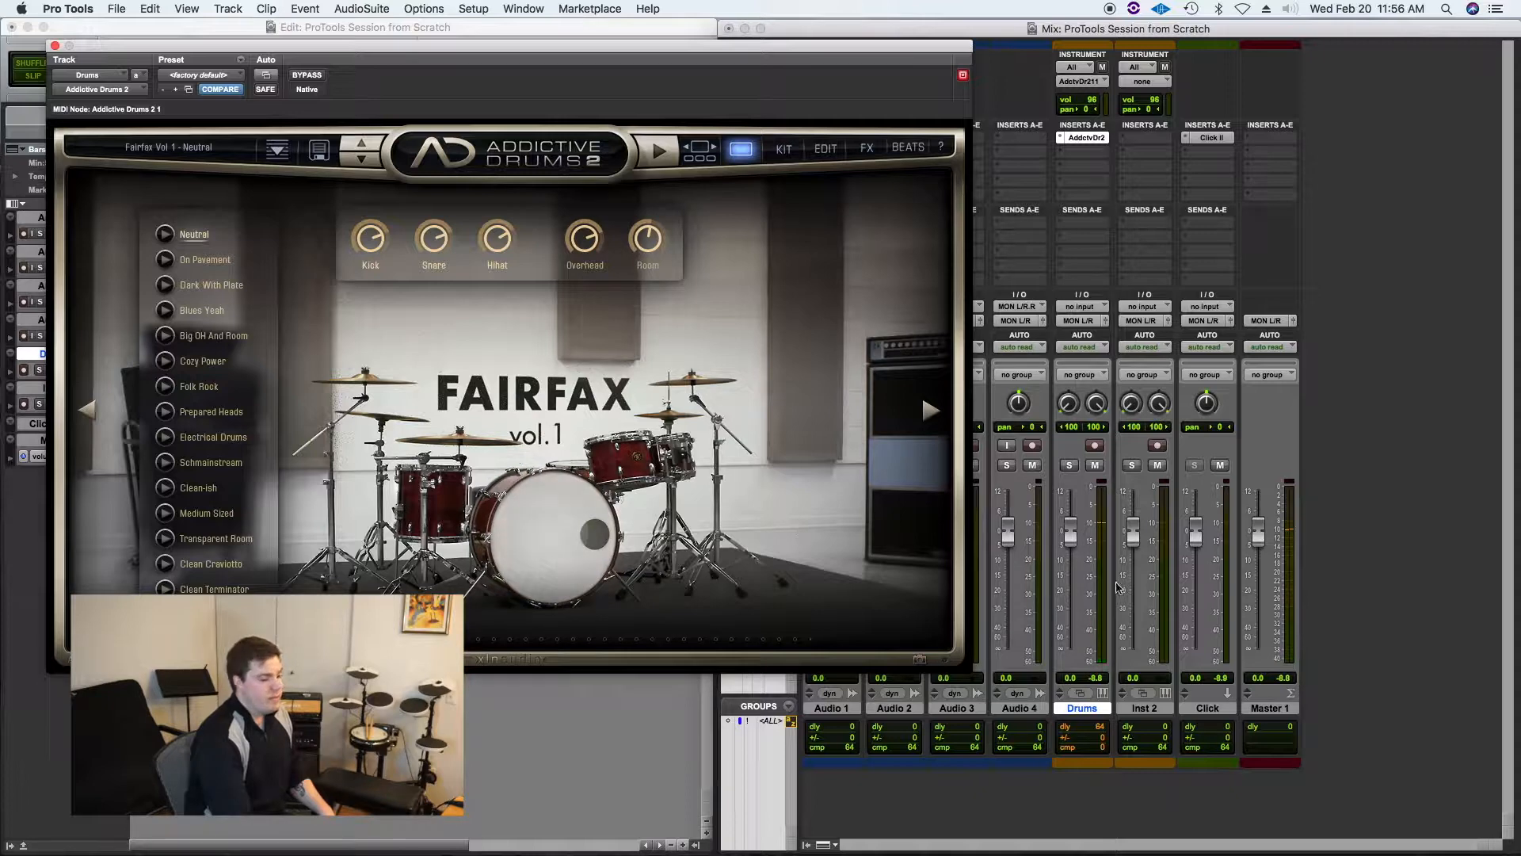
{"action": "left_click", "coordinate": [567, 523]}
{"action": "left_click", "coordinate": [567, 523]}
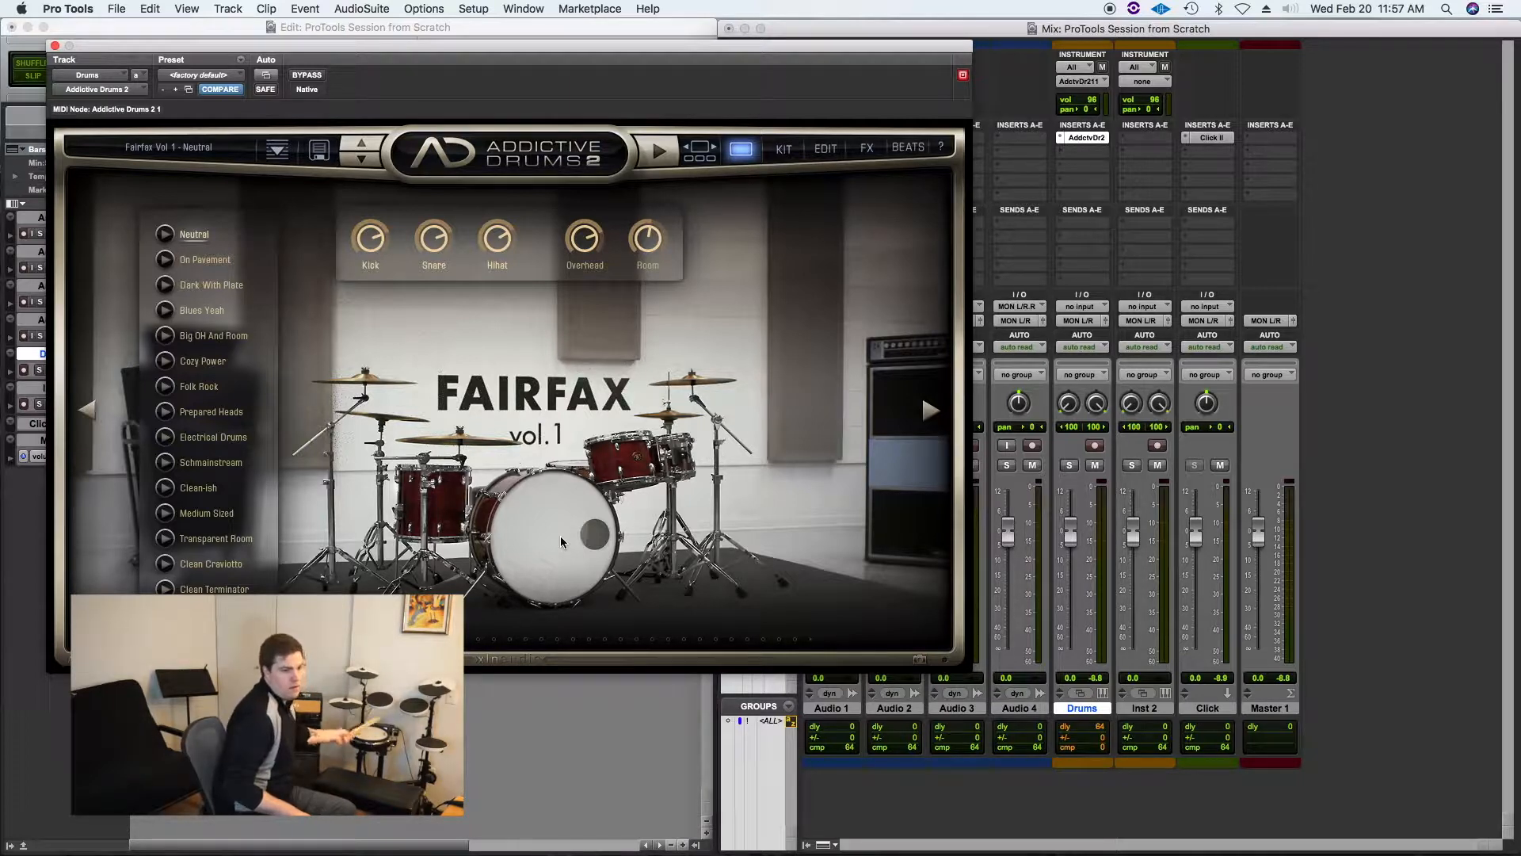
Step: Record-arm the Drums track, glance at the Addictive Drums Kit page, and close the plug-in window
{"action": "left_click", "coordinate": [1097, 447]}
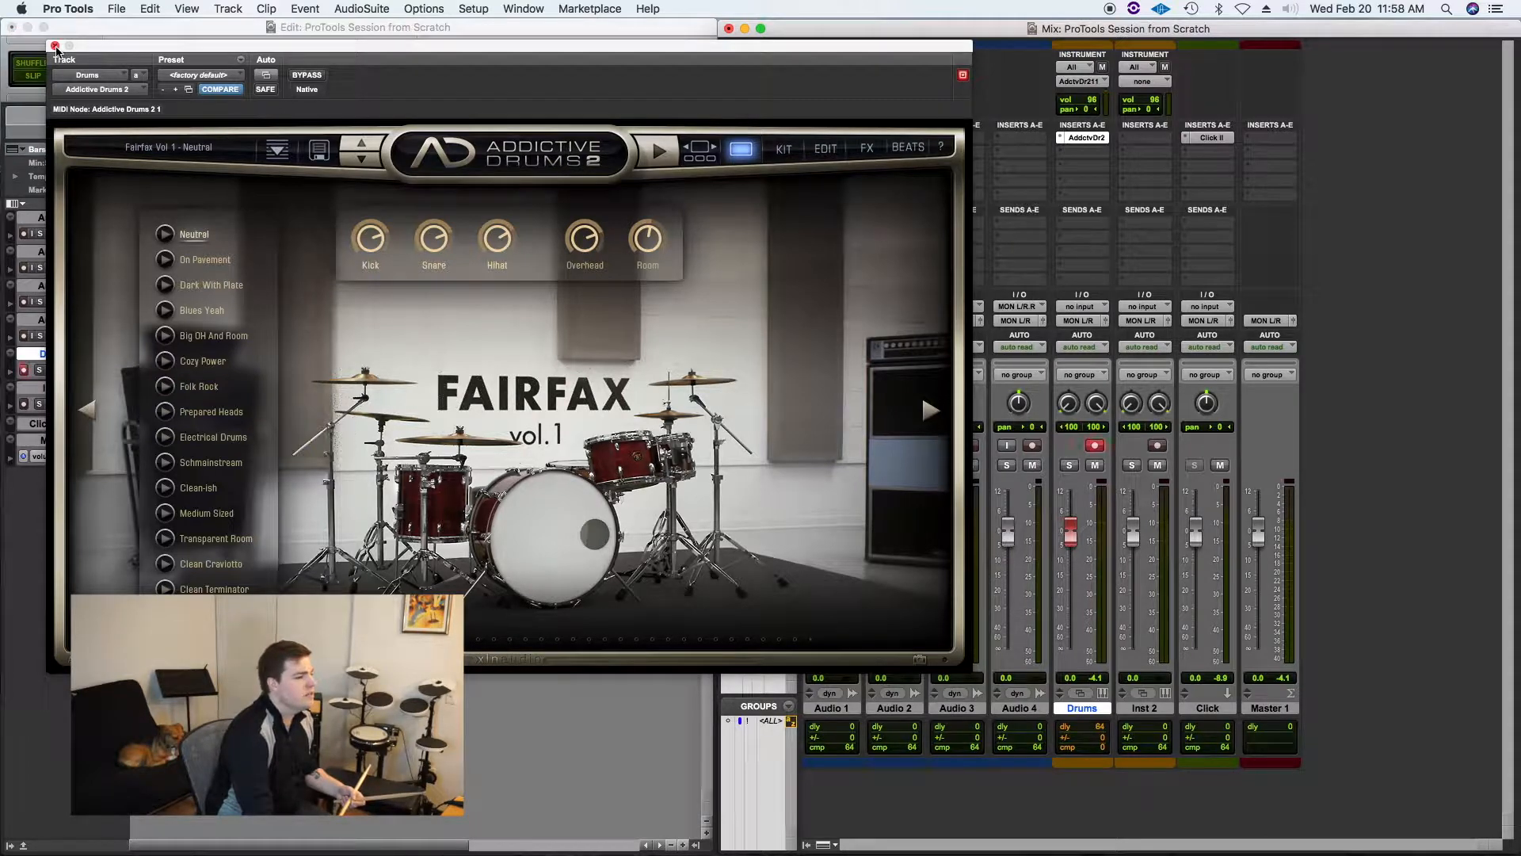
{"action": "left_click", "coordinate": [784, 149]}
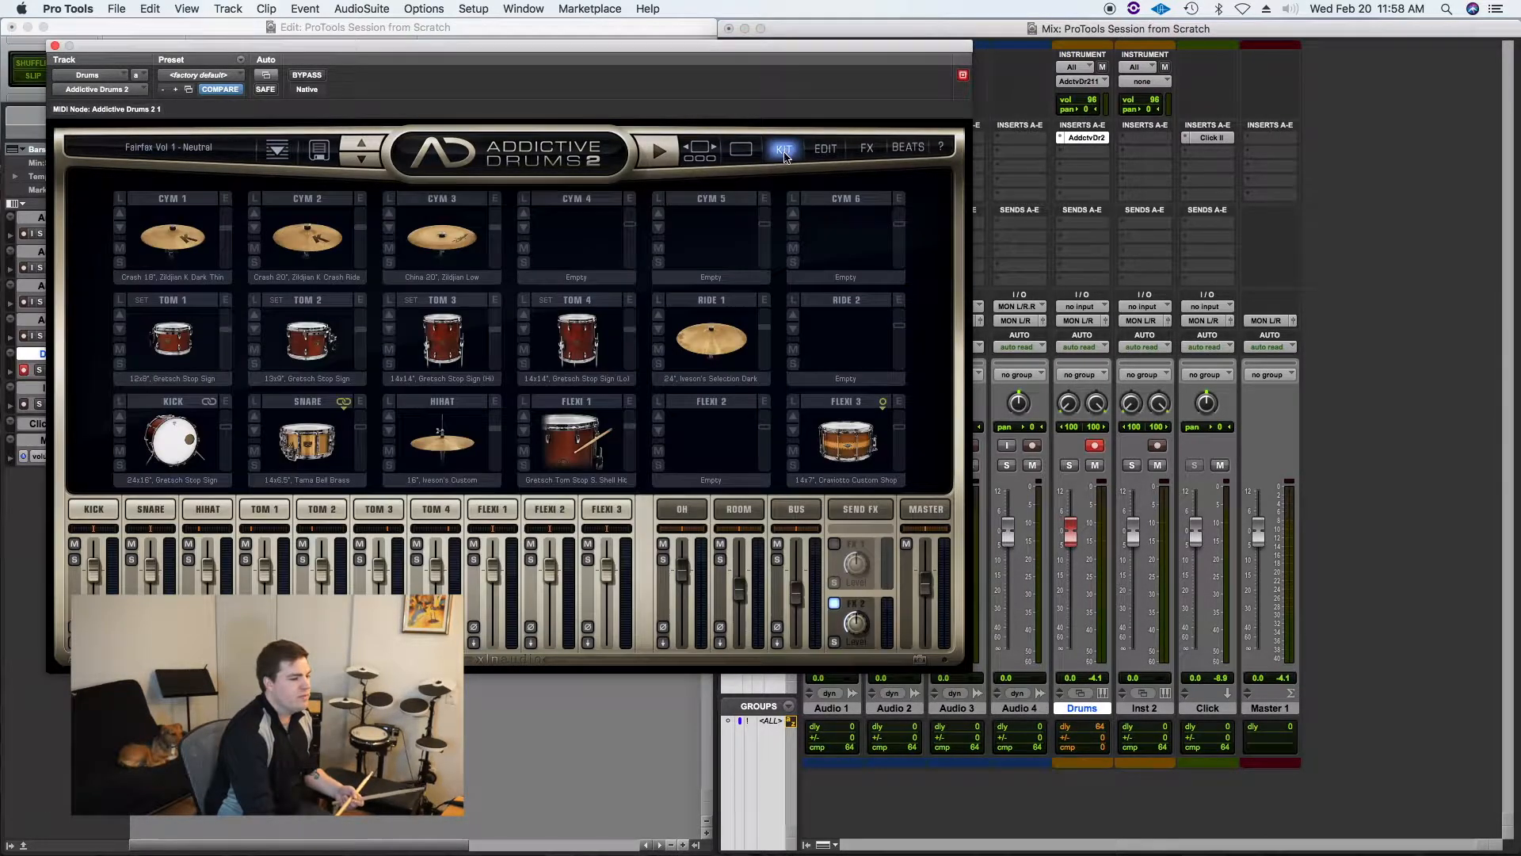
{"action": "left_click", "coordinate": [56, 46]}
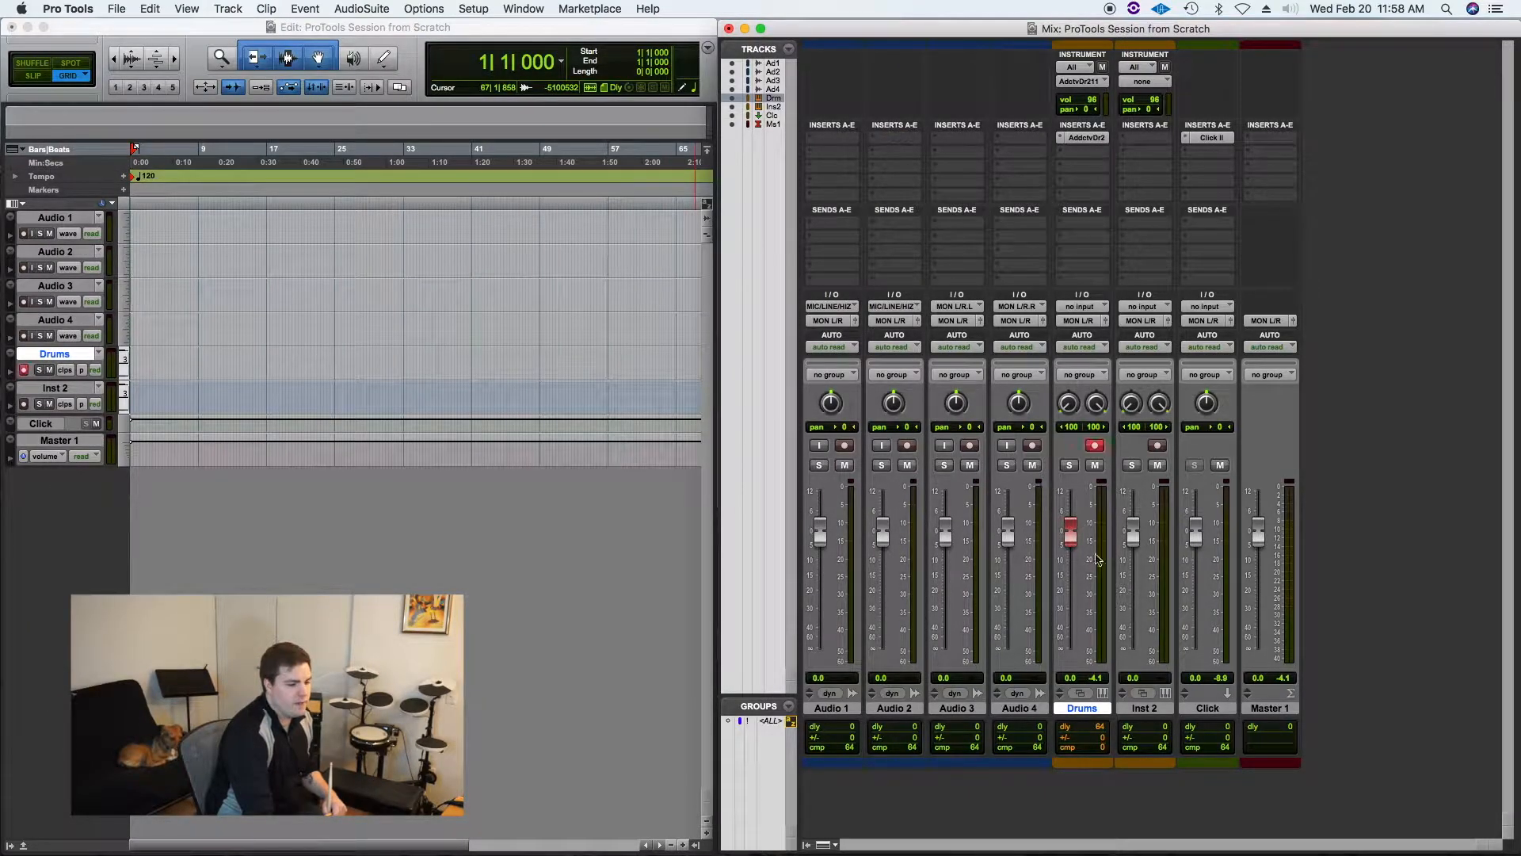
Step: Start and stop playback briefly to check the armed drum track
{"action": "key", "text": "space"}
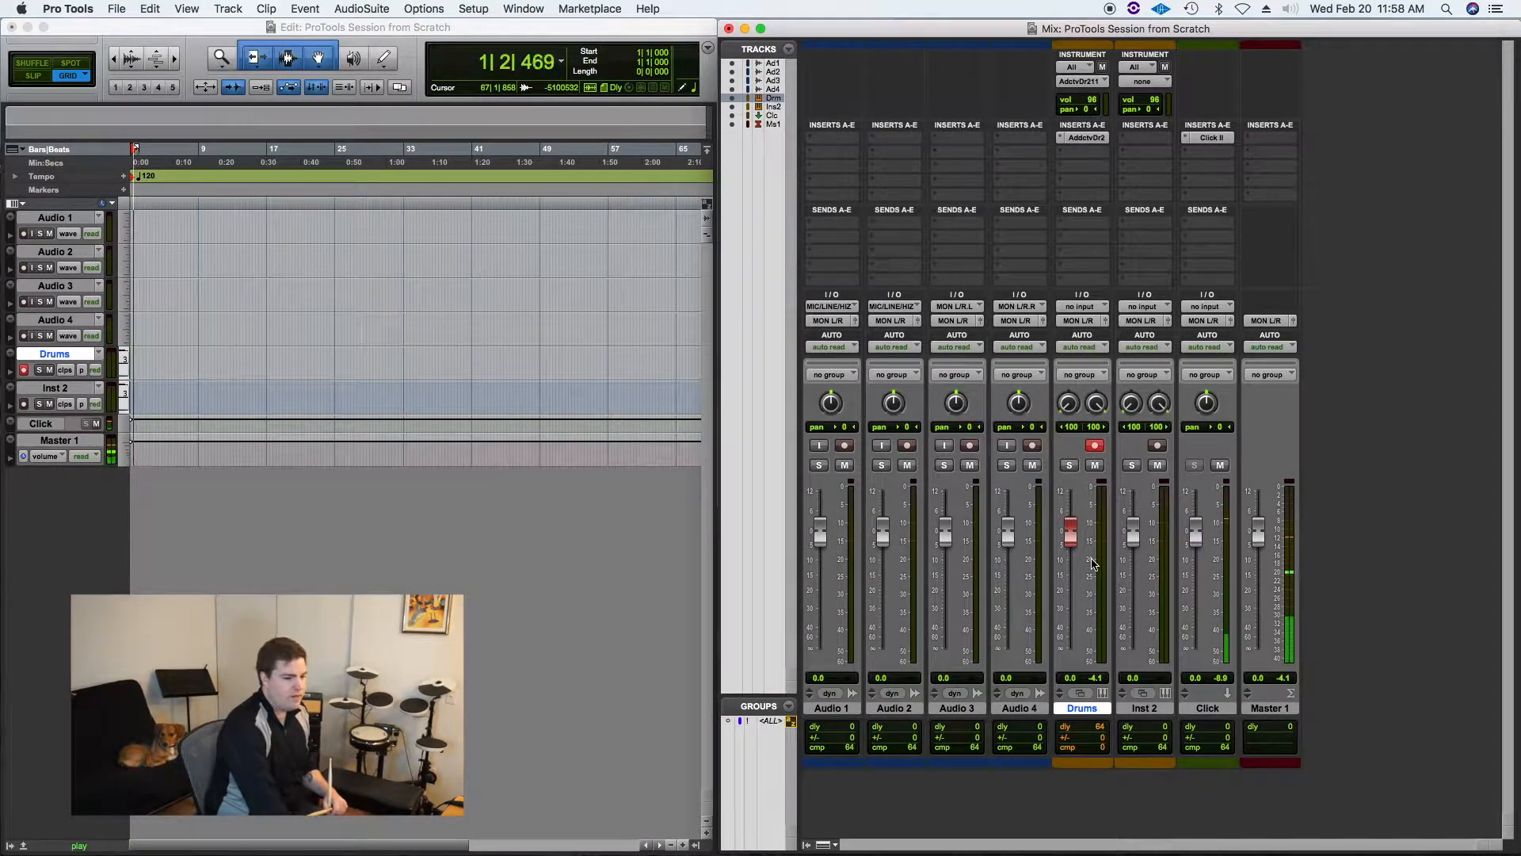
{"action": "key", "text": "space"}
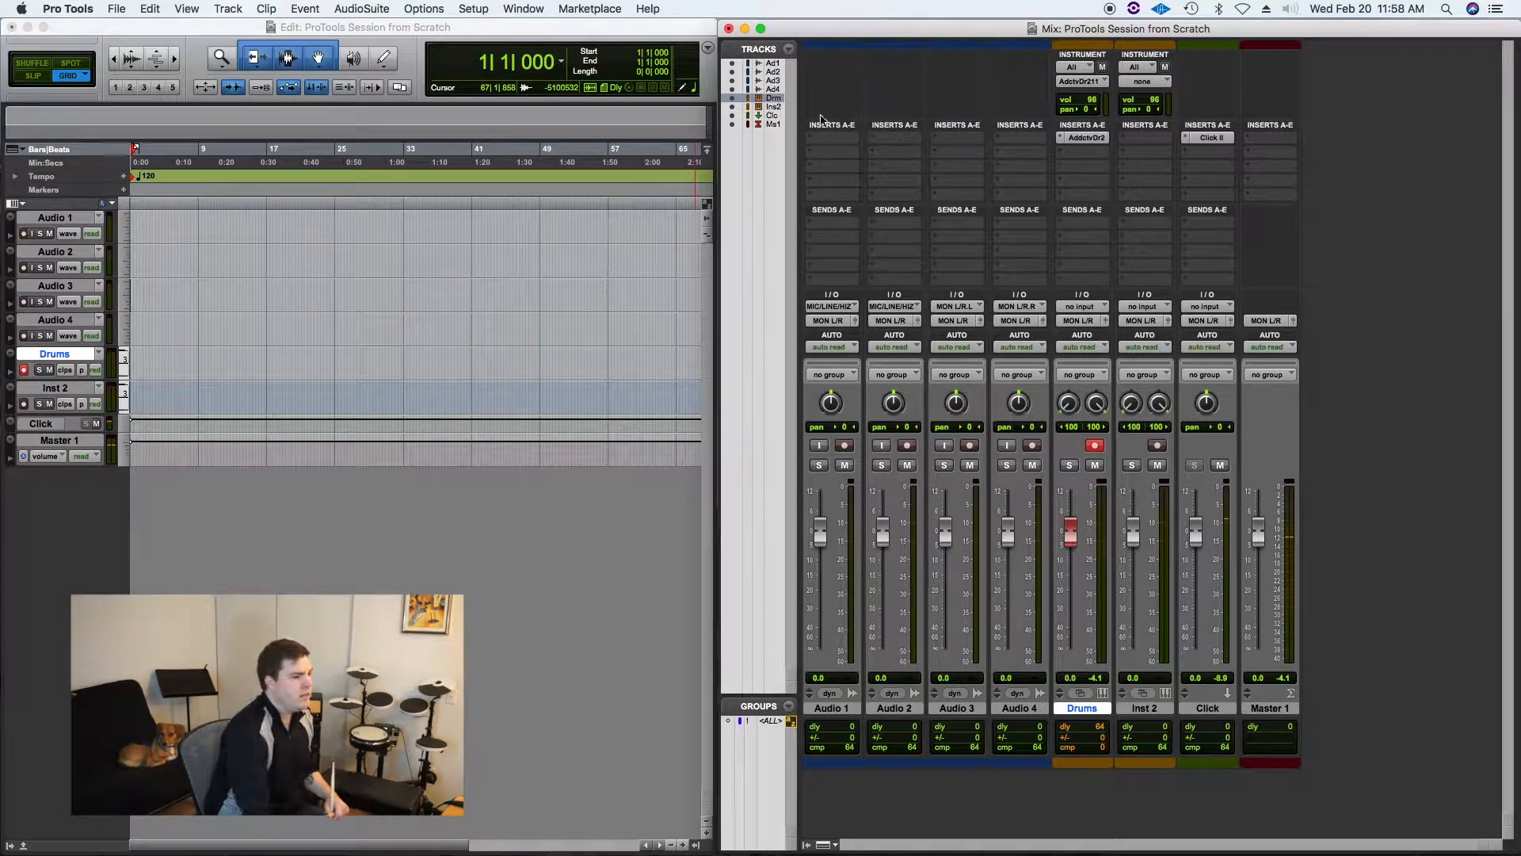
Step: Open the Transport window and position it over the empty lower area of the Edit window
{"action": "left_click", "coordinate": [523, 8]}
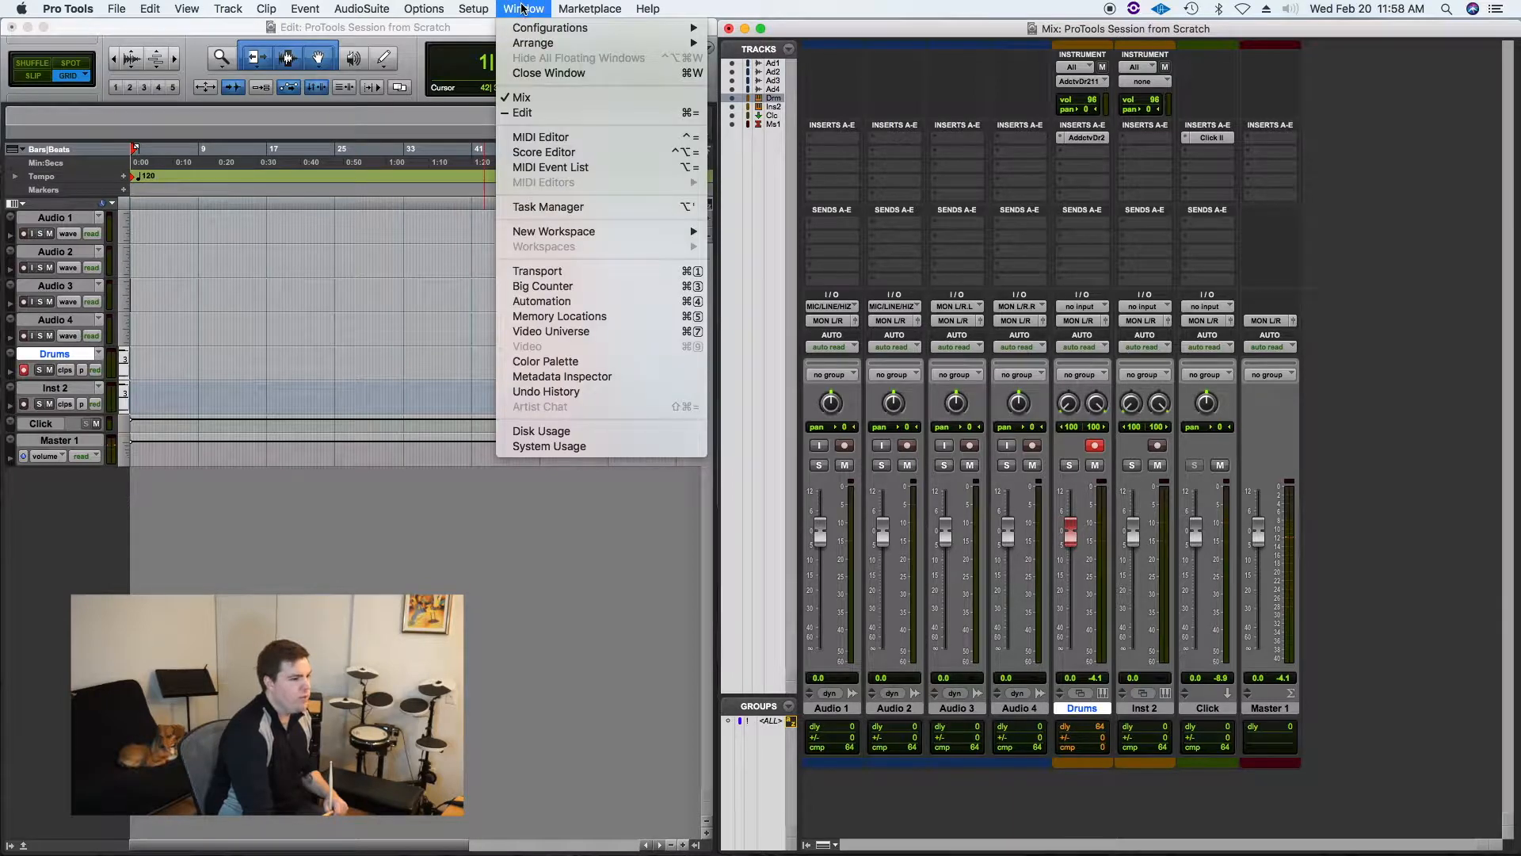
{"action": "left_click", "coordinate": [642, 274]}
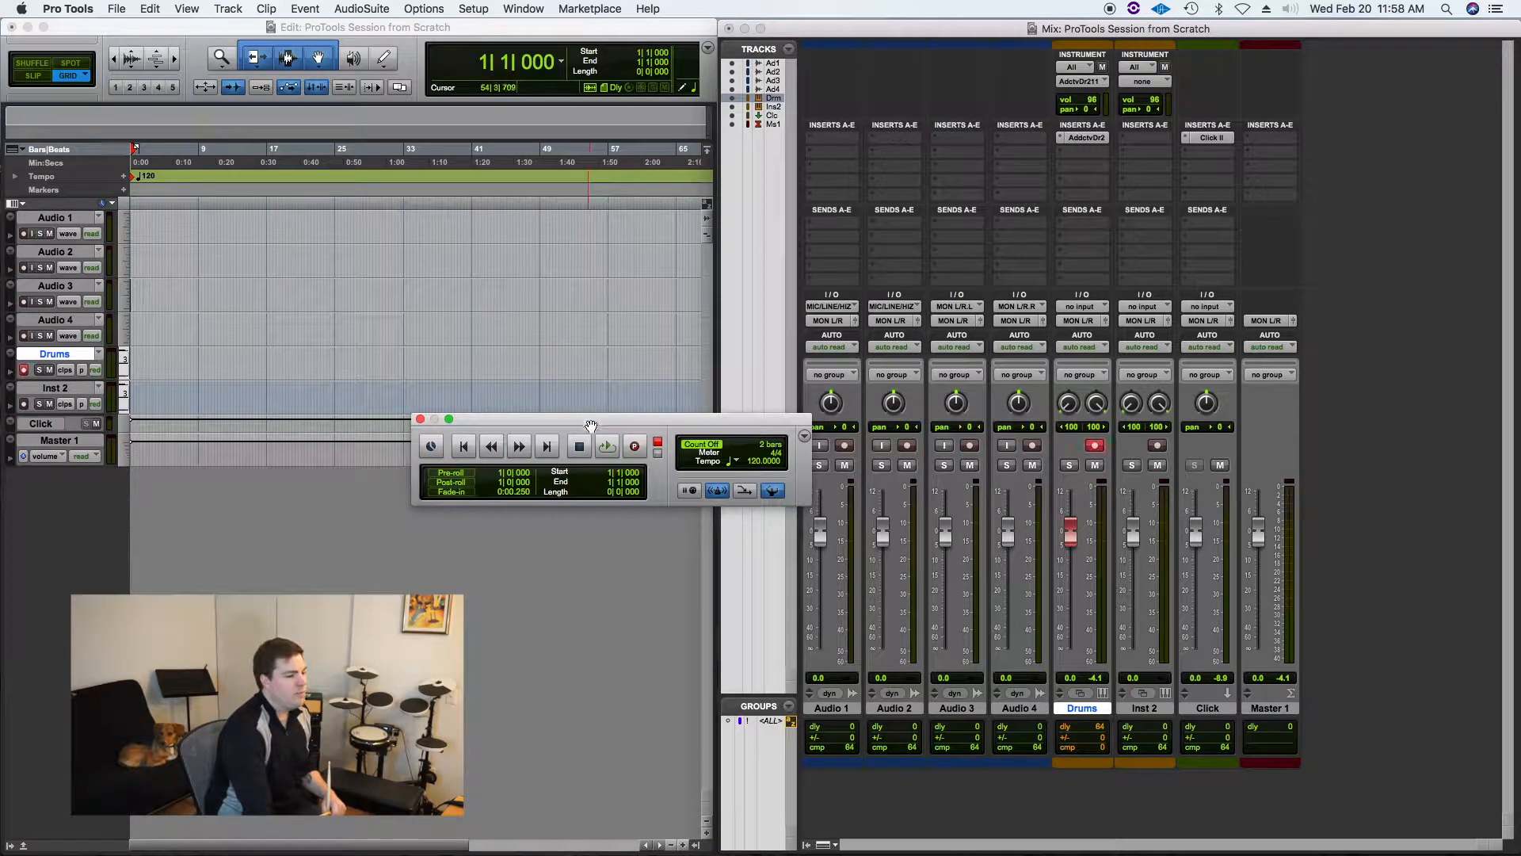
{"action": "left_click_drag", "start_coordinate": [596, 422], "coordinate": [473, 464]}
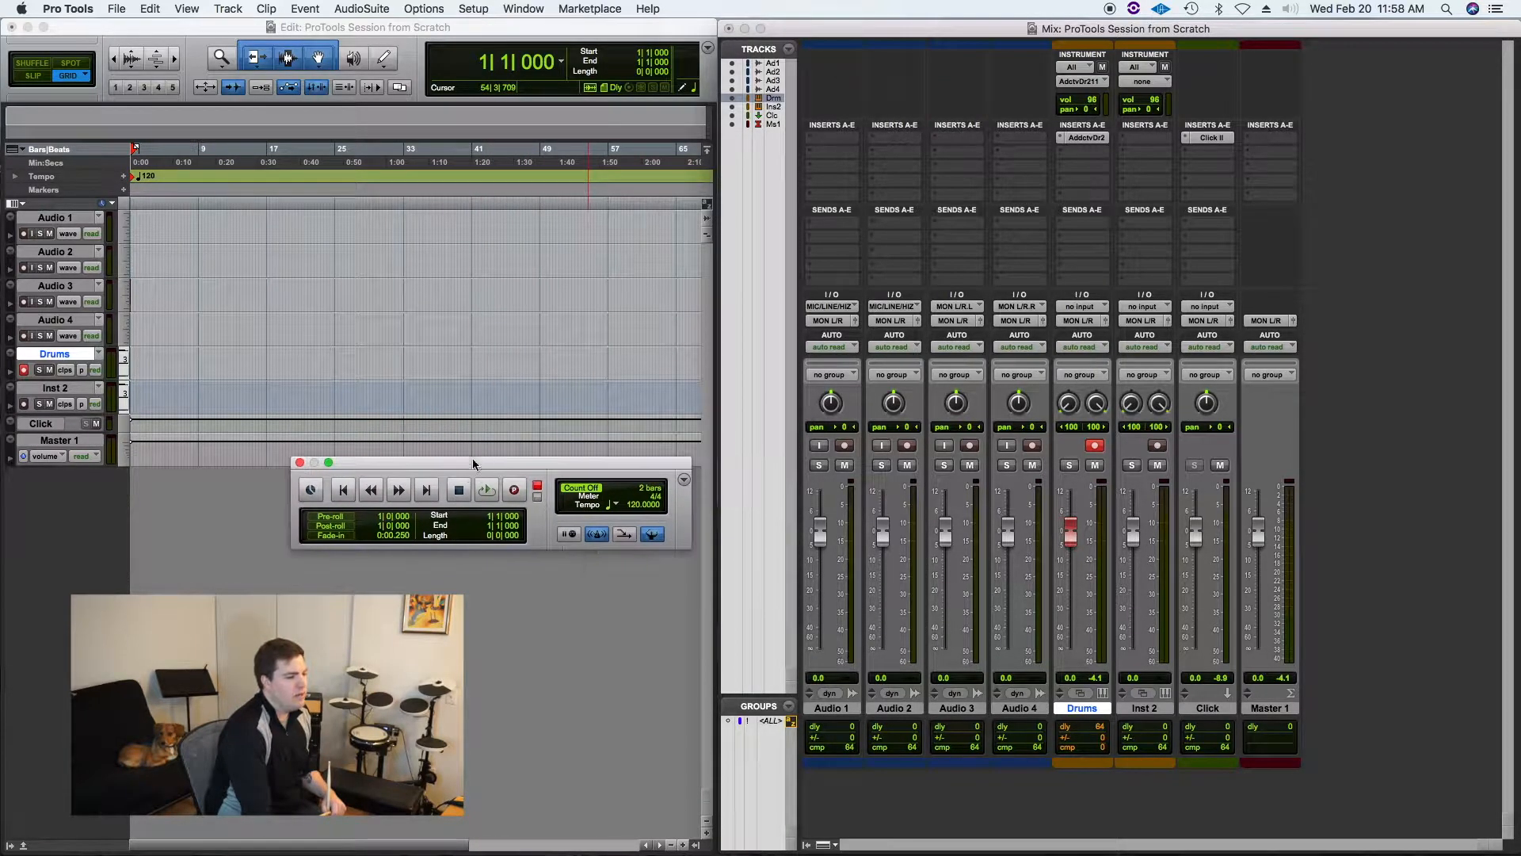
{"action": "left_click", "coordinate": [538, 12]}
{"action": "left_click", "coordinate": [555, 275]}
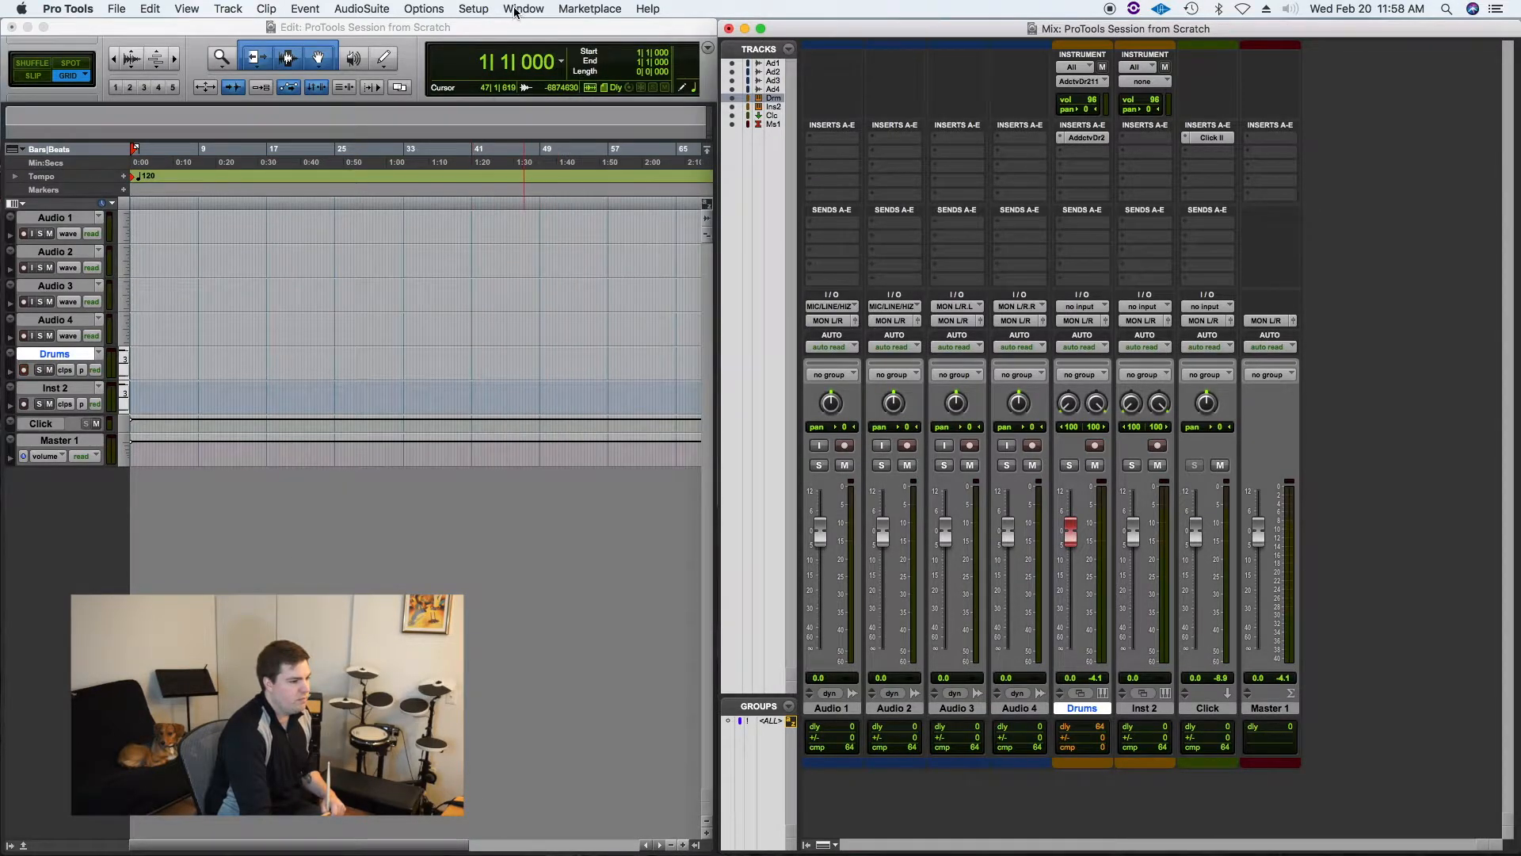
{"action": "left_click", "coordinate": [514, 11]}
{"action": "left_click", "coordinate": [592, 271]}
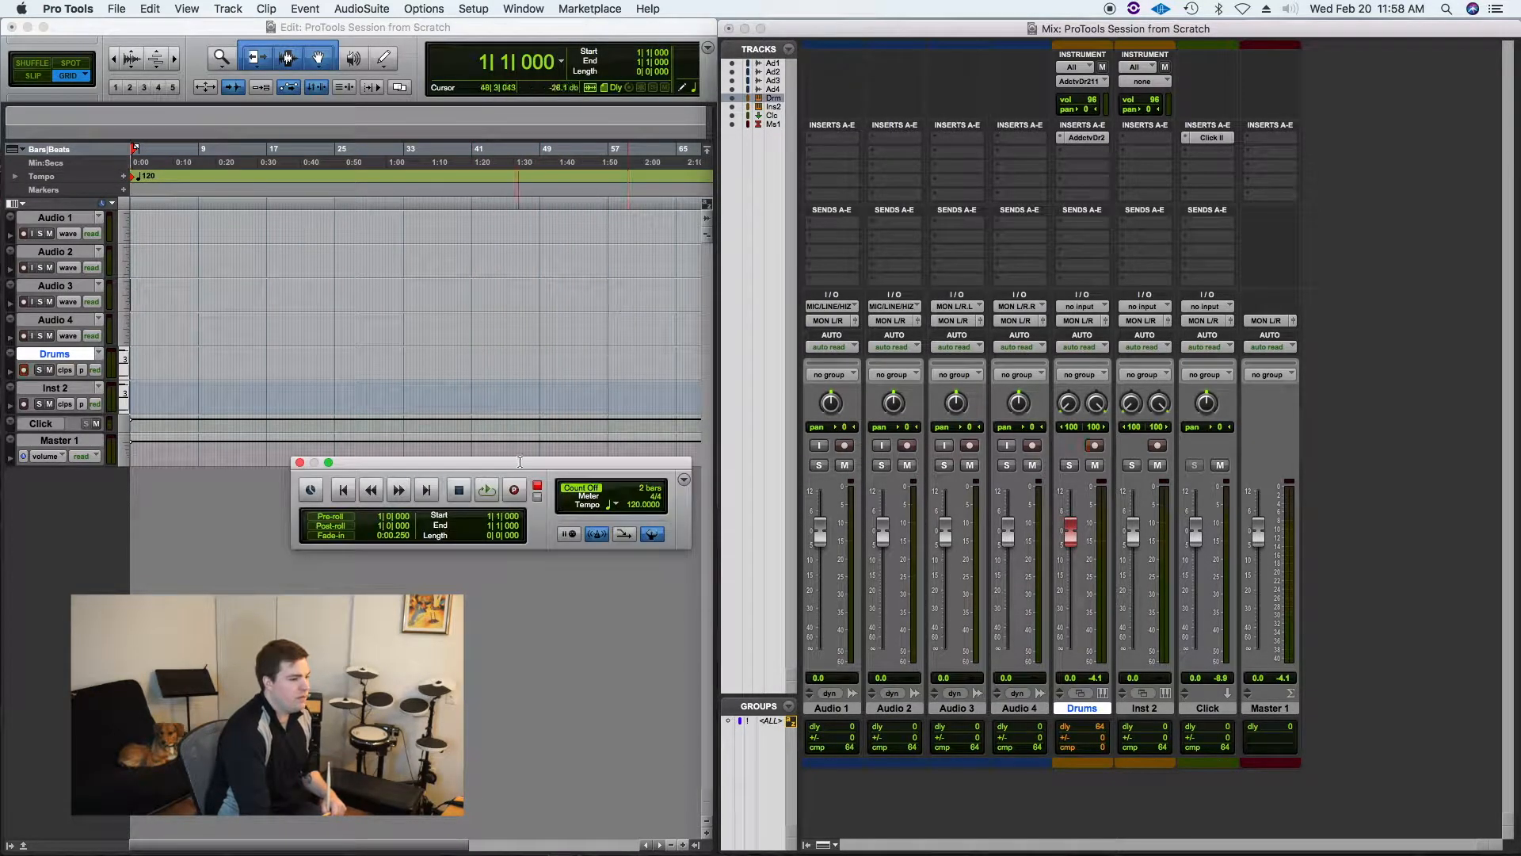
{"action": "left_click_drag", "start_coordinate": [520, 462], "coordinate": [454, 491]}
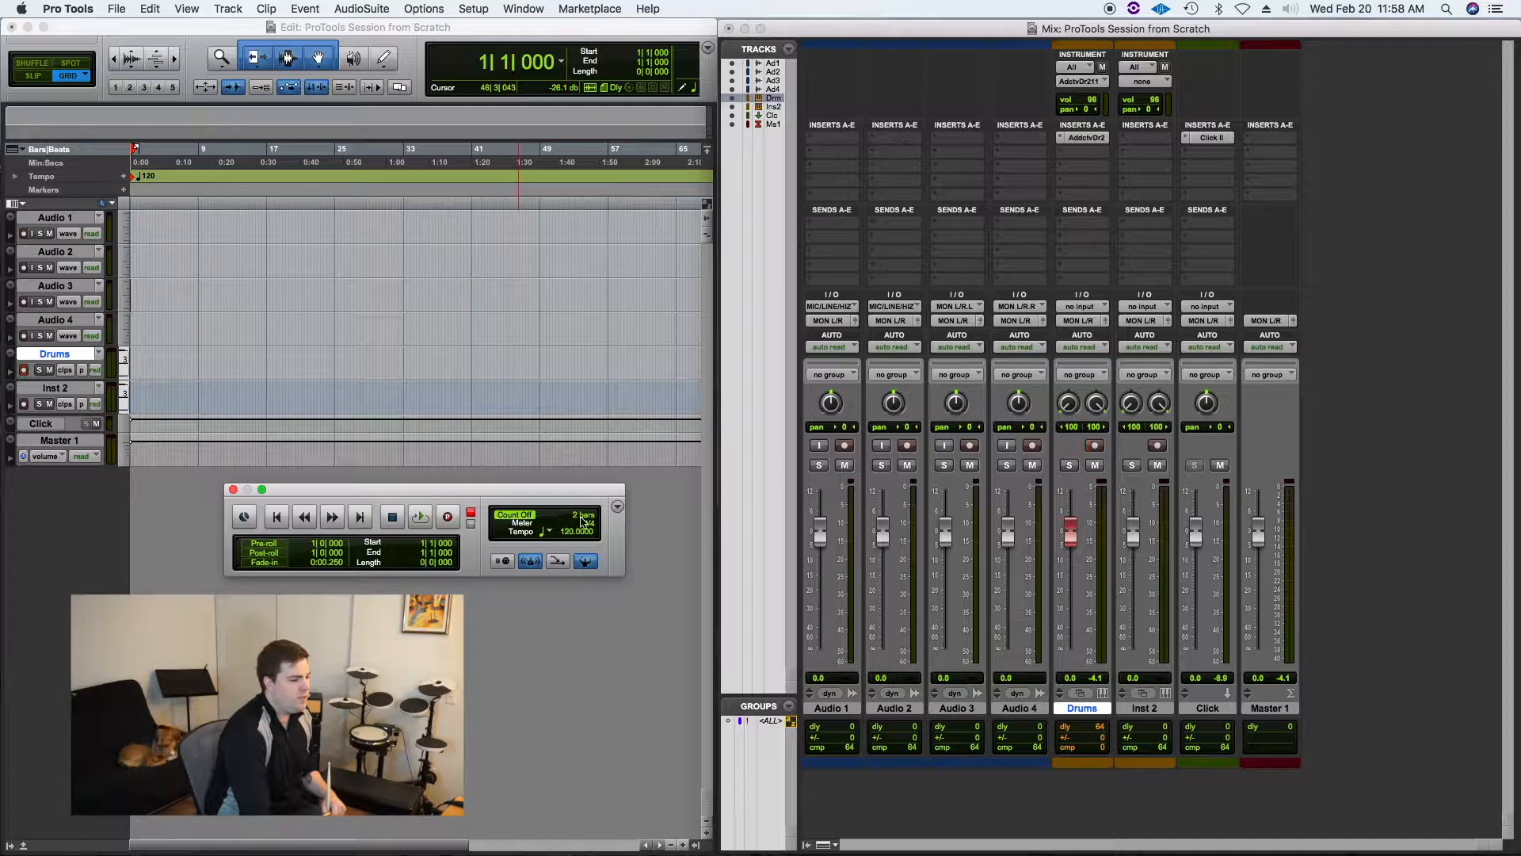
Step: Test playback using the Transport window's play and stop controls
{"action": "left_click", "coordinate": [421, 517]}
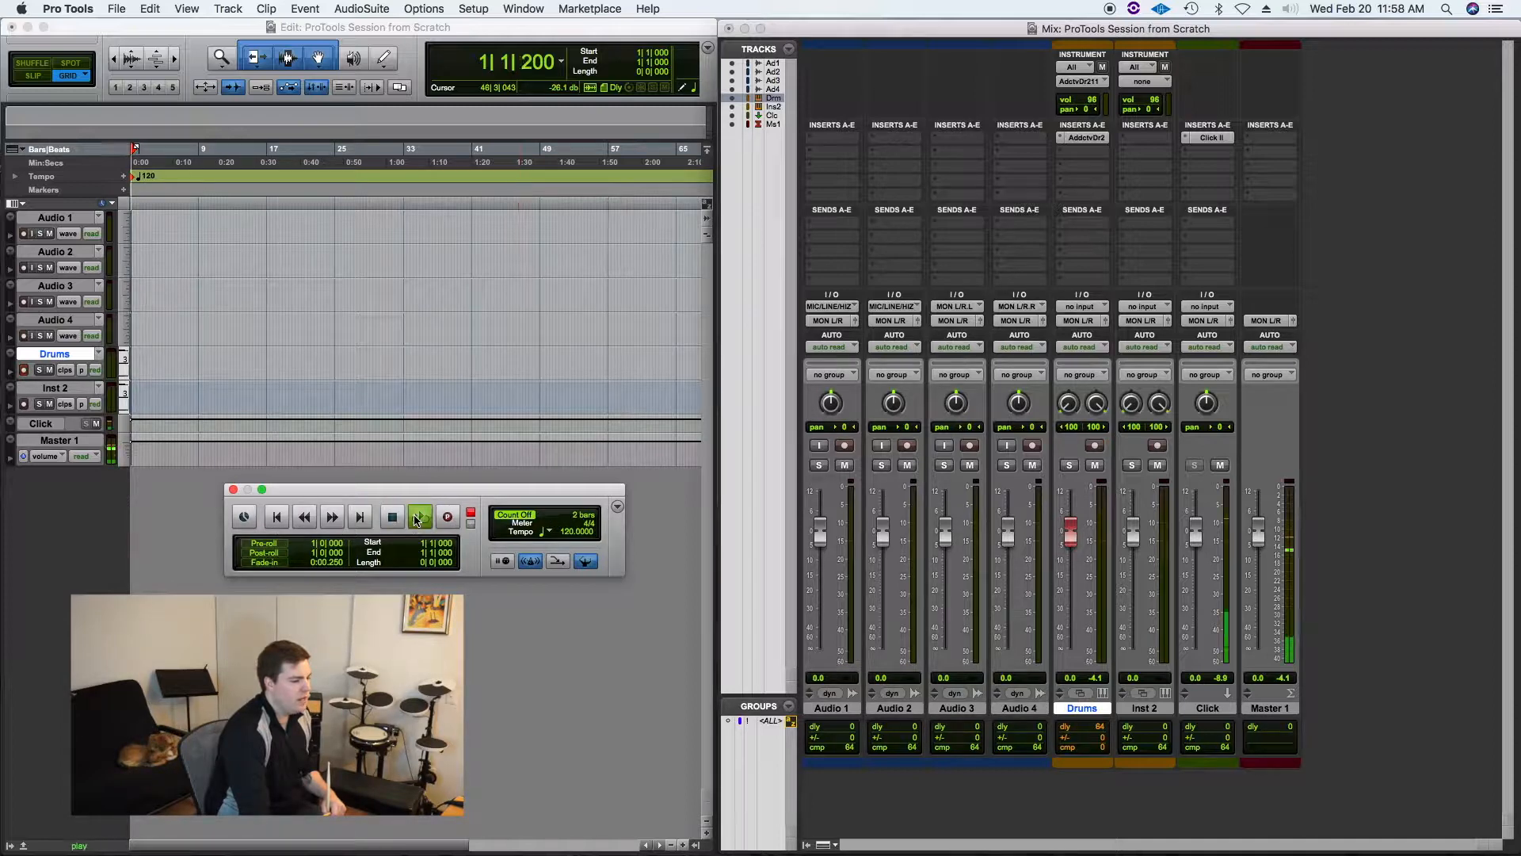
{"action": "left_click", "coordinate": [394, 517]}
{"action": "key", "text": "shift+r"}
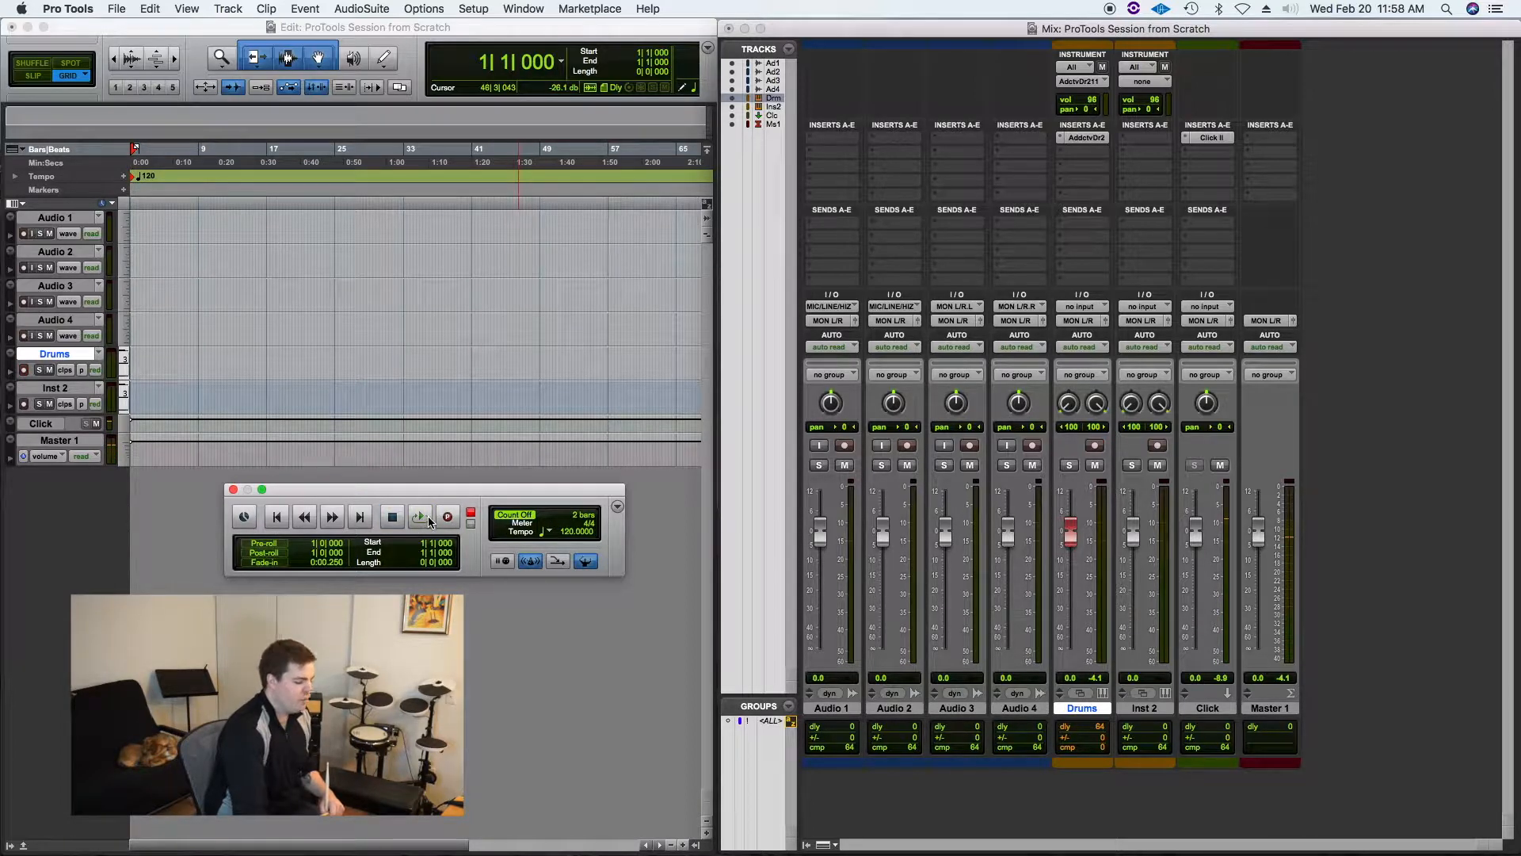
{"action": "left_click", "coordinate": [421, 517]}
{"action": "left_click", "coordinate": [421, 517]}
{"action": "left_click", "coordinate": [428, 521]}
{"action": "left_click", "coordinate": [429, 522]}
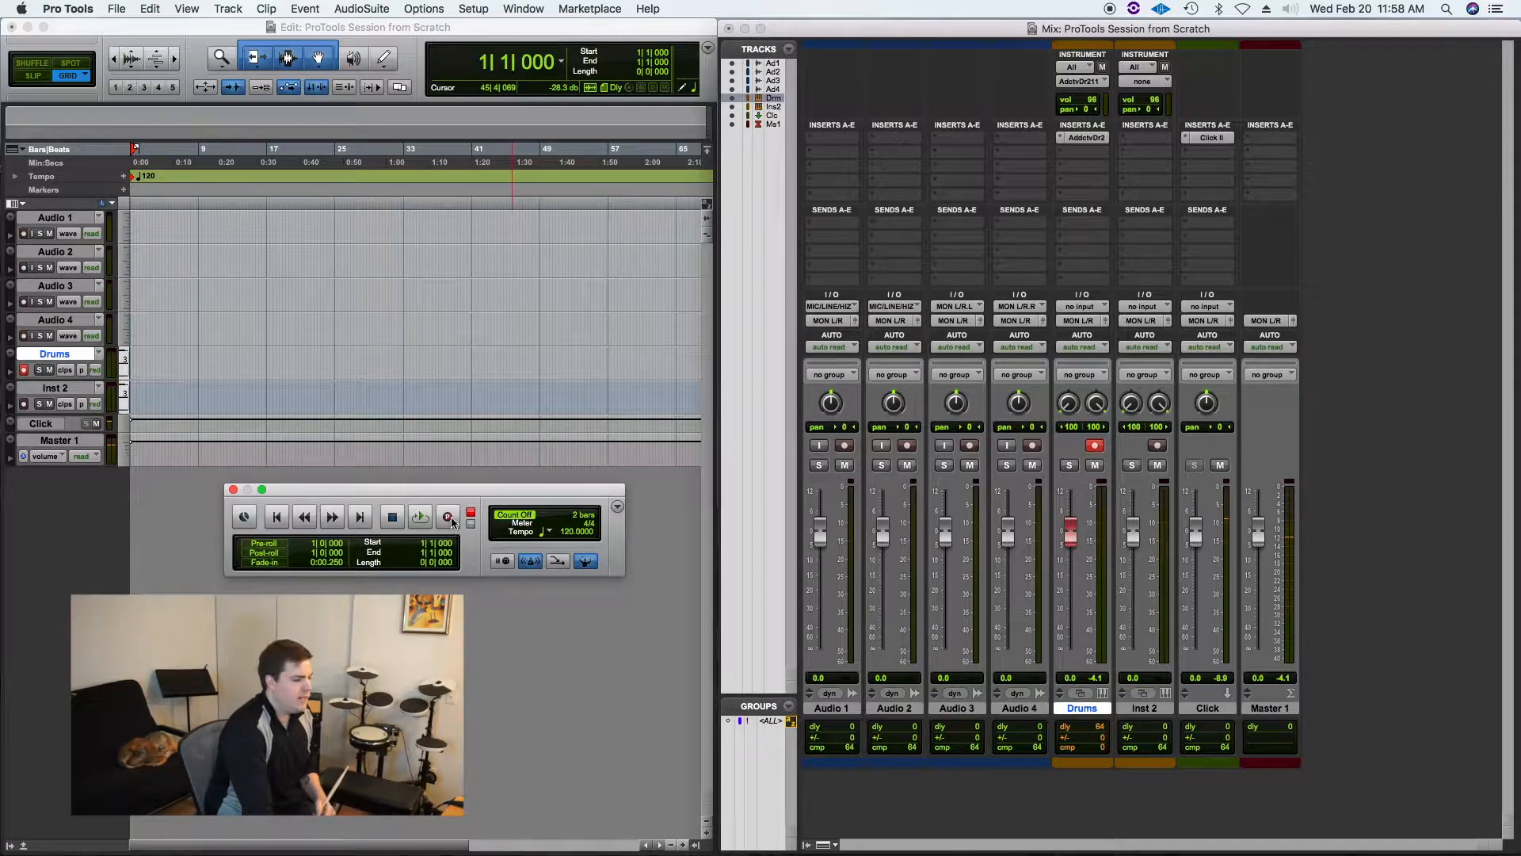
{"action": "left_click", "coordinate": [478, 8]}
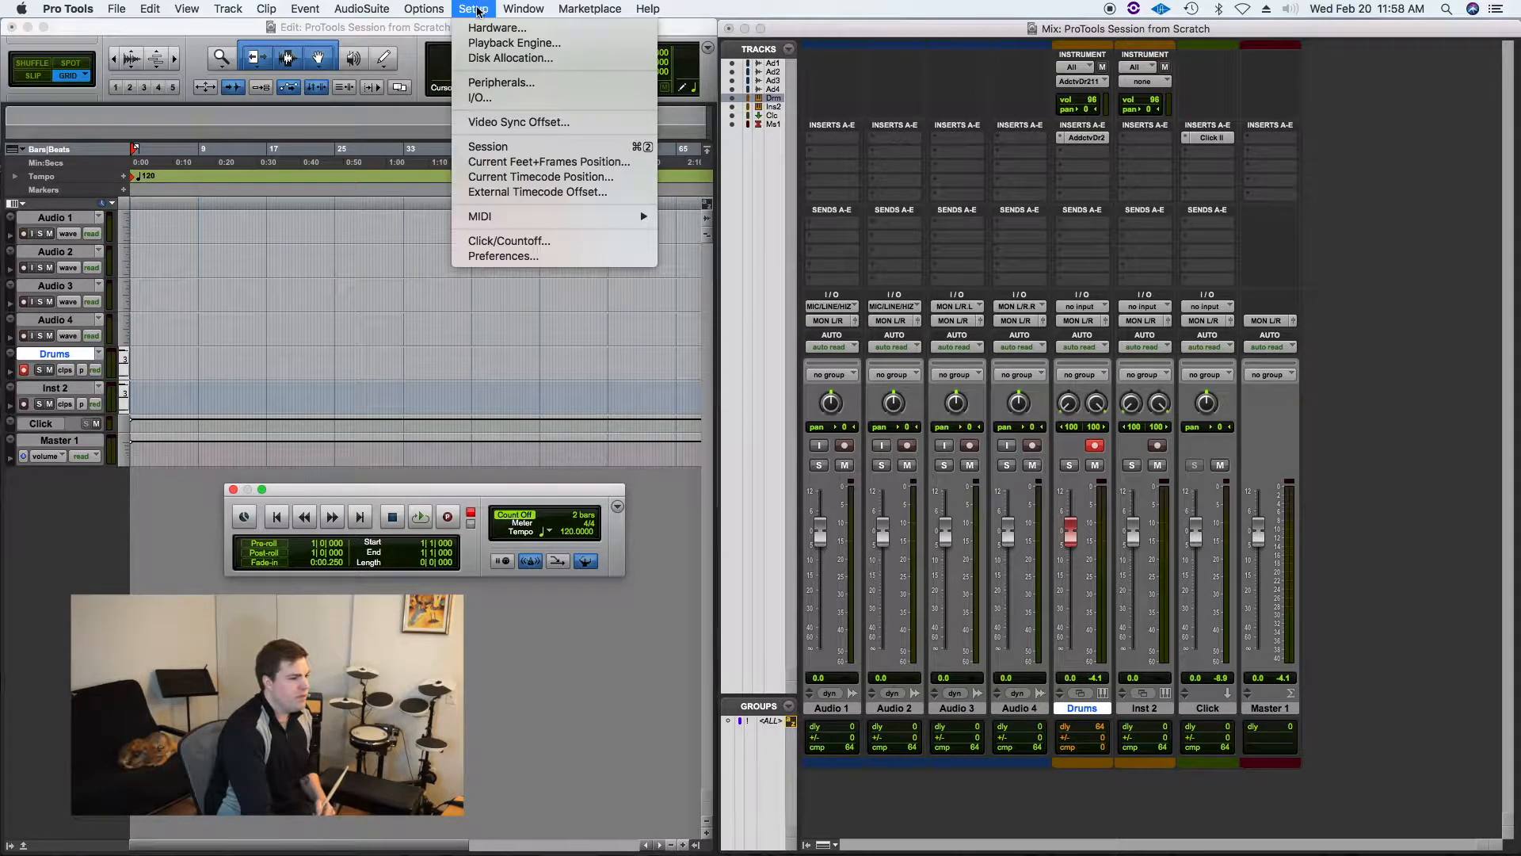
{"action": "mouse_move", "coordinate": [431, 9]}
{"action": "left_click", "coordinate": [426, 8]}
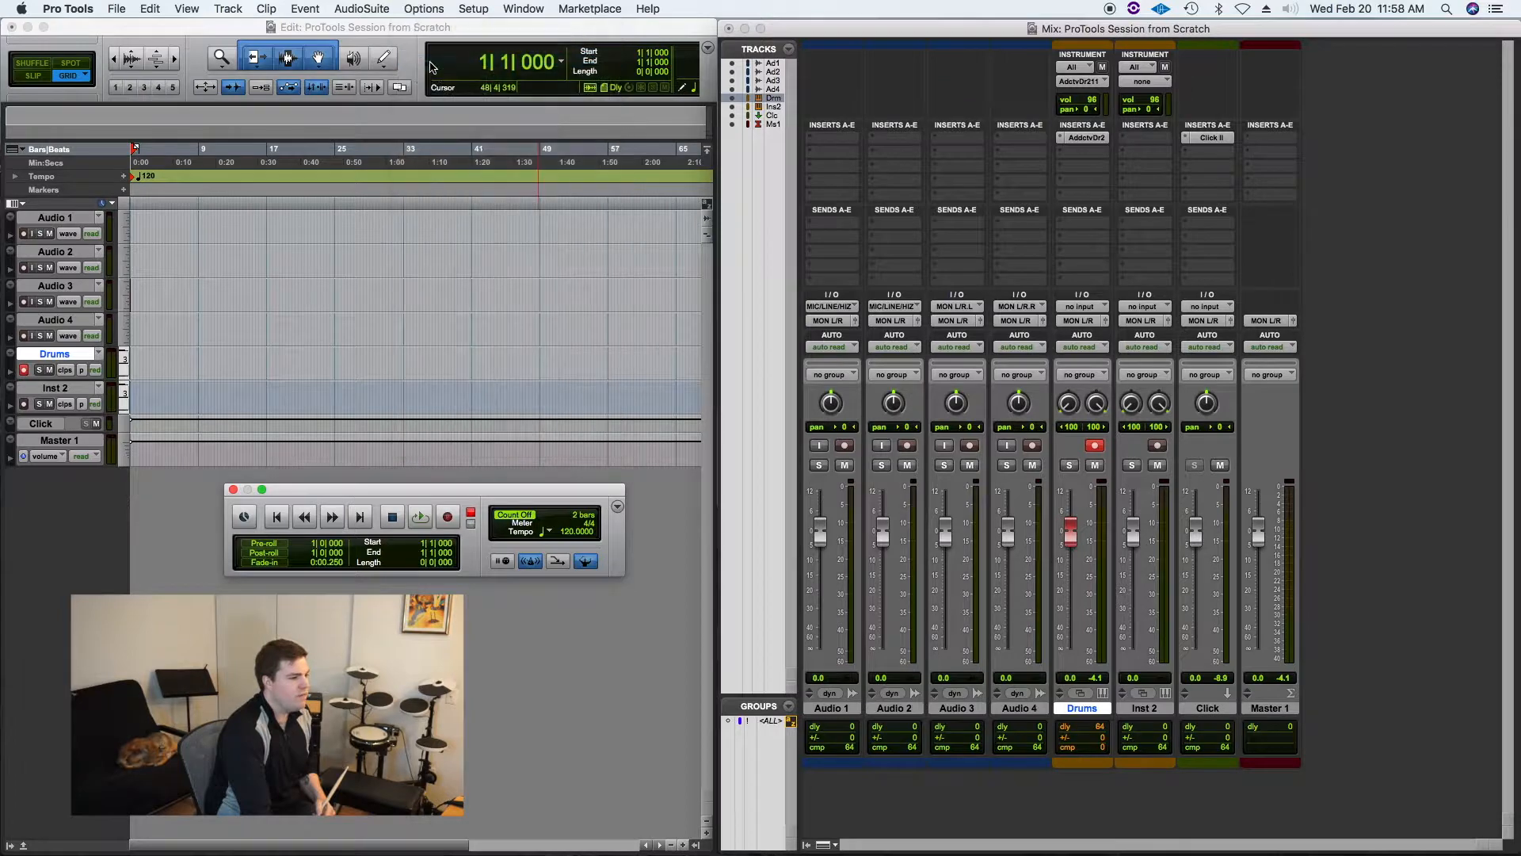
Step: Move the Transport window and try the options of its play and record buttons
{"action": "left_click_drag", "start_coordinate": [432, 489], "coordinate": [408, 468]}
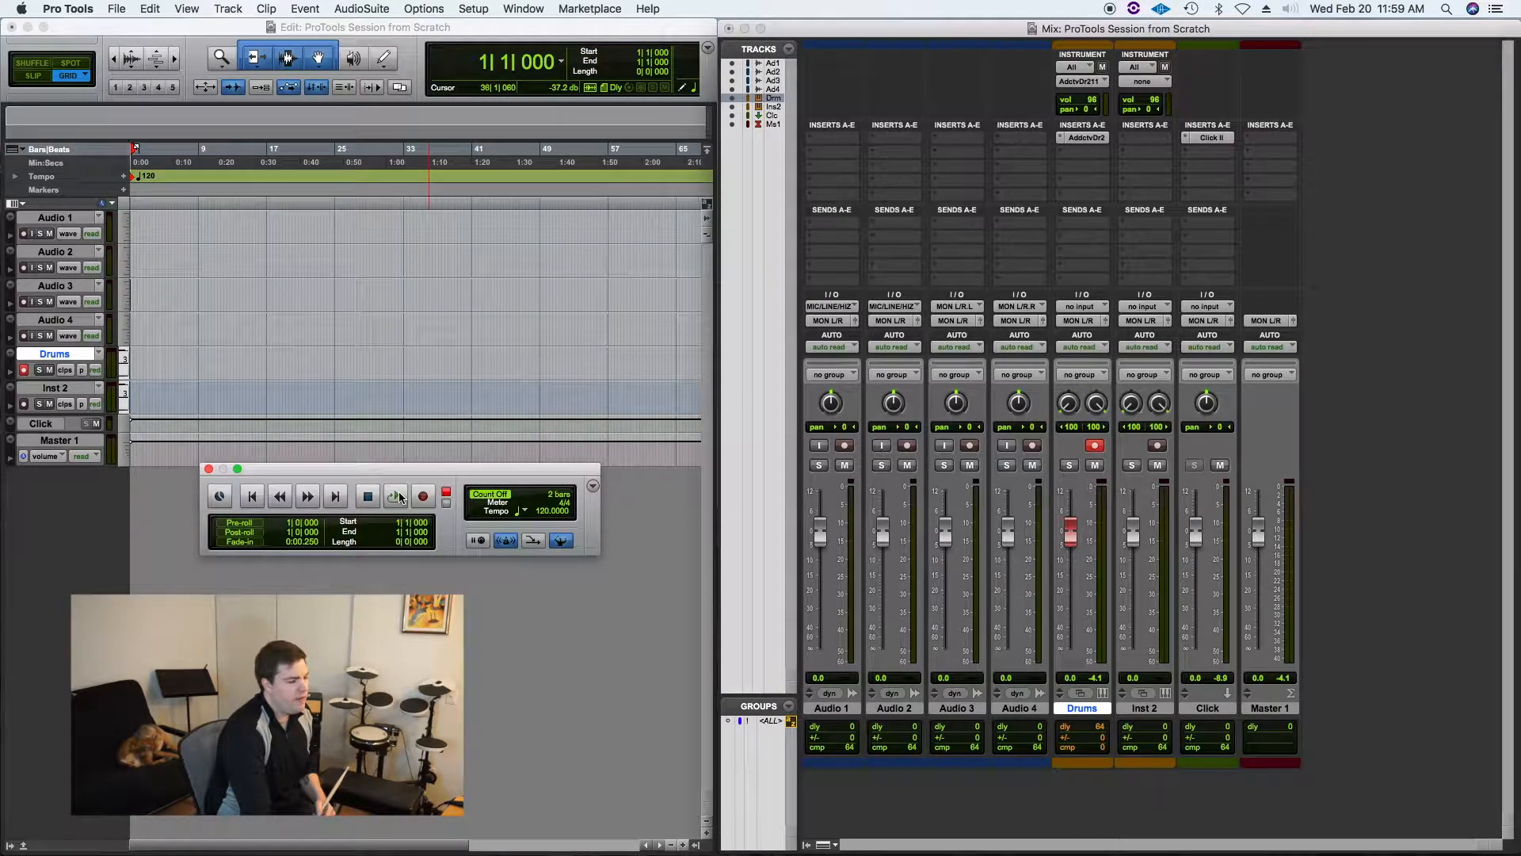
{"action": "right_click", "coordinate": [399, 496]}
{"action": "left_click", "coordinate": [443, 496]}
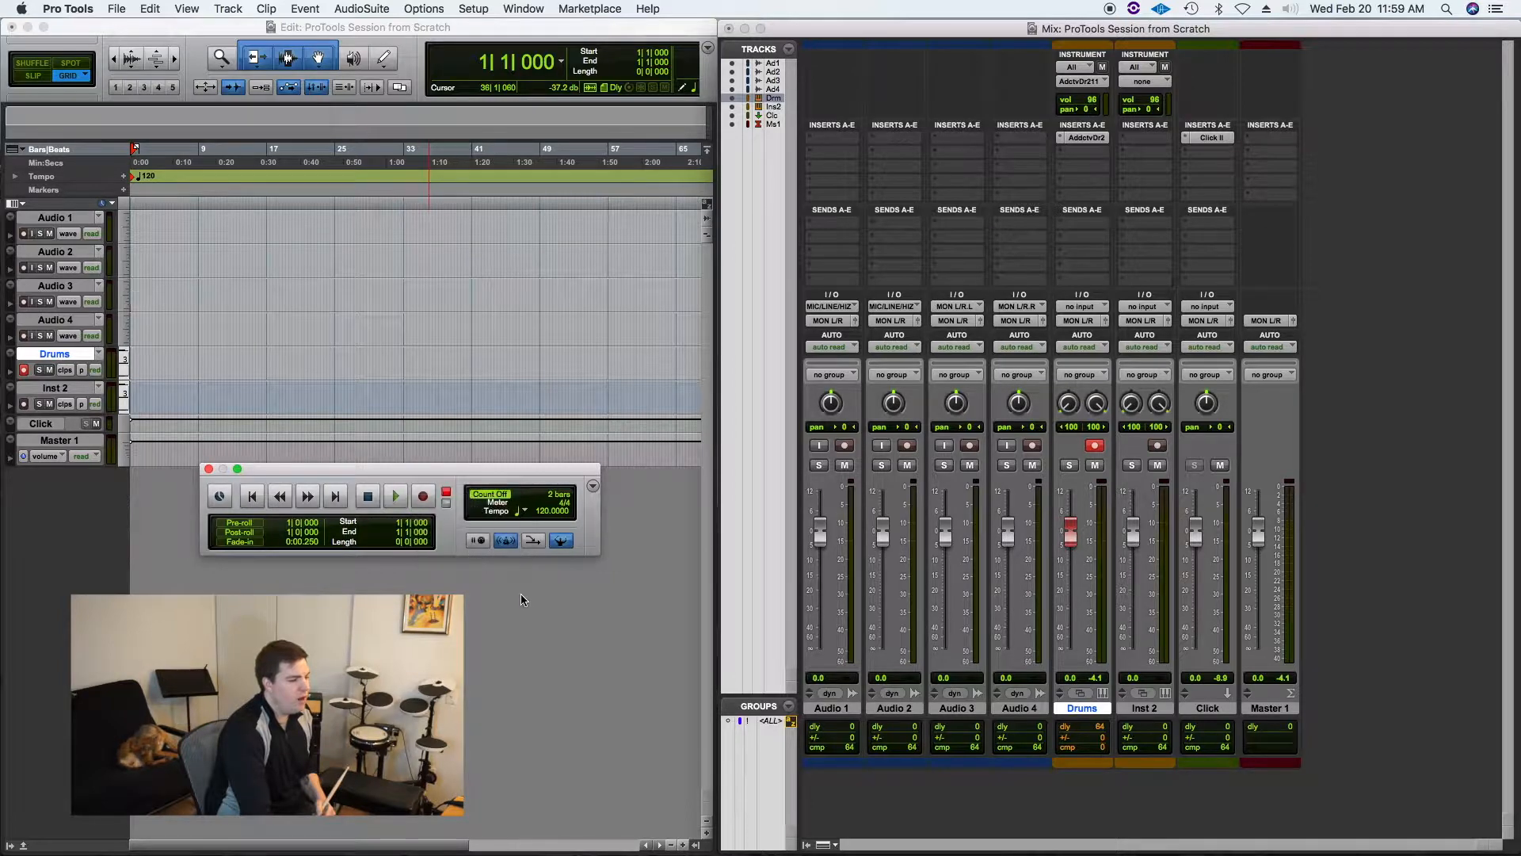
{"action": "left_click", "coordinate": [397, 494]}
{"action": "left_click", "coordinate": [374, 497]}
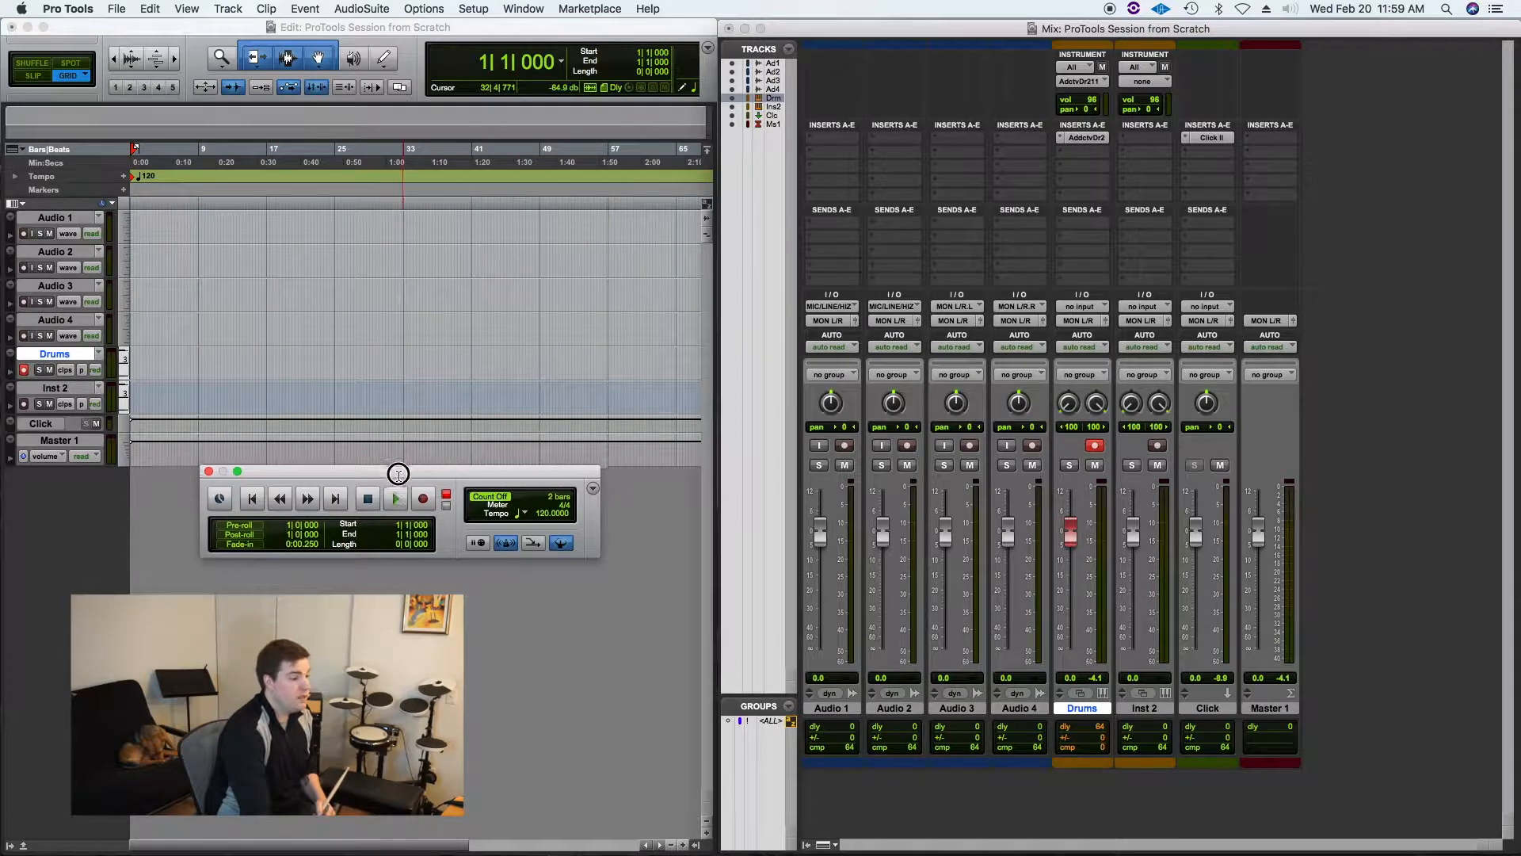
{"action": "left_click_drag", "start_coordinate": [401, 469], "coordinate": [404, 493]}
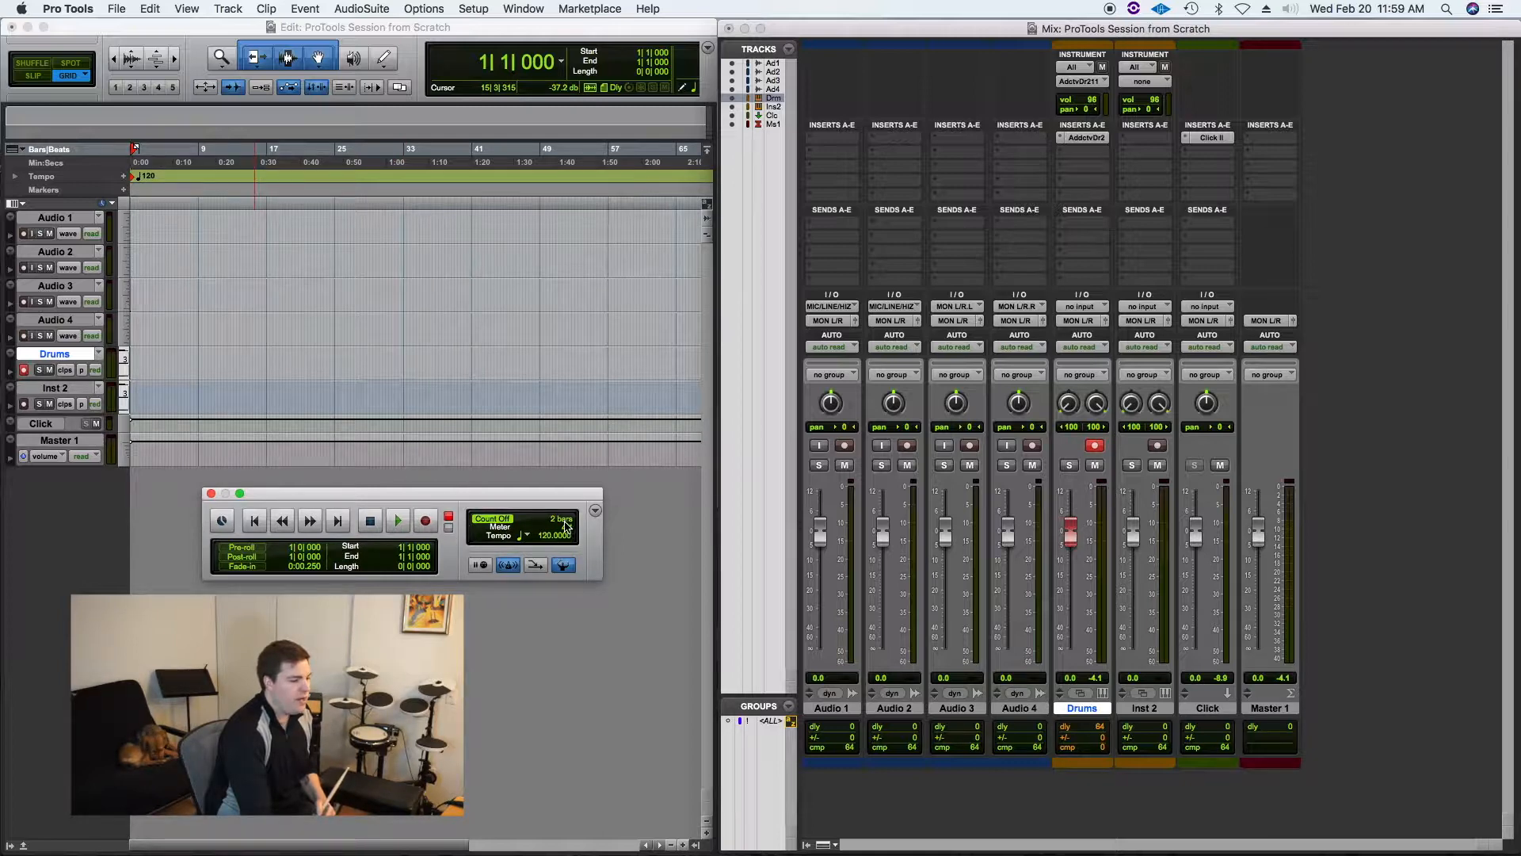
Step: Set the session tempo to 85 BPM in the Transport window and audition playback at the new tempo
{"action": "key", "text": "space"}
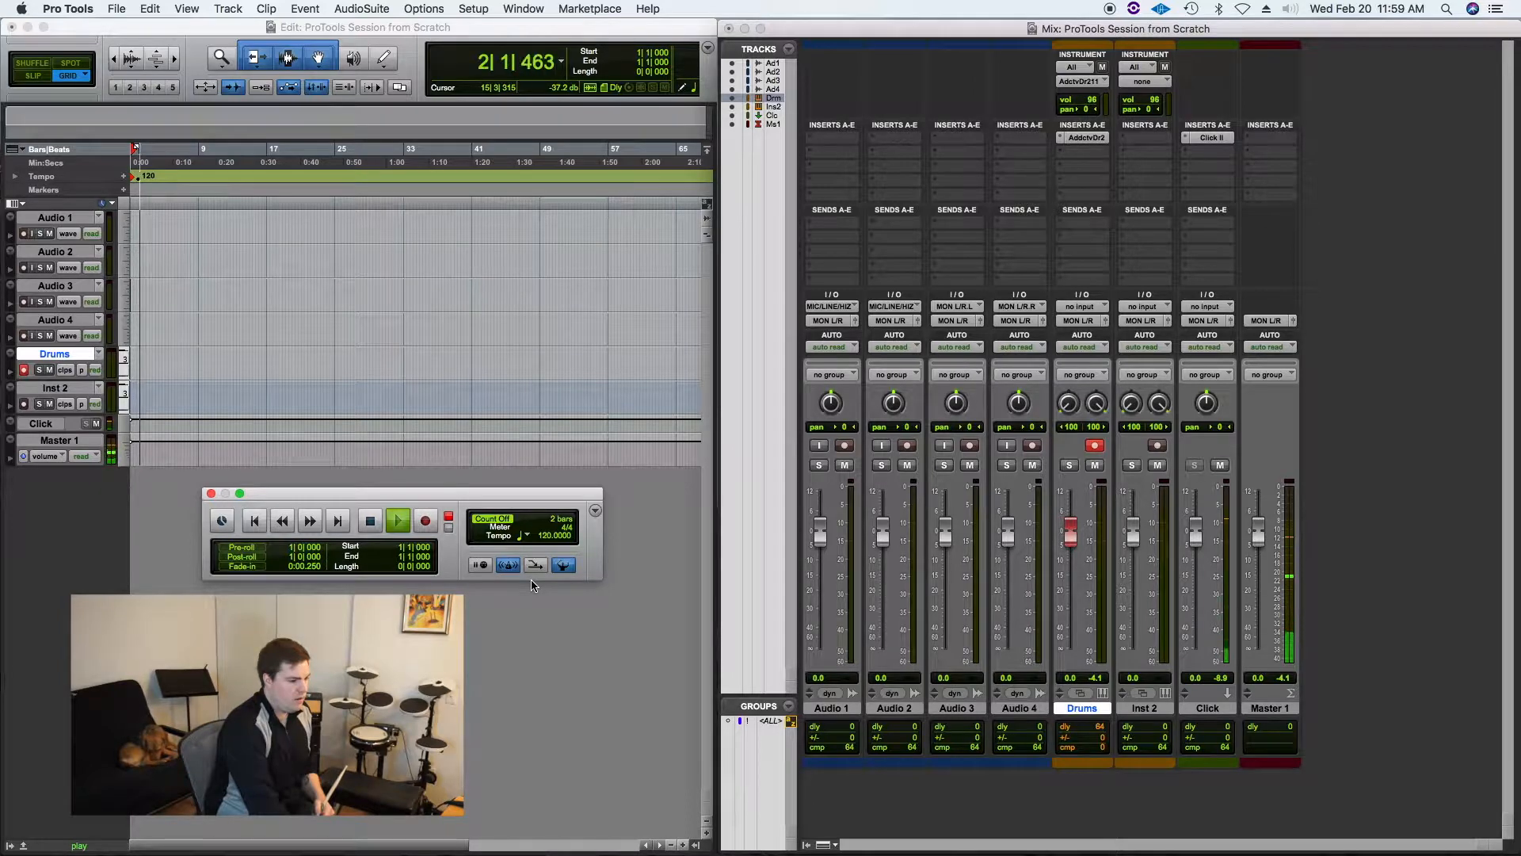
{"action": "key", "text": "space"}
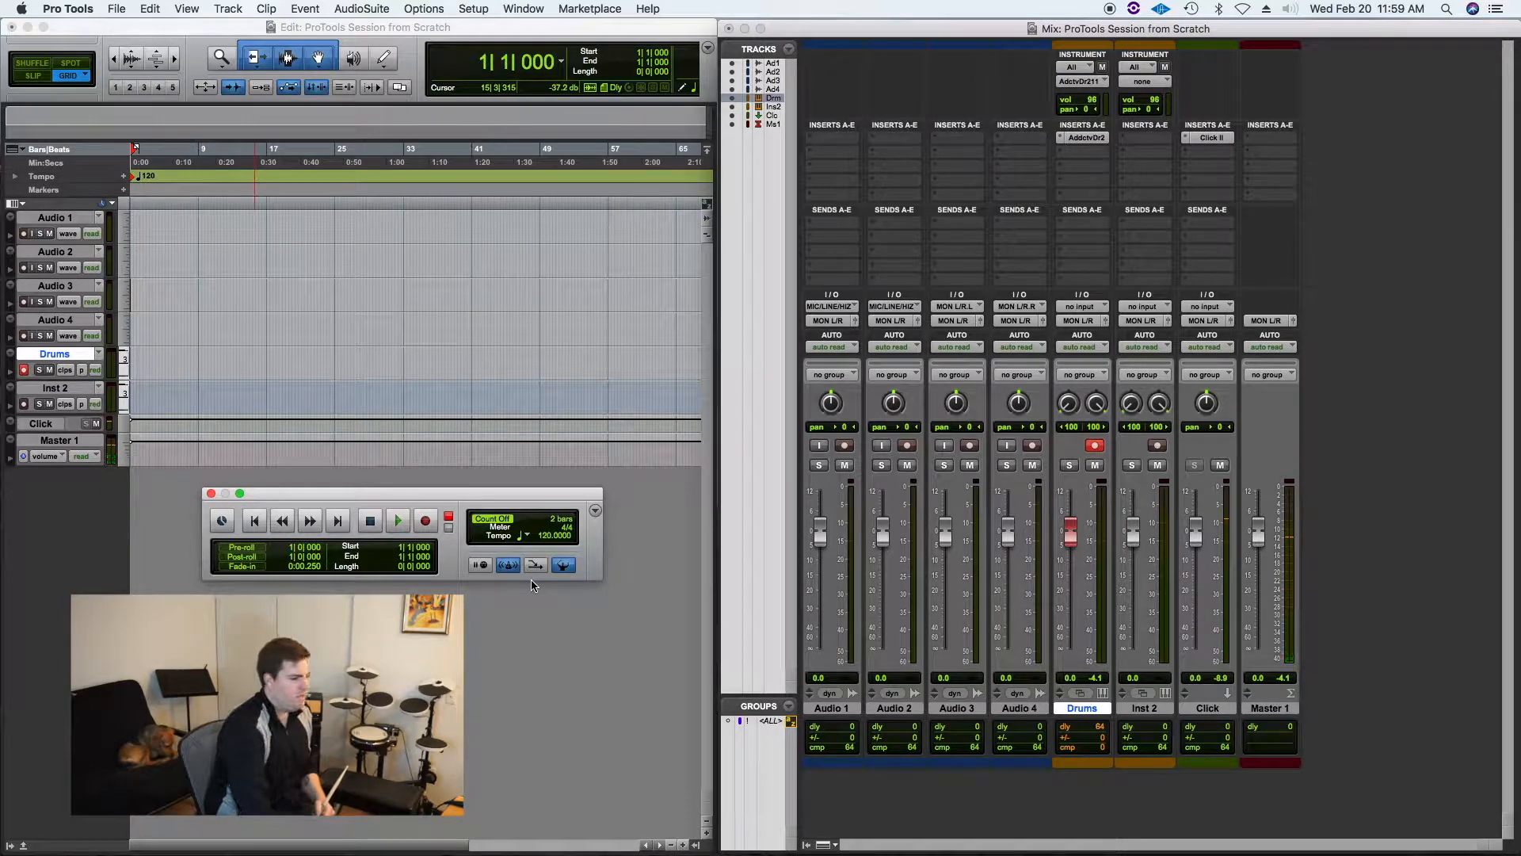
{"action": "left_click", "coordinate": [545, 536]}
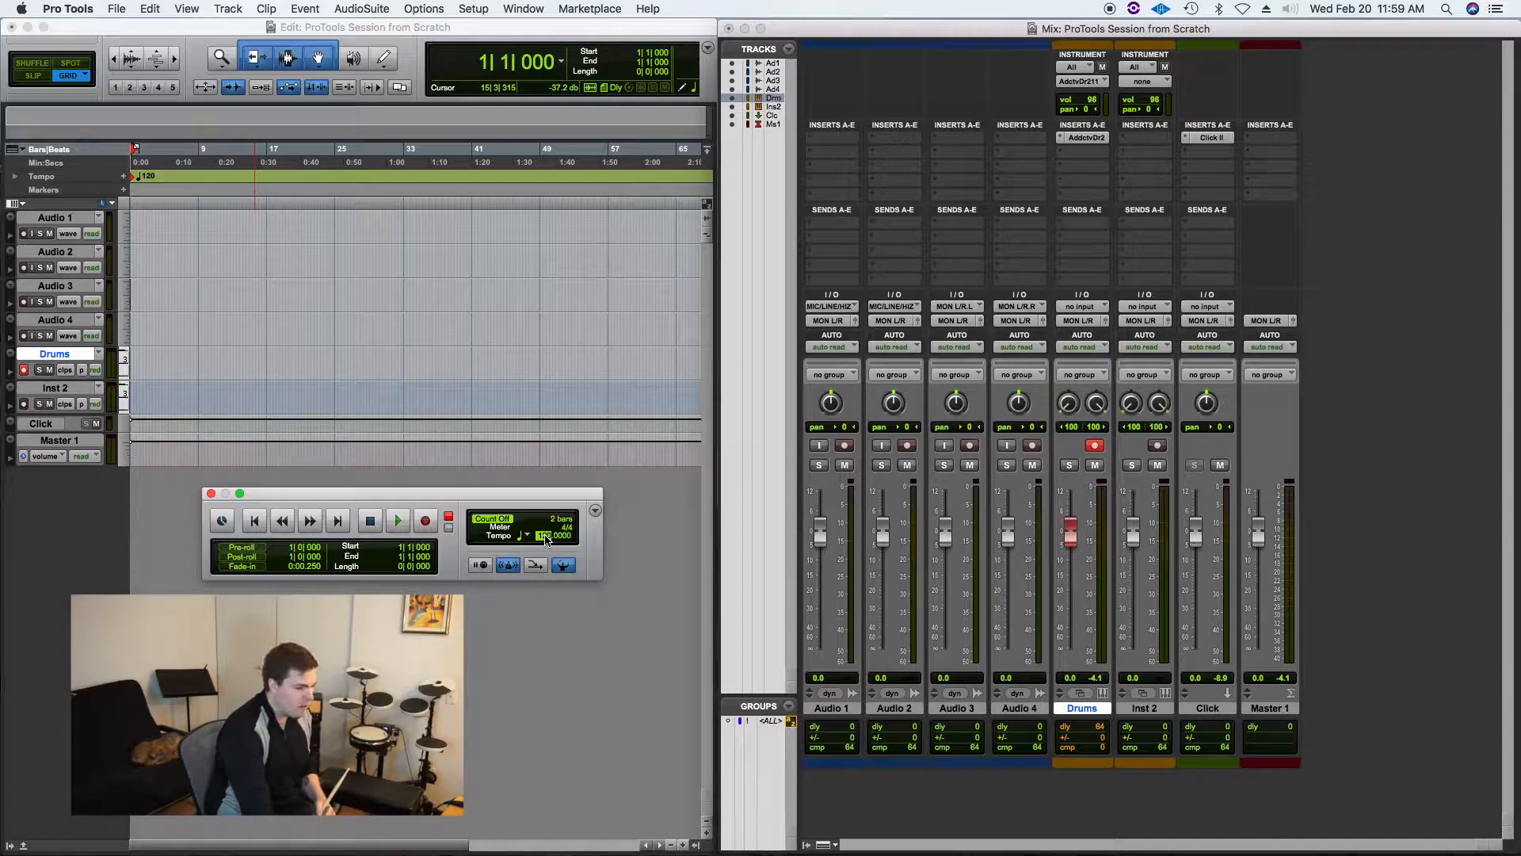
{"action": "type", "text": "85"}
{"action": "key", "text": "Return"}
{"action": "key", "text": "space"}
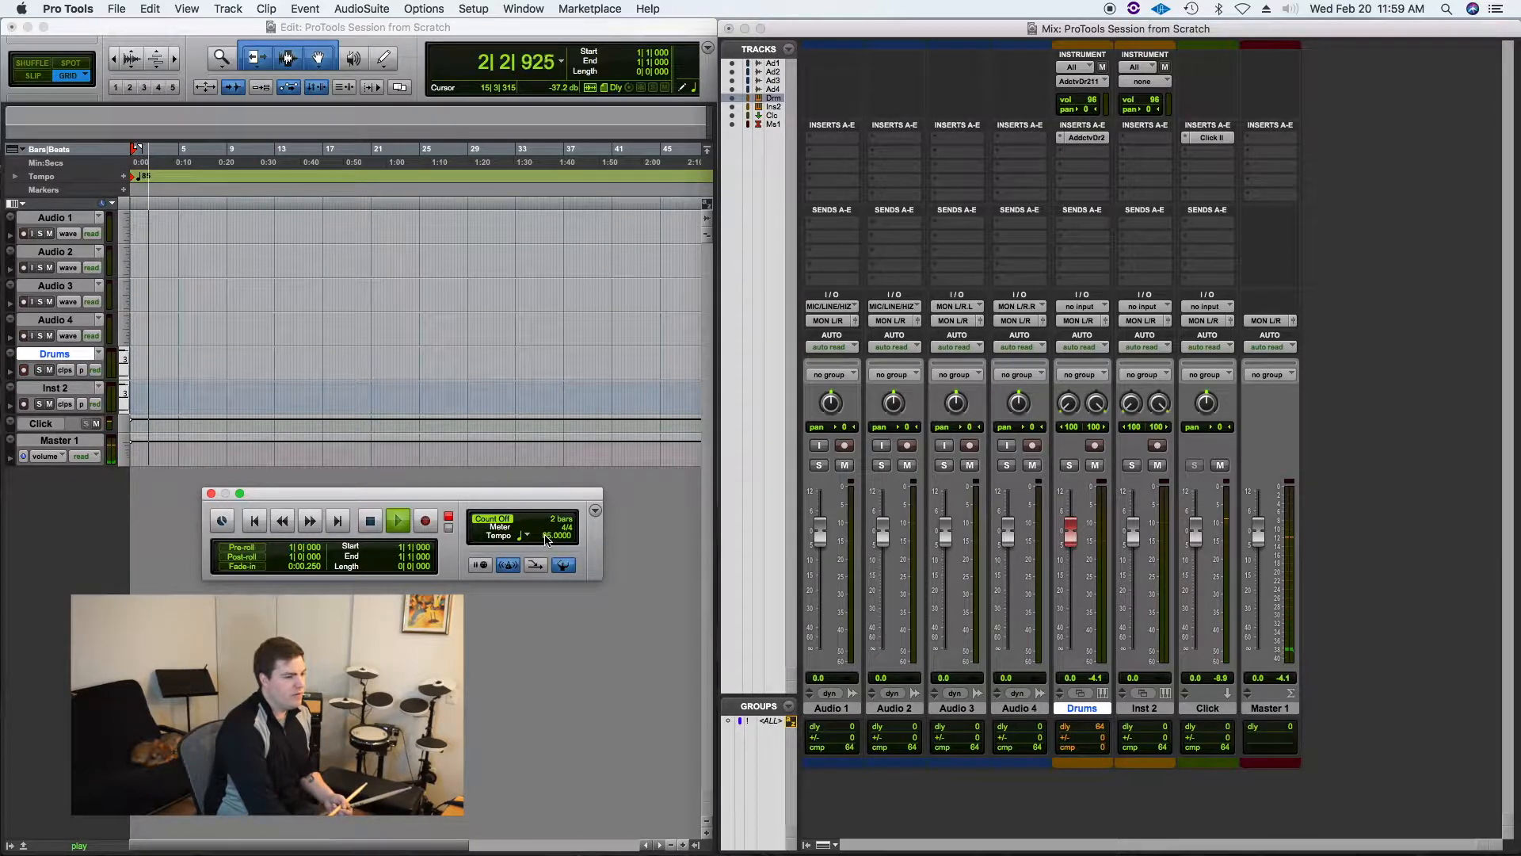
{"action": "key", "text": "space"}
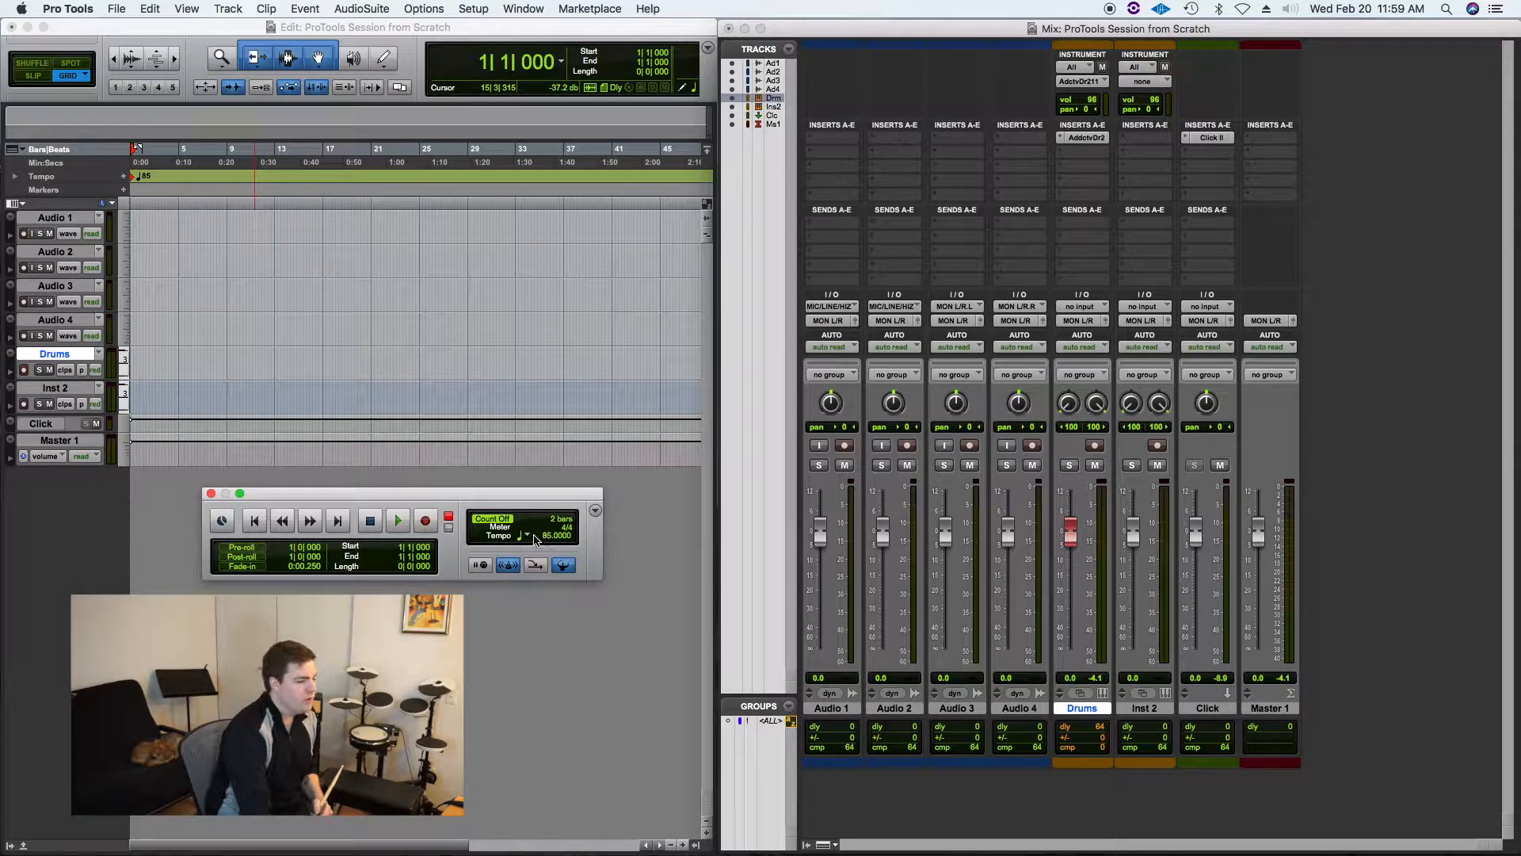
Step: Play and stop the session again to hear the click at 85 BPM
{"action": "key", "text": "space"}
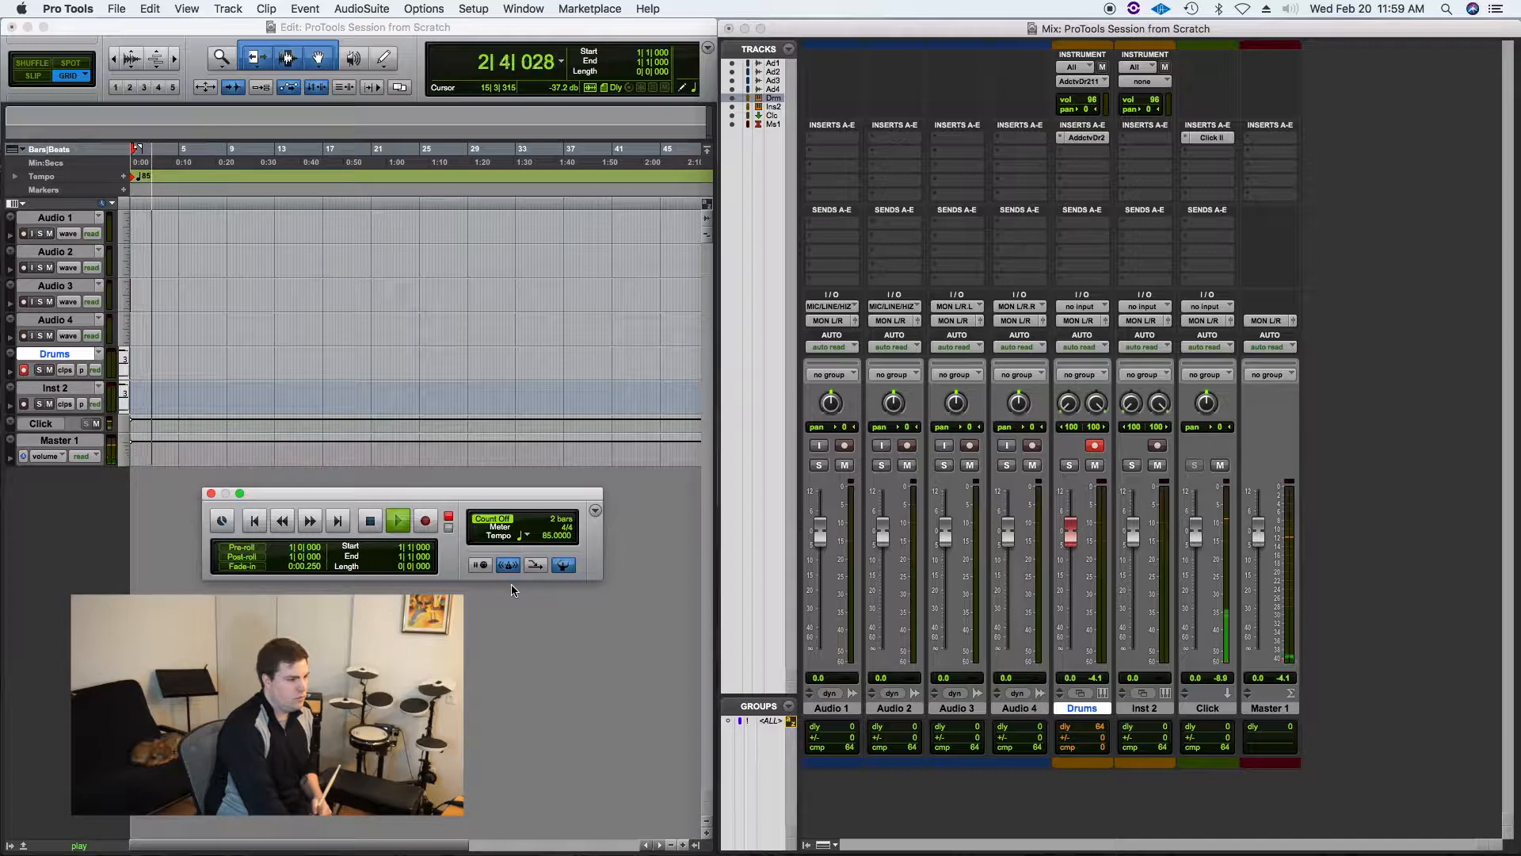
{"action": "key", "text": "space"}
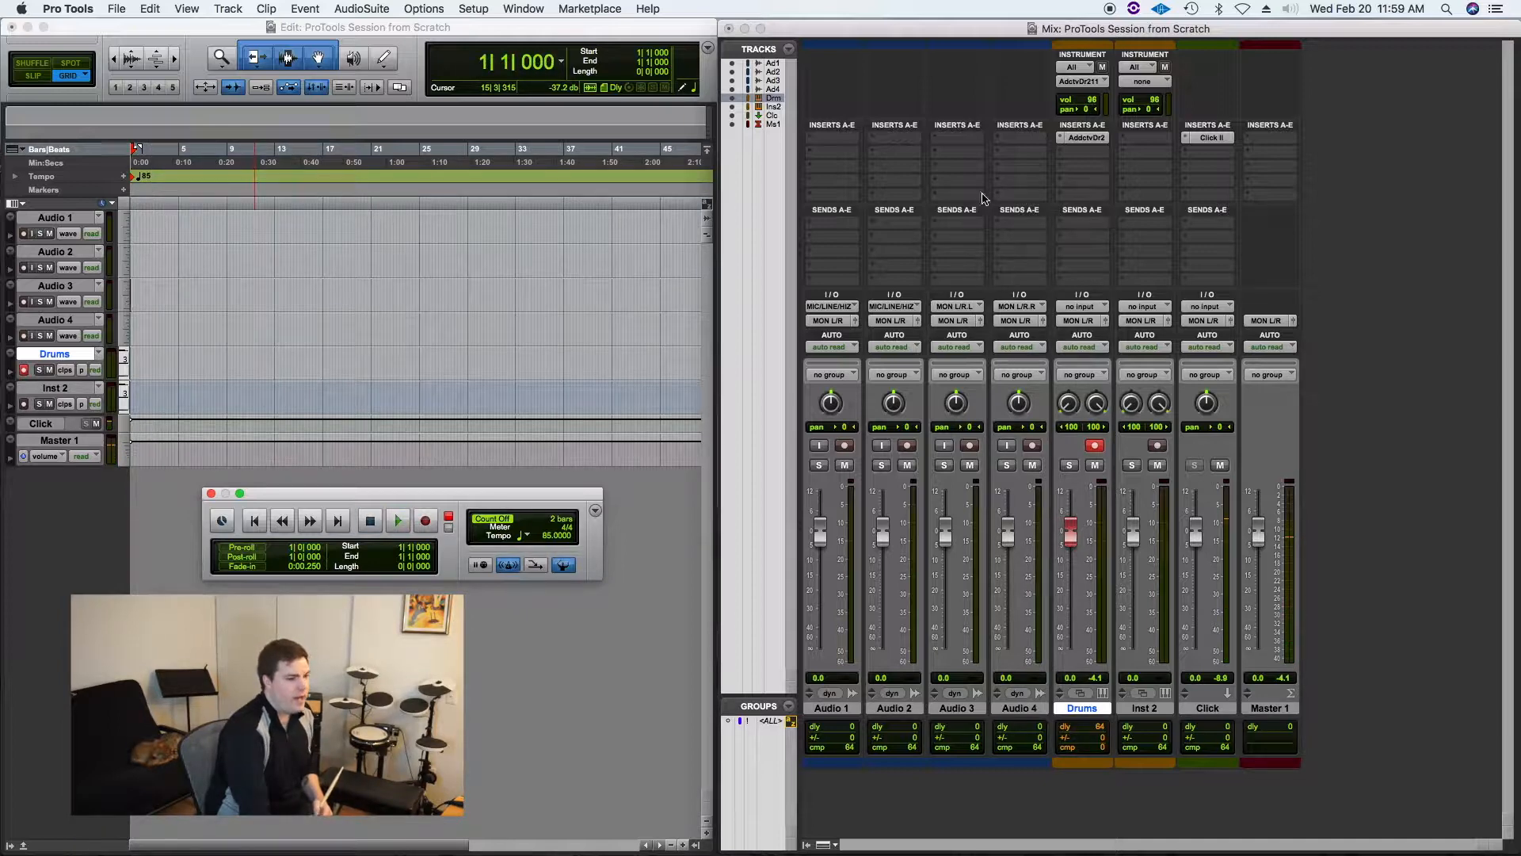
{"action": "key", "text": "shift+r"}
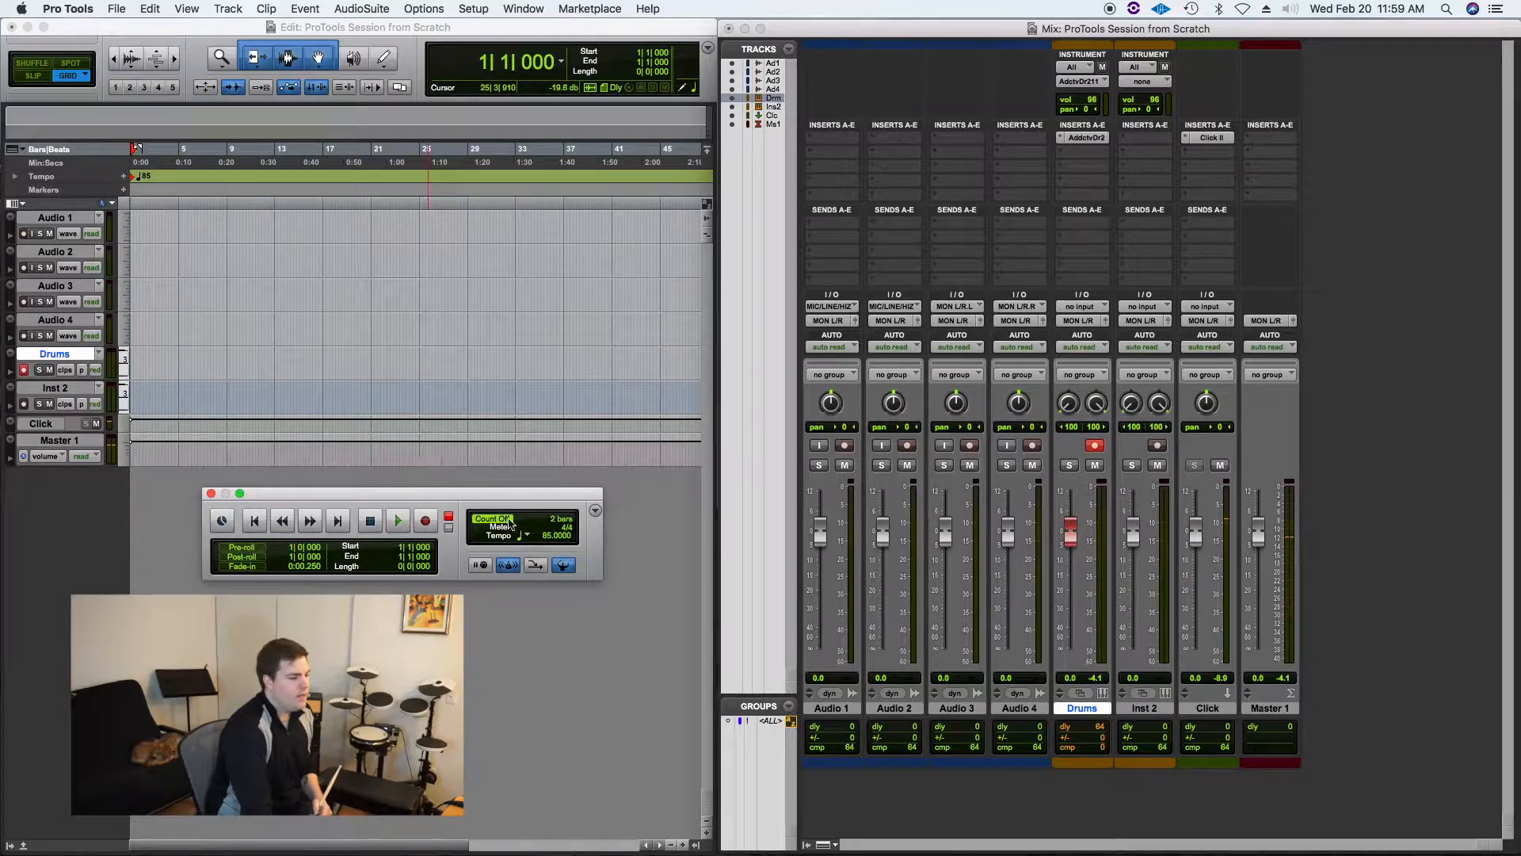
Step: Try switching the Conductor Track off and back on, re-entering 85 as the tempo
{"action": "left_click", "coordinate": [563, 565]}
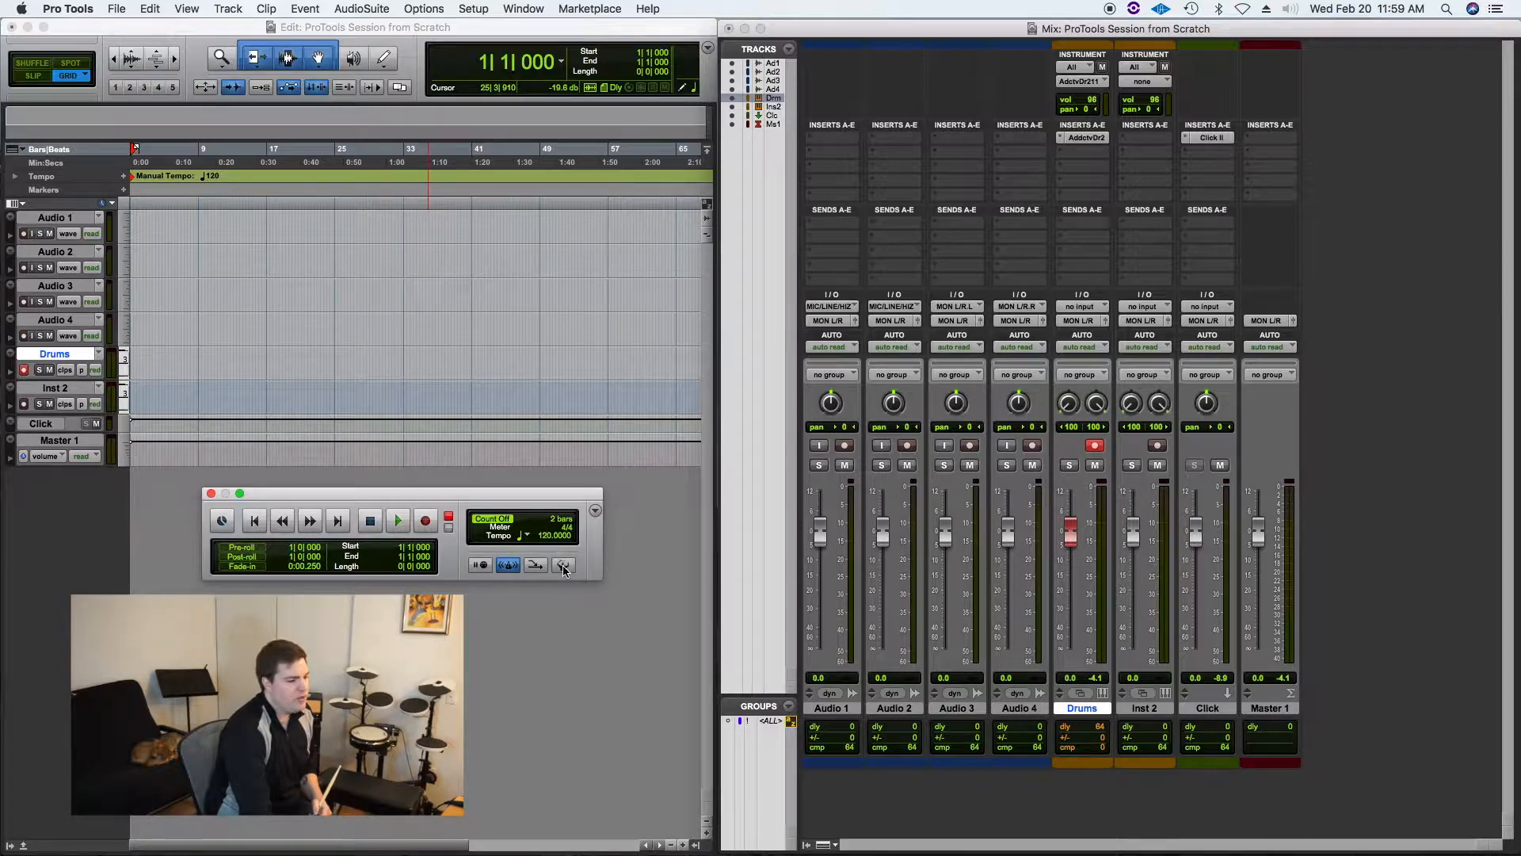
{"action": "left_click", "coordinate": [563, 565]}
{"action": "left_click", "coordinate": [563, 565]}
{"action": "type", "text": "85"}
{"action": "key", "text": "Return"}
{"action": "left_click", "coordinate": [560, 565]}
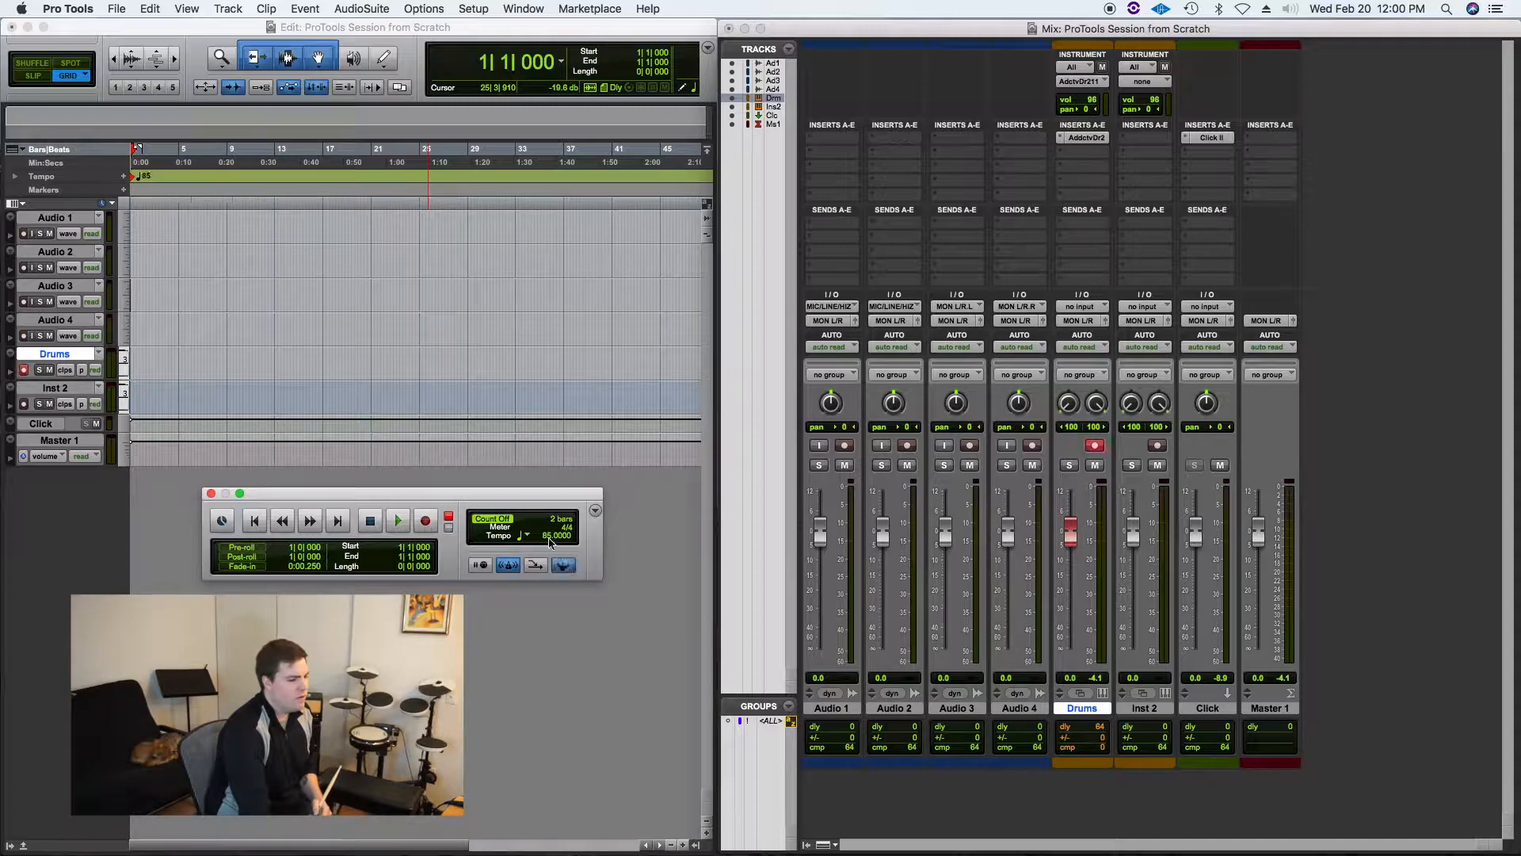
Step: Toggle the metronome click off and back on while playing the session
{"action": "left_click", "coordinate": [506, 565]}
{"action": "key", "text": "space"}
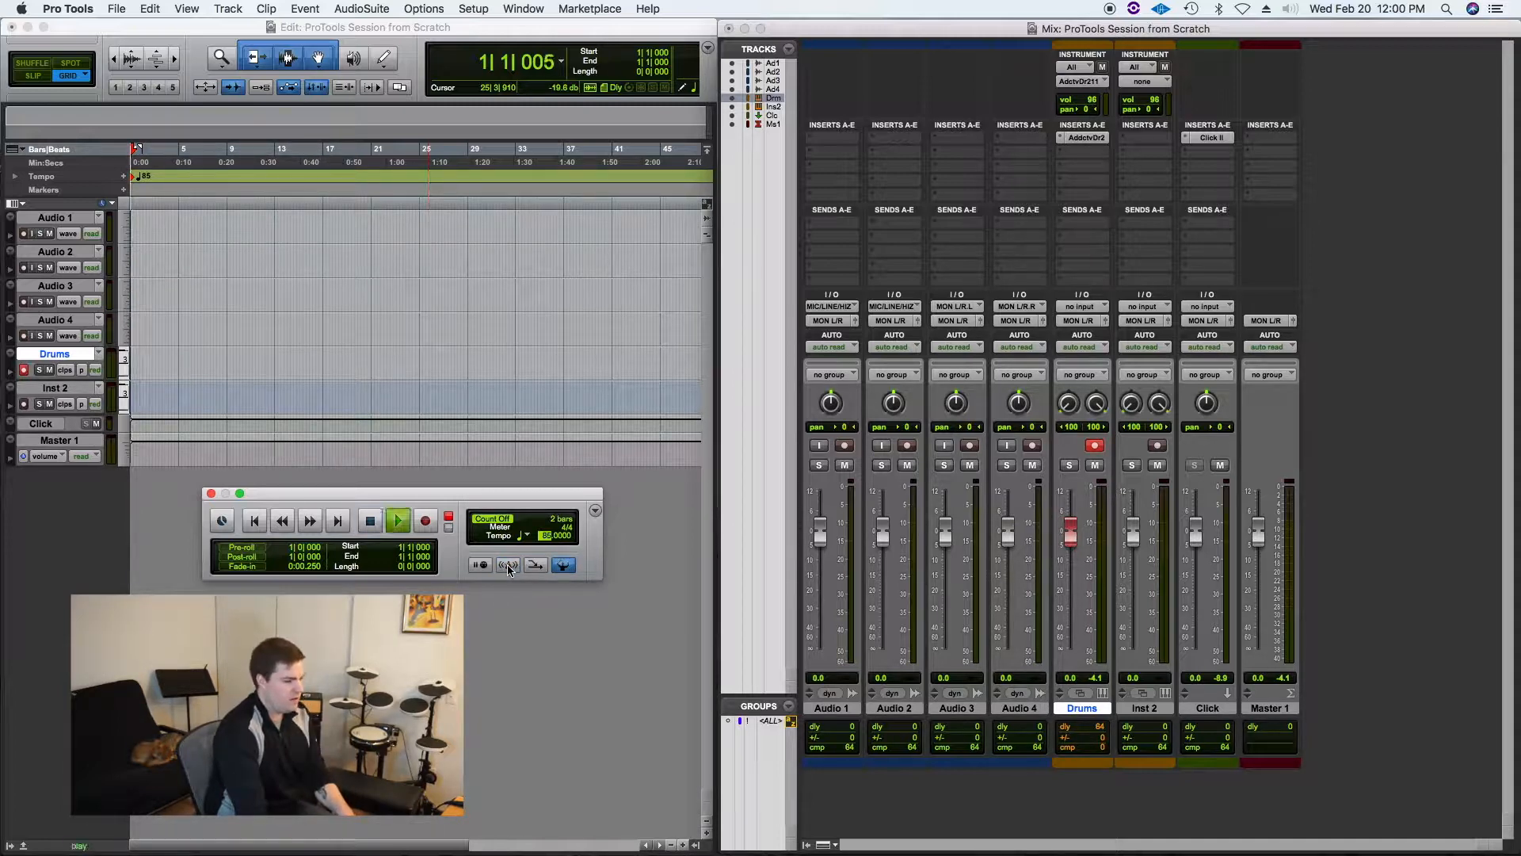
{"action": "left_click", "coordinate": [508, 565]}
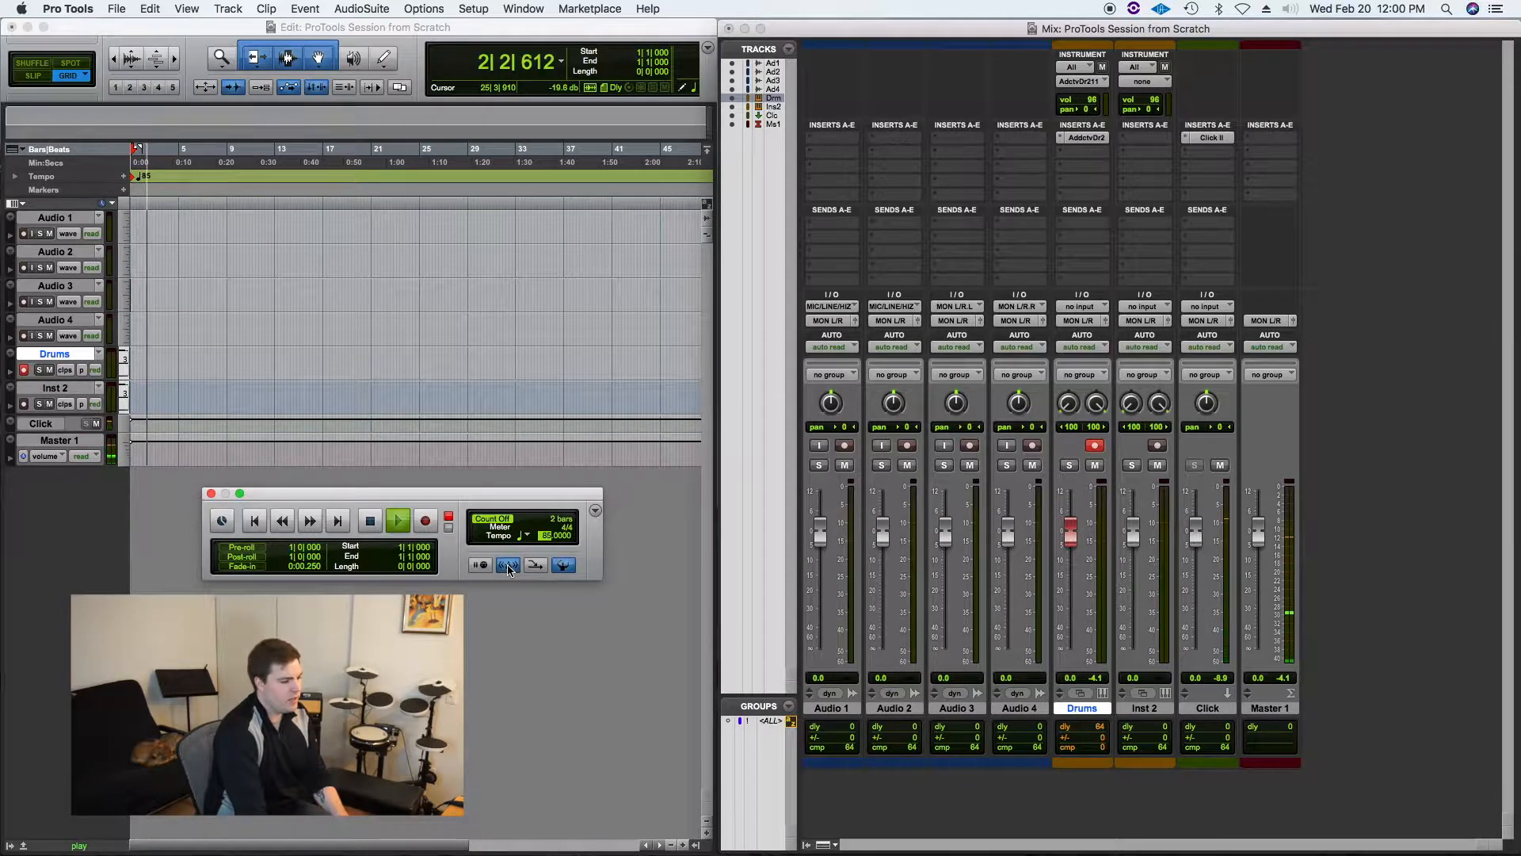
Step: Open the Click/Countoff Options, cancel them without changes and stop playback
{"action": "double_click", "coordinate": [508, 565]}
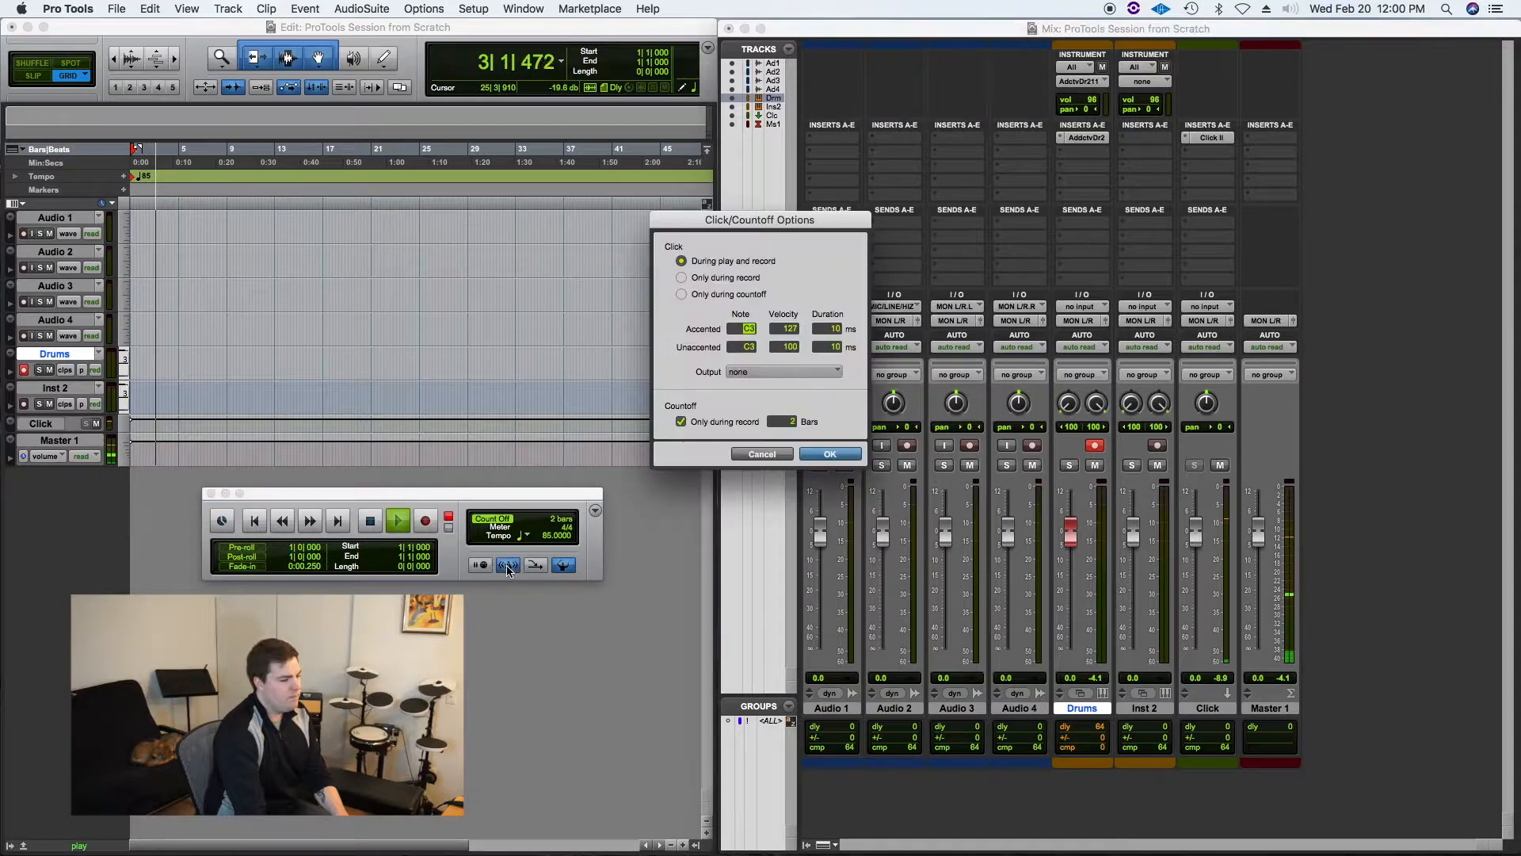
{"action": "left_click", "coordinate": [762, 454]}
{"action": "key", "text": "space"}
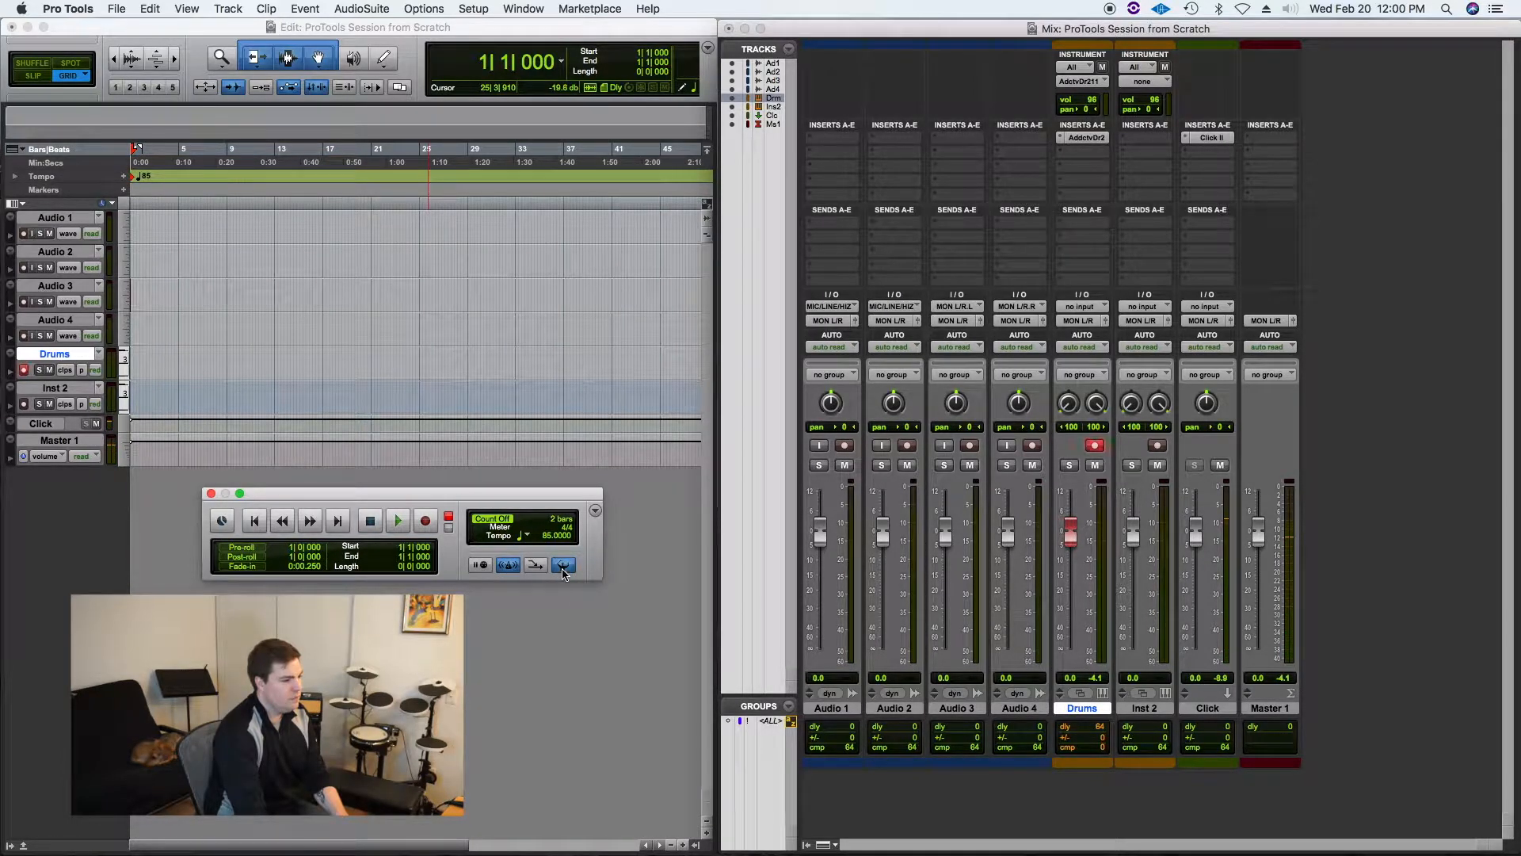
Step: Close the Transport window and play and stop the session once more
{"action": "left_click", "coordinate": [211, 493]}
{"action": "key", "text": "space"}
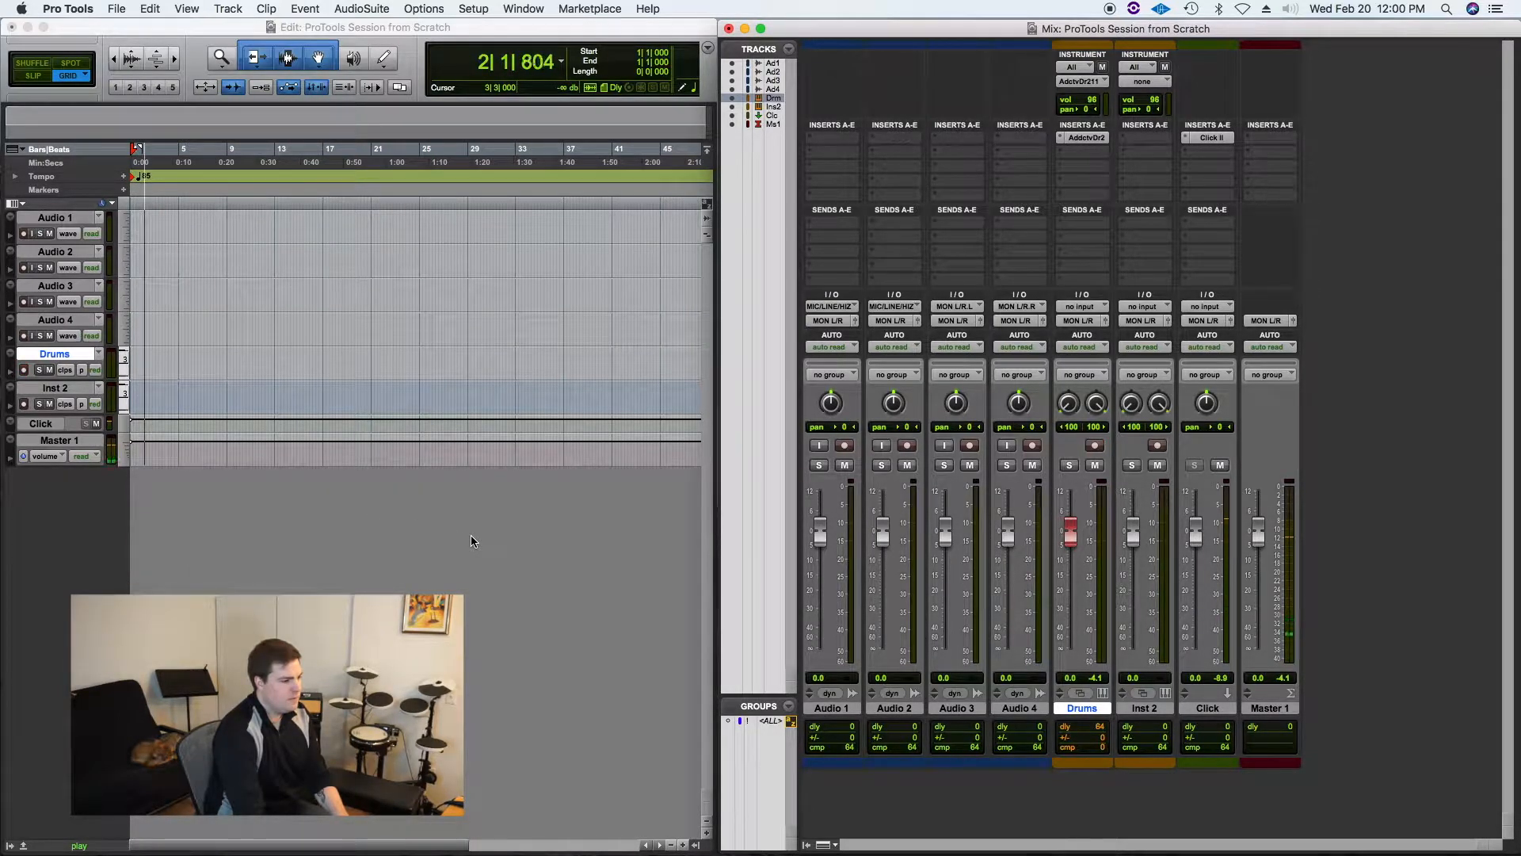
{"action": "key", "text": "space"}
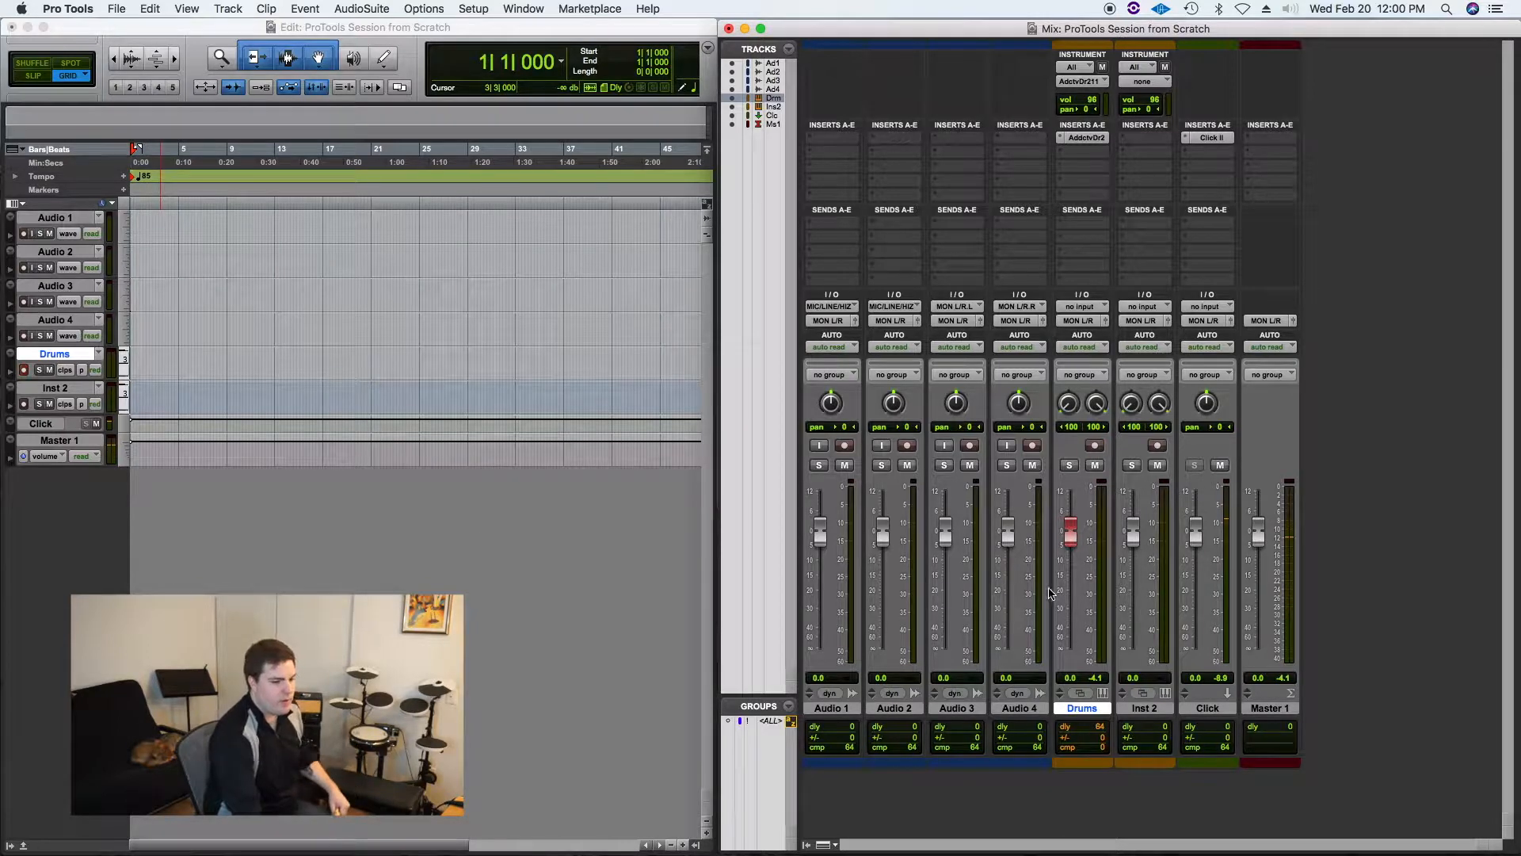
Step: Toggle record enable on the Drums track off and on while testing the drum kit
{"action": "left_click", "coordinate": [1096, 447]}
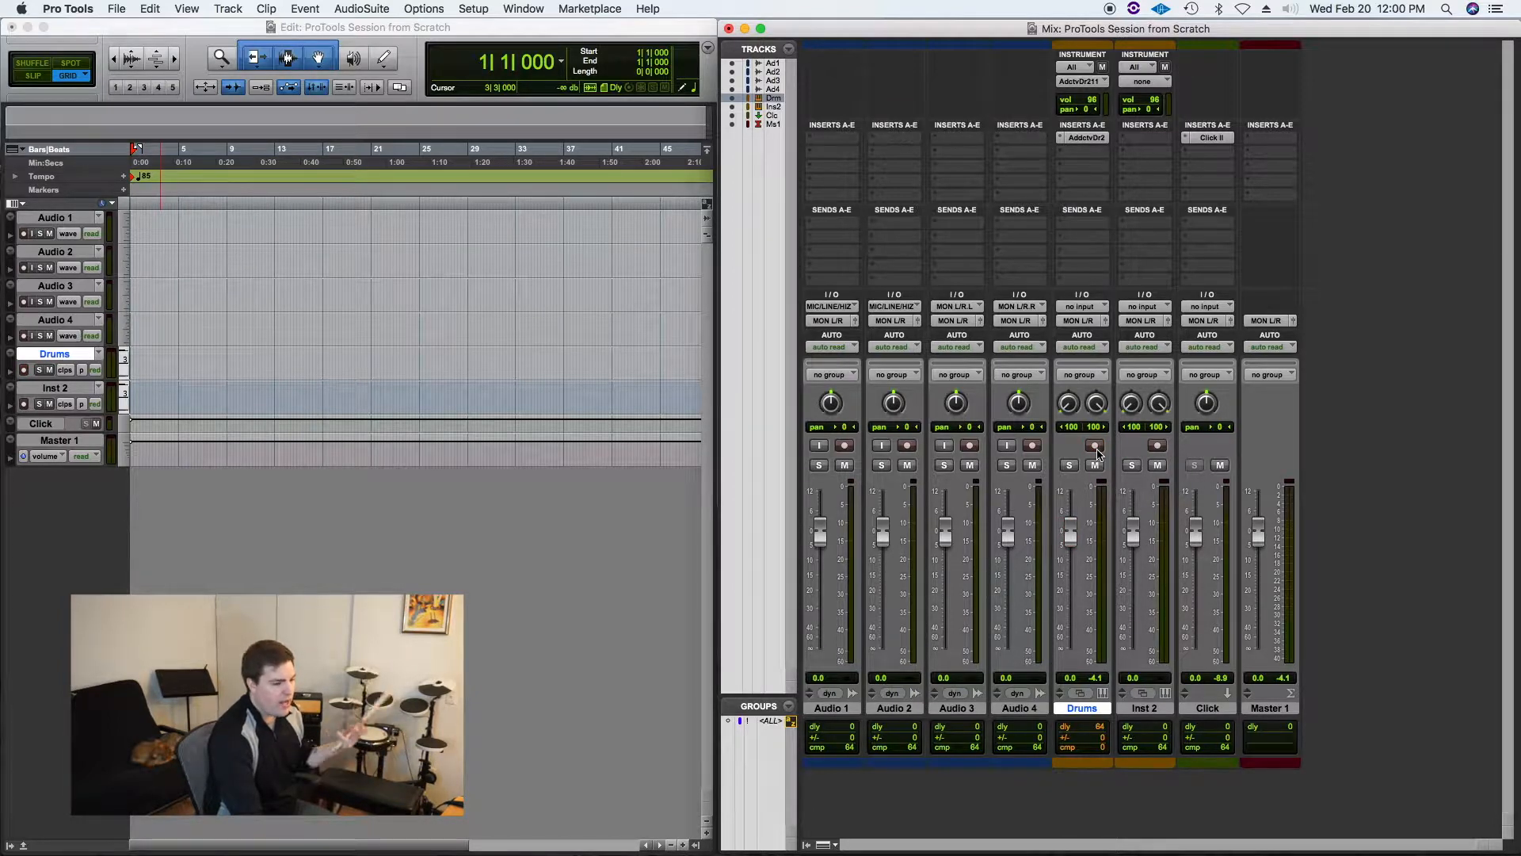
{"action": "left_click", "coordinate": [1096, 447]}
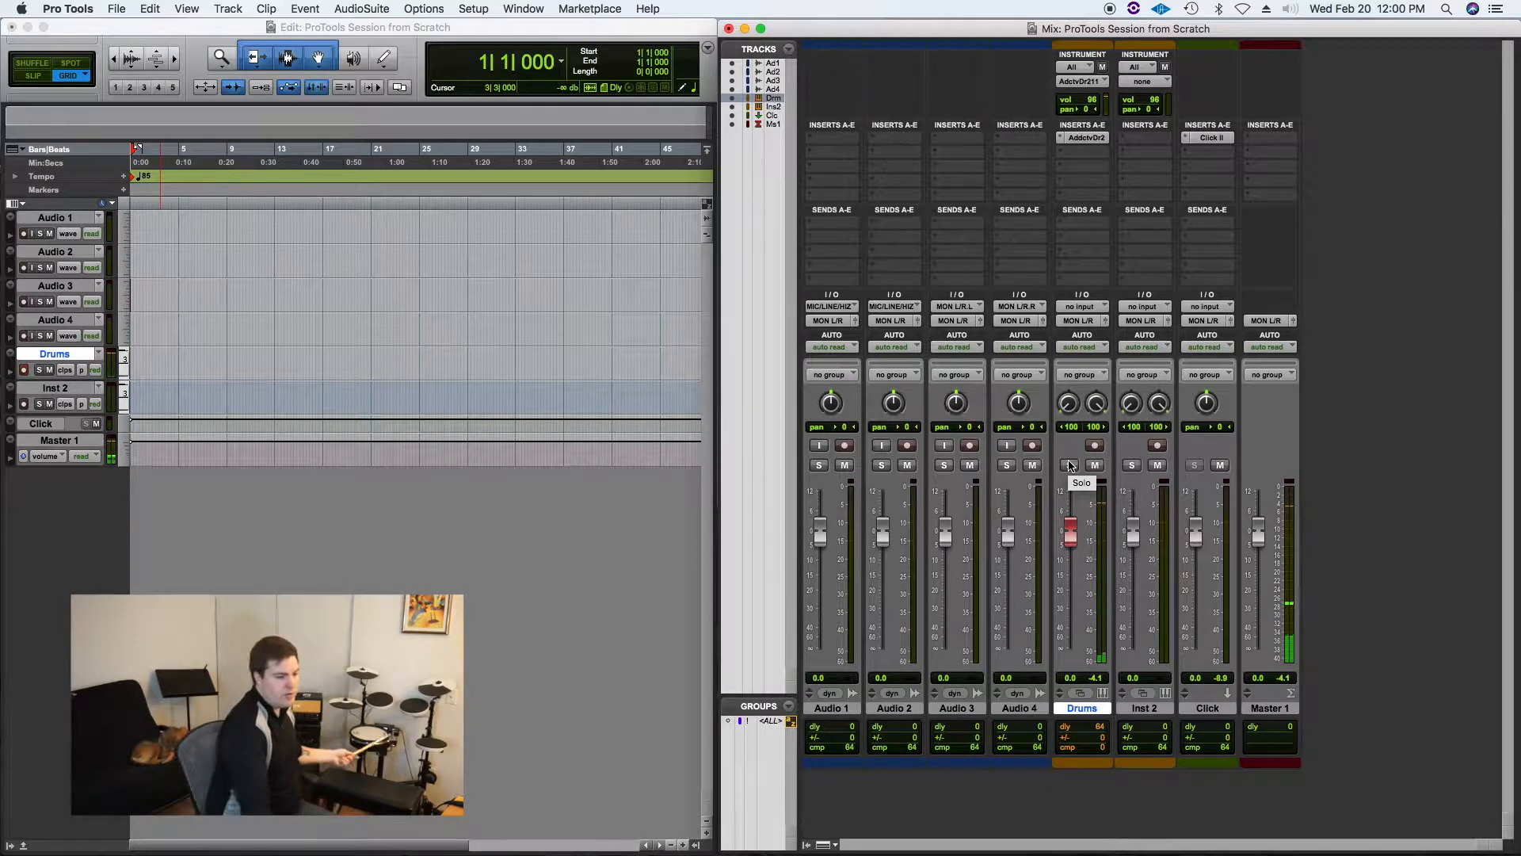
{"action": "left_click", "coordinate": [1094, 446]}
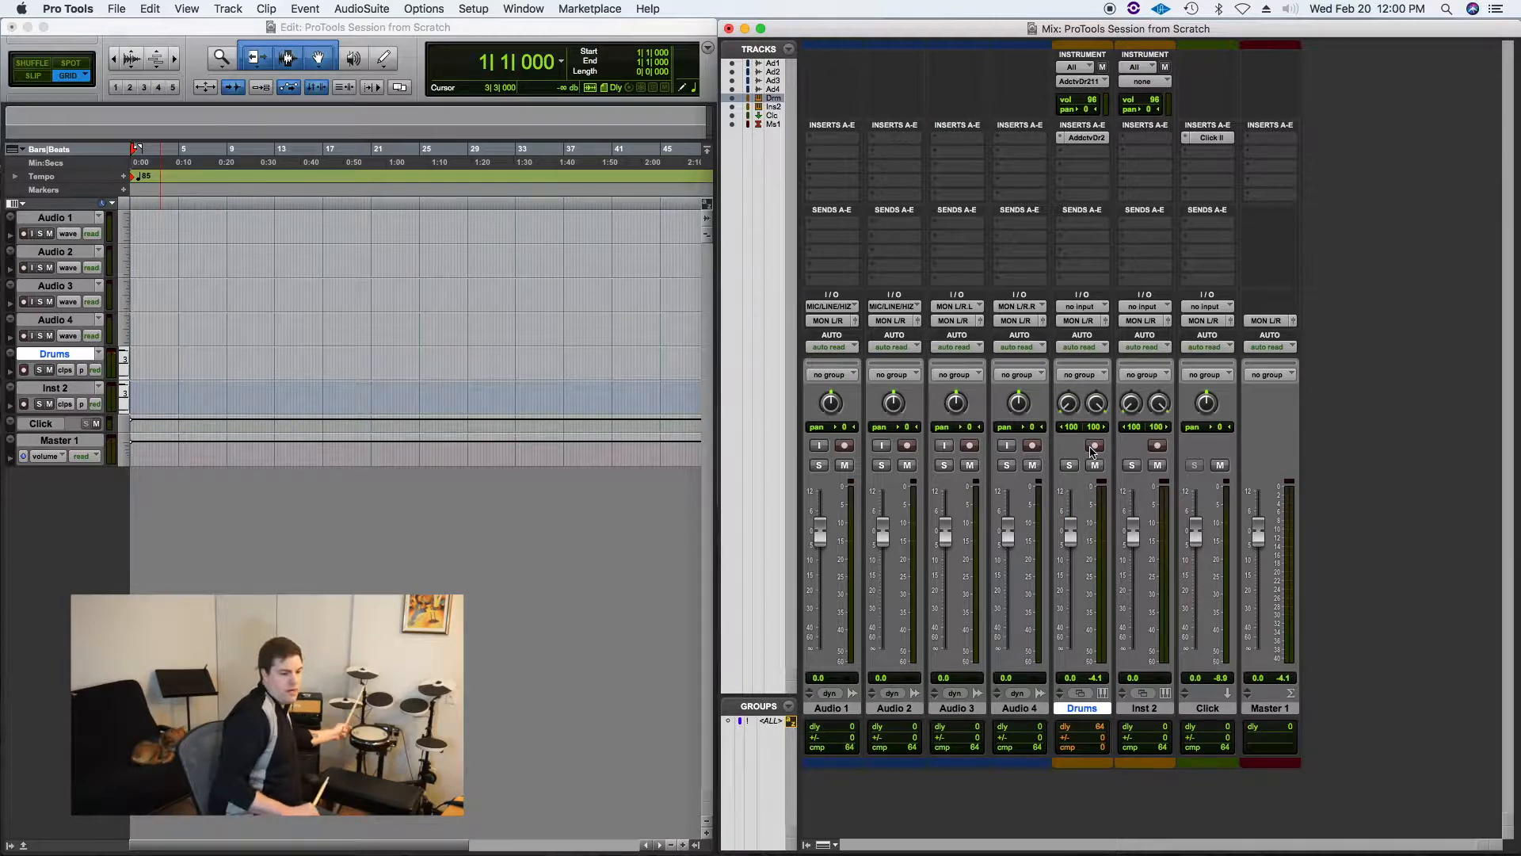
{"action": "left_click", "coordinate": [1094, 446]}
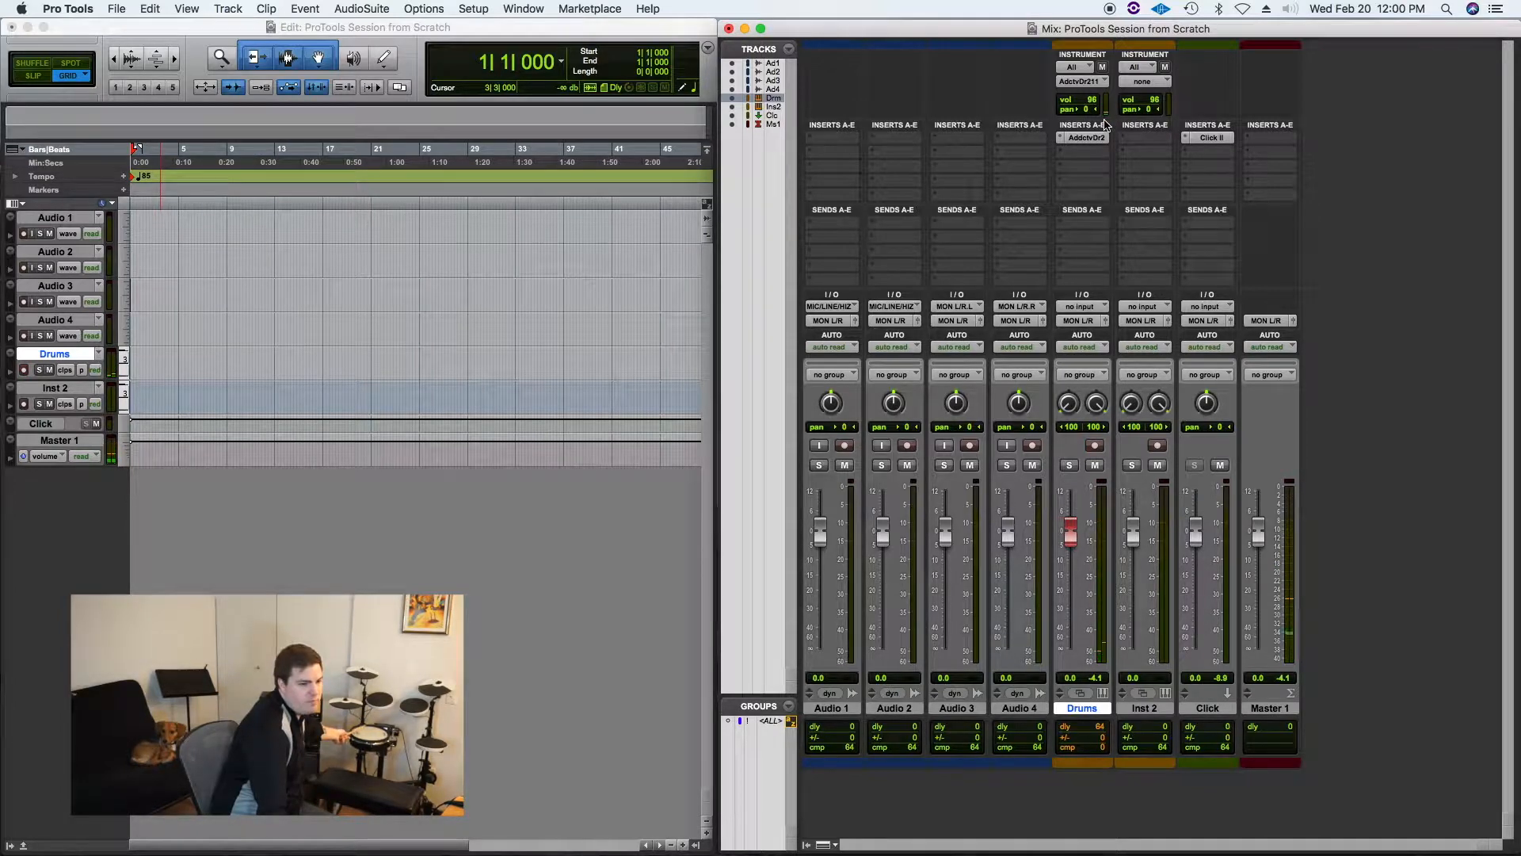
Step: Check the MIDI input selection of the Drums track, leaving it on All
{"action": "left_click", "coordinate": [1076, 68]}
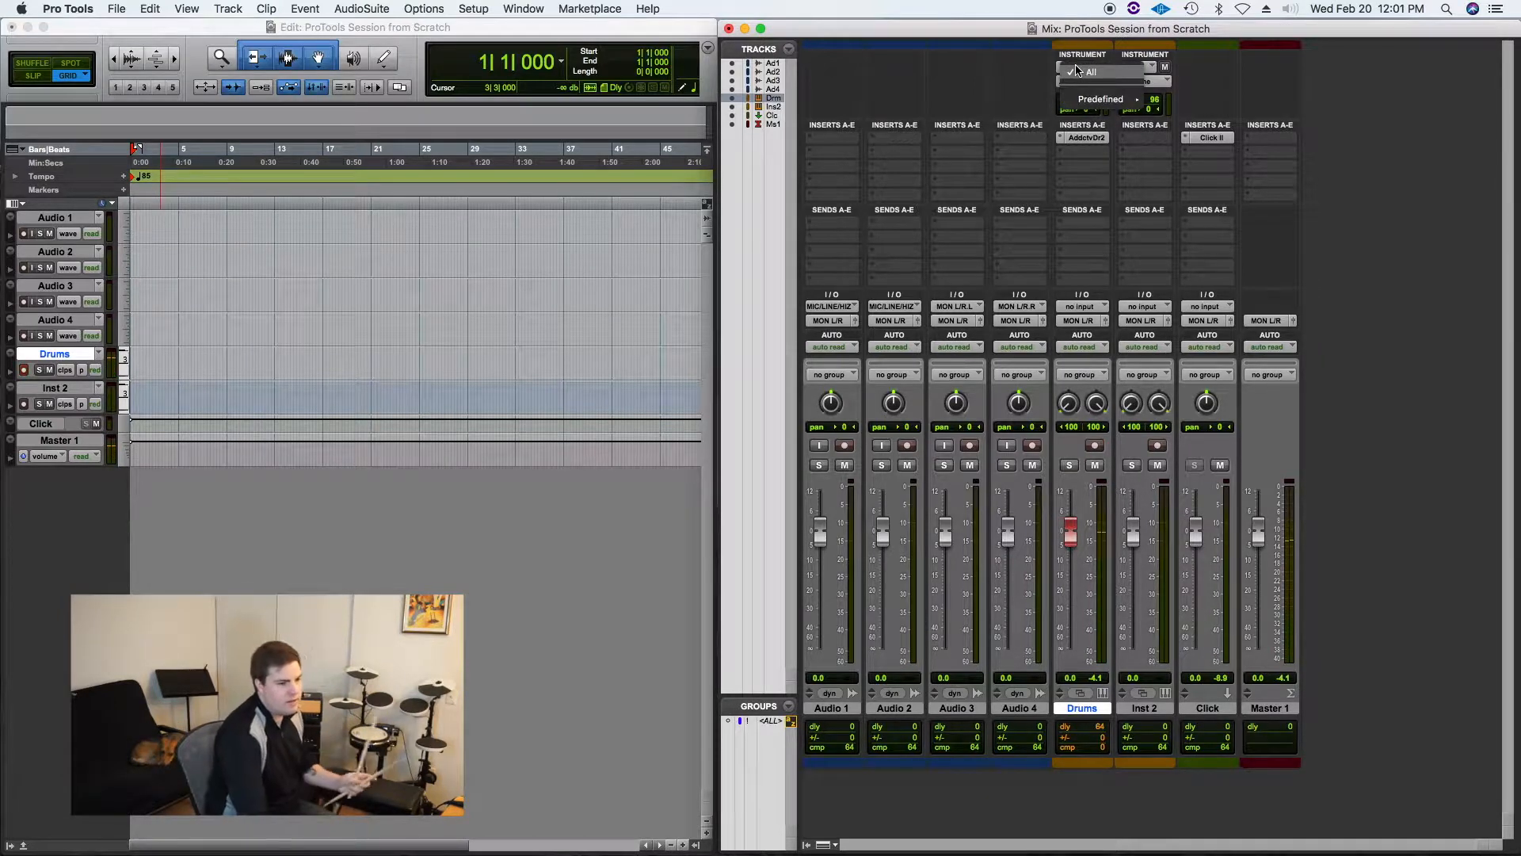
{"action": "mouse_move", "coordinate": [1109, 99]}
{"action": "mouse_move", "coordinate": [1186, 107]}
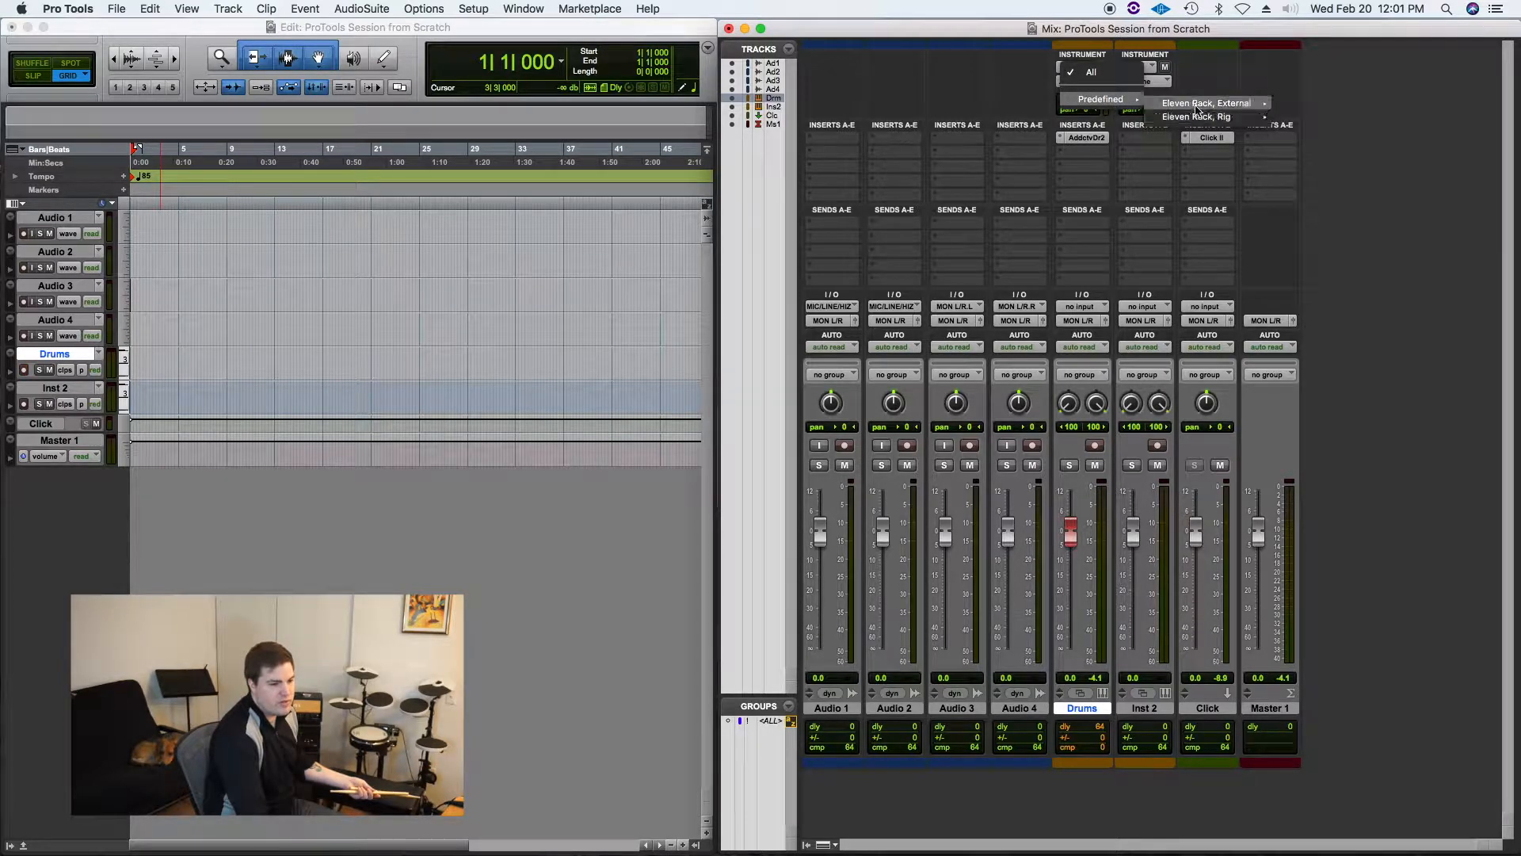
{"action": "left_click", "coordinate": [1102, 77]}
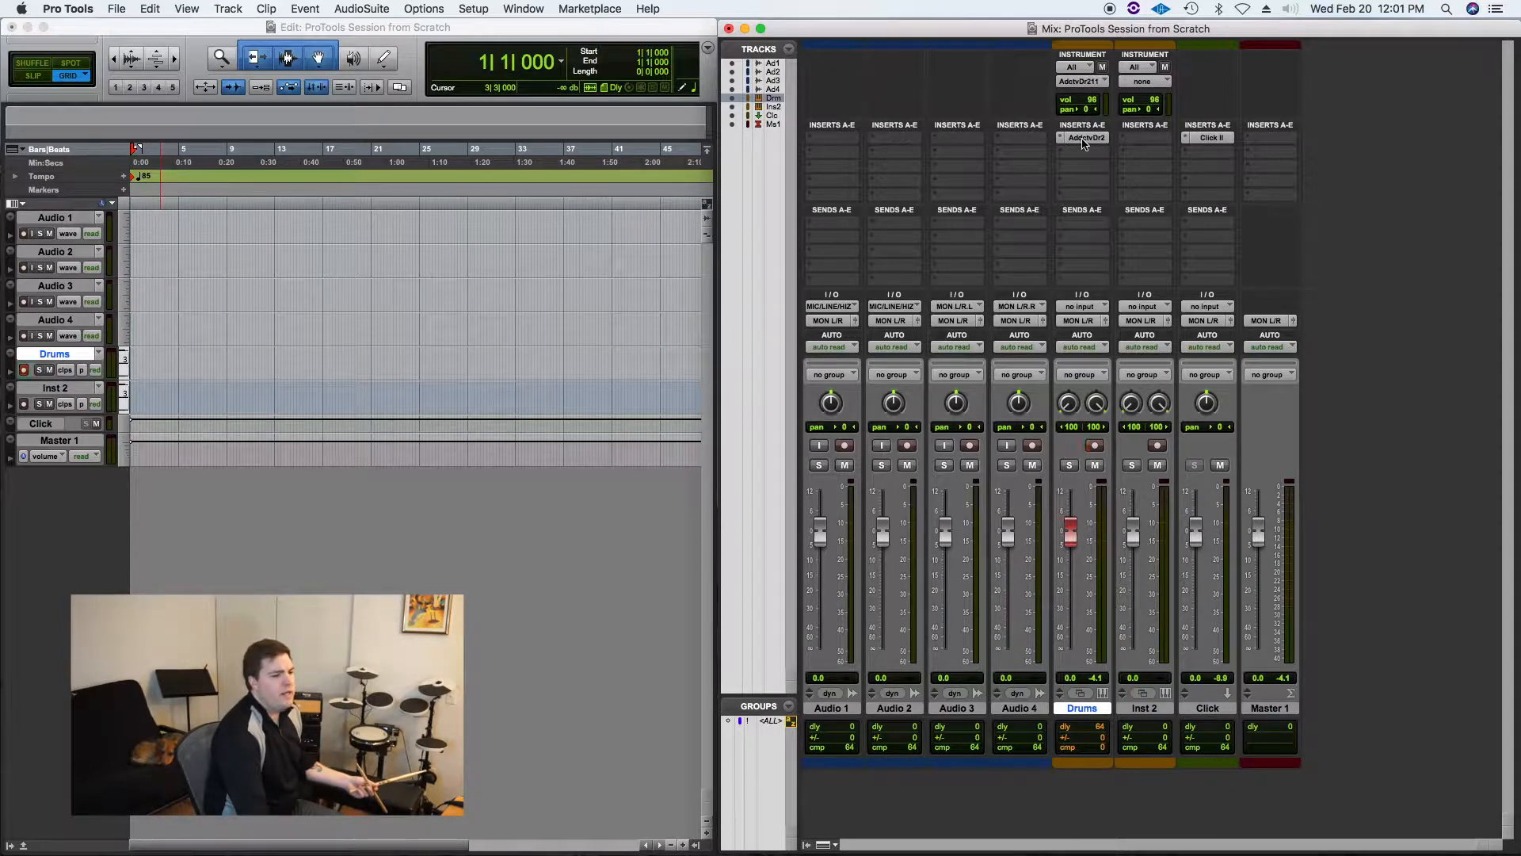
Step: Switch the Drums track's MIDI output to none and back to Addictive Drums 2 channel-1
{"action": "left_click", "coordinate": [1086, 84]}
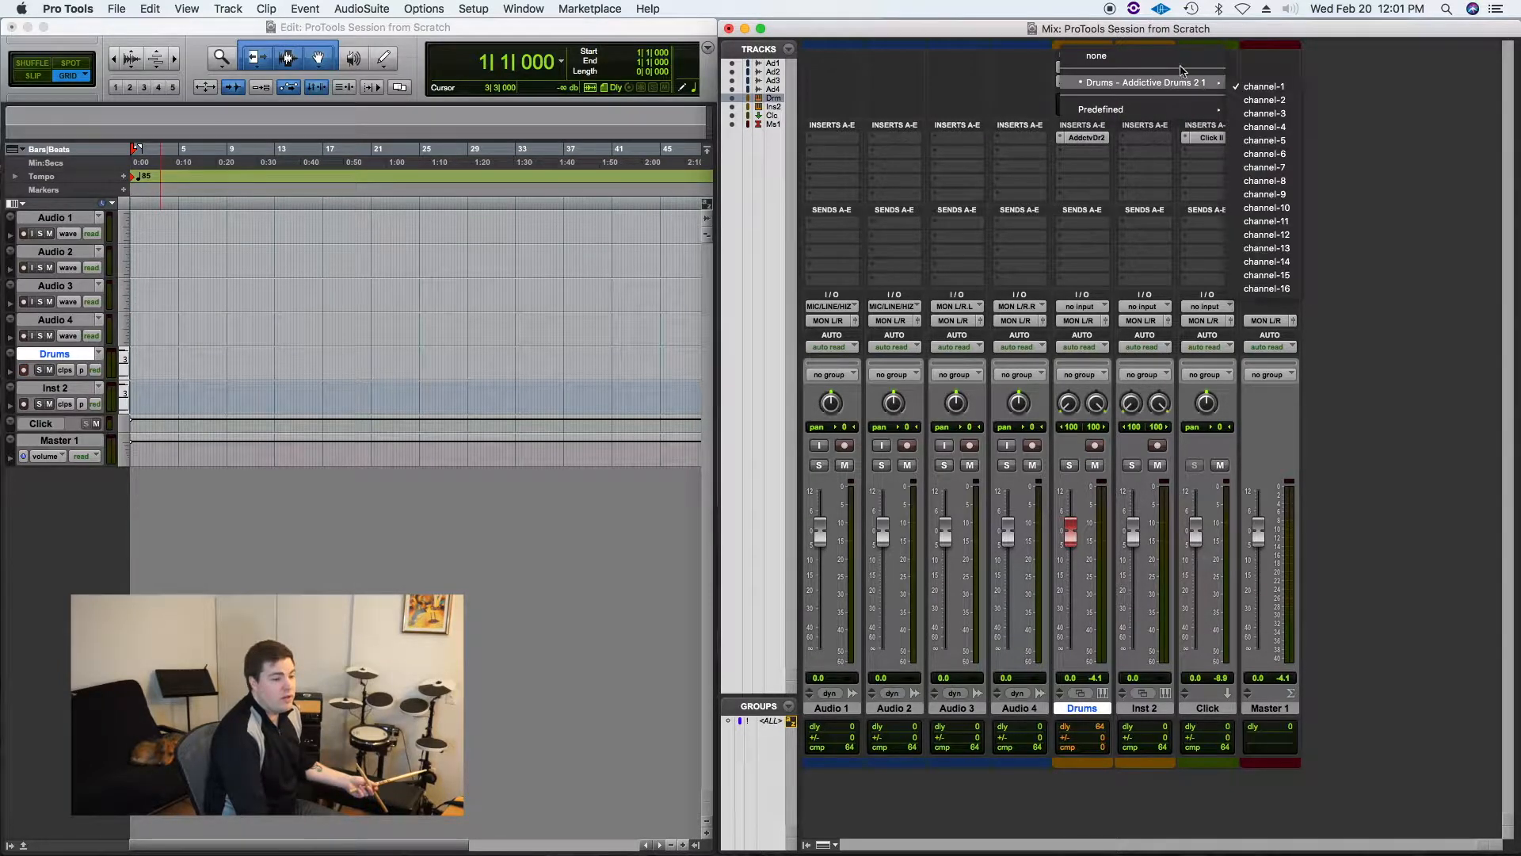
{"action": "left_click", "coordinate": [1110, 56]}
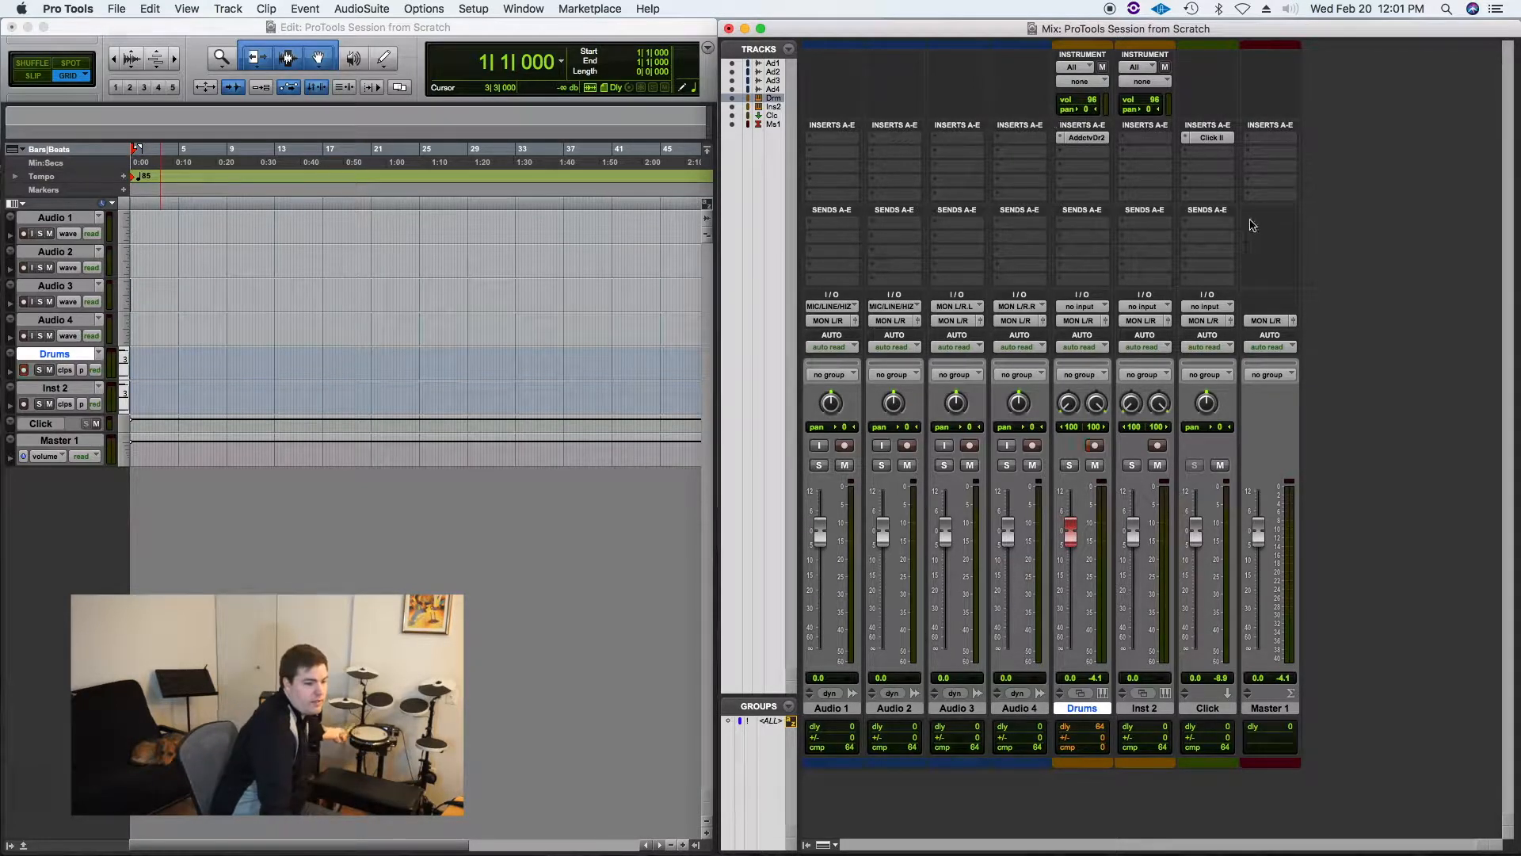
{"action": "left_click", "coordinate": [1081, 86]}
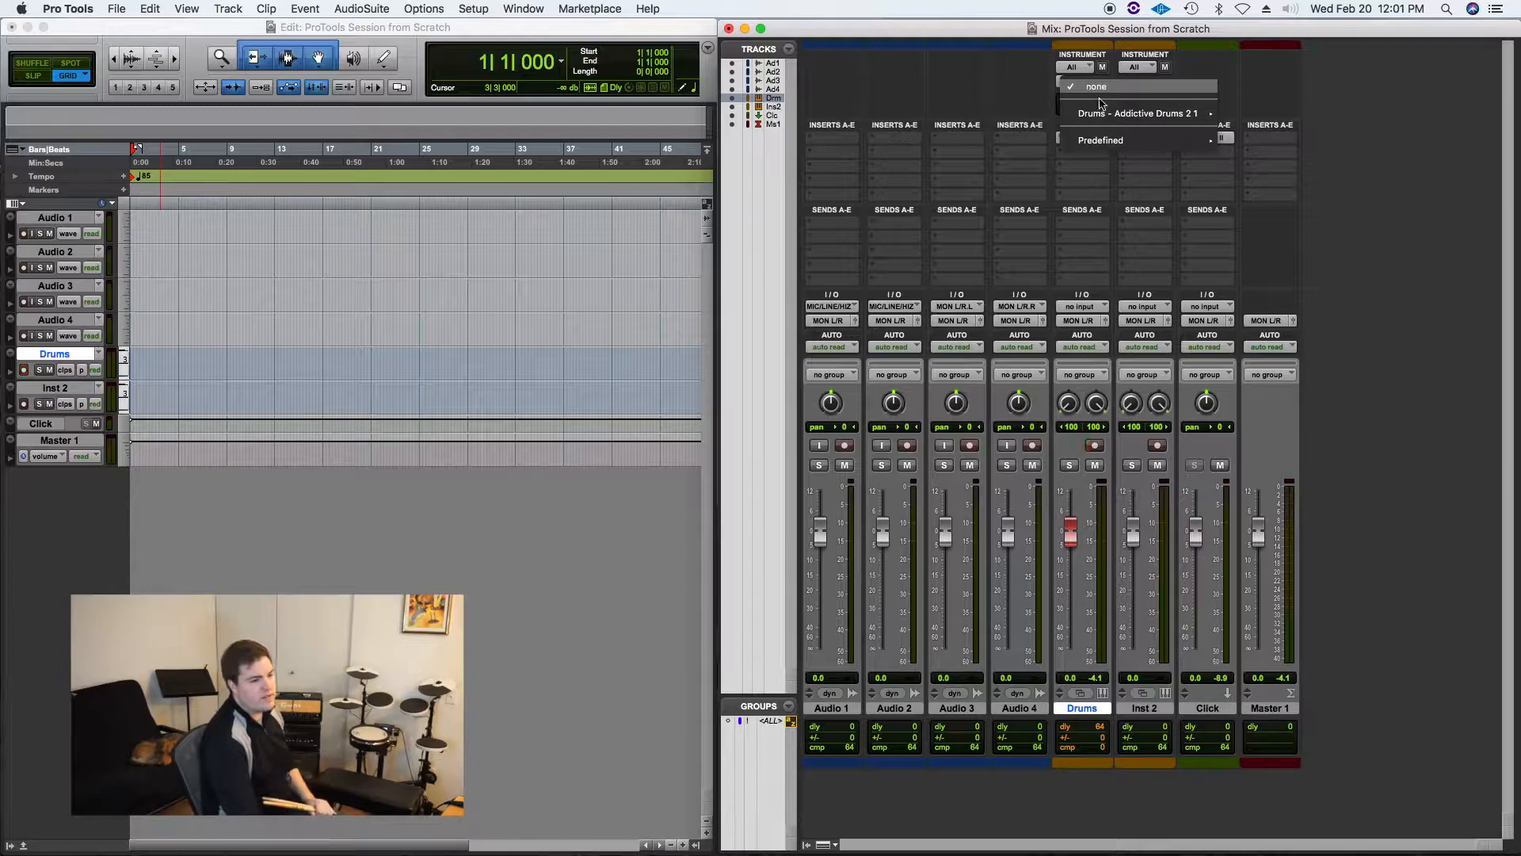
{"action": "mouse_move", "coordinate": [1120, 116]}
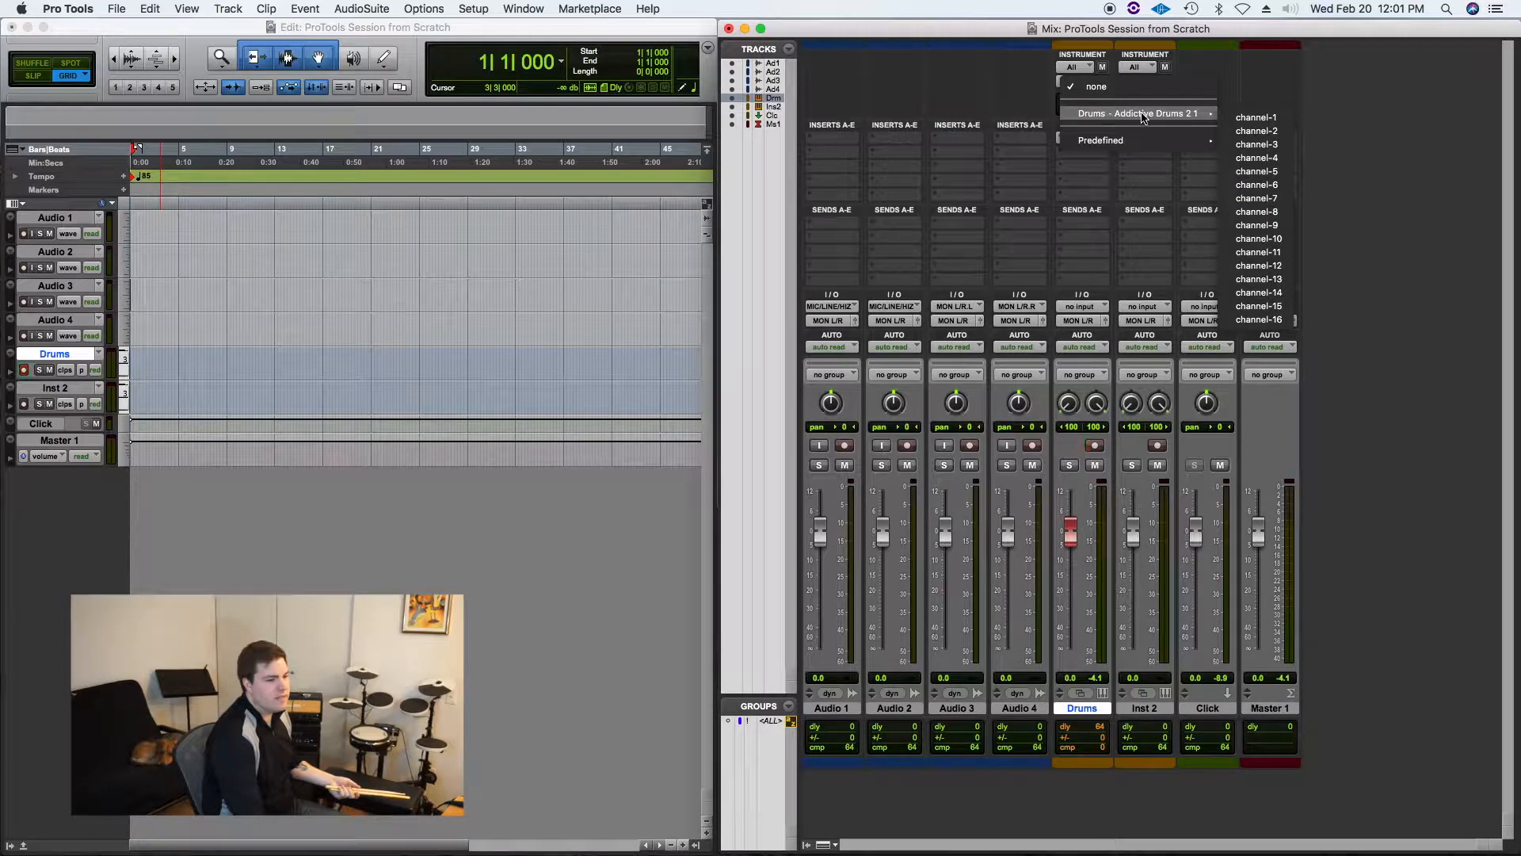
{"action": "mouse_move", "coordinate": [1149, 140]}
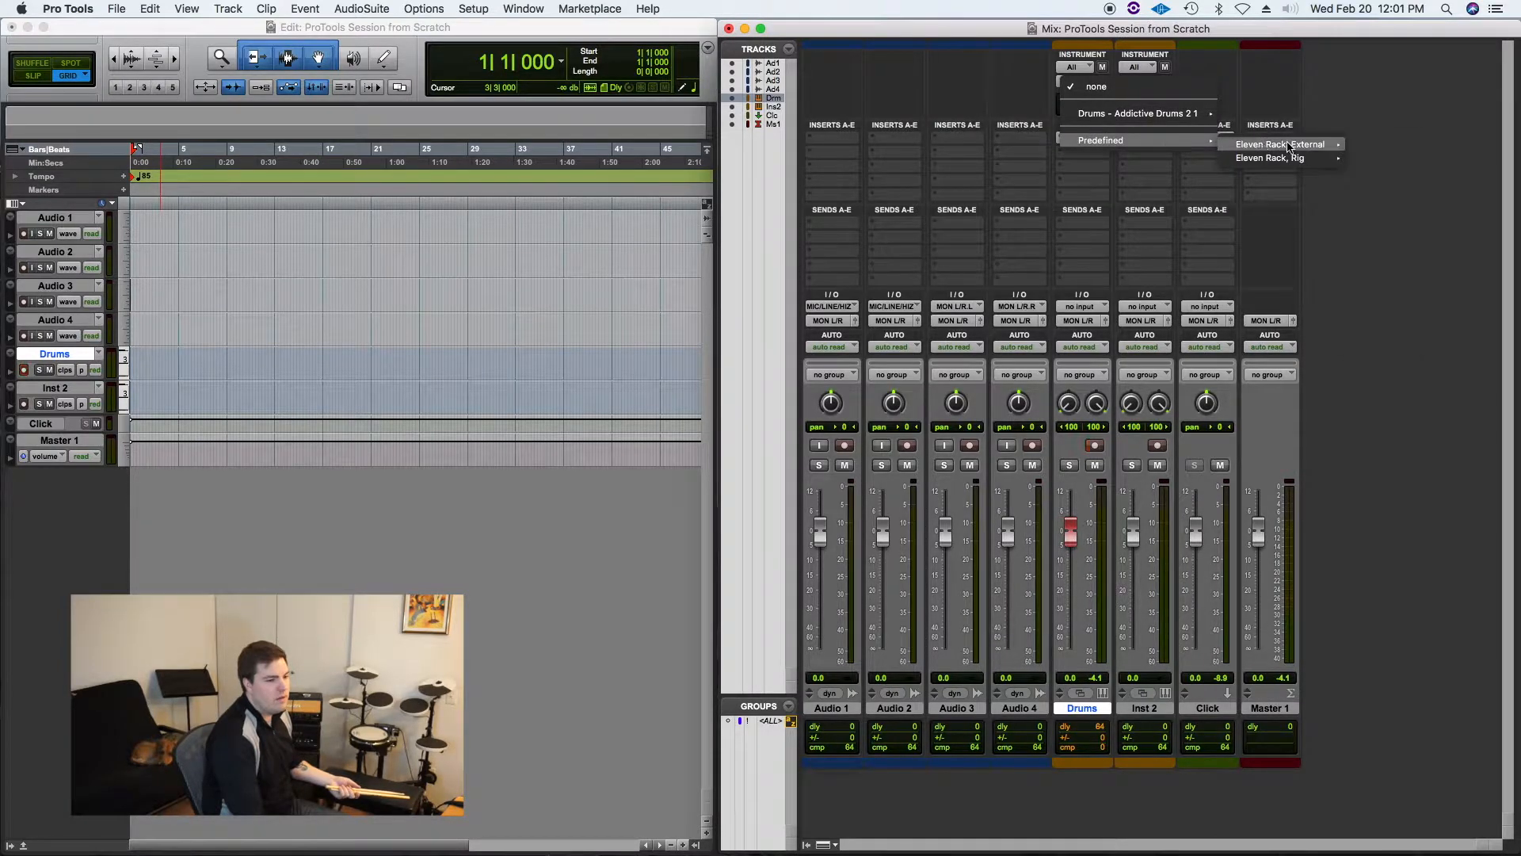
{"action": "mouse_move", "coordinate": [1167, 115]}
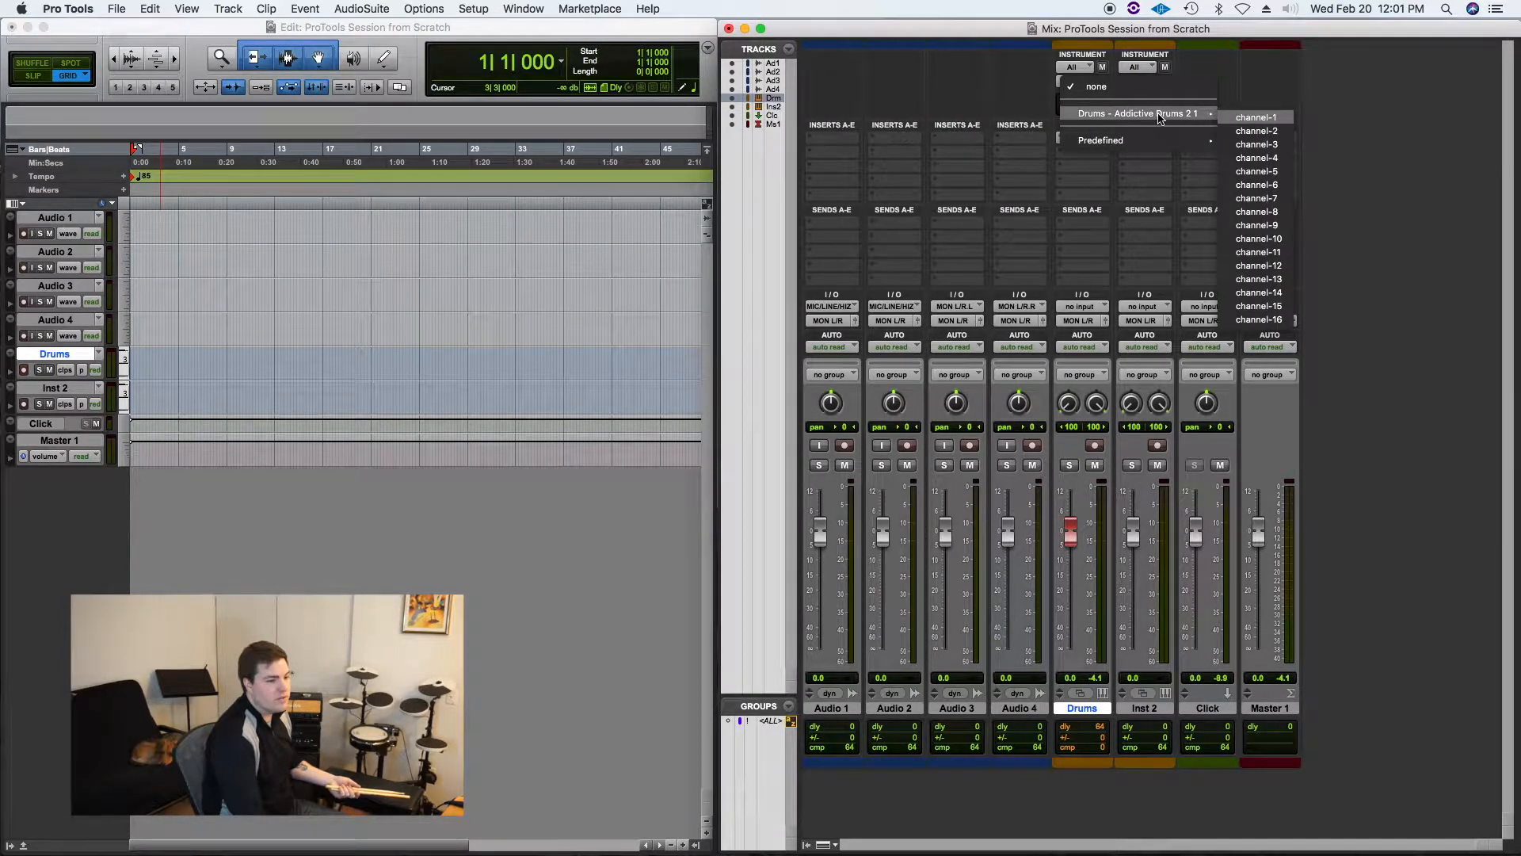
{"action": "left_click", "coordinate": [1273, 115]}
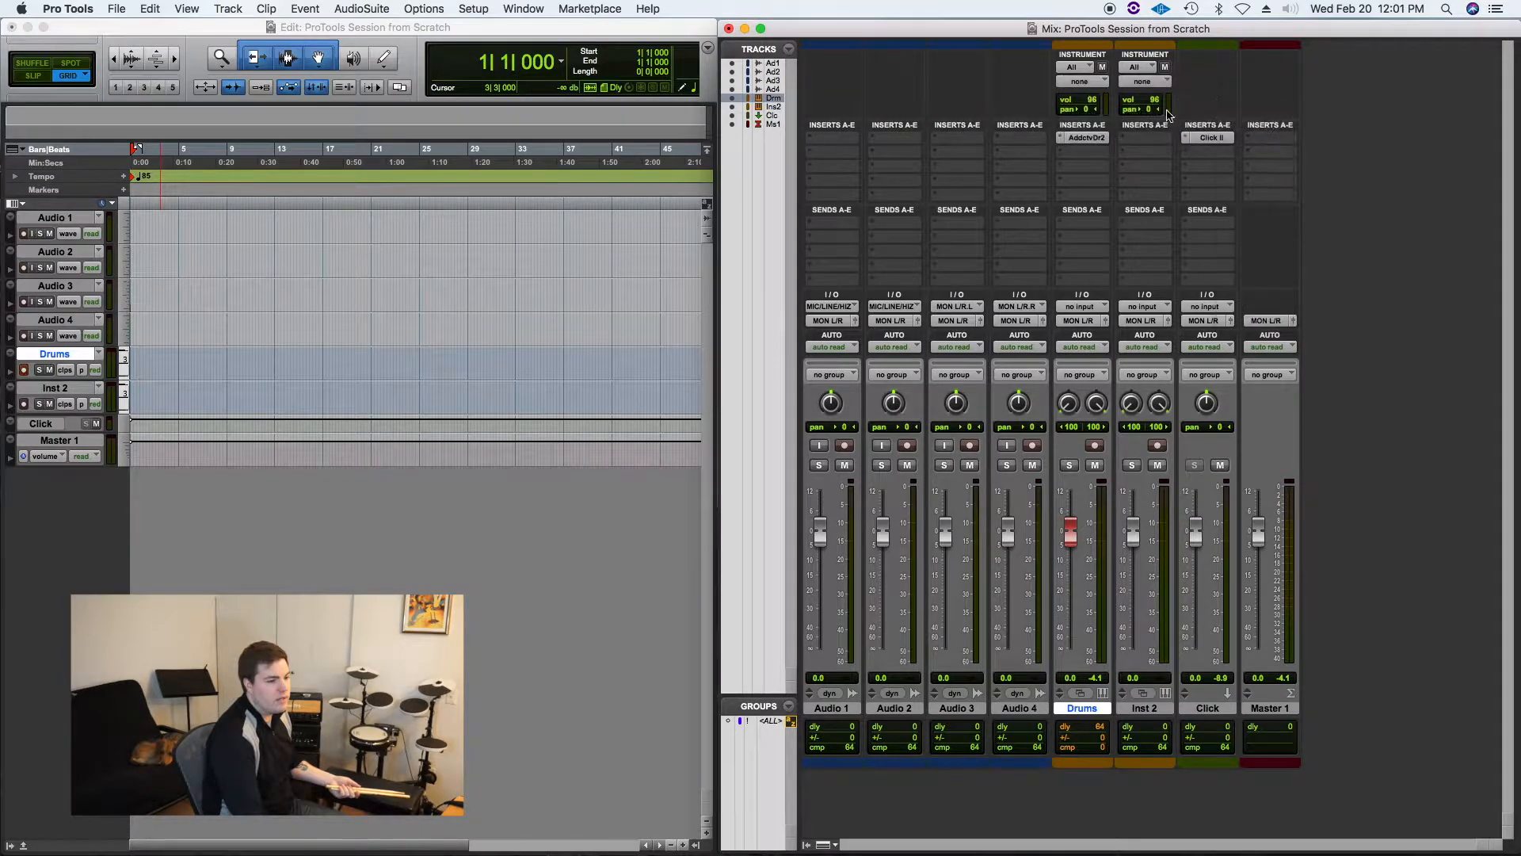
{"action": "left_click", "coordinate": [1096, 84]}
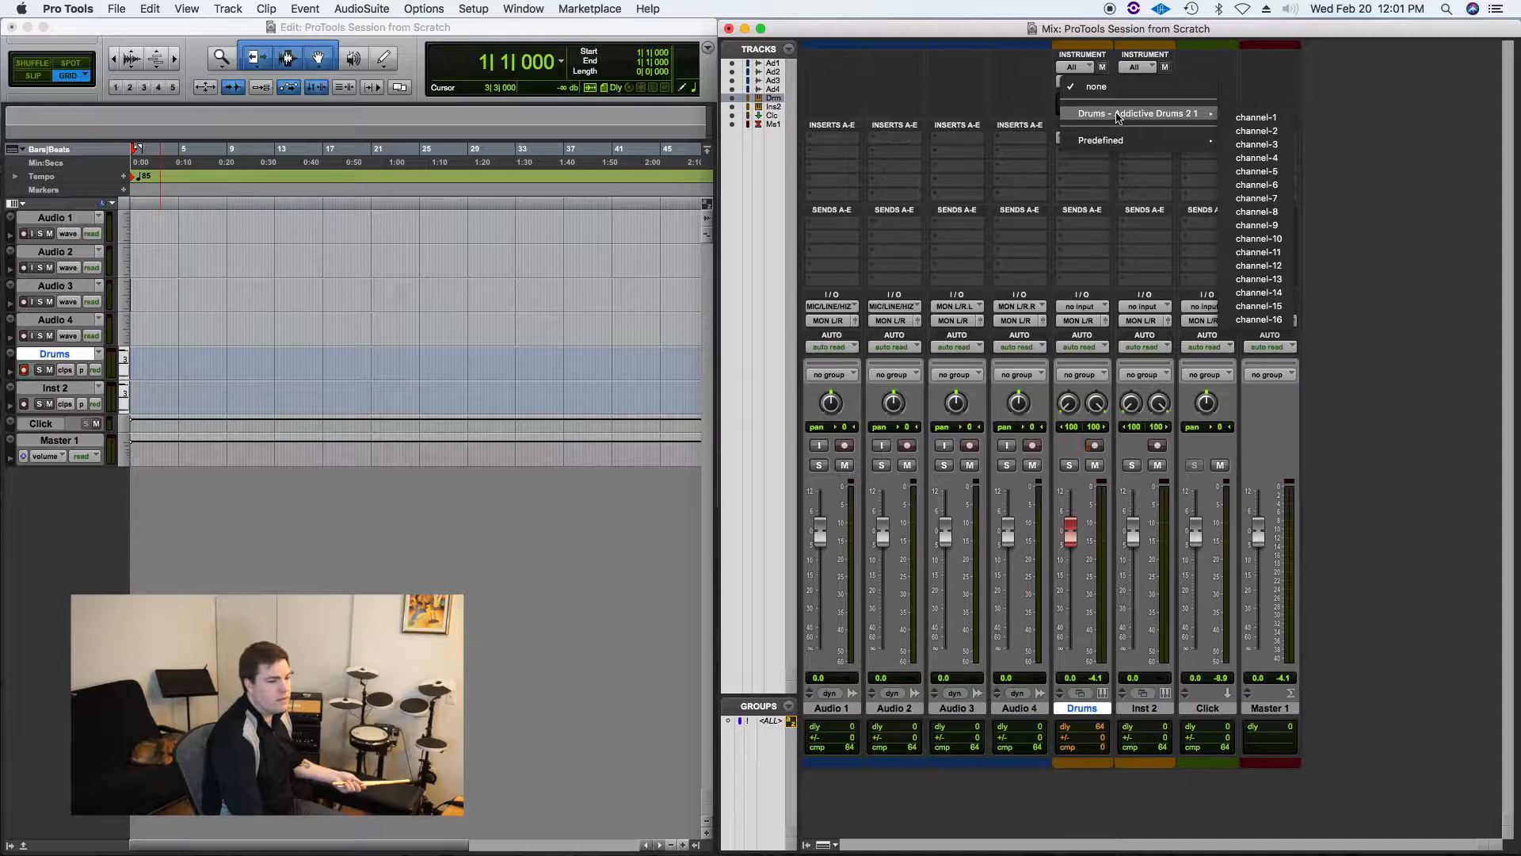
{"action": "left_click", "coordinate": [1254, 119]}
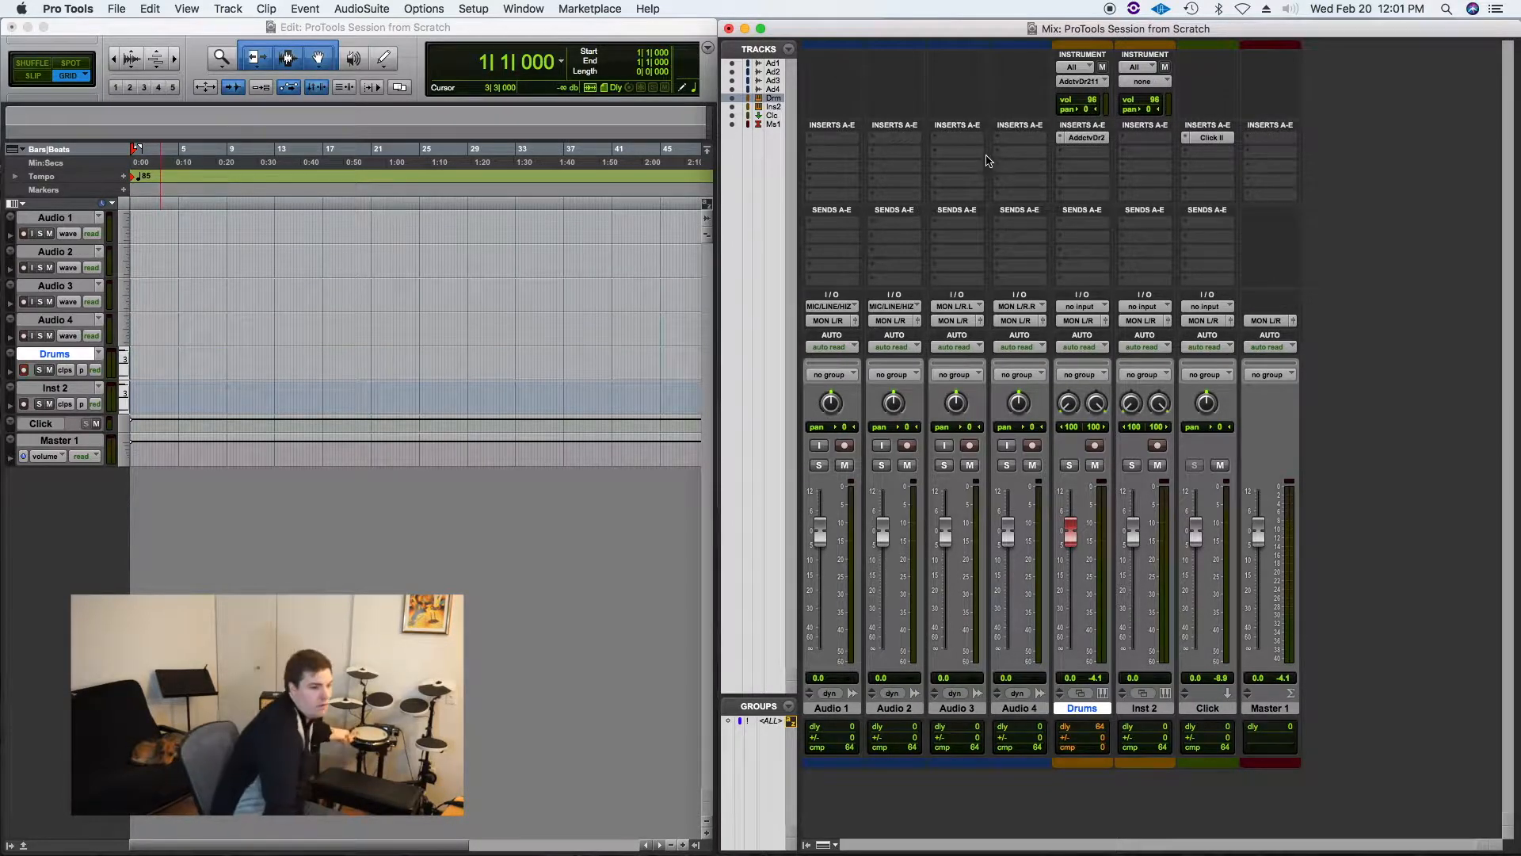
Step: Inspect the Drums MIDI output menu and the Addictive Drums 2 plugin window, closing both
{"action": "left_click", "coordinate": [1090, 82]}
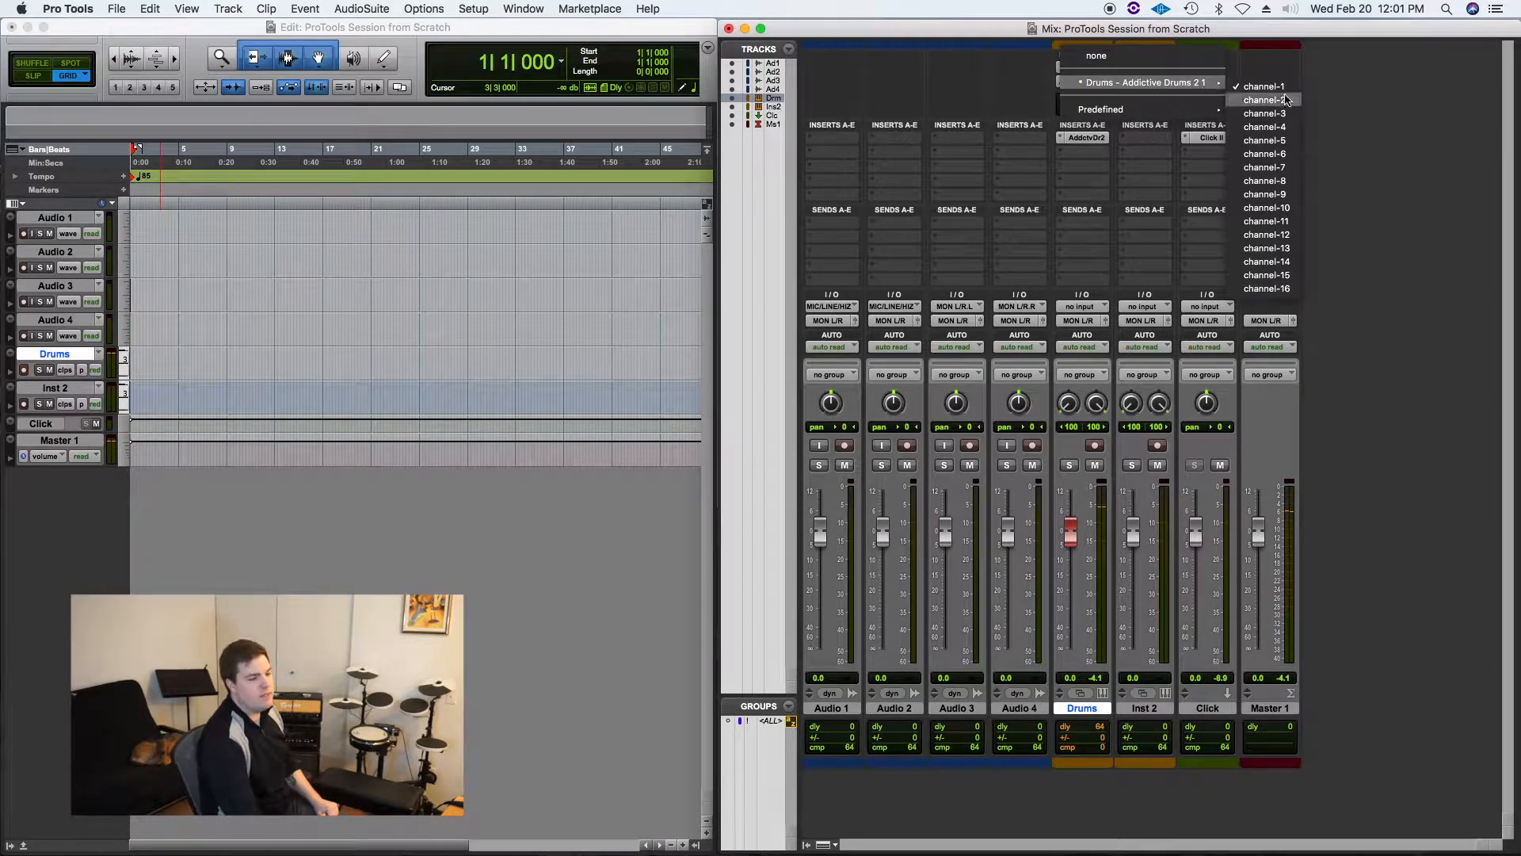
{"action": "left_click", "coordinate": [1519, 119]}
{"action": "left_click", "coordinate": [1097, 82]}
{"action": "left_click", "coordinate": [1442, 97]}
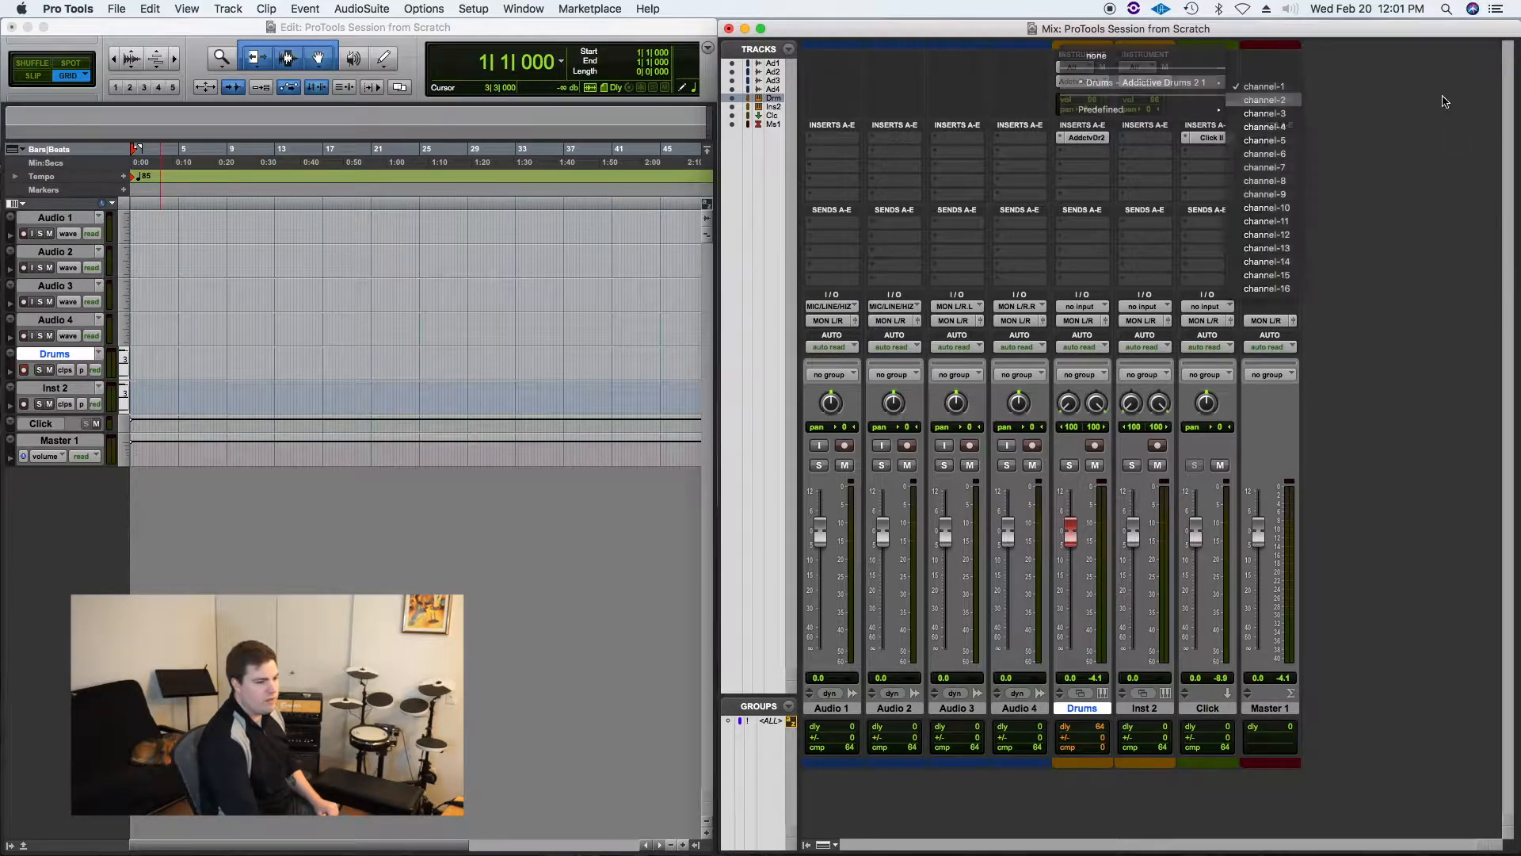
{"action": "left_click", "coordinate": [1087, 138]}
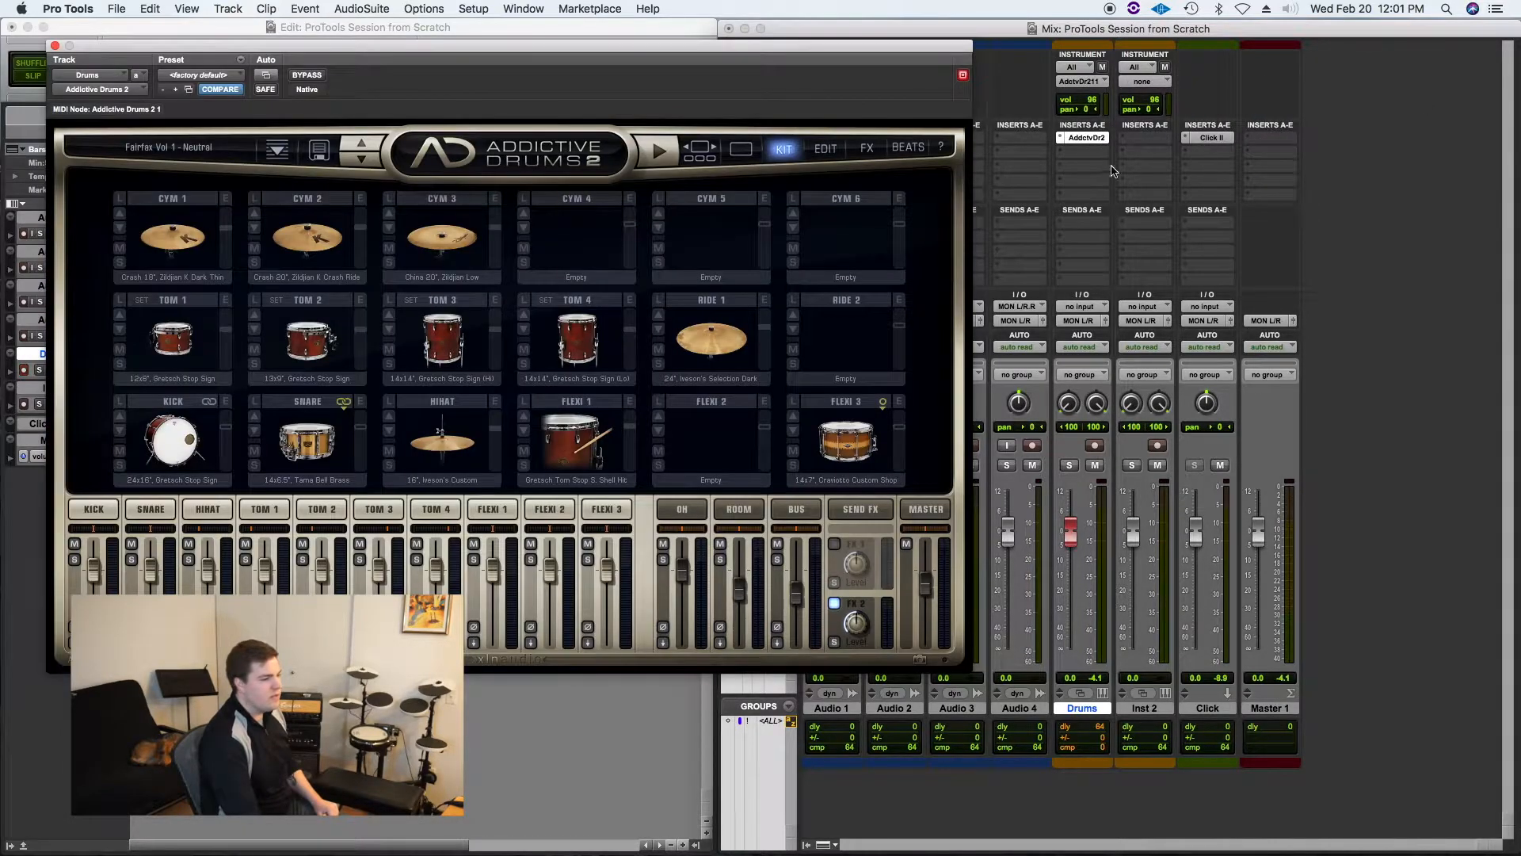
{"action": "left_click", "coordinate": [55, 45]}
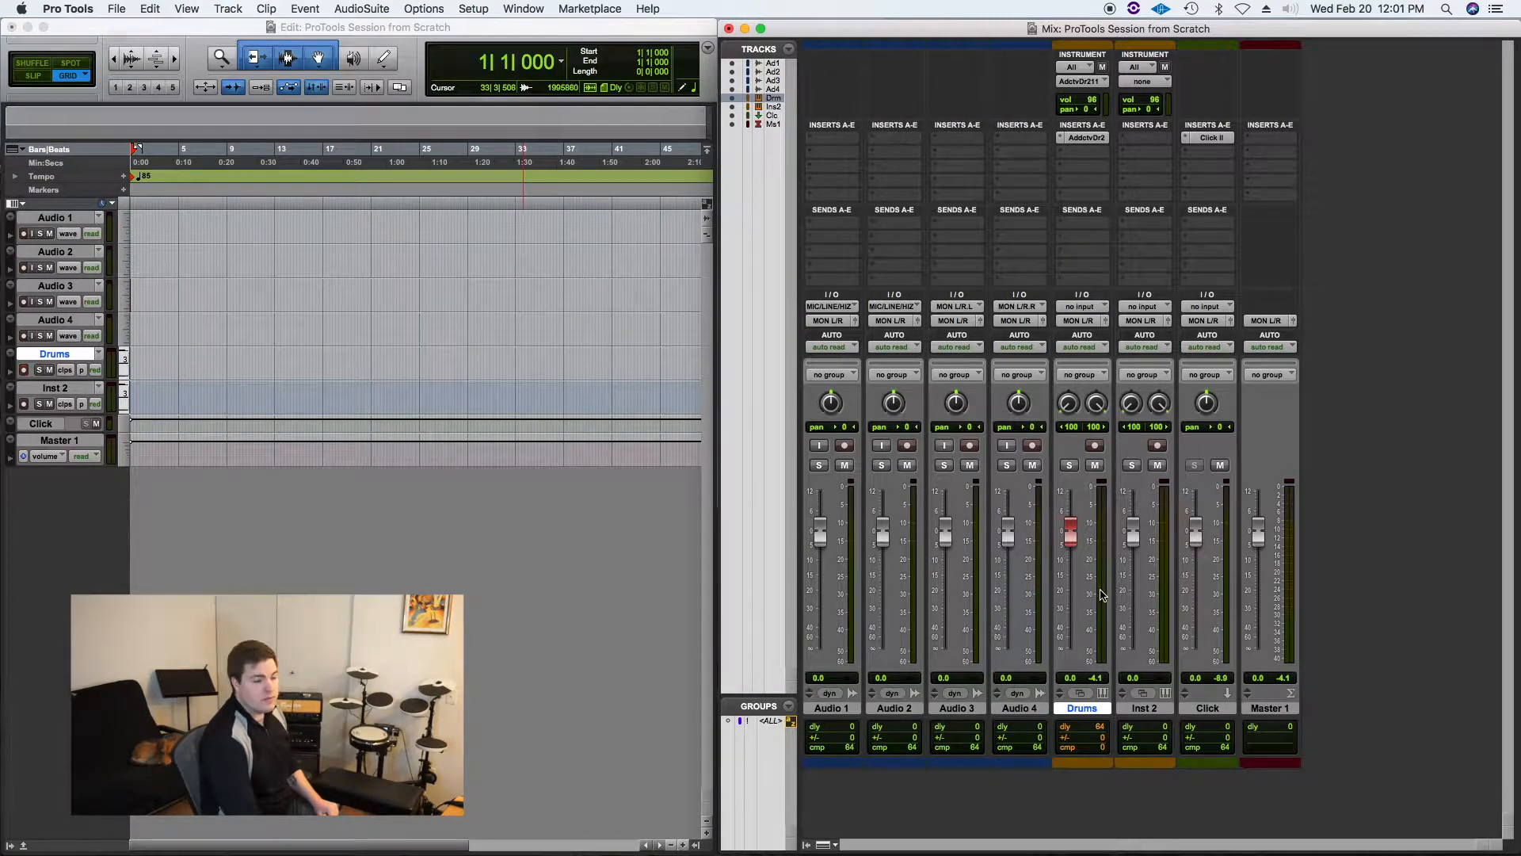
Step: Record-enable the Drums track, then start and stop playback to test it
{"action": "left_click", "coordinate": [1094, 446]}
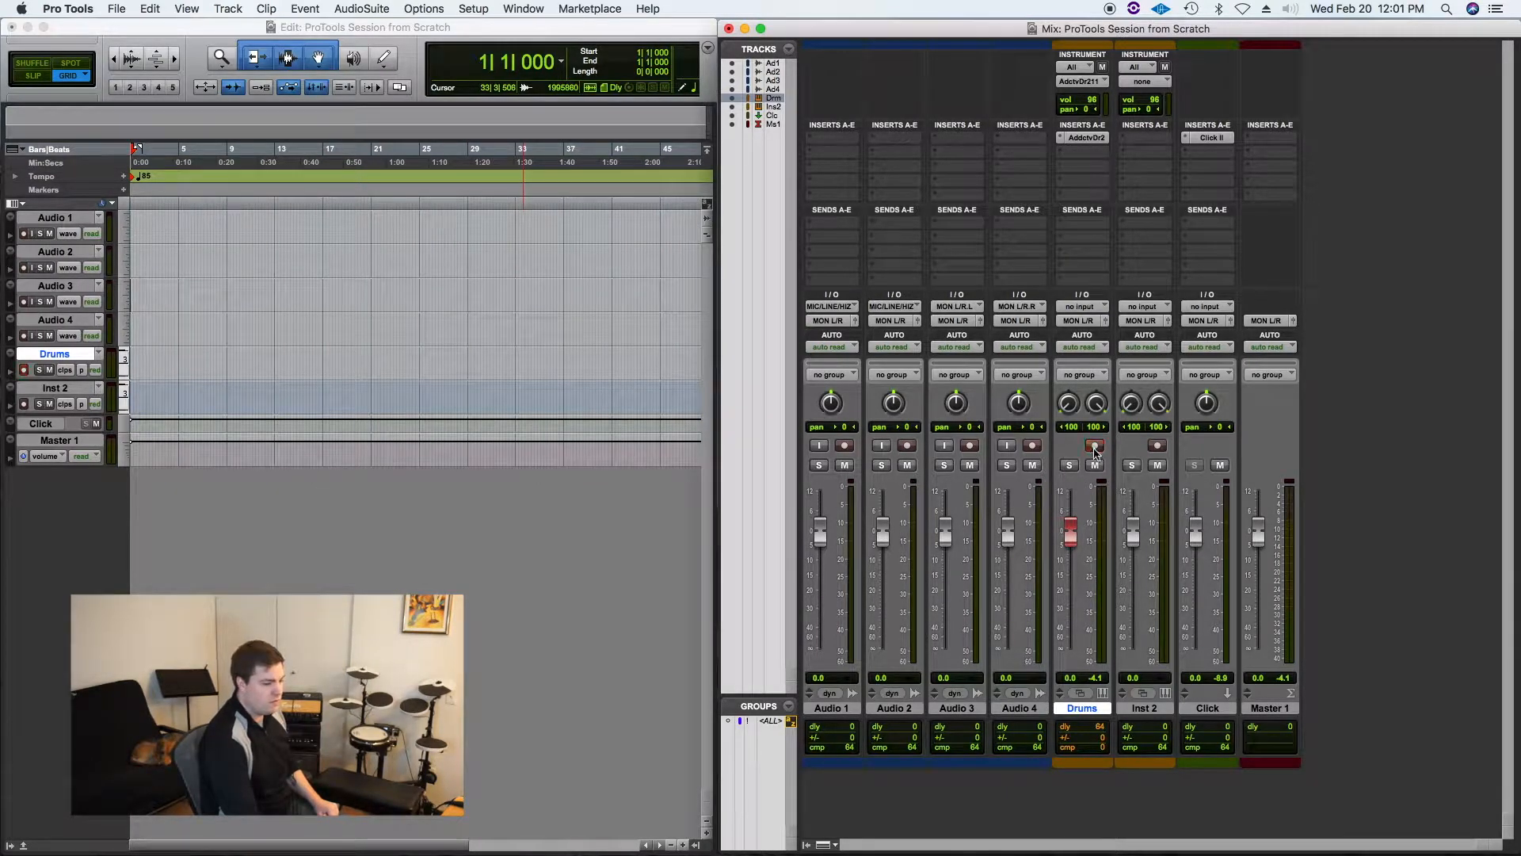
{"action": "key", "text": "space"}
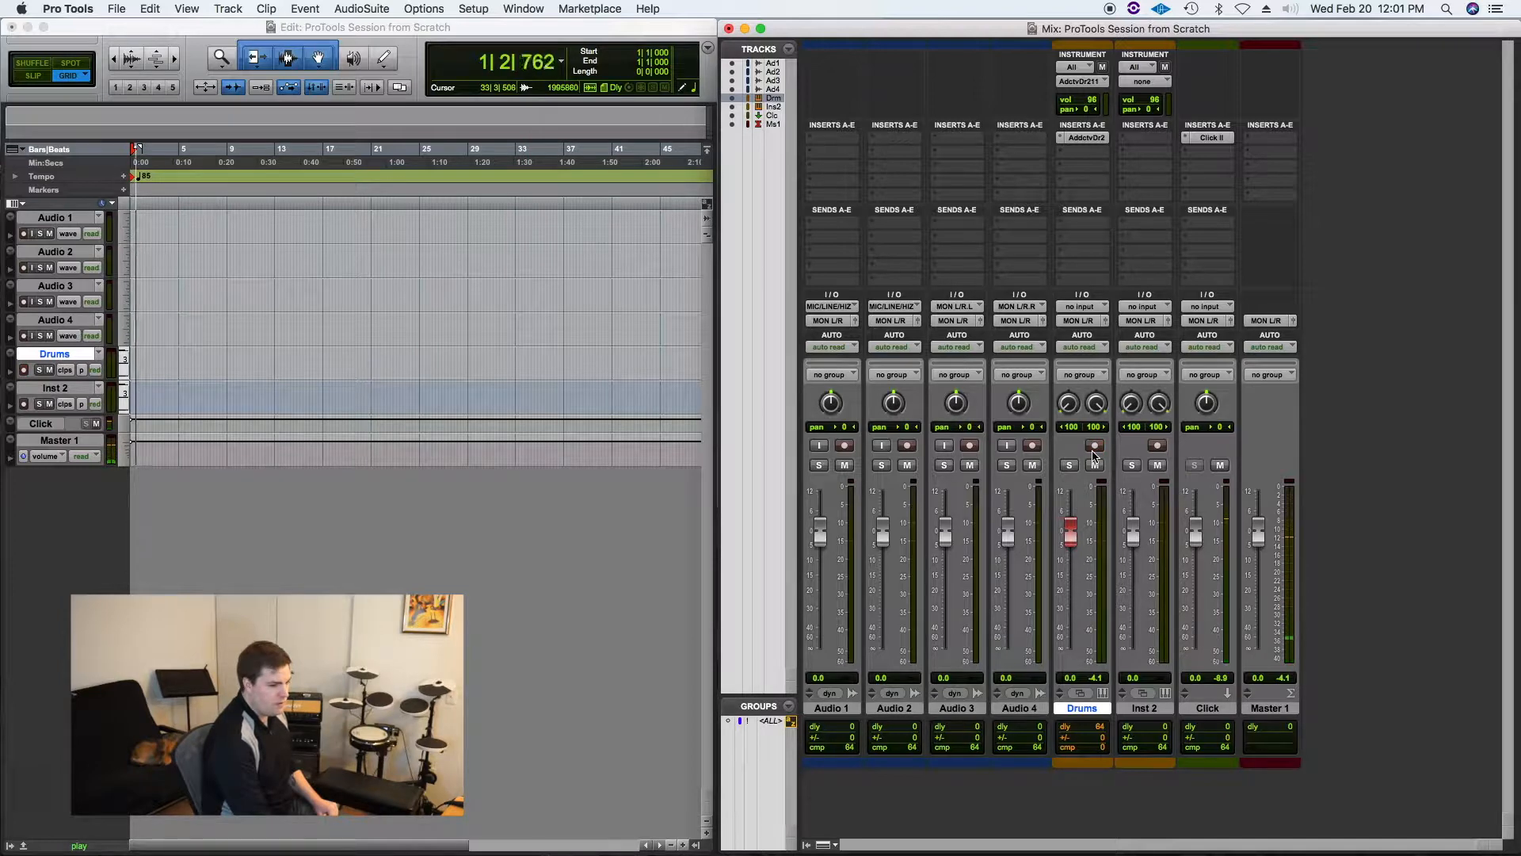
{"action": "key", "text": "space"}
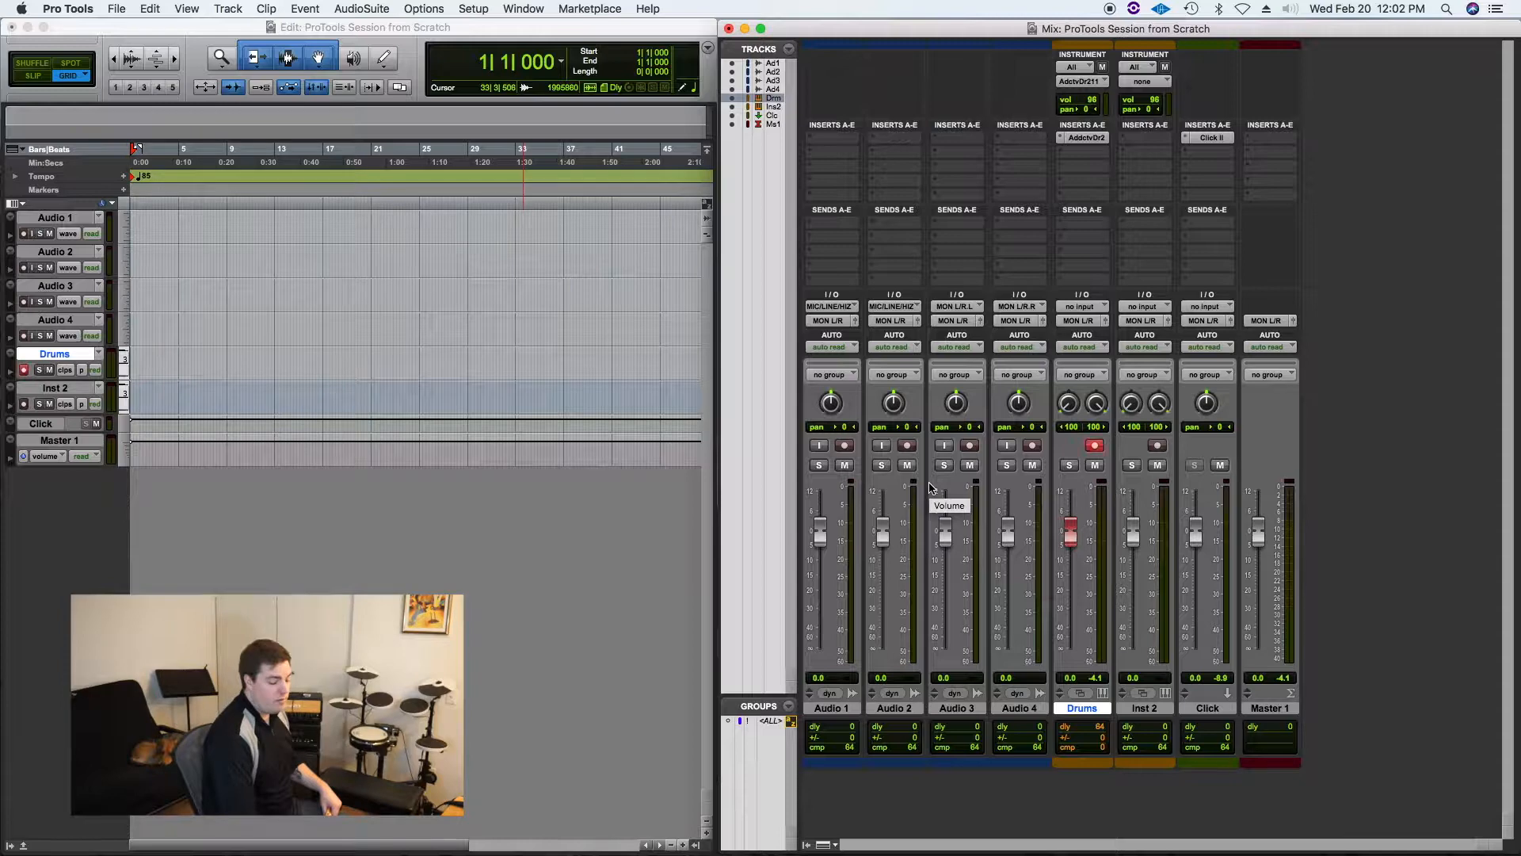
Step: Record a short drum take on the armed Drums track
{"action": "key", "text": "super+space"}
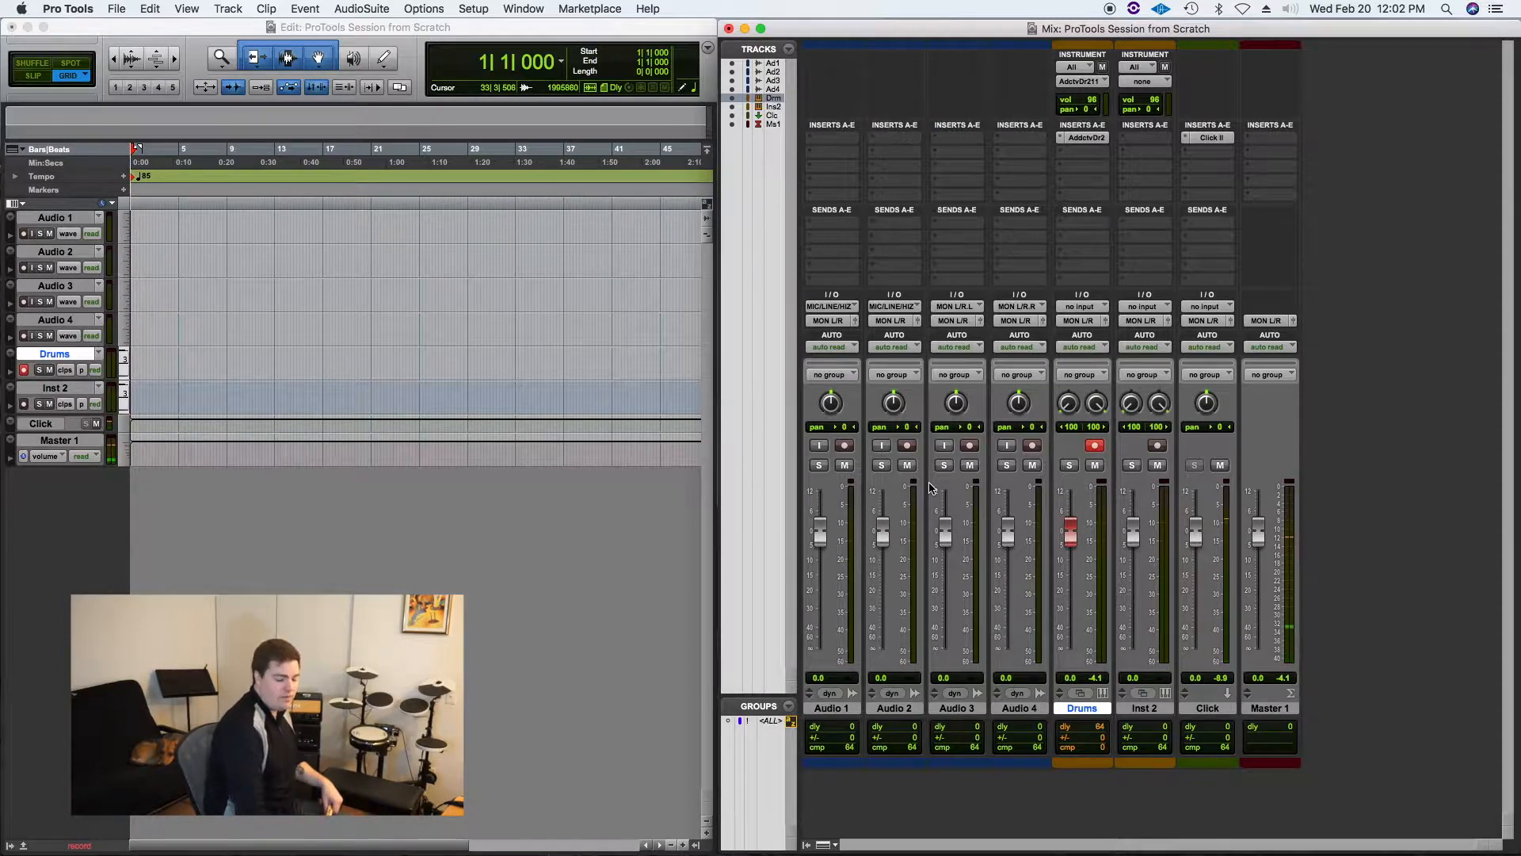
{"action": "key", "text": "space"}
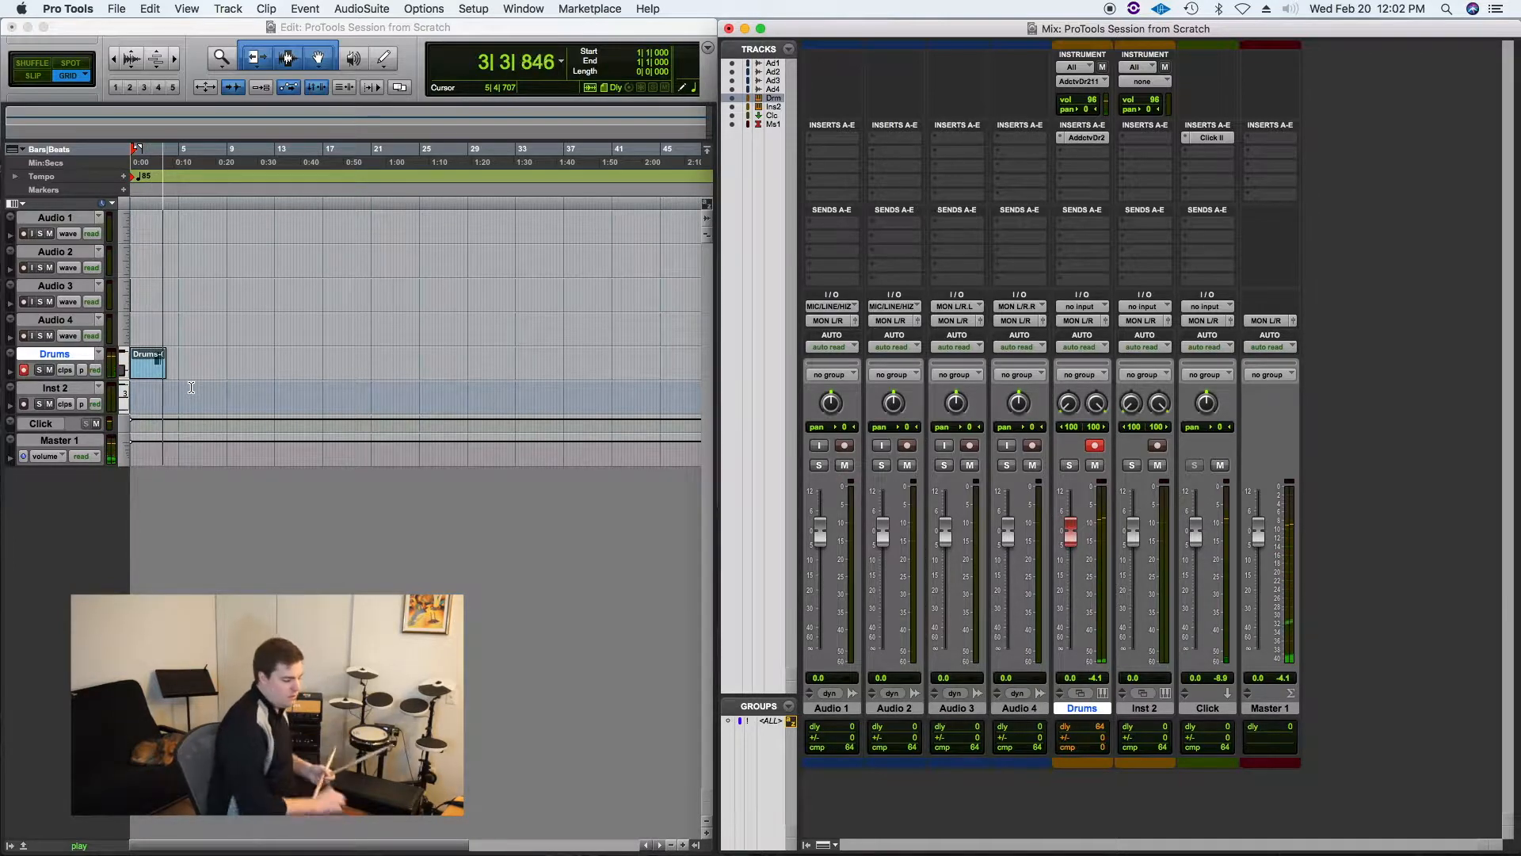
{"action": "key", "text": "space"}
Step: Play back the recorded drum take on the Drums track
{"action": "left_click", "coordinate": [151, 355]}
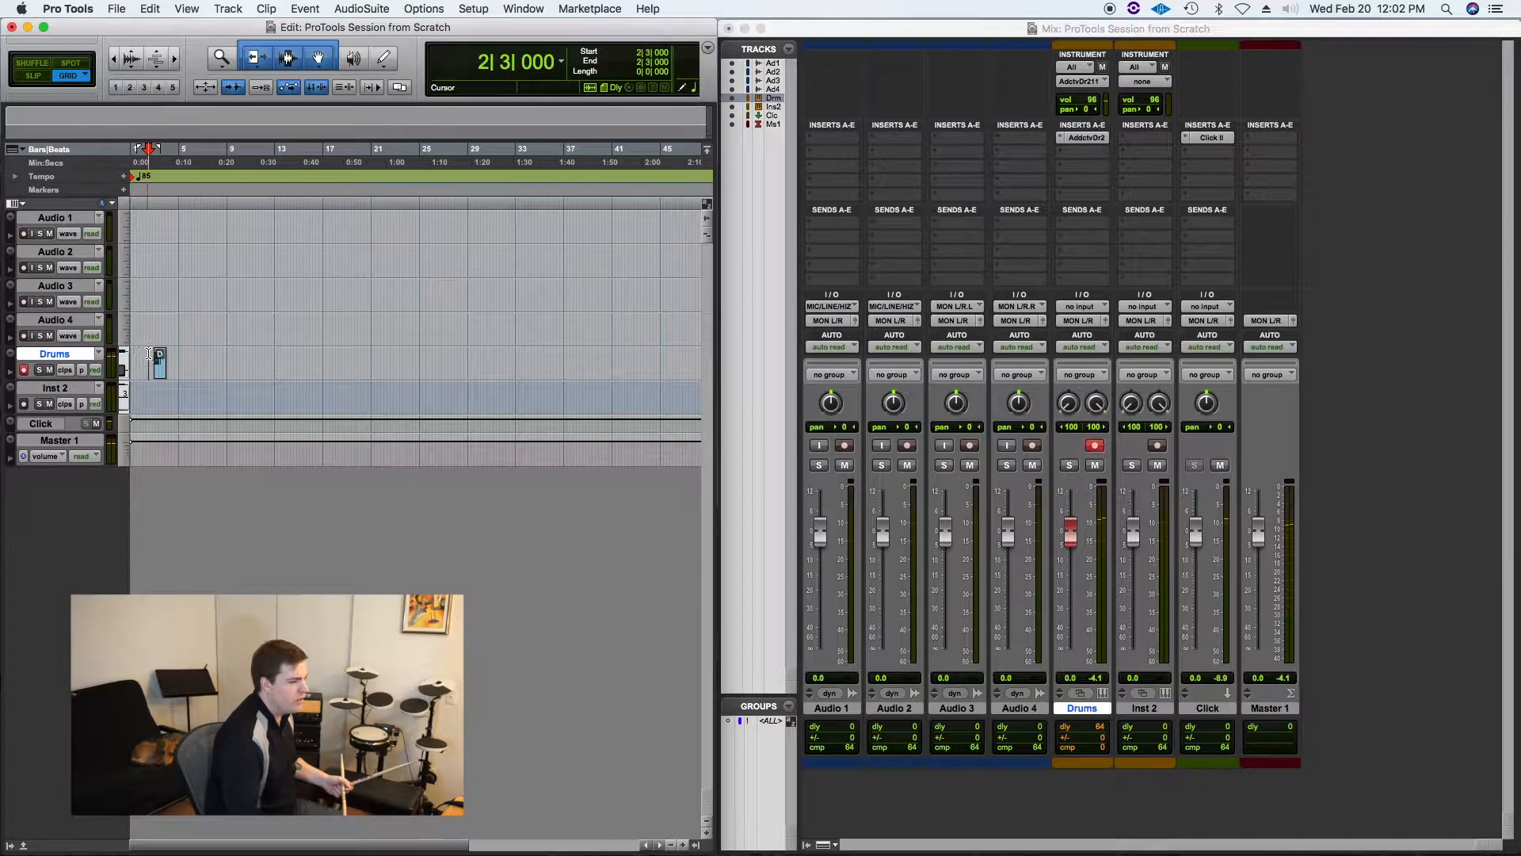
{"action": "key", "text": "space"}
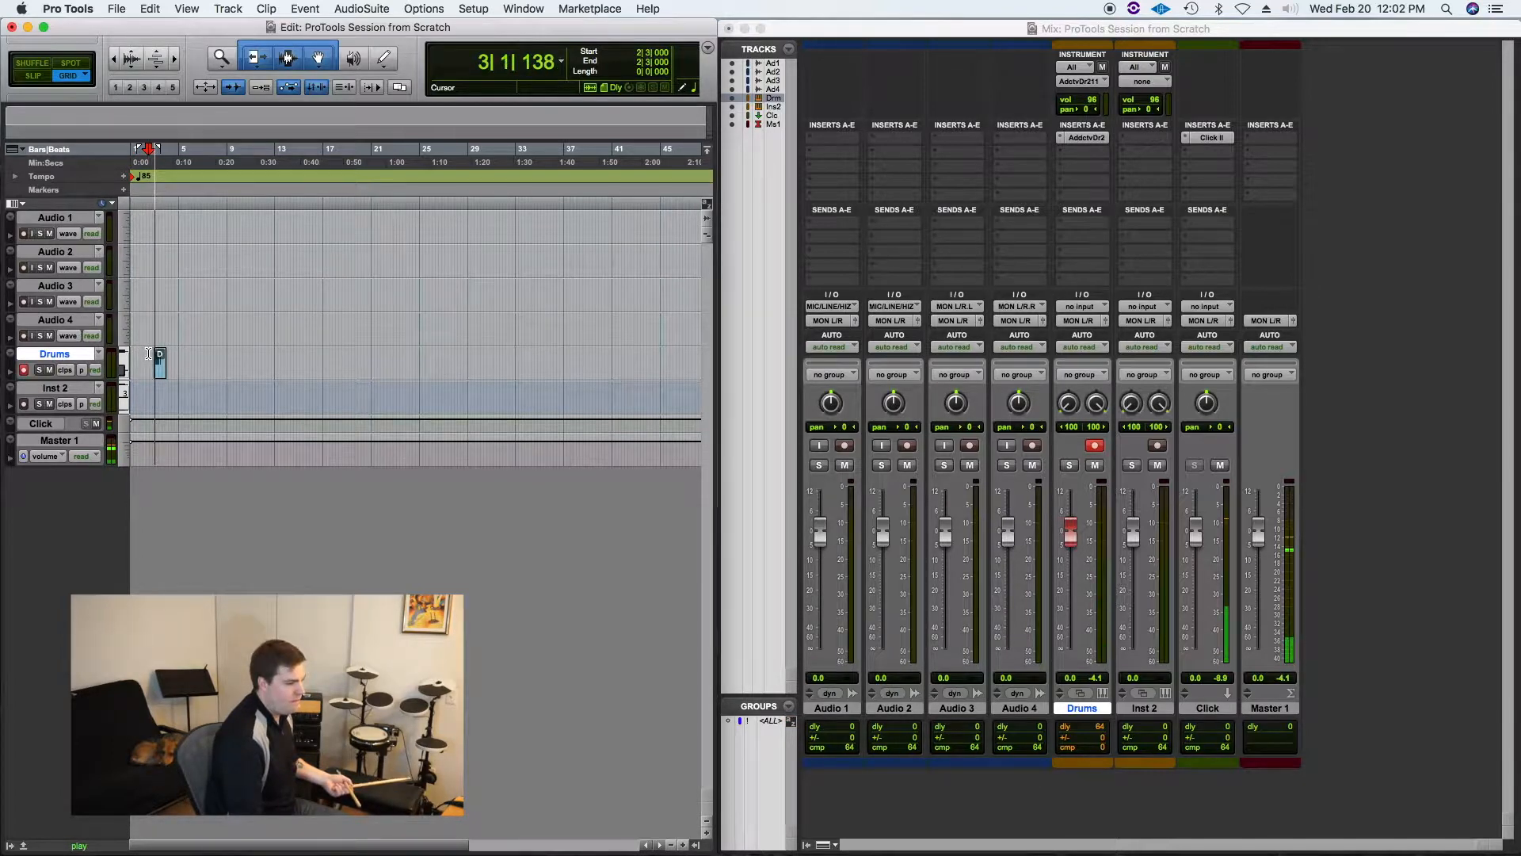
{"action": "key", "text": "space"}
Step: Undo the recorded take and toggle the Drums track's record enable
{"action": "key", "text": "super+z"}
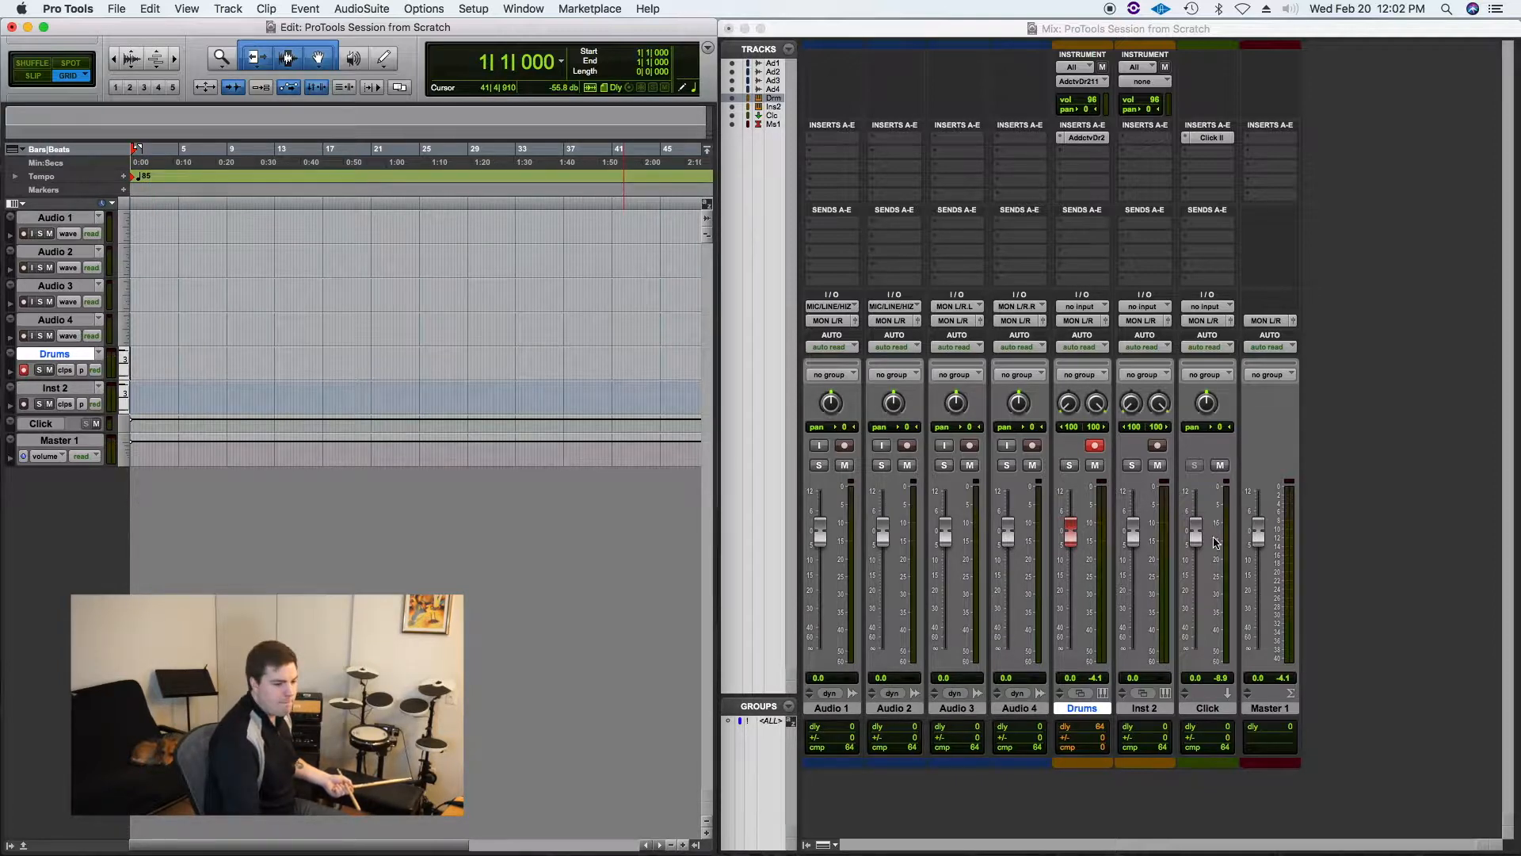
{"action": "left_click", "coordinate": [1095, 446]}
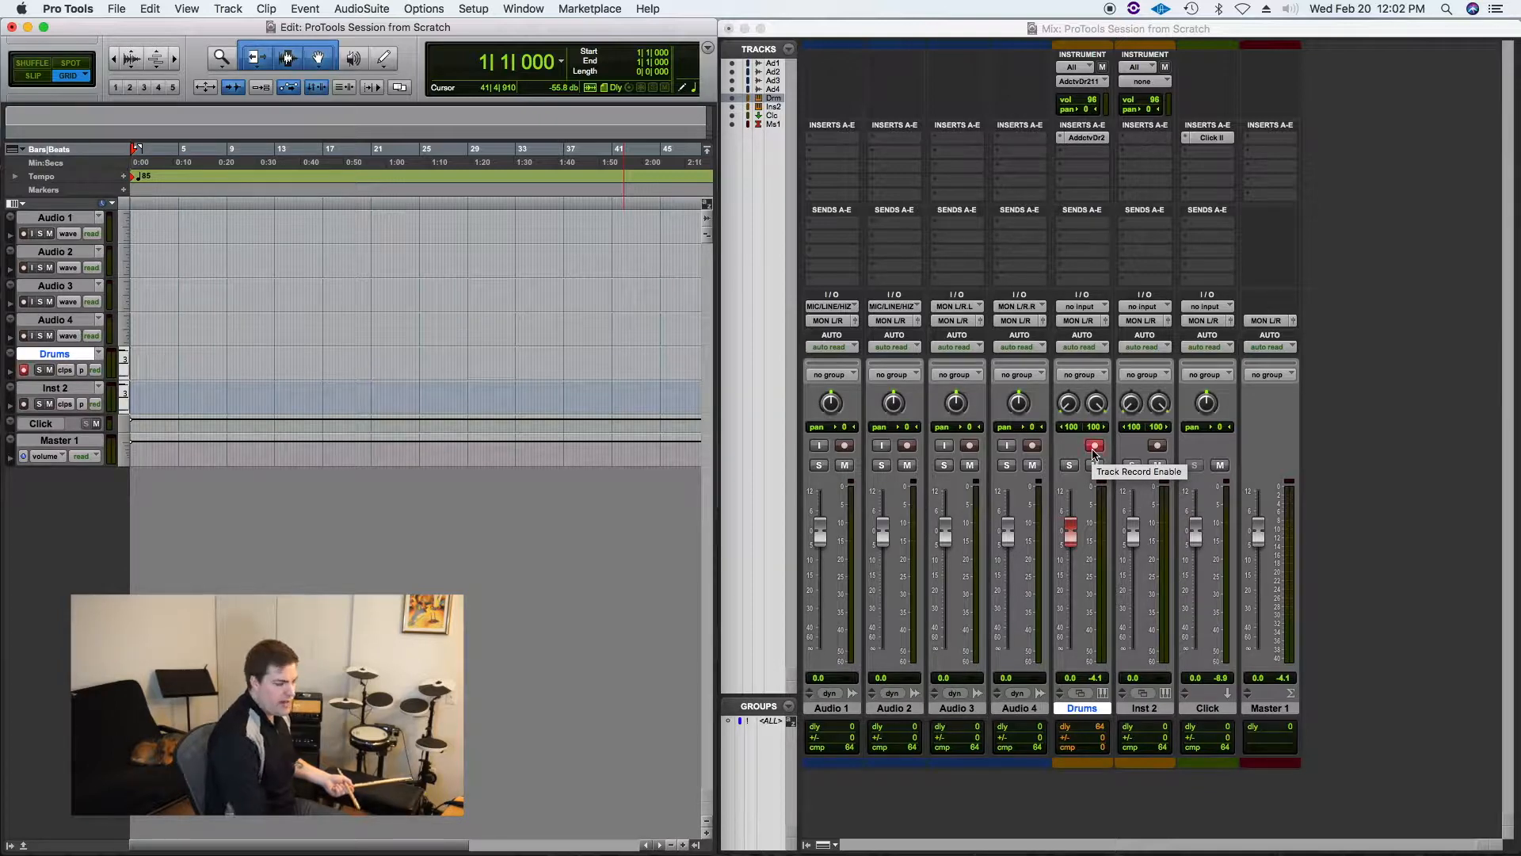
Step: Record-enable the Drums track and briefly test playback
{"action": "left_click", "coordinate": [1094, 446]}
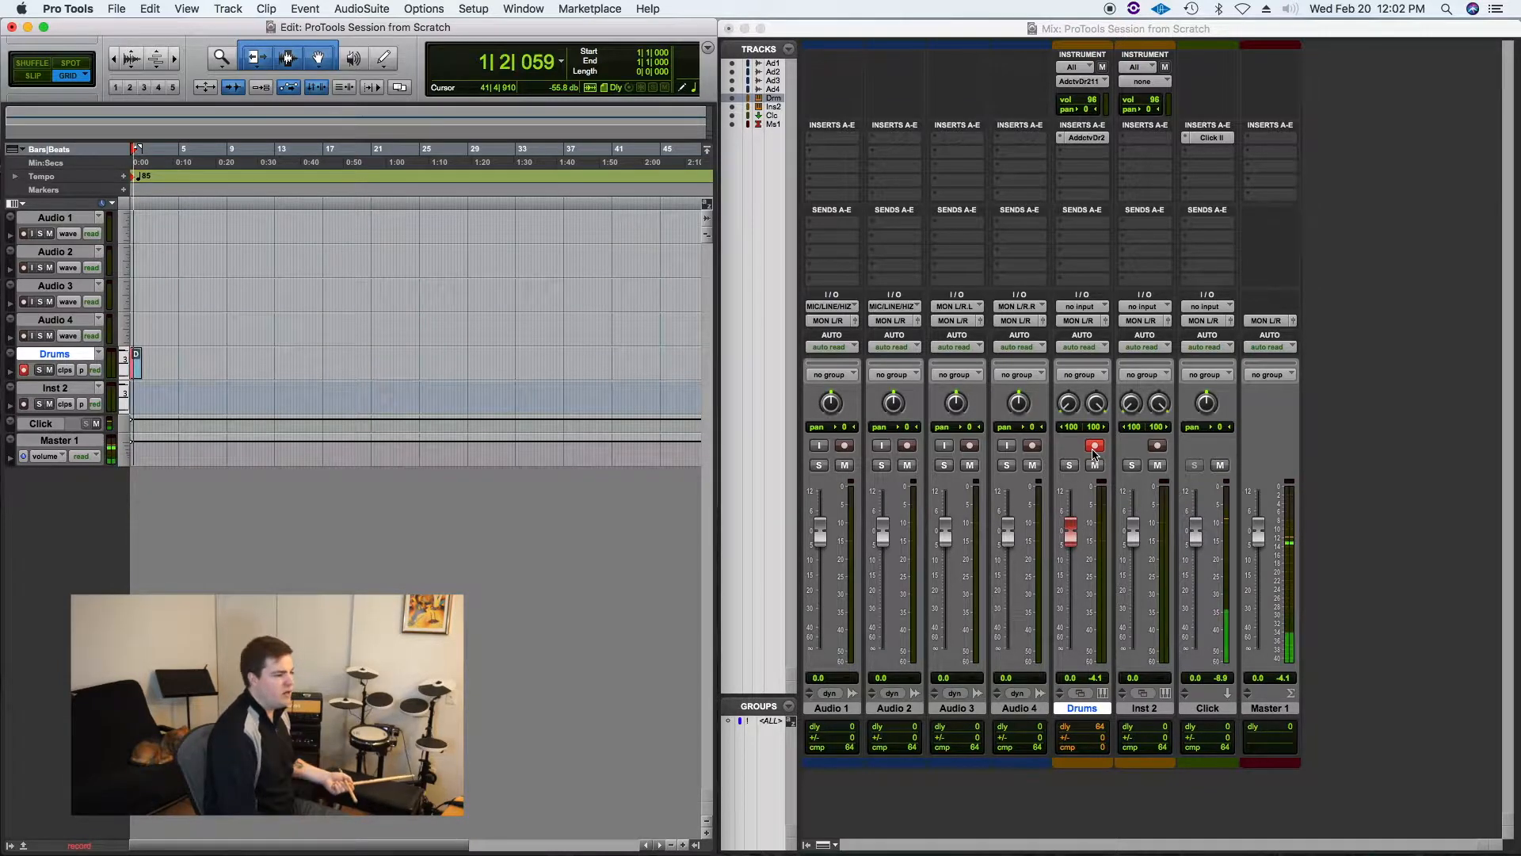
{"action": "key", "text": "space"}
{"action": "key", "text": "super+z"}
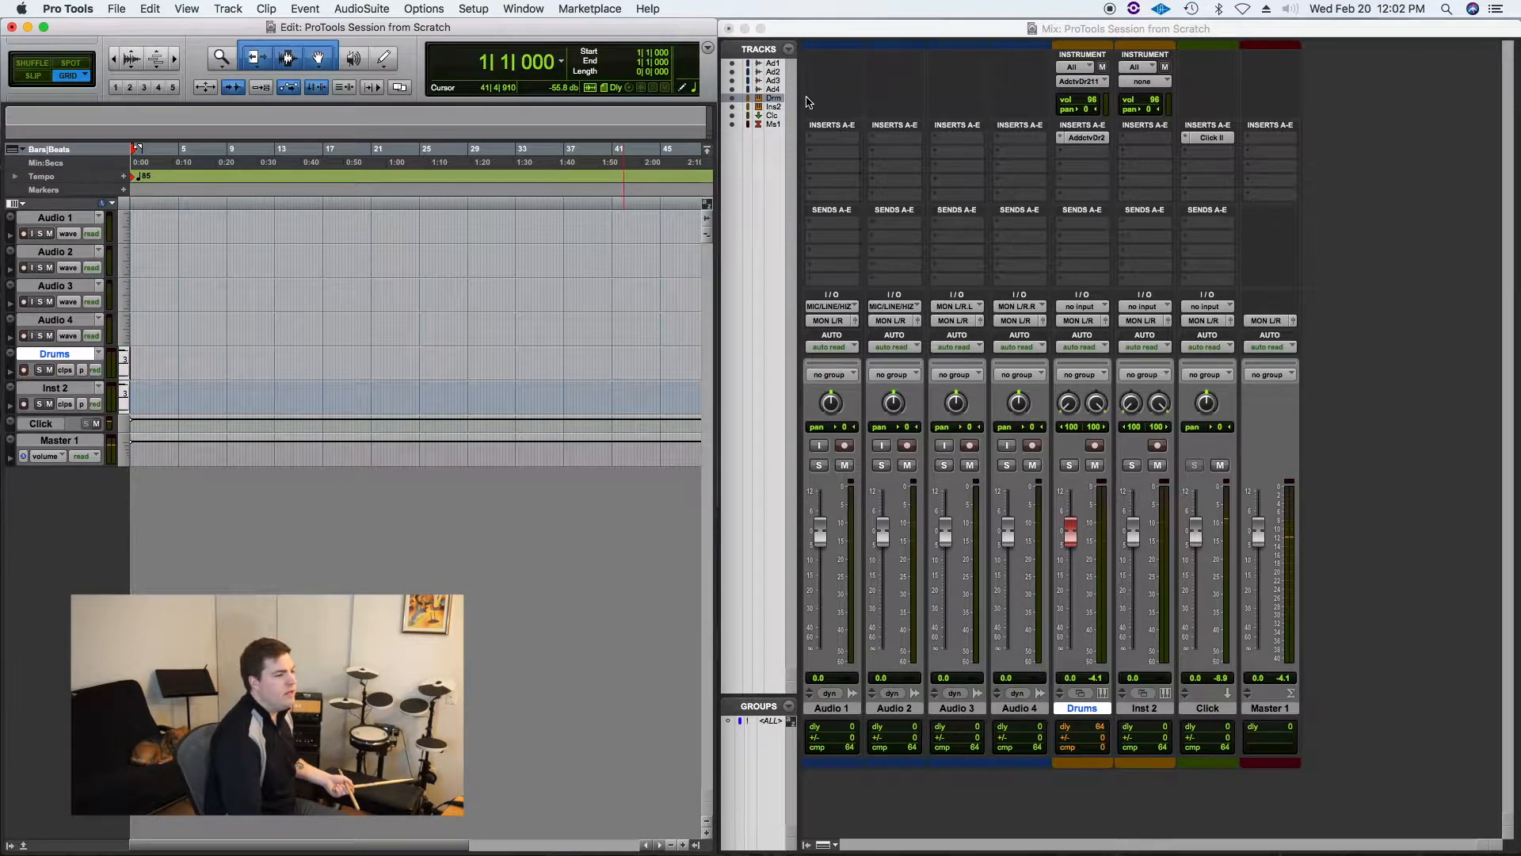
Step: Open the Transport window and position it below the tracks in the Edit window
{"action": "left_click", "coordinate": [511, 8]}
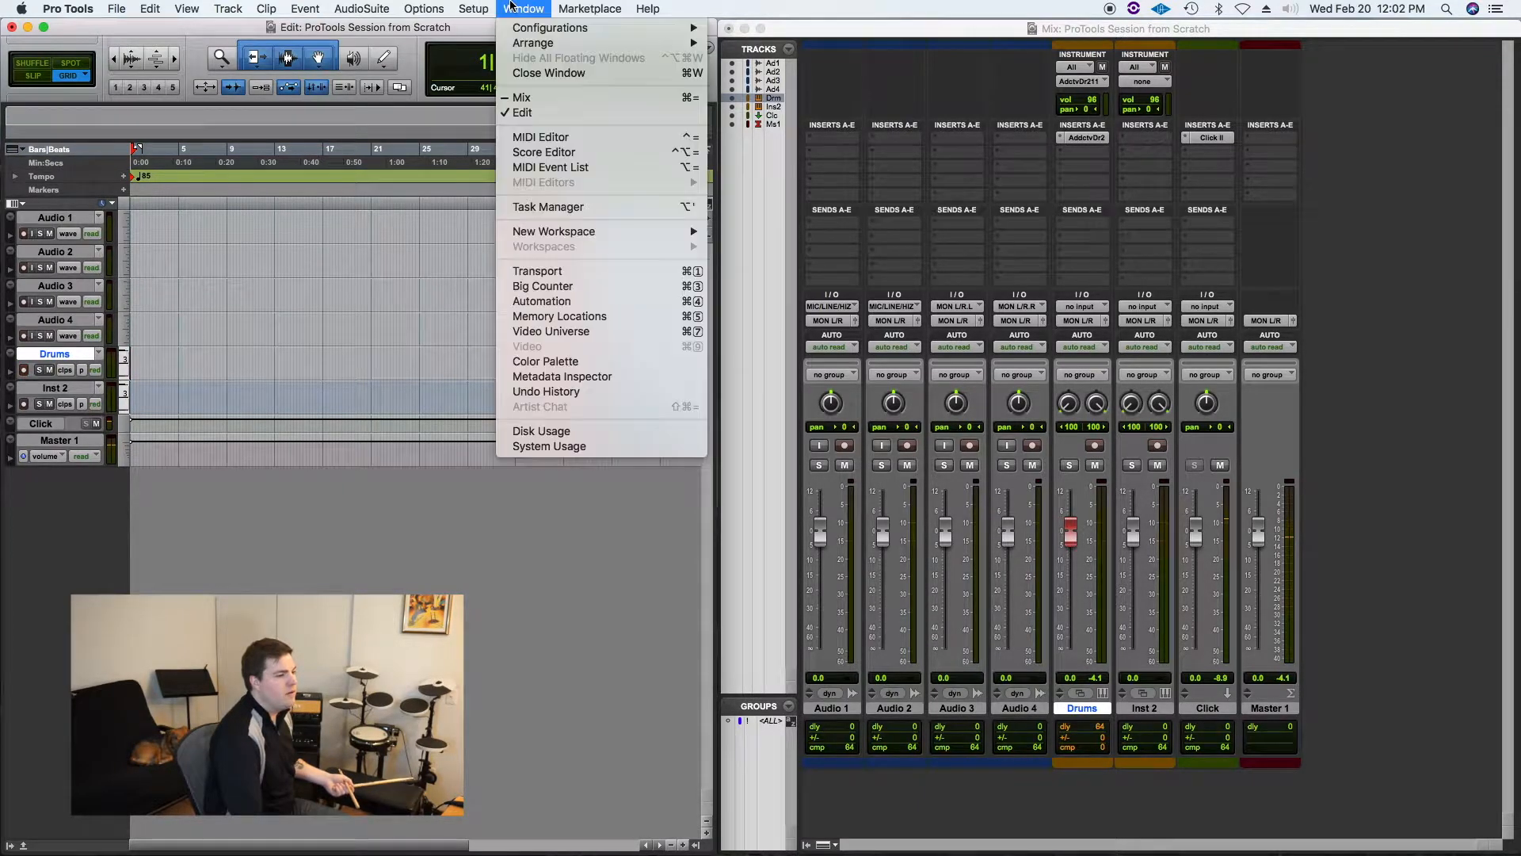
{"action": "left_click", "coordinate": [607, 271]}
{"action": "left_click_drag", "start_coordinate": [431, 495], "coordinate": [416, 493]}
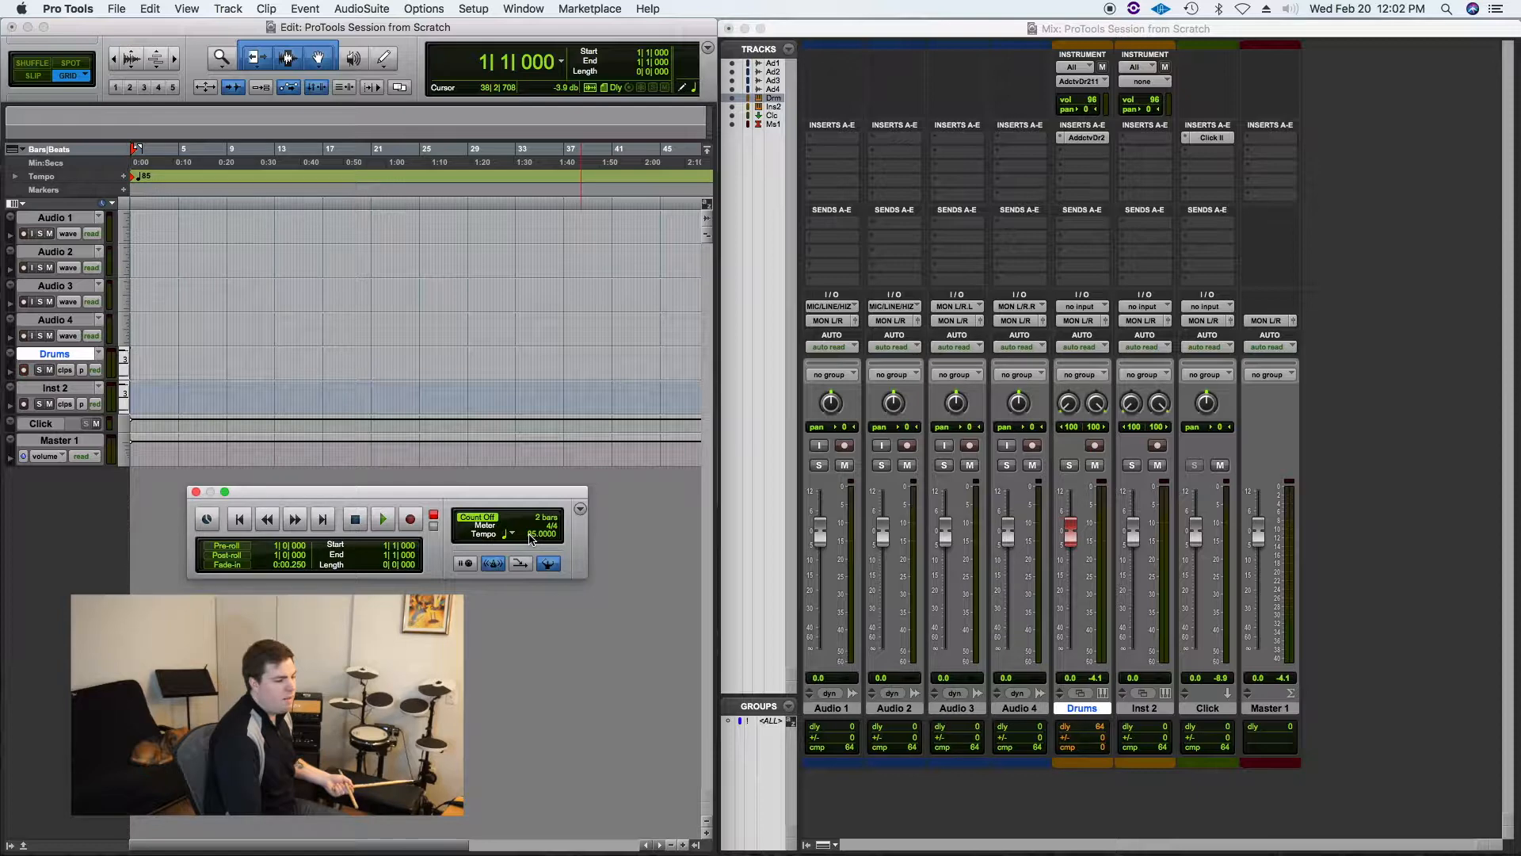
{"action": "left_click", "coordinate": [197, 492]}
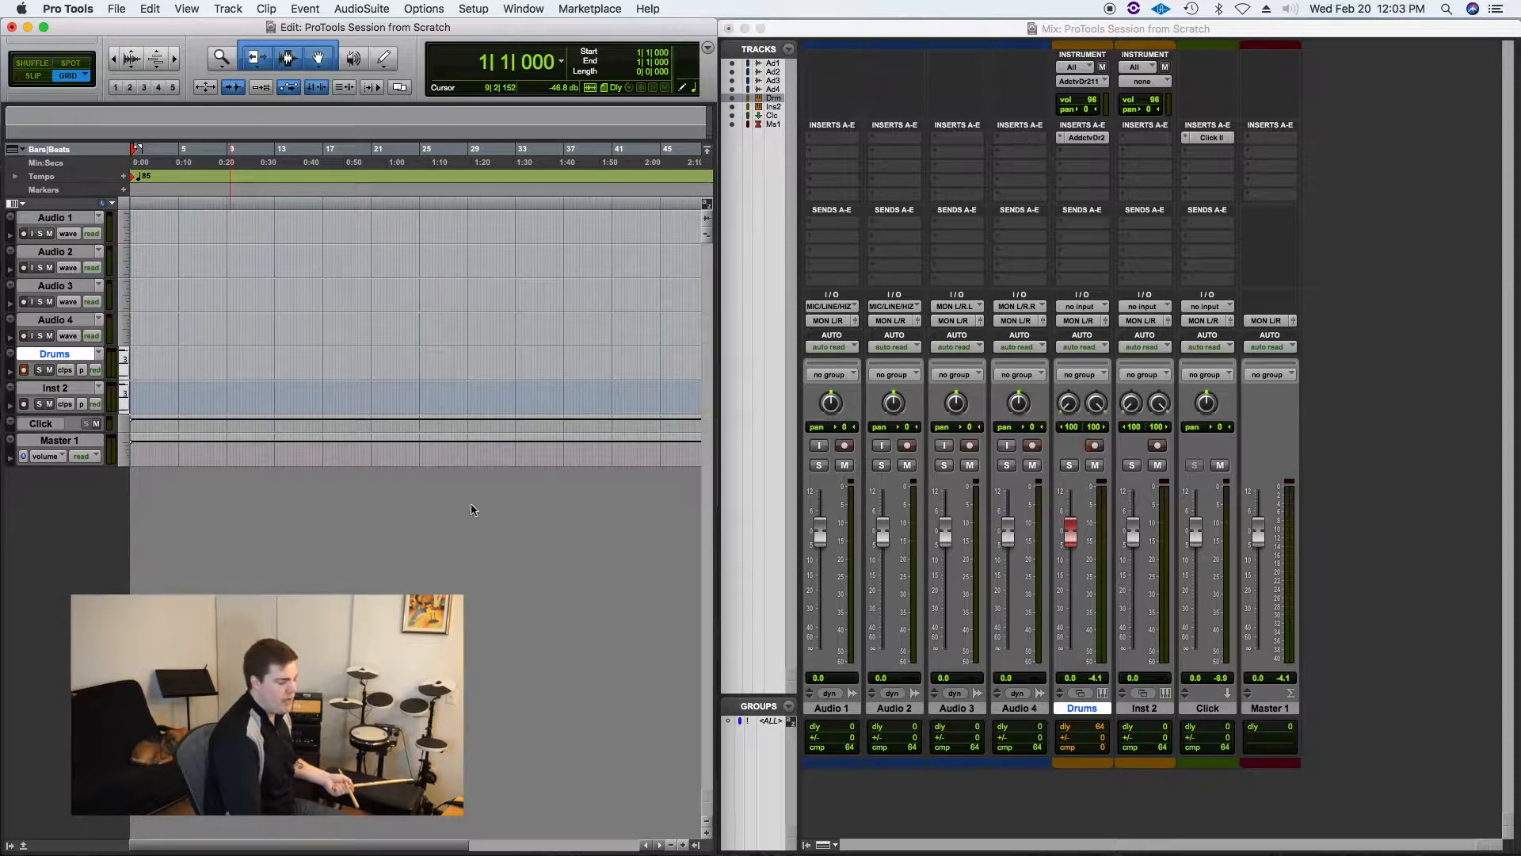
{"action": "key", "text": "super+1"}
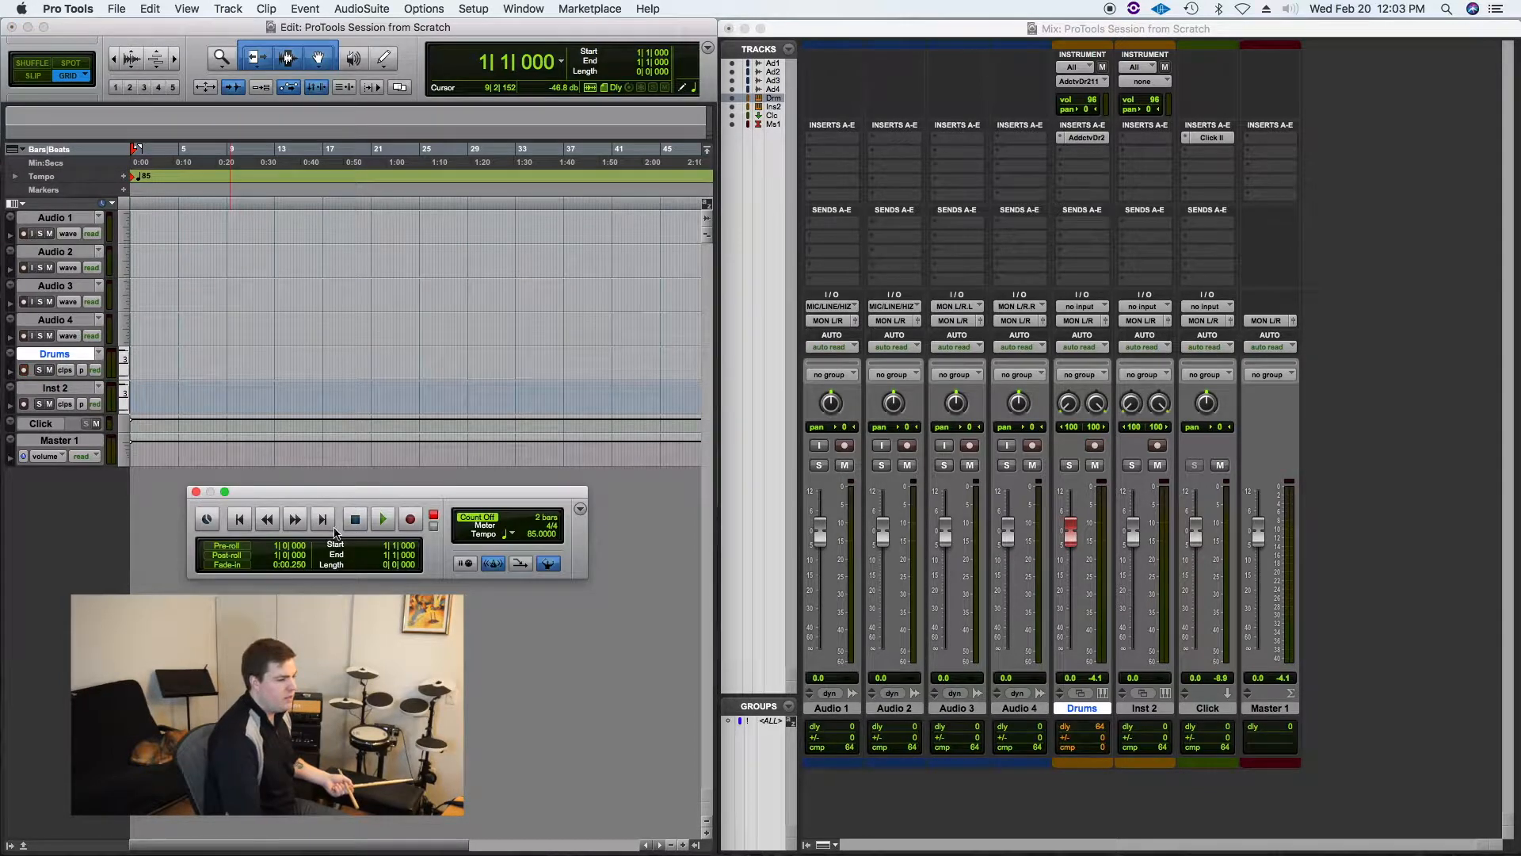
Step: Record a drum take on the Drums track using the Transport window's record and play controls
{"action": "left_click", "coordinate": [408, 521]}
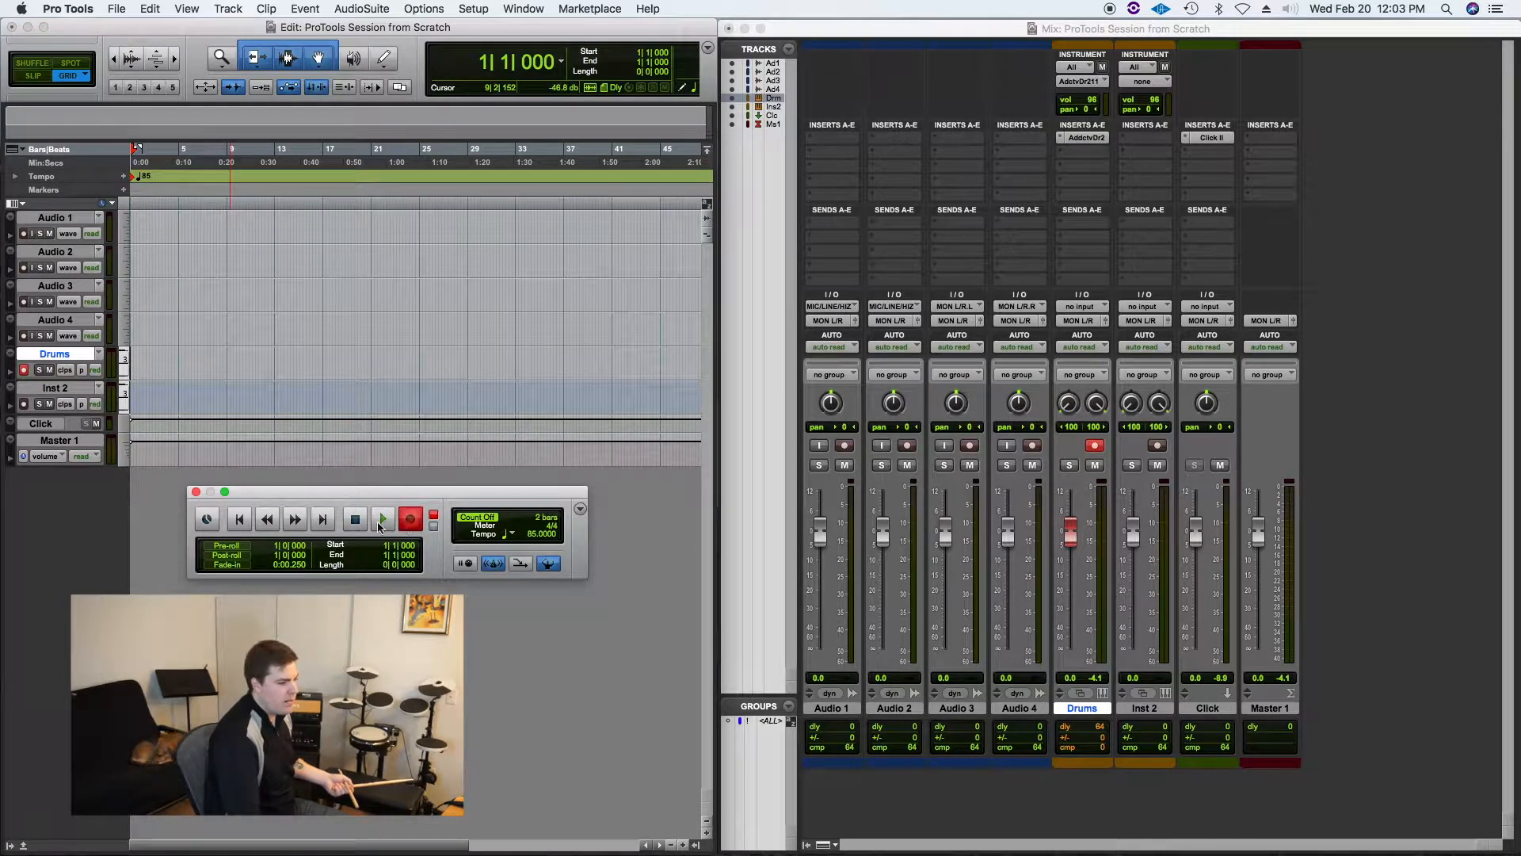
{"action": "left_click", "coordinate": [383, 521]}
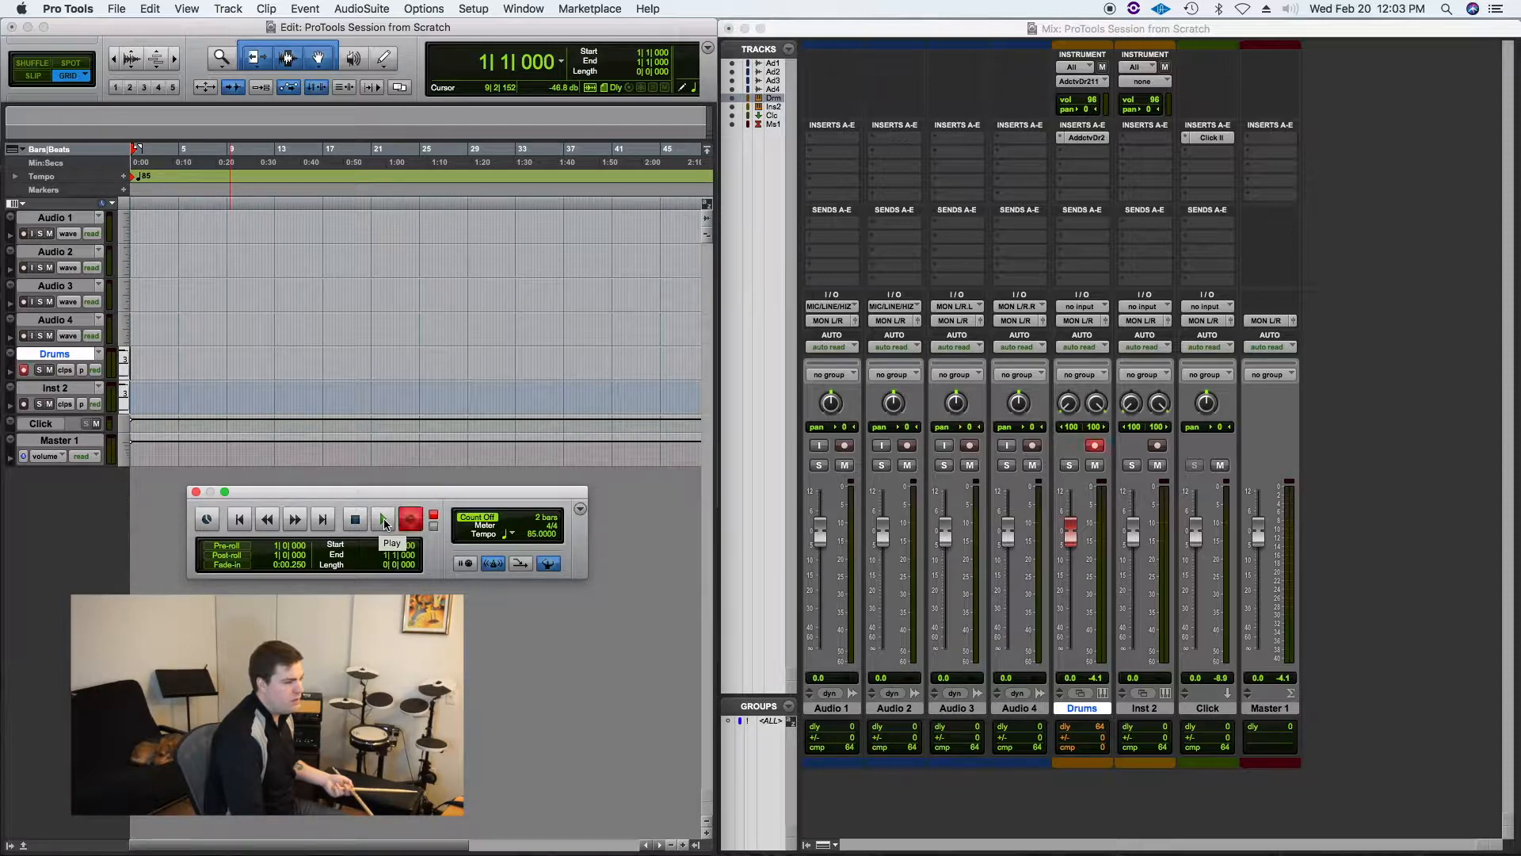
{"action": "left_click", "coordinate": [384, 518]}
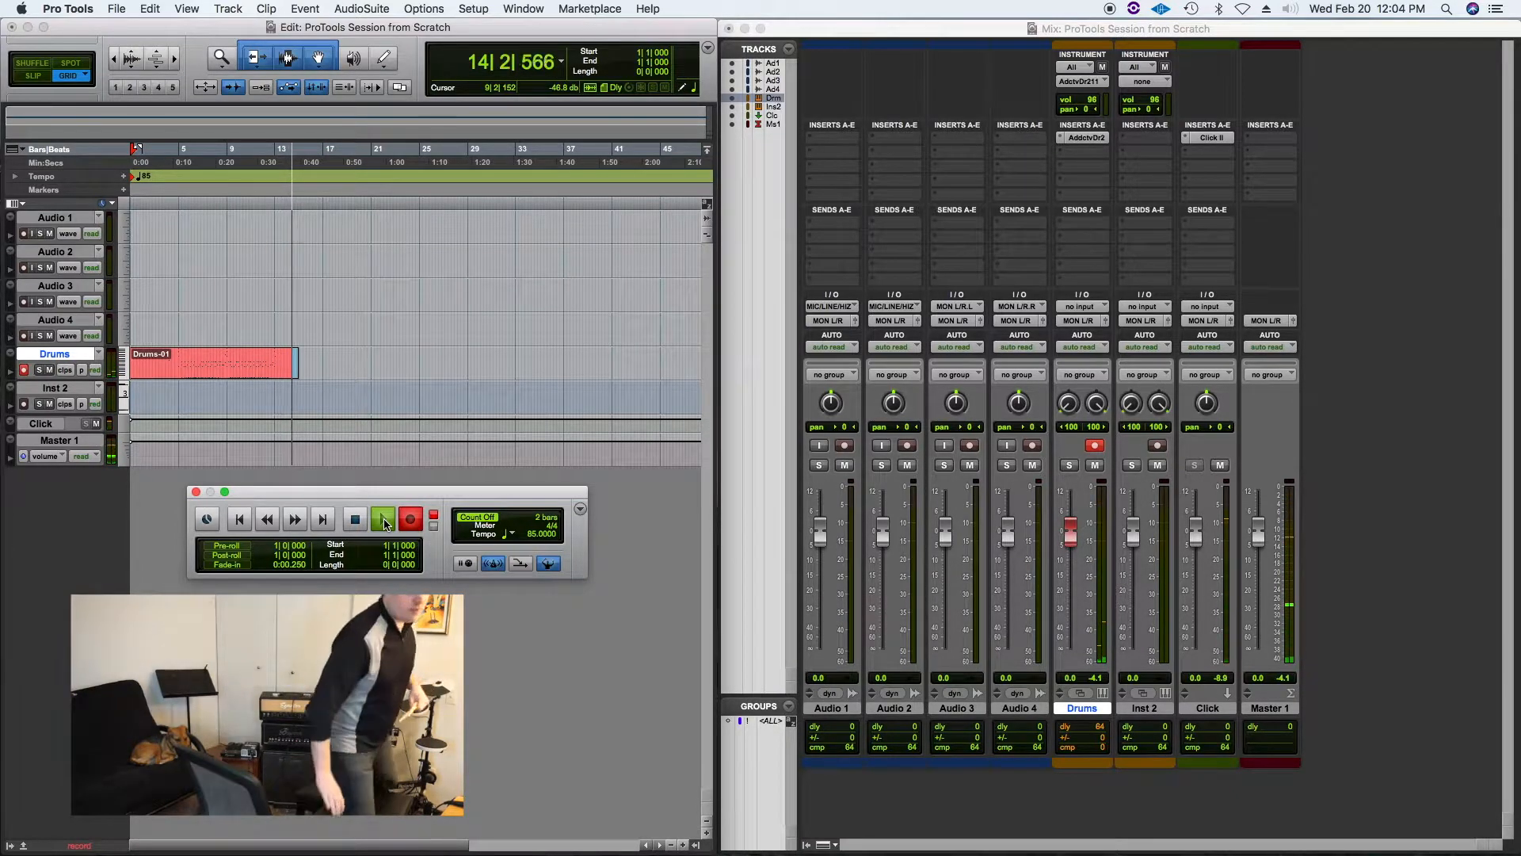
{"action": "key", "text": "space"}
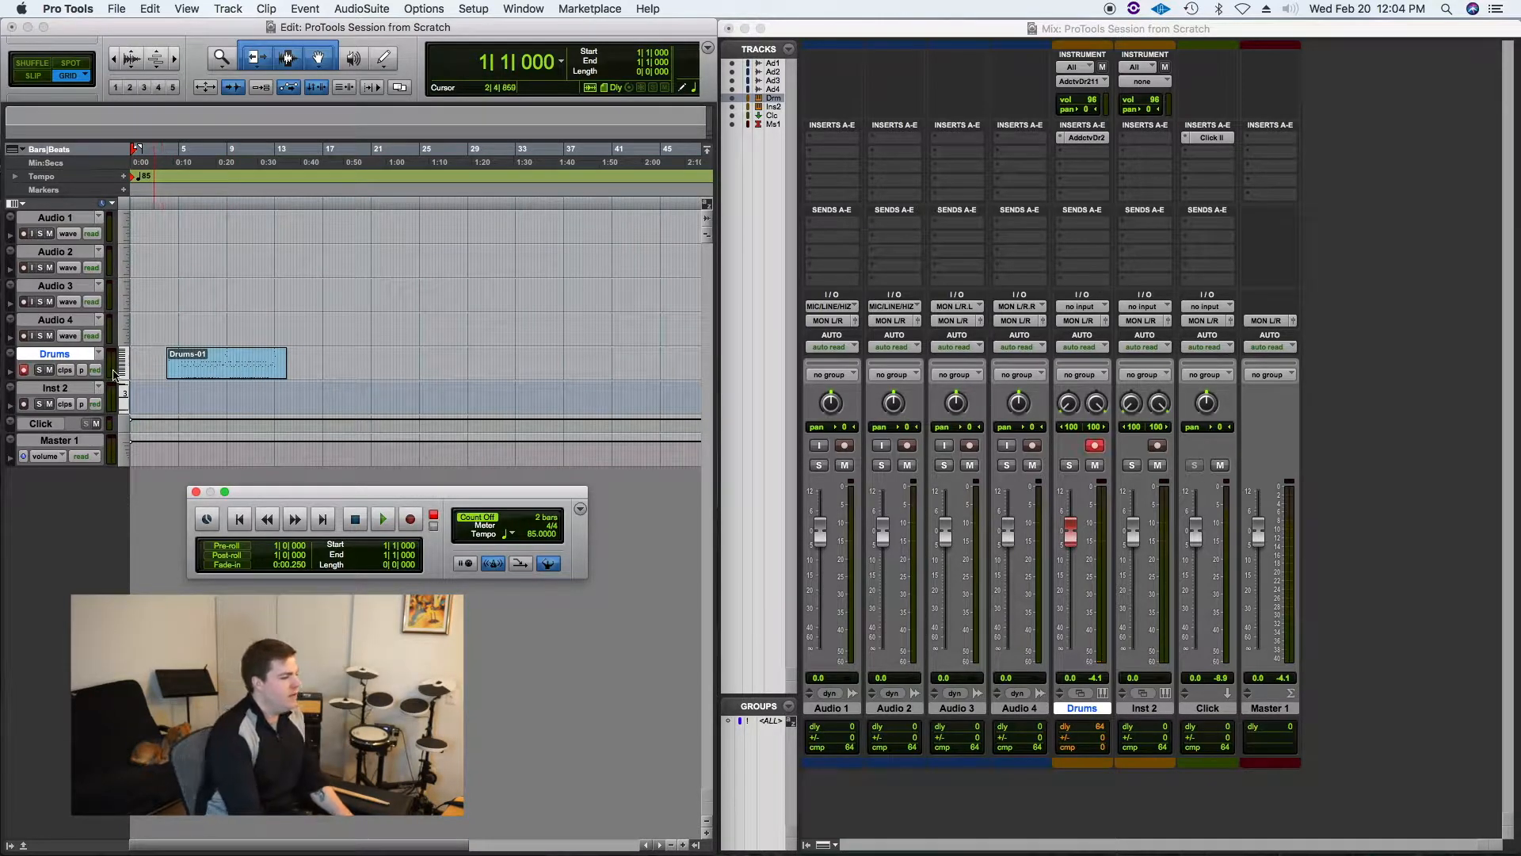
Step: Zoom in on the recorded Drums-01 clip with the Zoomer tool
{"action": "left_click", "coordinate": [220, 61]}
{"action": "left_click_drag", "start_coordinate": [295, 366], "coordinate": [132, 360]}
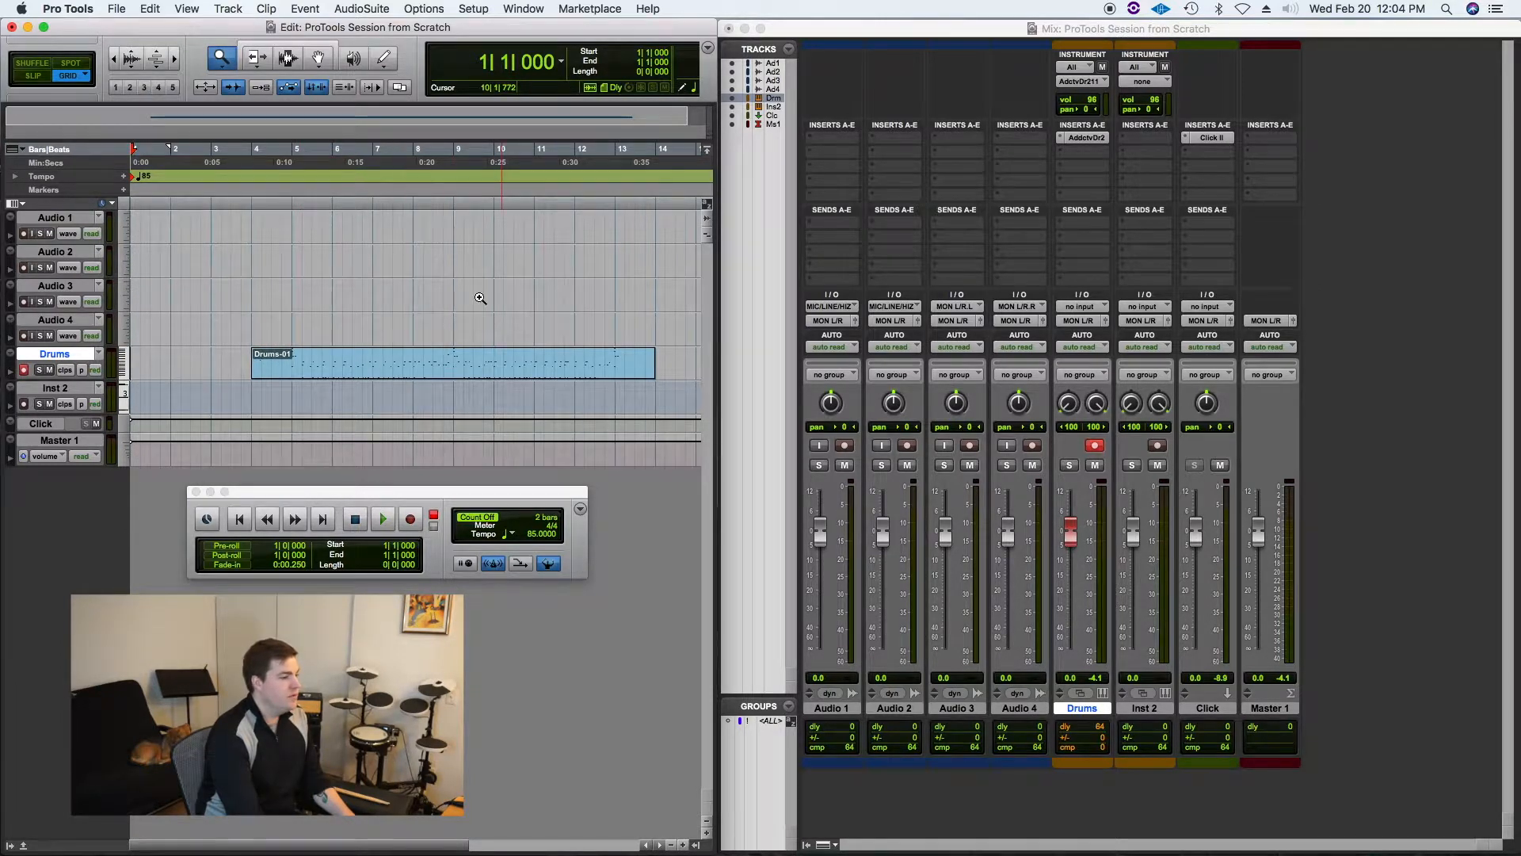
{"action": "left_click", "coordinate": [283, 45]}
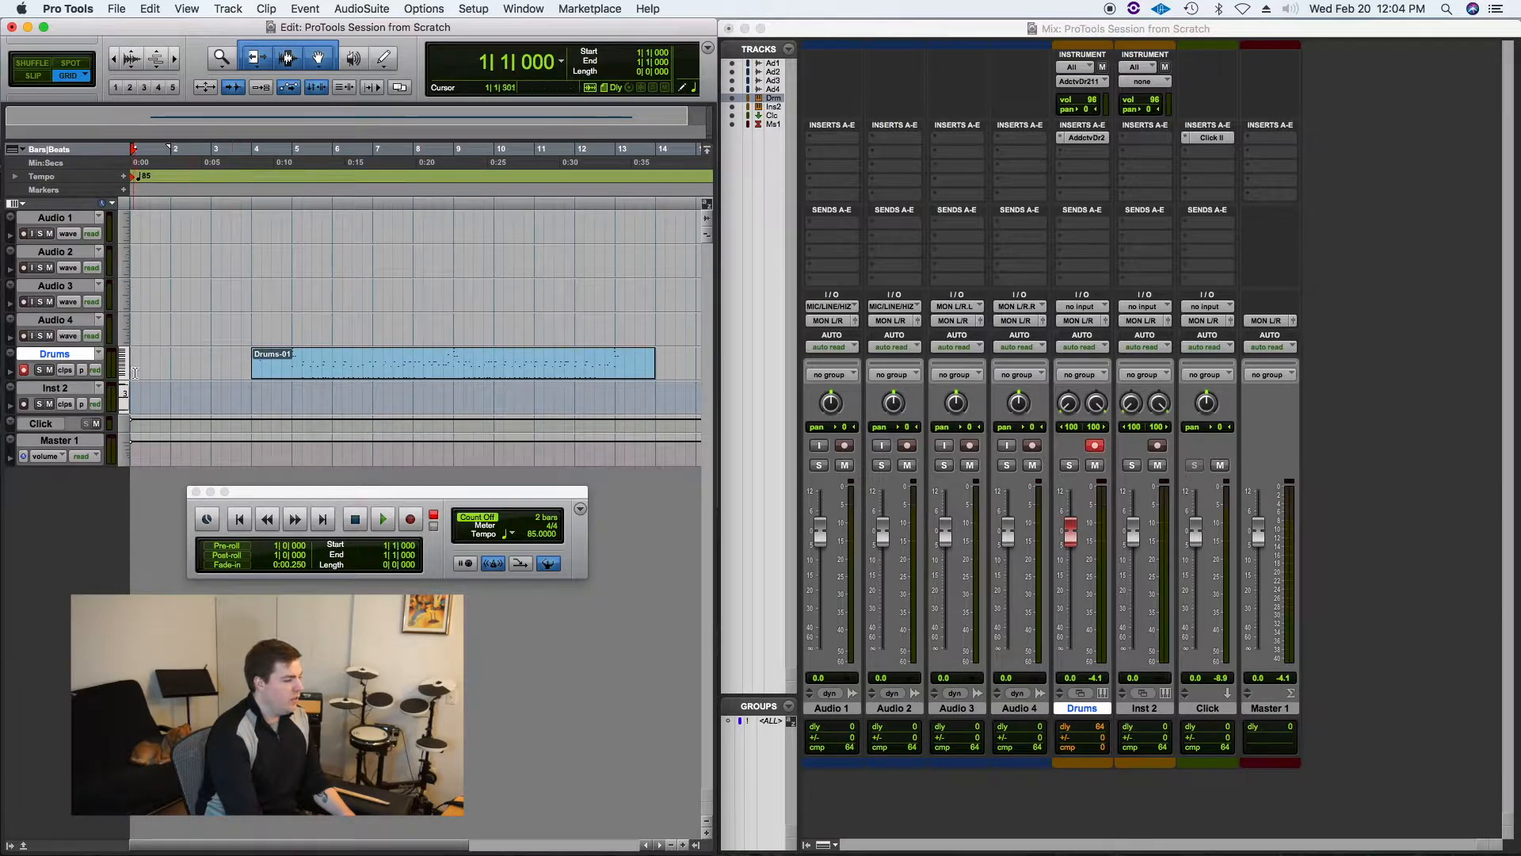
Step: Set the Drums track height to jumbo and move the Transport window out of the way
{"action": "left_click", "coordinate": [123, 226]}
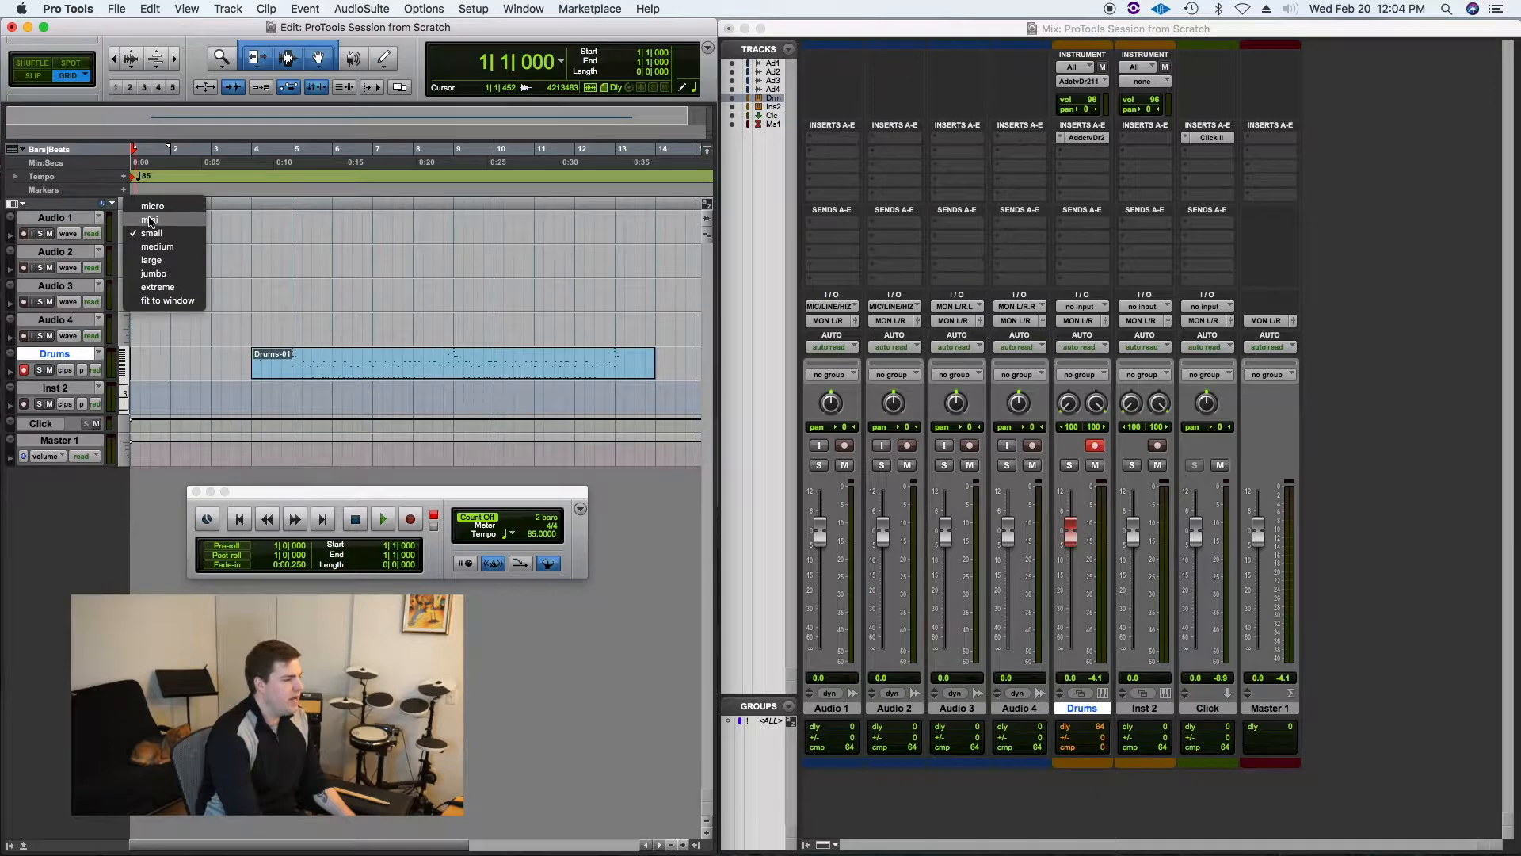
{"action": "left_click", "coordinate": [123, 363]}
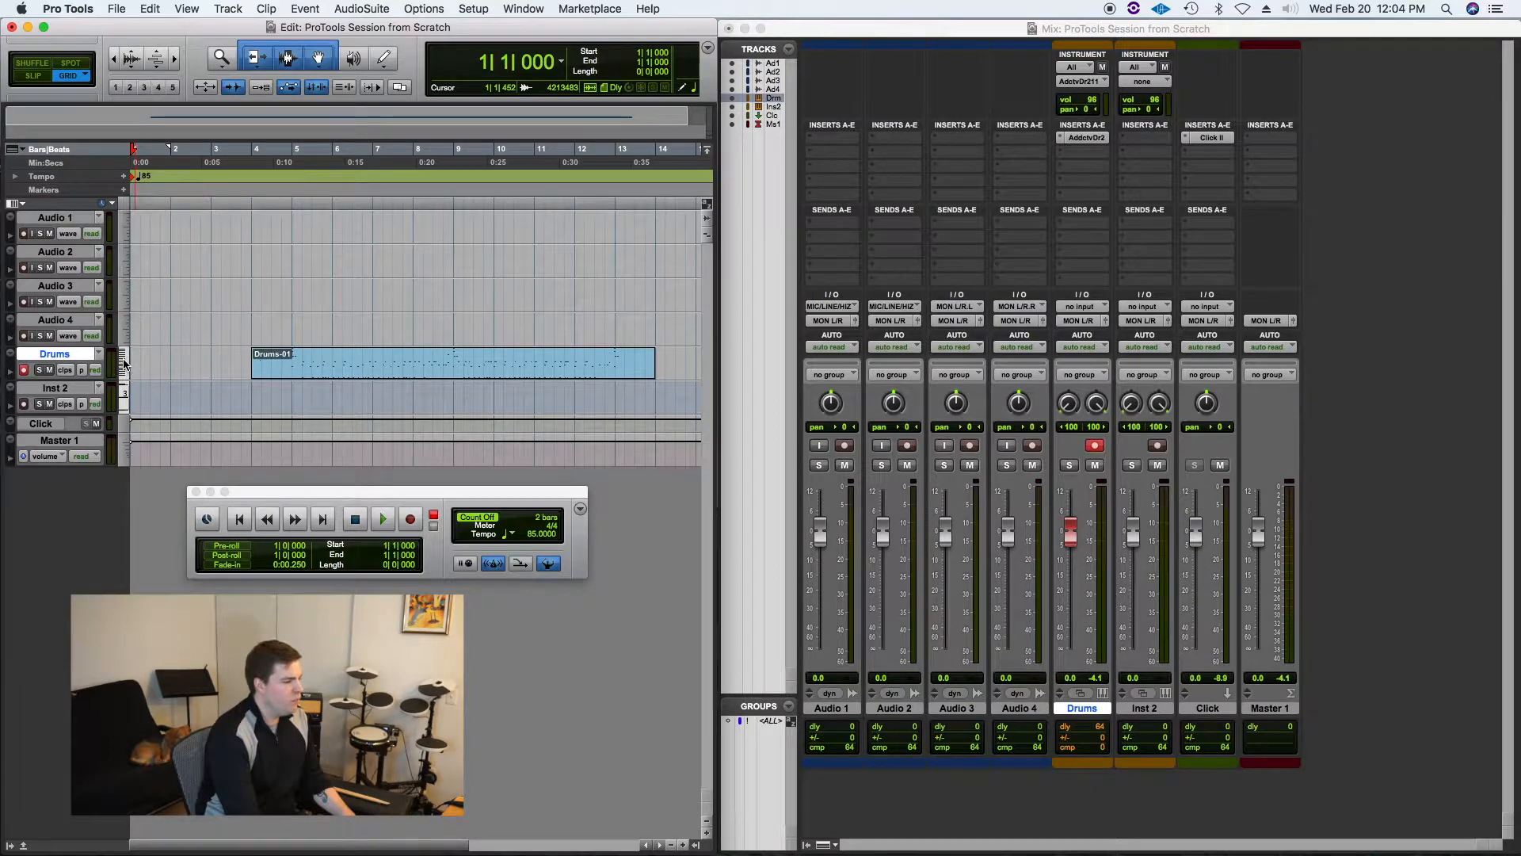
{"action": "left_click", "coordinate": [123, 363]}
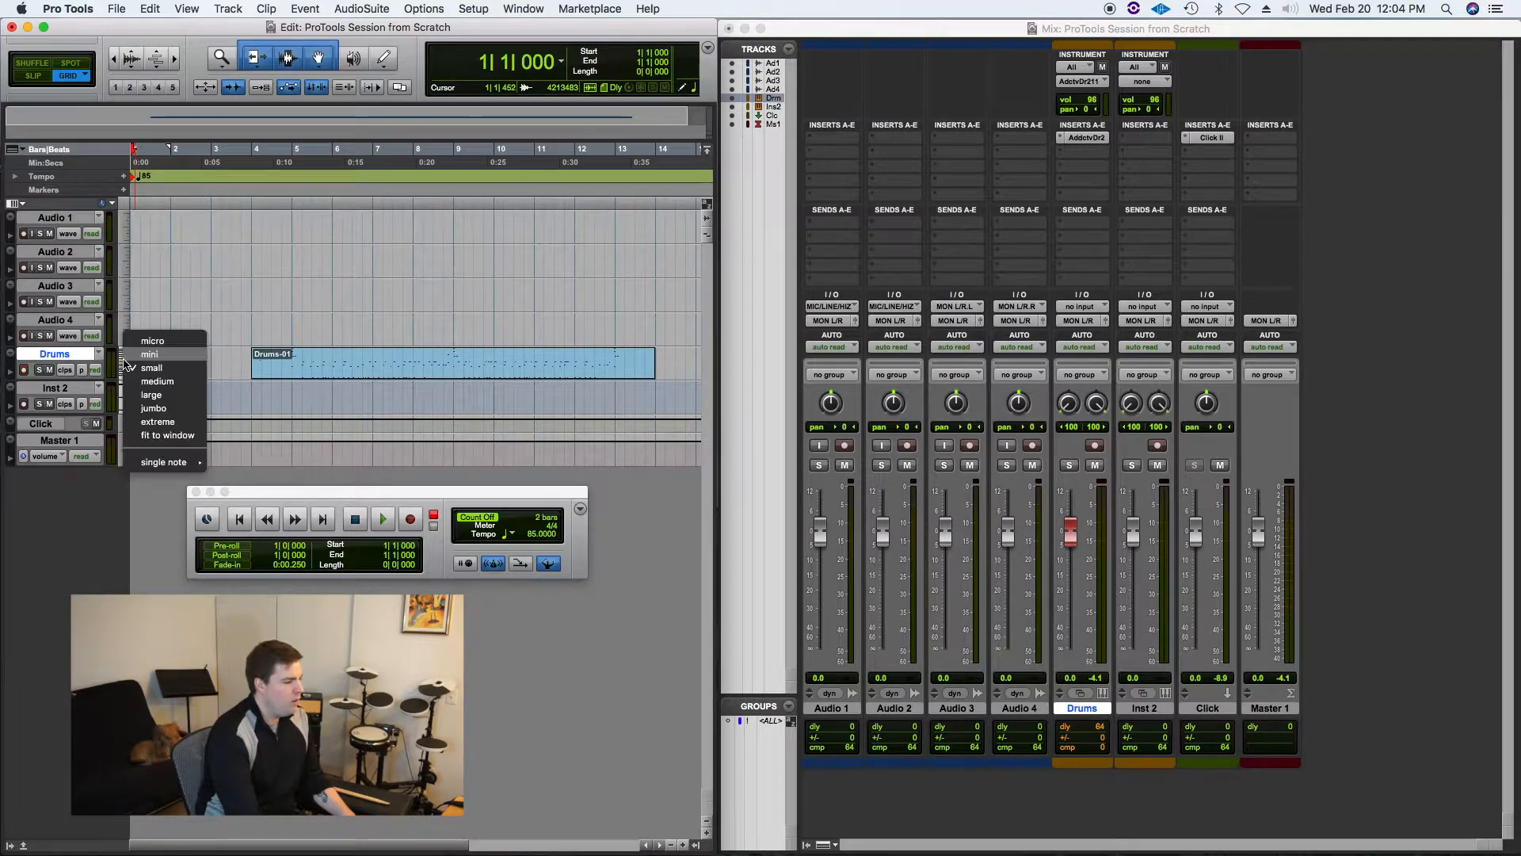
{"action": "left_click", "coordinate": [168, 409]}
{"action": "left_click_drag", "start_coordinate": [342, 498], "coordinate": [365, 701]}
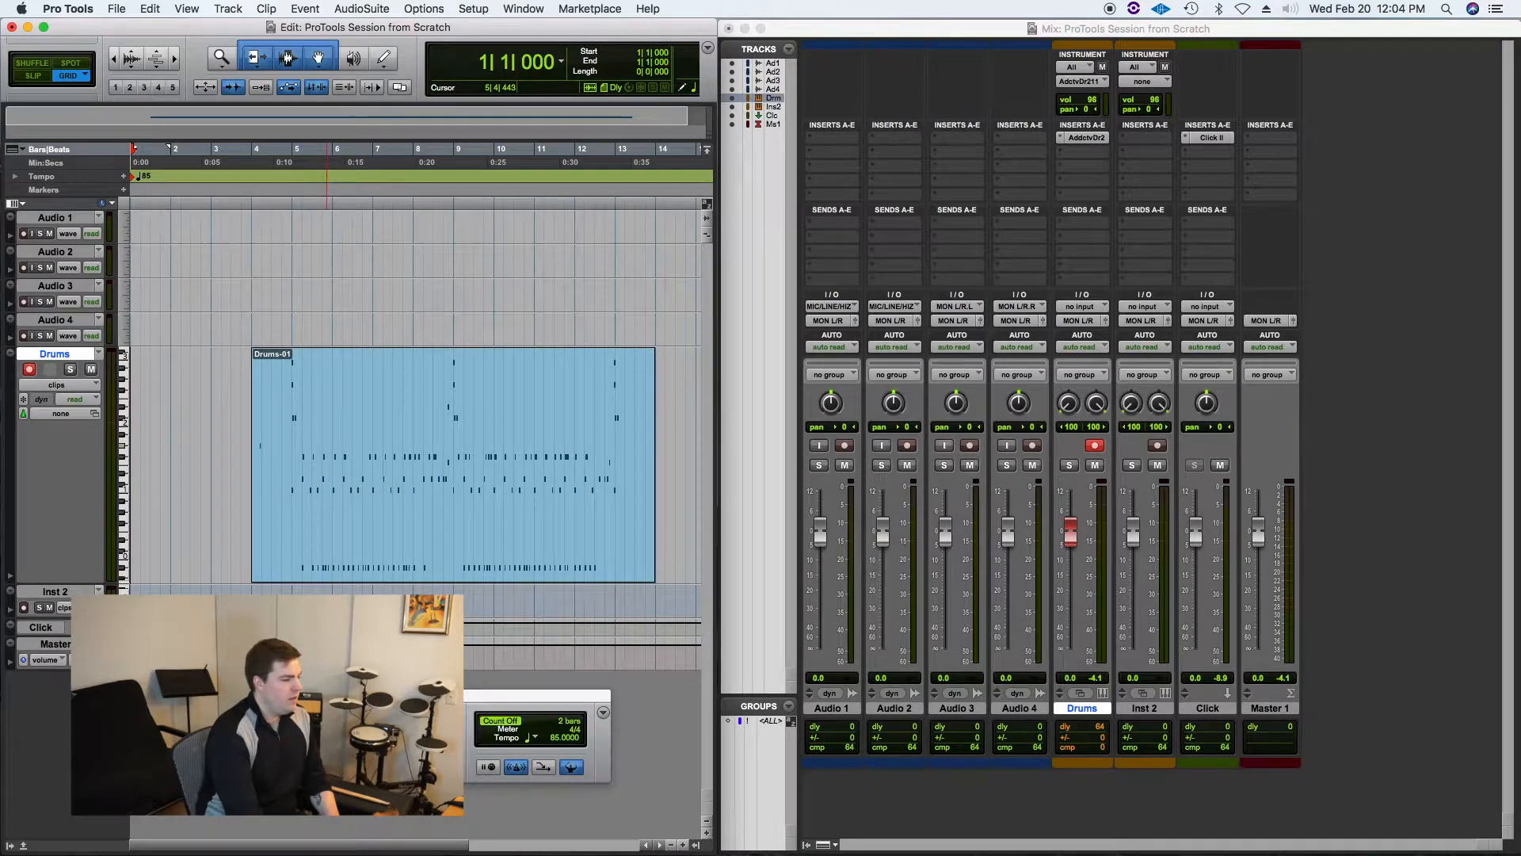
Step: Play back the drum take and nudge the Drums-01 clip slightly later on the timeline
{"action": "left_click", "coordinate": [246, 433]}
{"action": "key", "text": "space"}
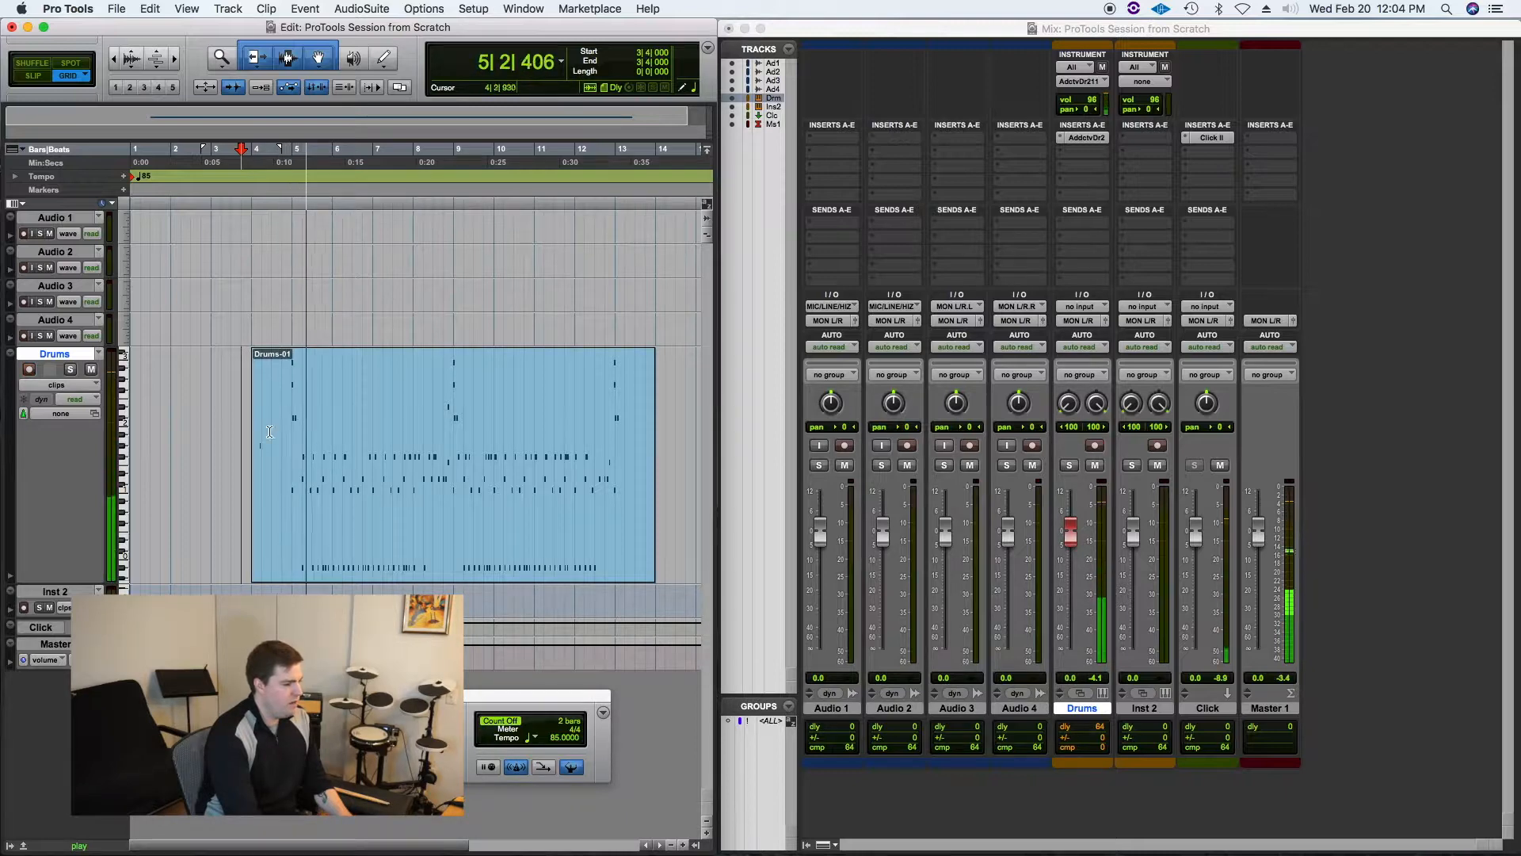
{"action": "left_click_drag", "start_coordinate": [254, 450], "coordinate": [282, 450]}
{"action": "left_click", "coordinate": [422, 541]}
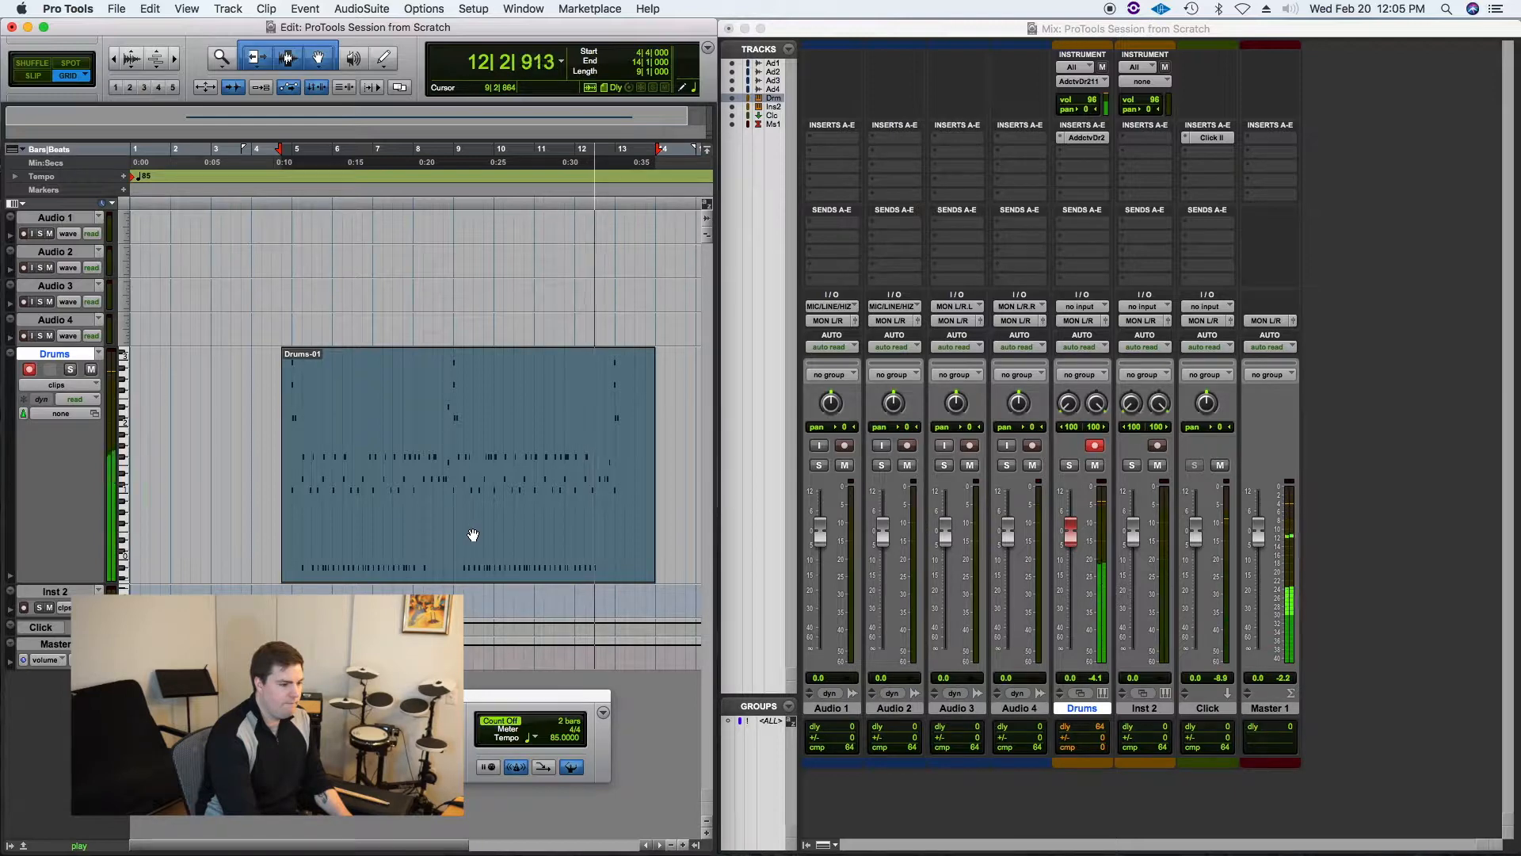
{"action": "key", "text": "space"}
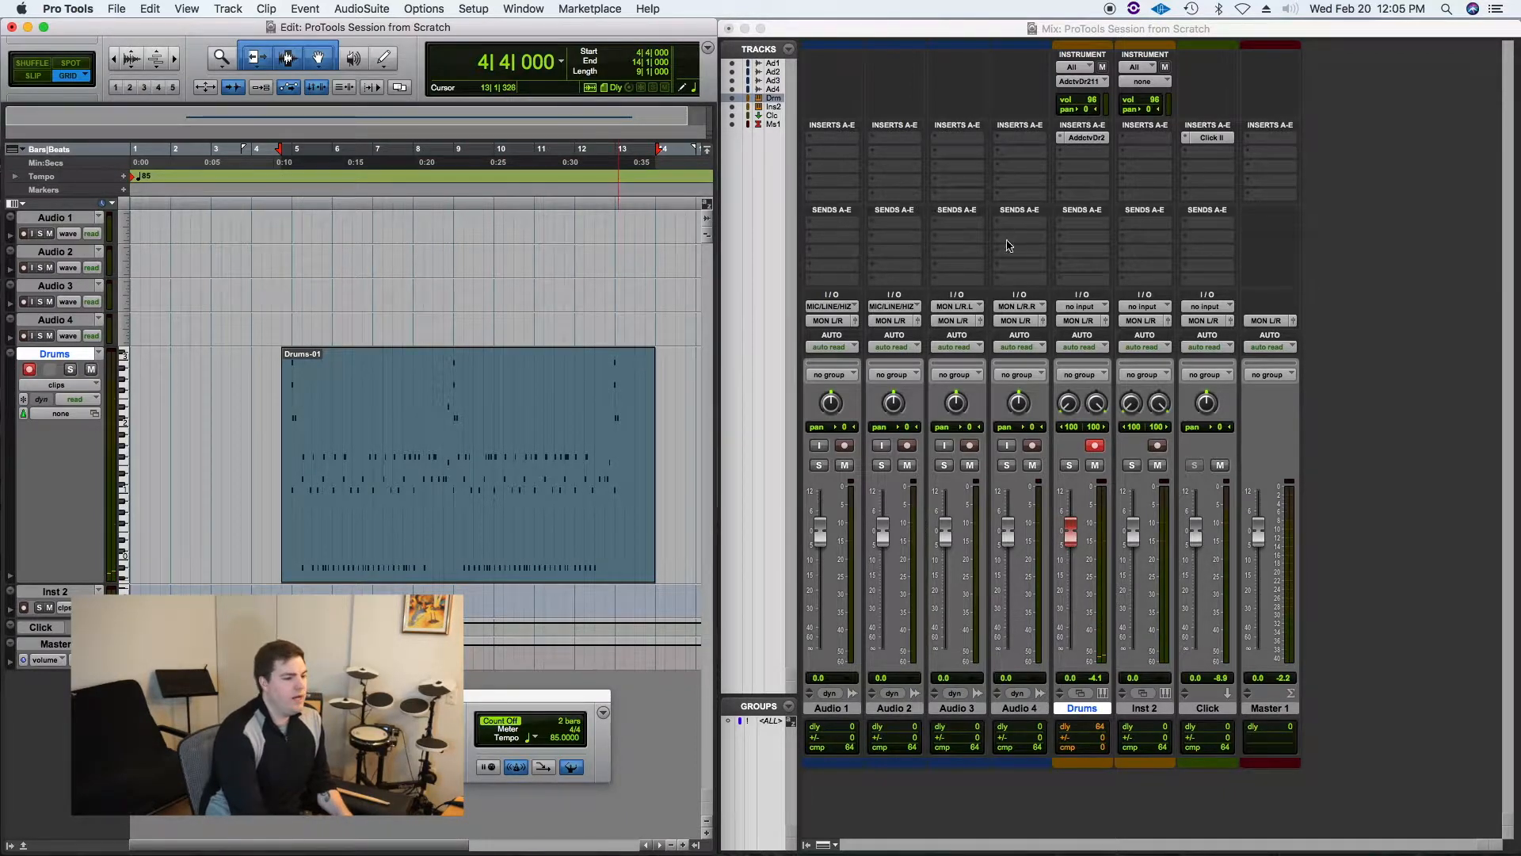
Step: Open the Addictive Drums plugin window and browse its Edit and kit overview pages
{"action": "left_click", "coordinate": [1088, 138]}
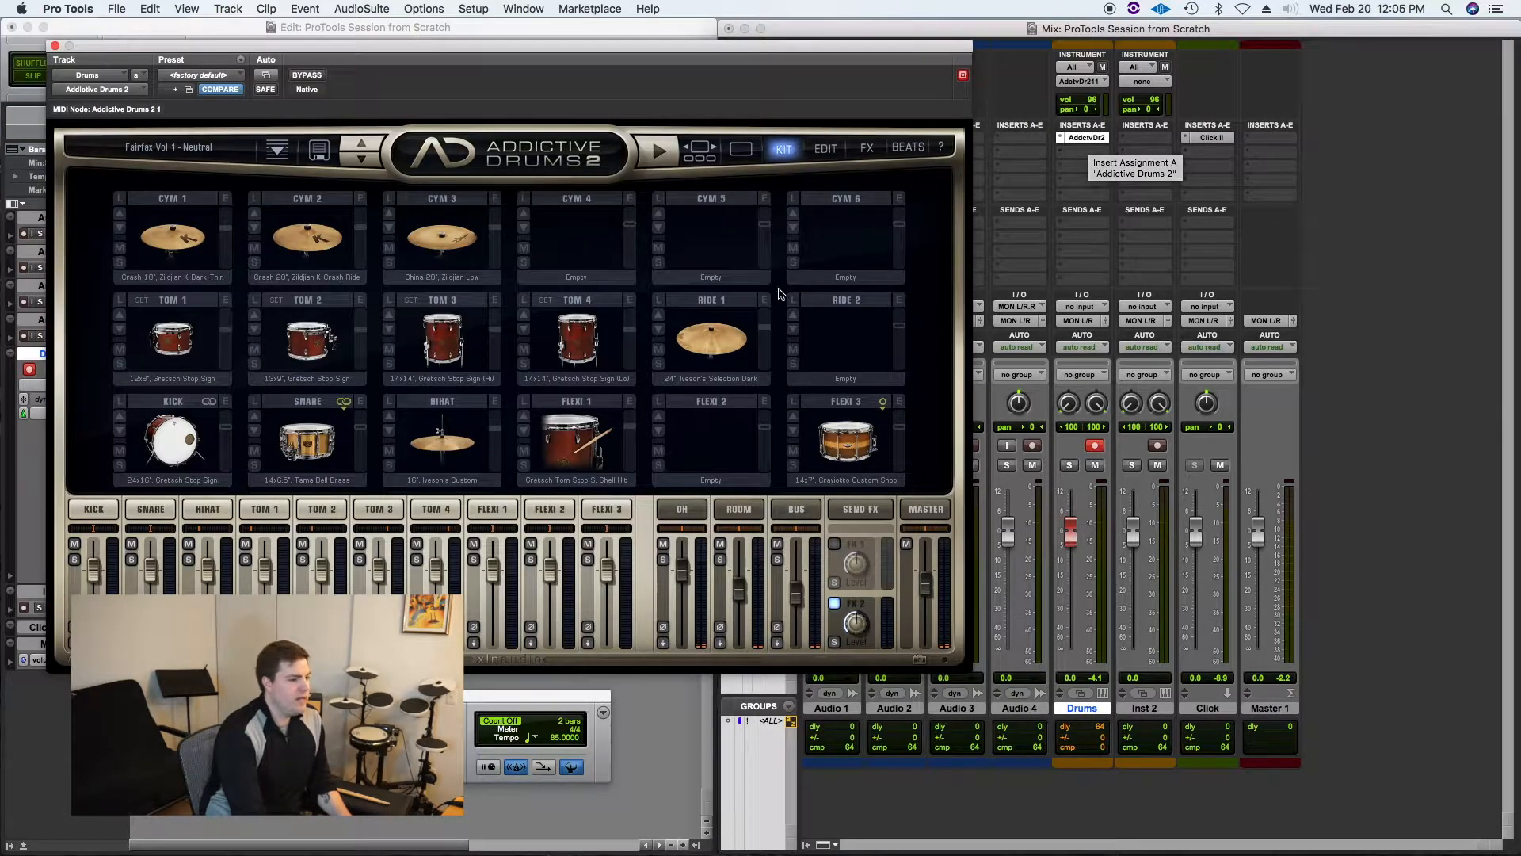
{"action": "left_click_drag", "start_coordinate": [604, 47], "coordinate": [992, 65]}
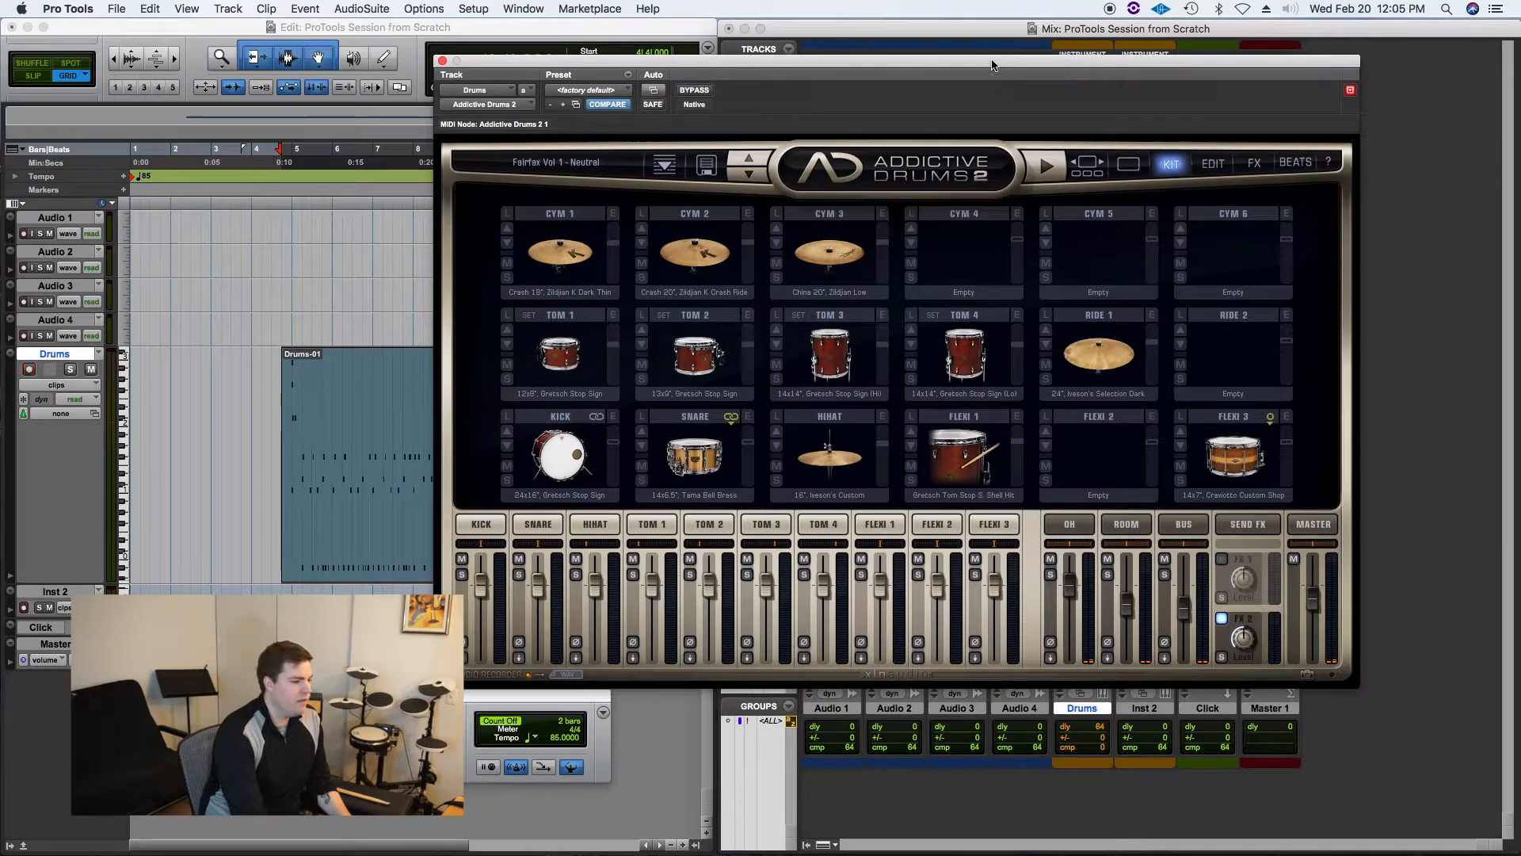
{"action": "left_click", "coordinate": [1220, 164]}
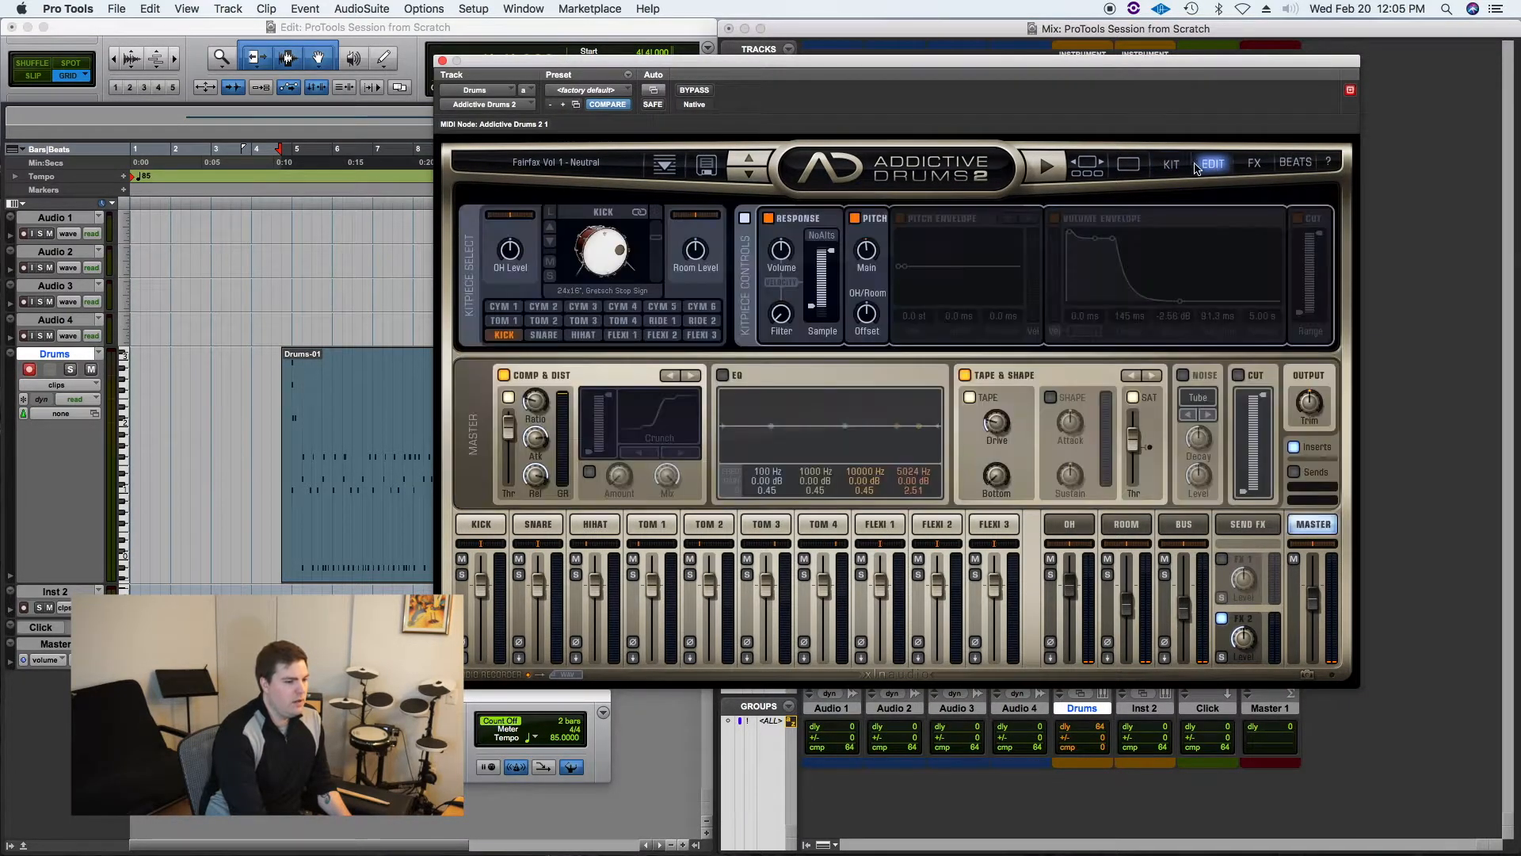
{"action": "left_click", "coordinate": [1178, 165]}
{"action": "left_click", "coordinate": [1129, 164]}
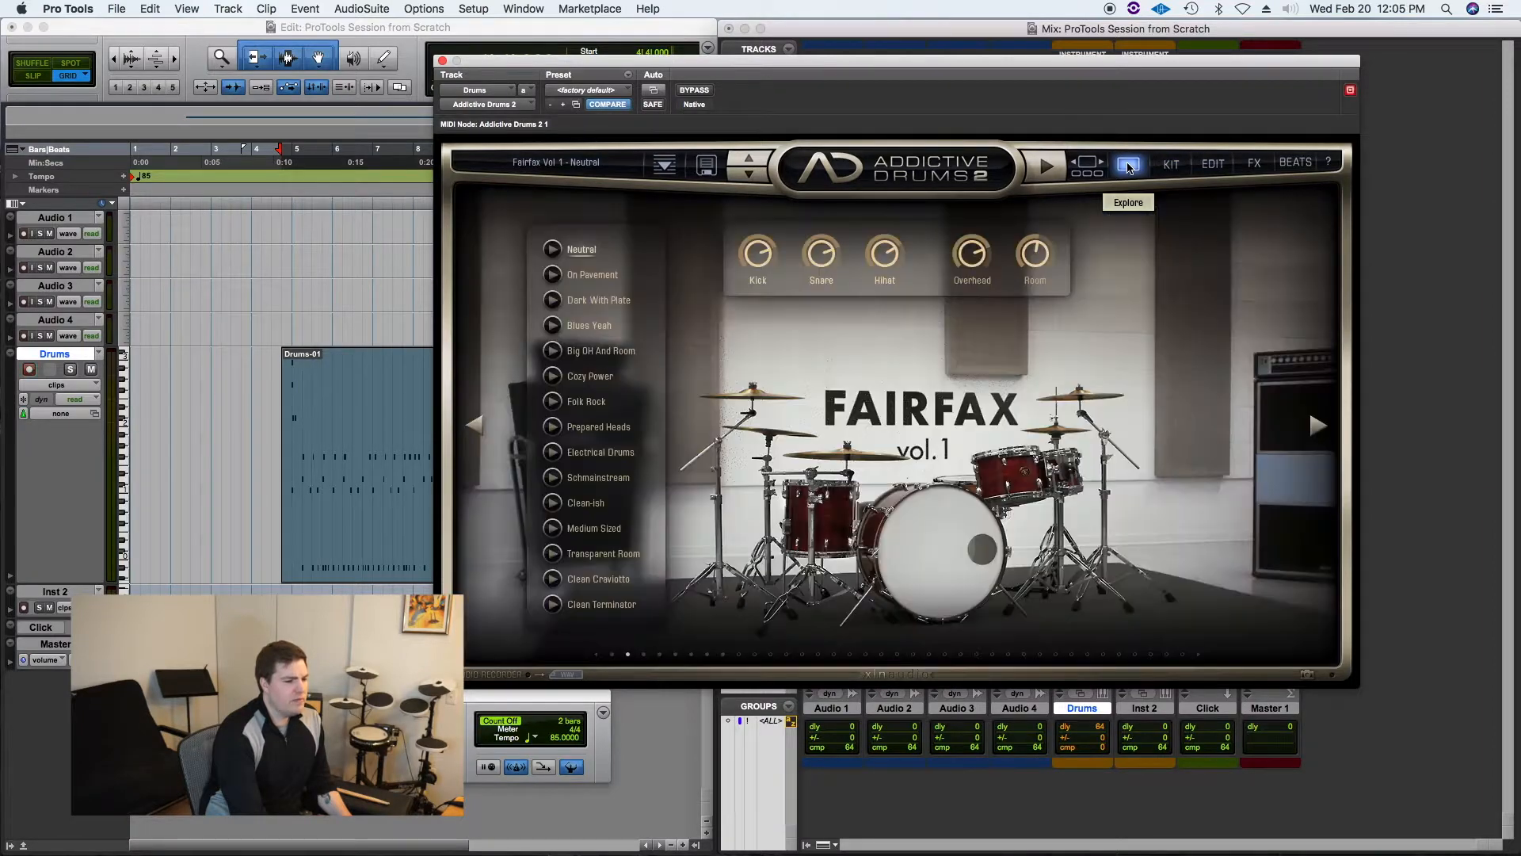
{"action": "left_click", "coordinate": [1319, 428]}
{"action": "left_click", "coordinate": [1320, 428]}
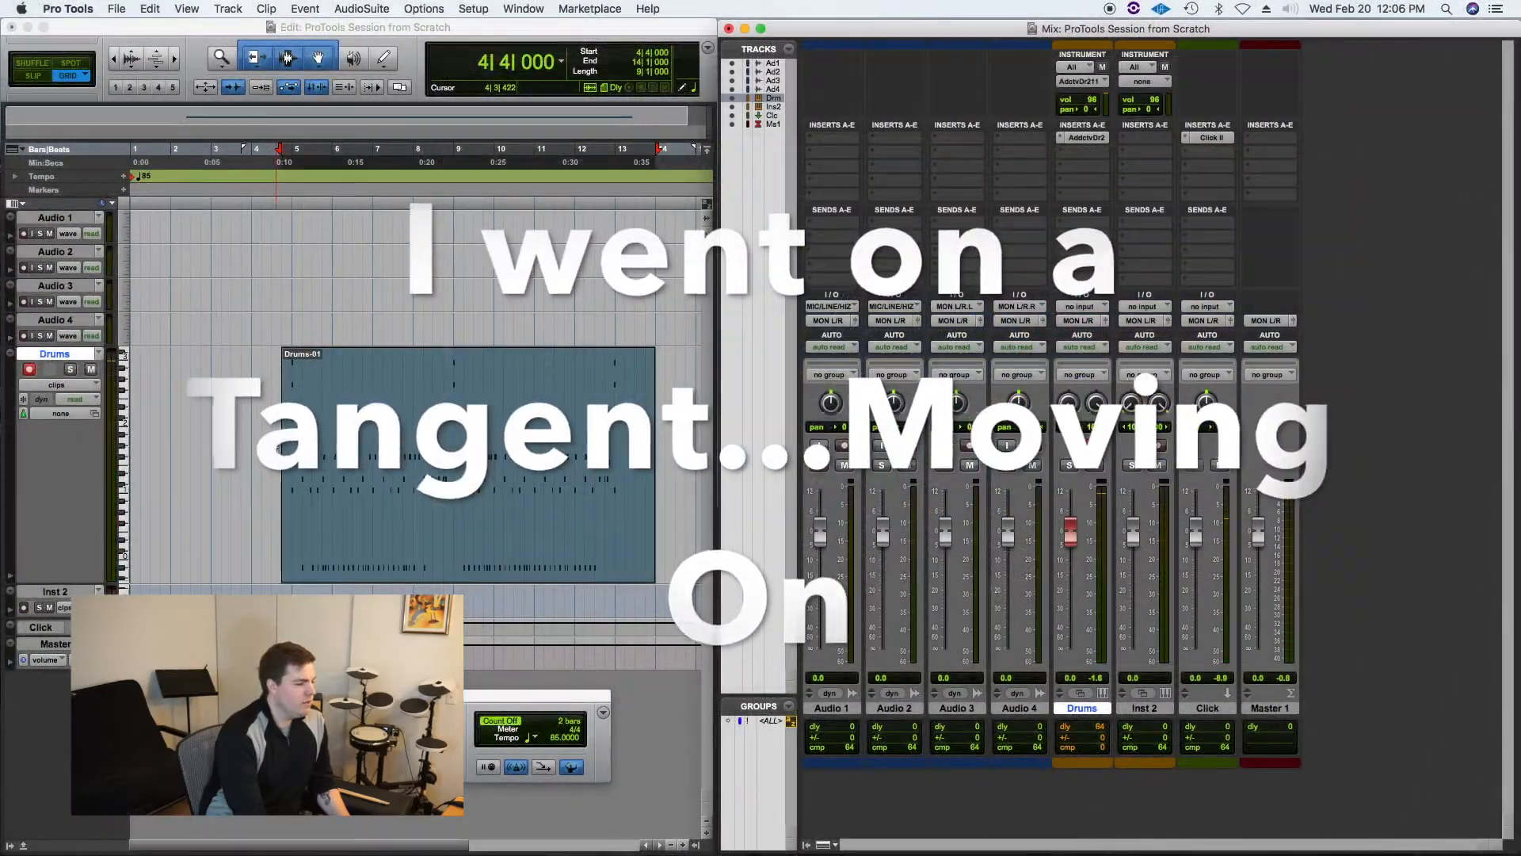
Step: Play back the drum clip from its middle
{"action": "left_click", "coordinate": [365, 519]}
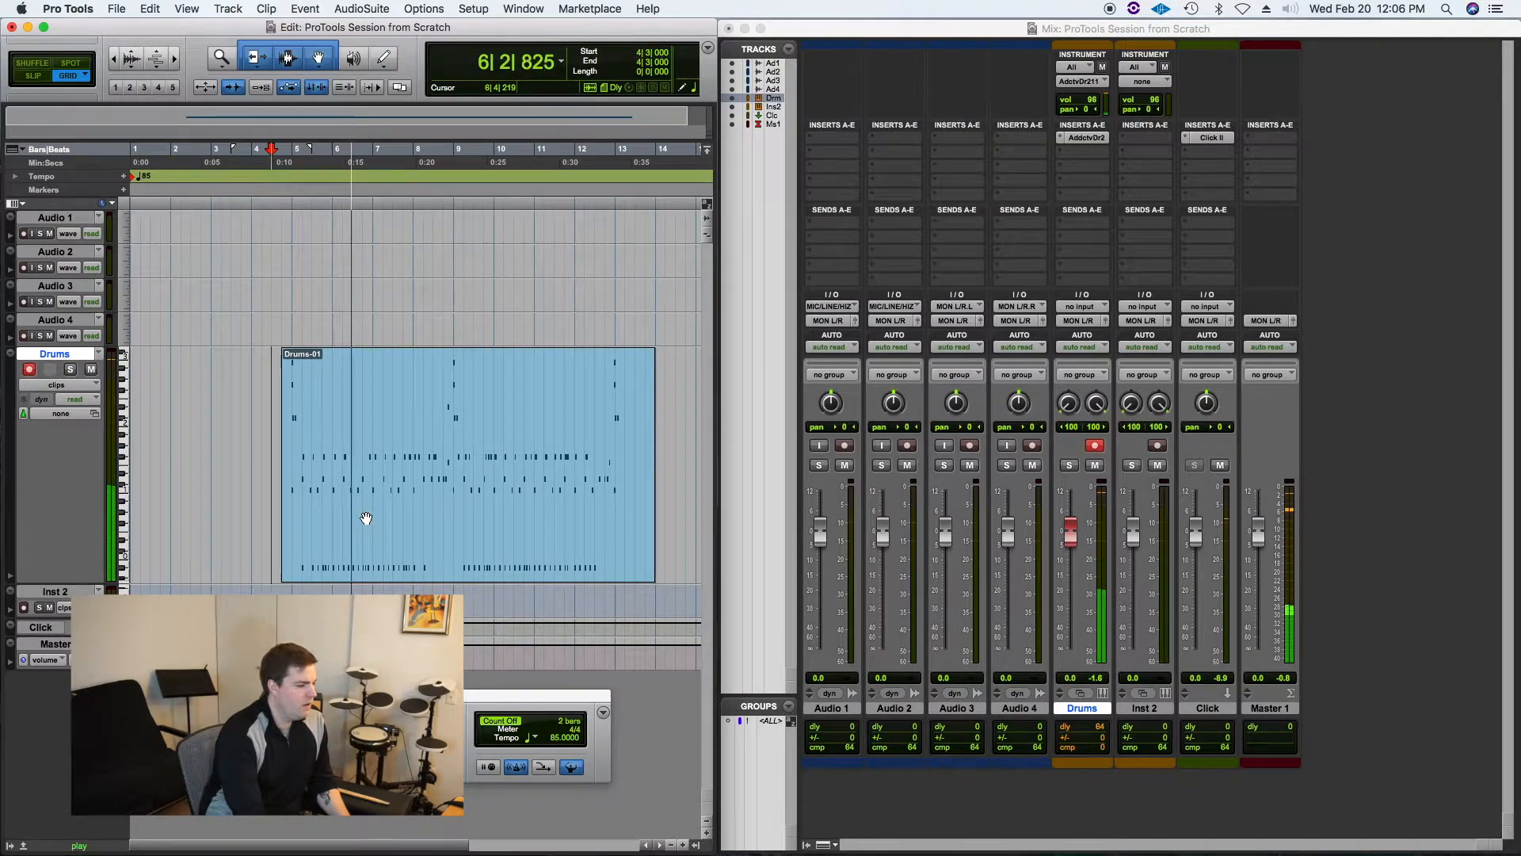
{"action": "key", "text": "space"}
{"action": "key", "text": "space"}
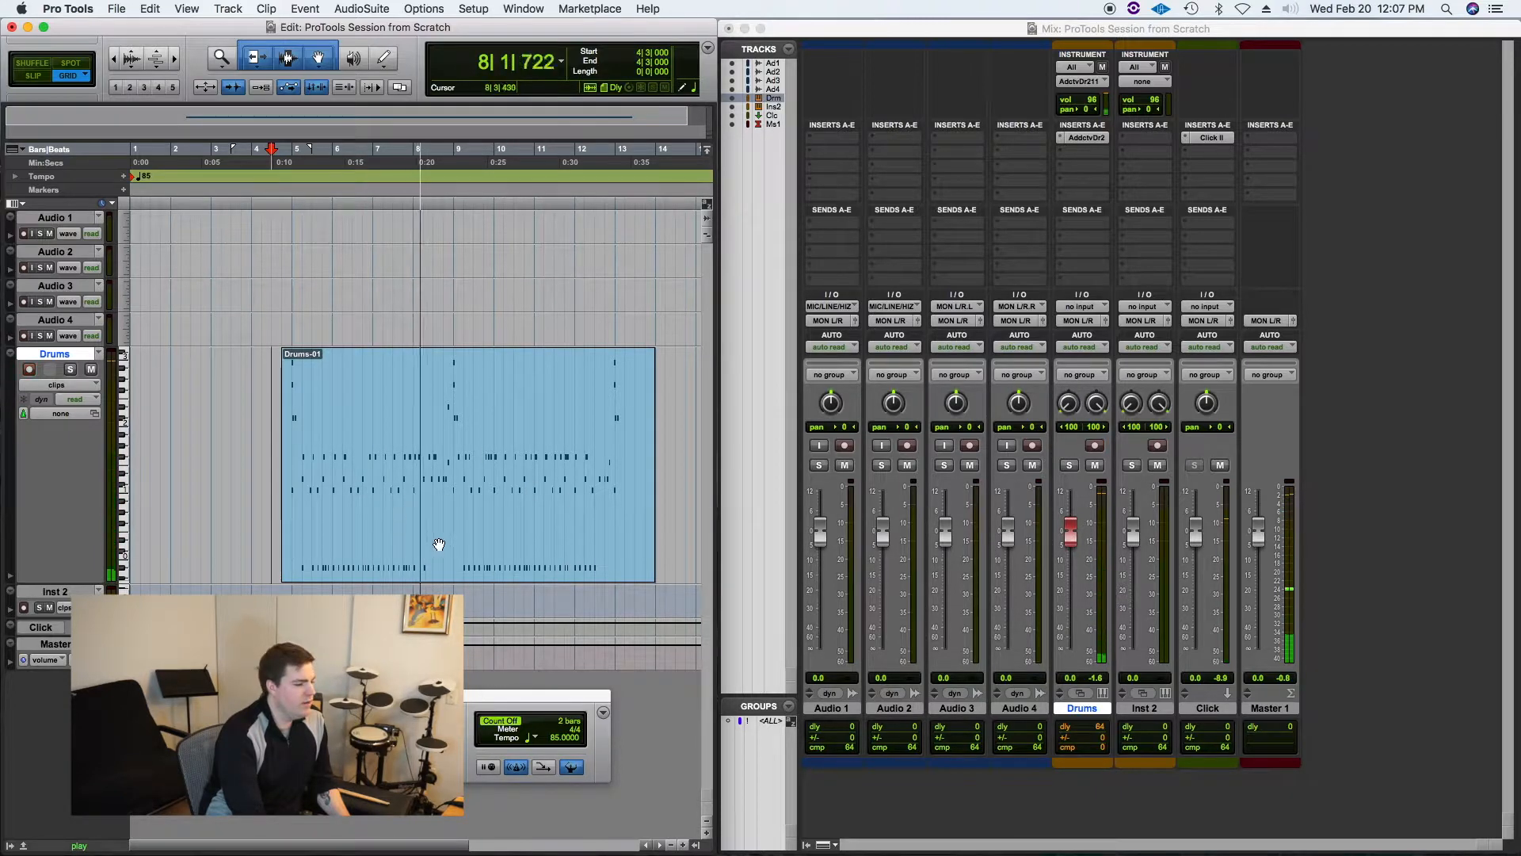
{"action": "key", "text": "space"}
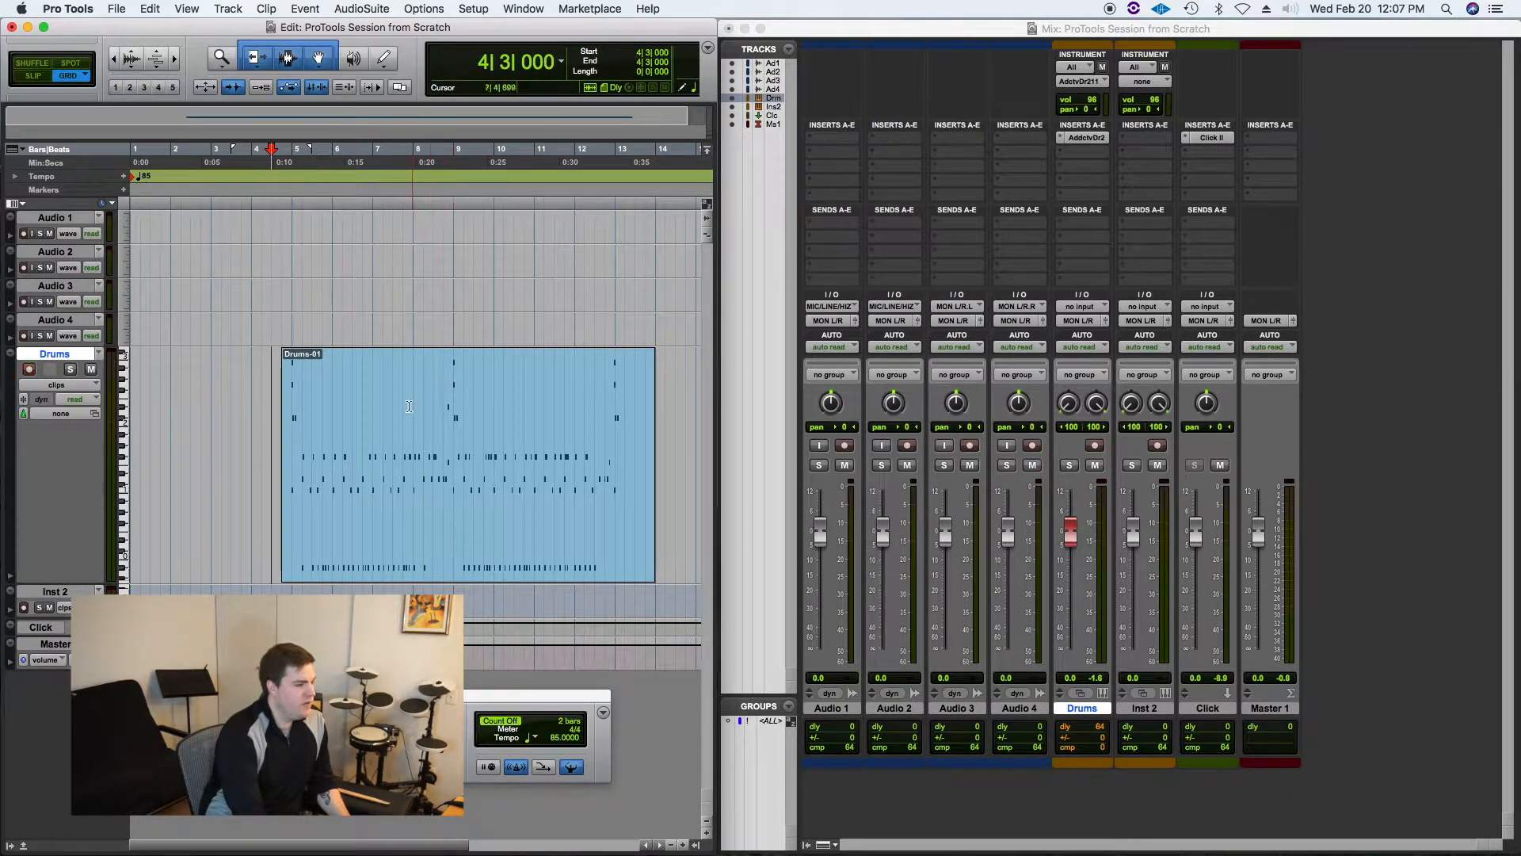
Step: Move the Drums-01 clip earlier so it starts at 3|4|000
{"action": "left_click", "coordinate": [222, 60]}
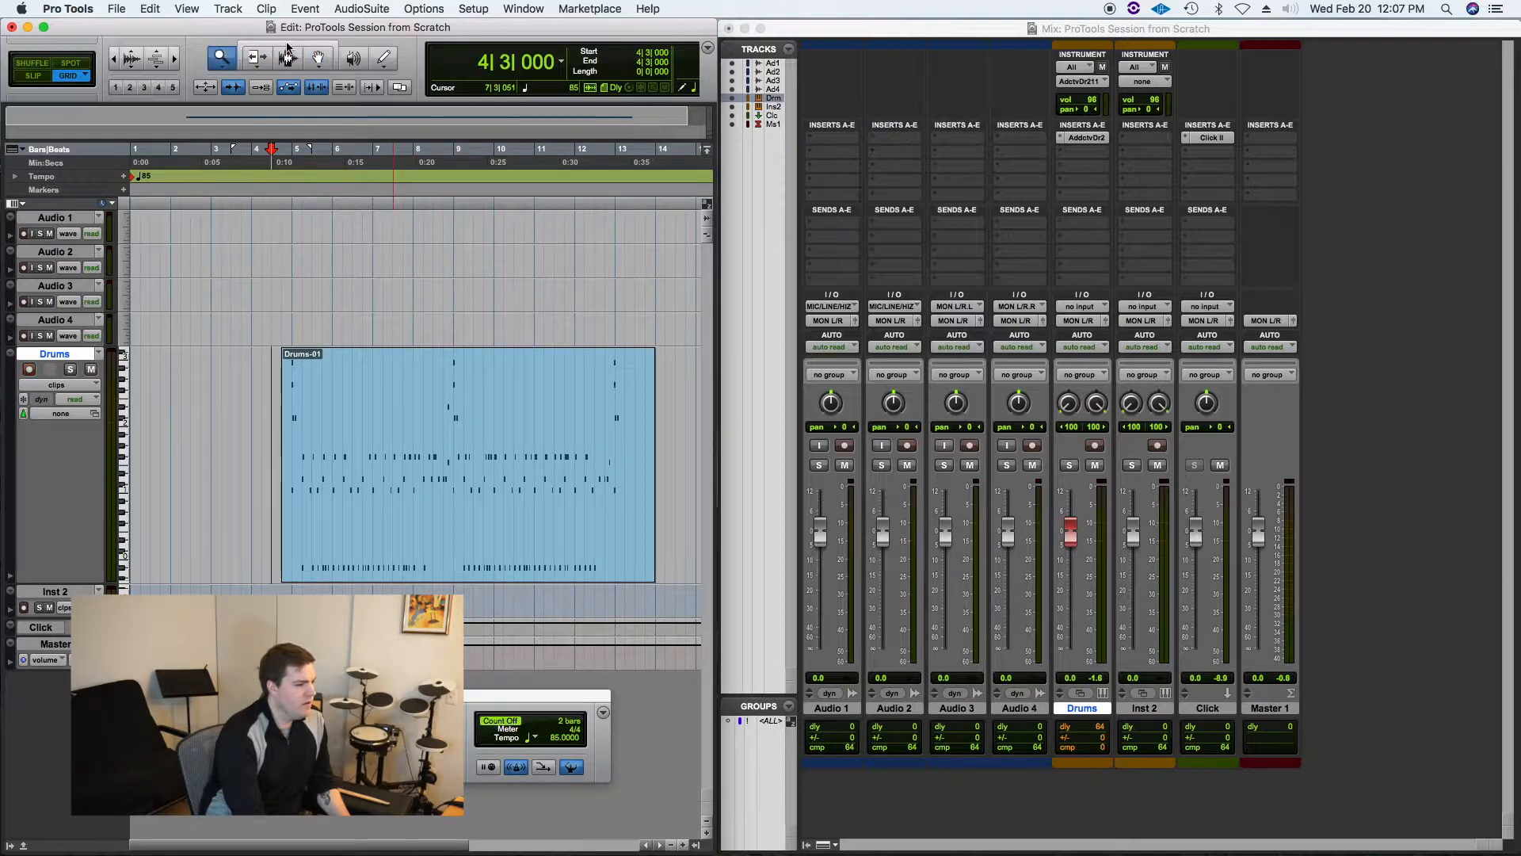
{"action": "left_click", "coordinate": [299, 46]}
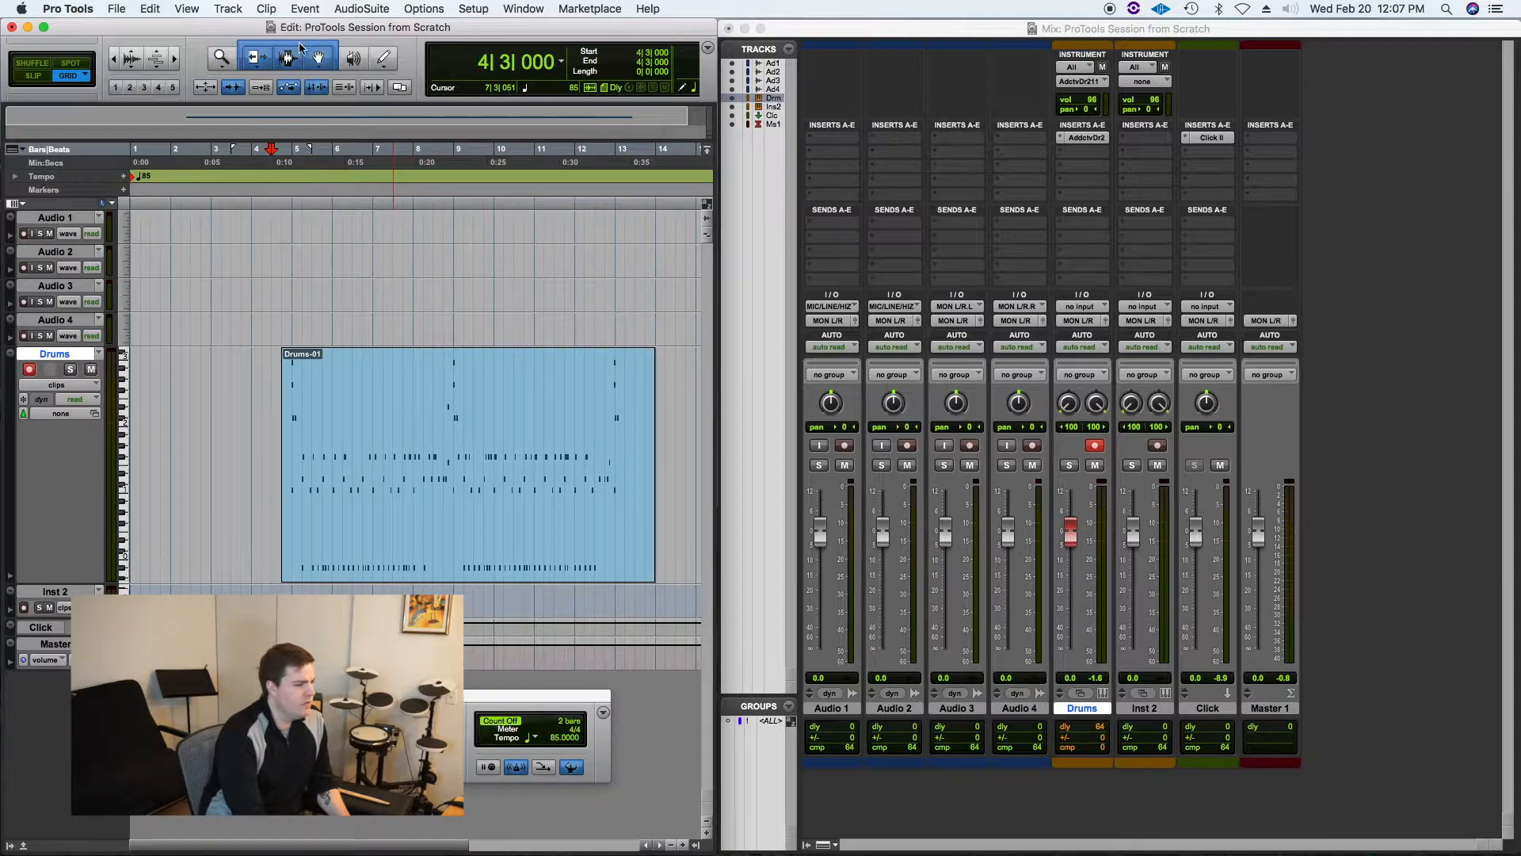
{"action": "left_click", "coordinate": [254, 57]}
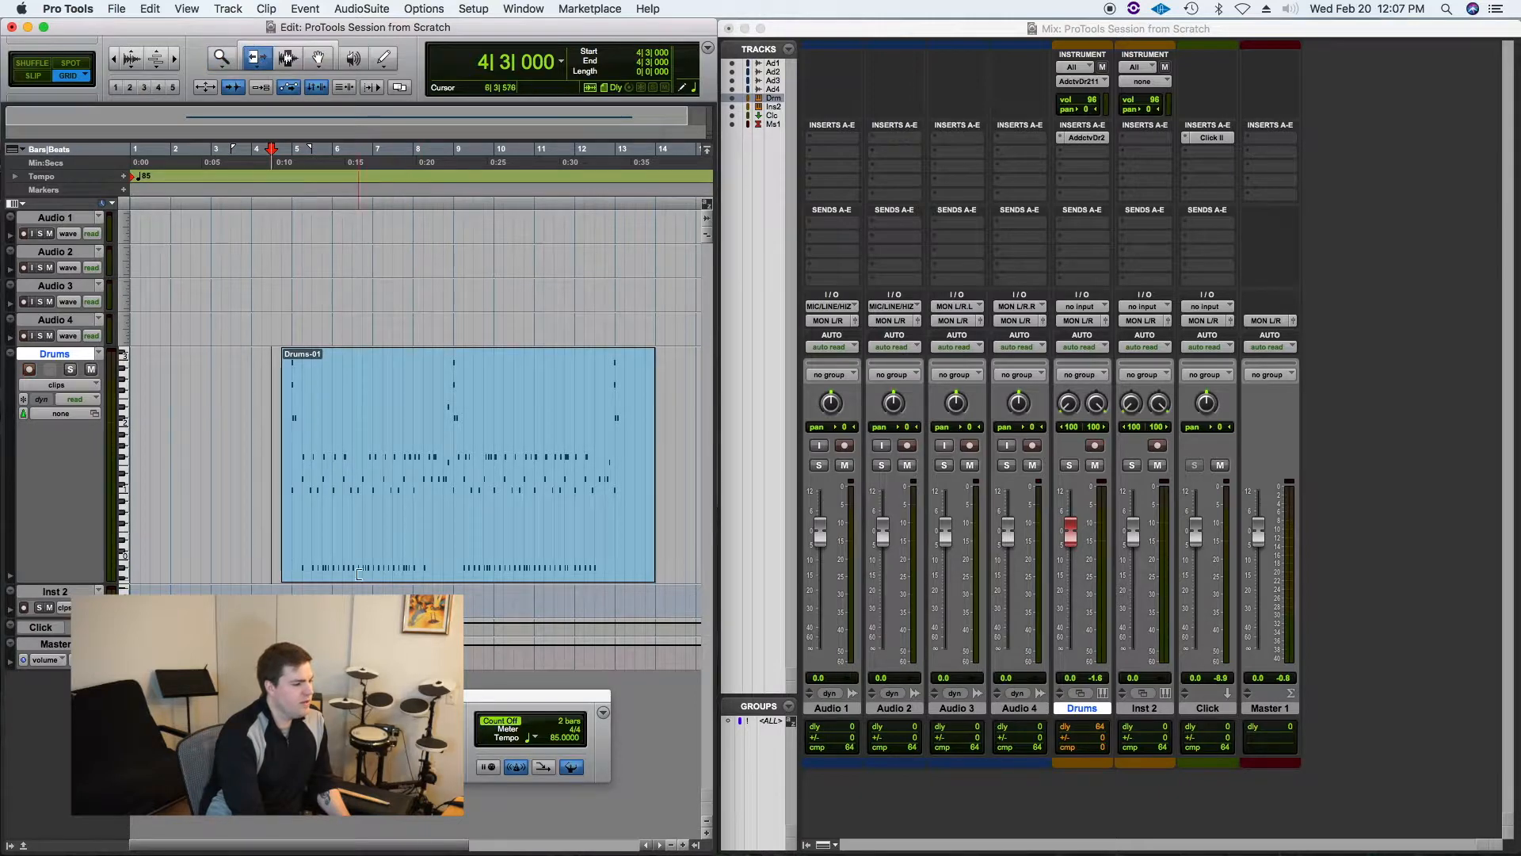
{"action": "left_click_drag", "start_coordinate": [306, 487], "coordinate": [253, 458]}
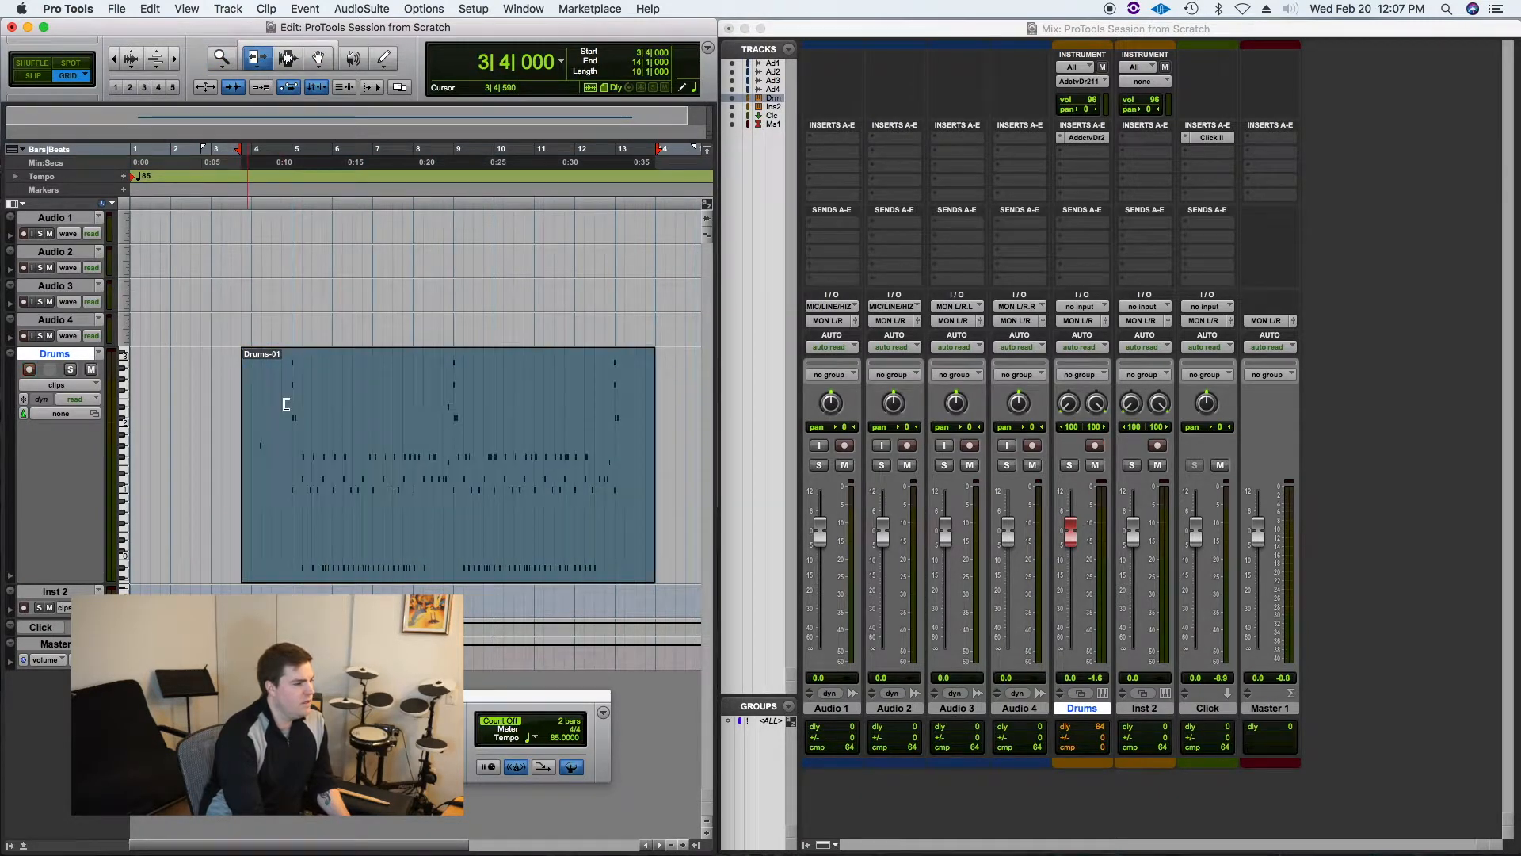
{"action": "left_click", "coordinate": [290, 67]}
{"action": "left_click_drag", "start_coordinate": [543, 474], "coordinate": [407, 522]}
{"action": "left_click", "coordinate": [311, 61]}
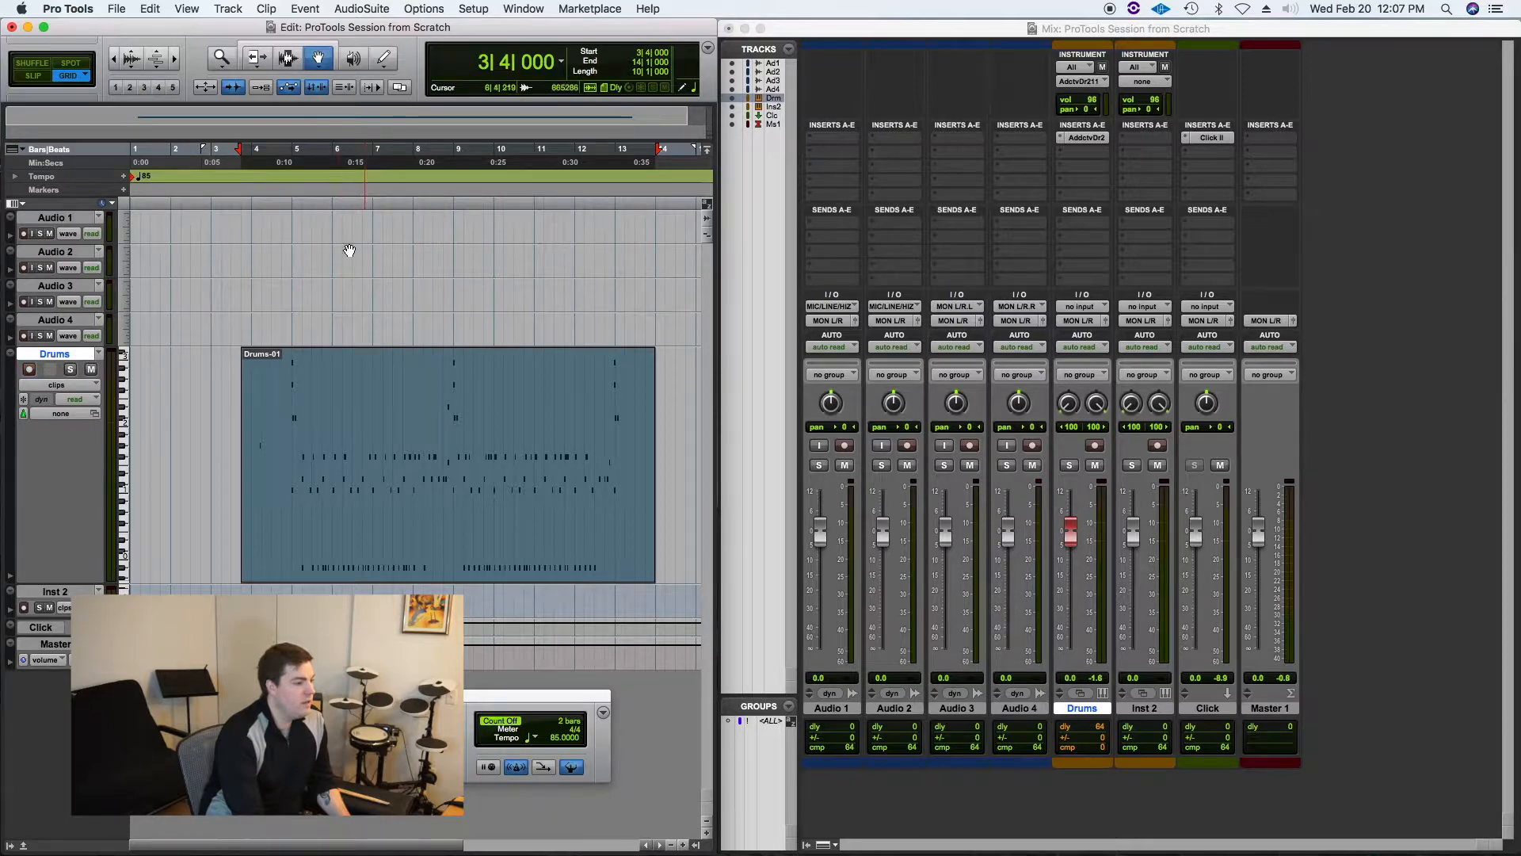
{"action": "left_click", "coordinate": [274, 47]}
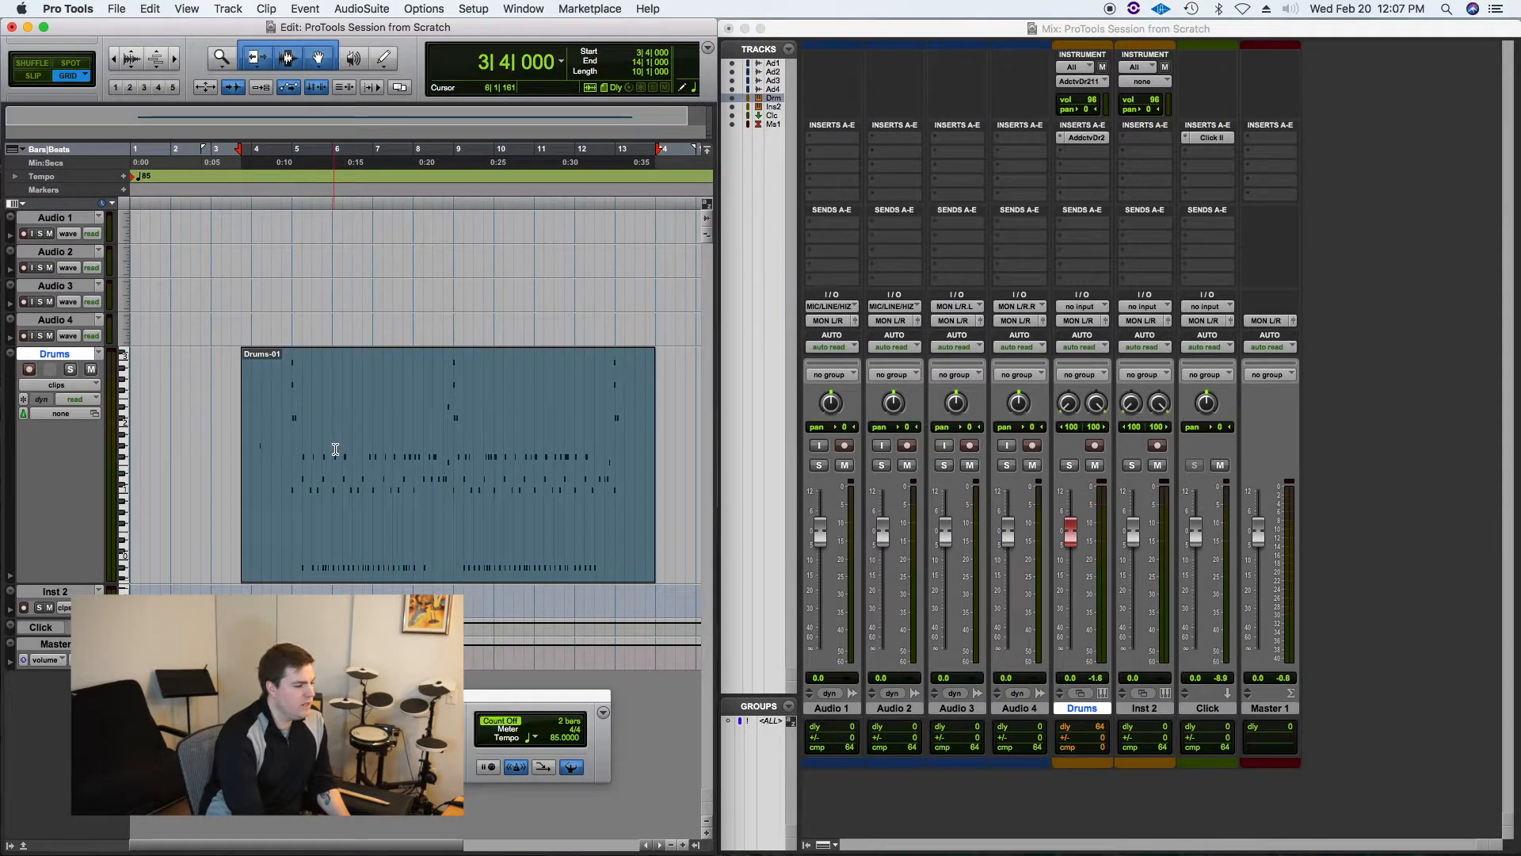
{"action": "left_click_drag", "start_coordinate": [333, 441], "coordinate": [529, 454]}
{"action": "mouse_move", "coordinate": [421, 545]}
{"action": "left_mouse_down"}
{"action": "mouse_move", "coordinate": [344, 538]}
{"action": "mouse_move", "coordinate": [433, 543]}
{"action": "left_mouse_up"}
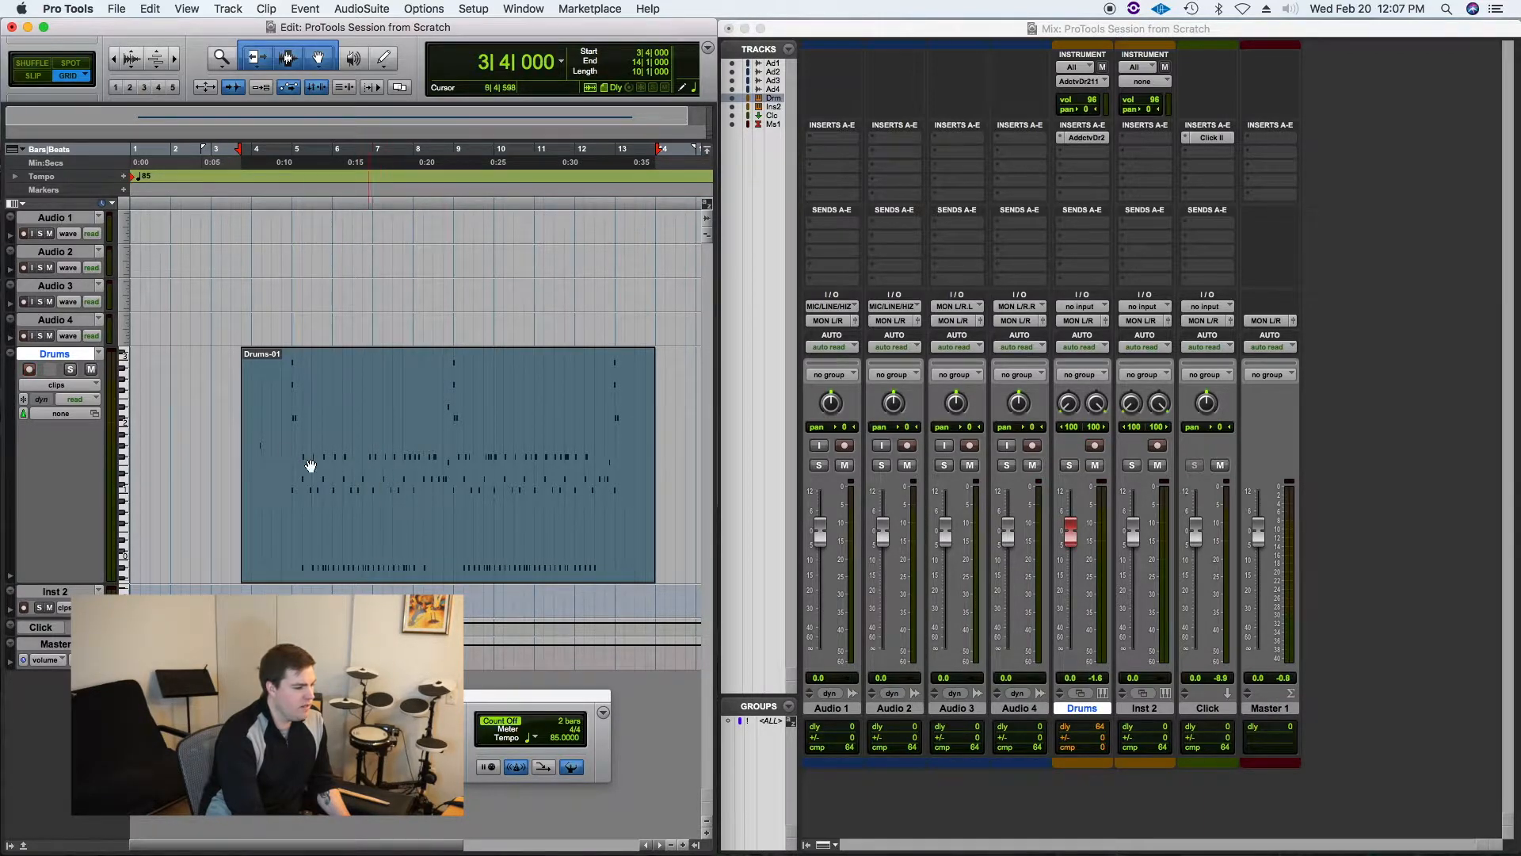
{"action": "key", "text": "shift+r"}
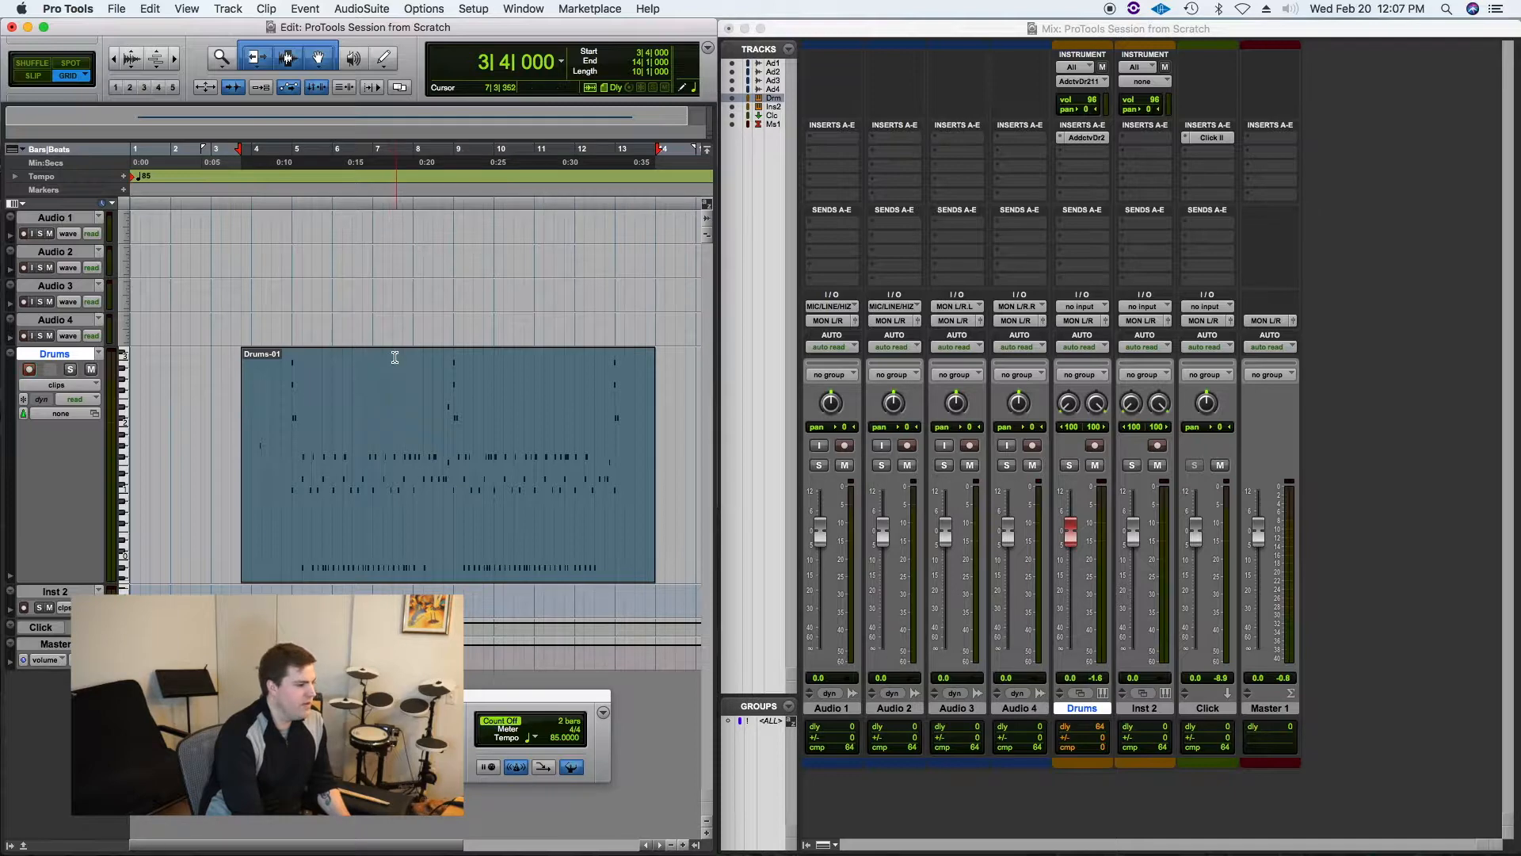
{"action": "left_click", "coordinate": [224, 59]}
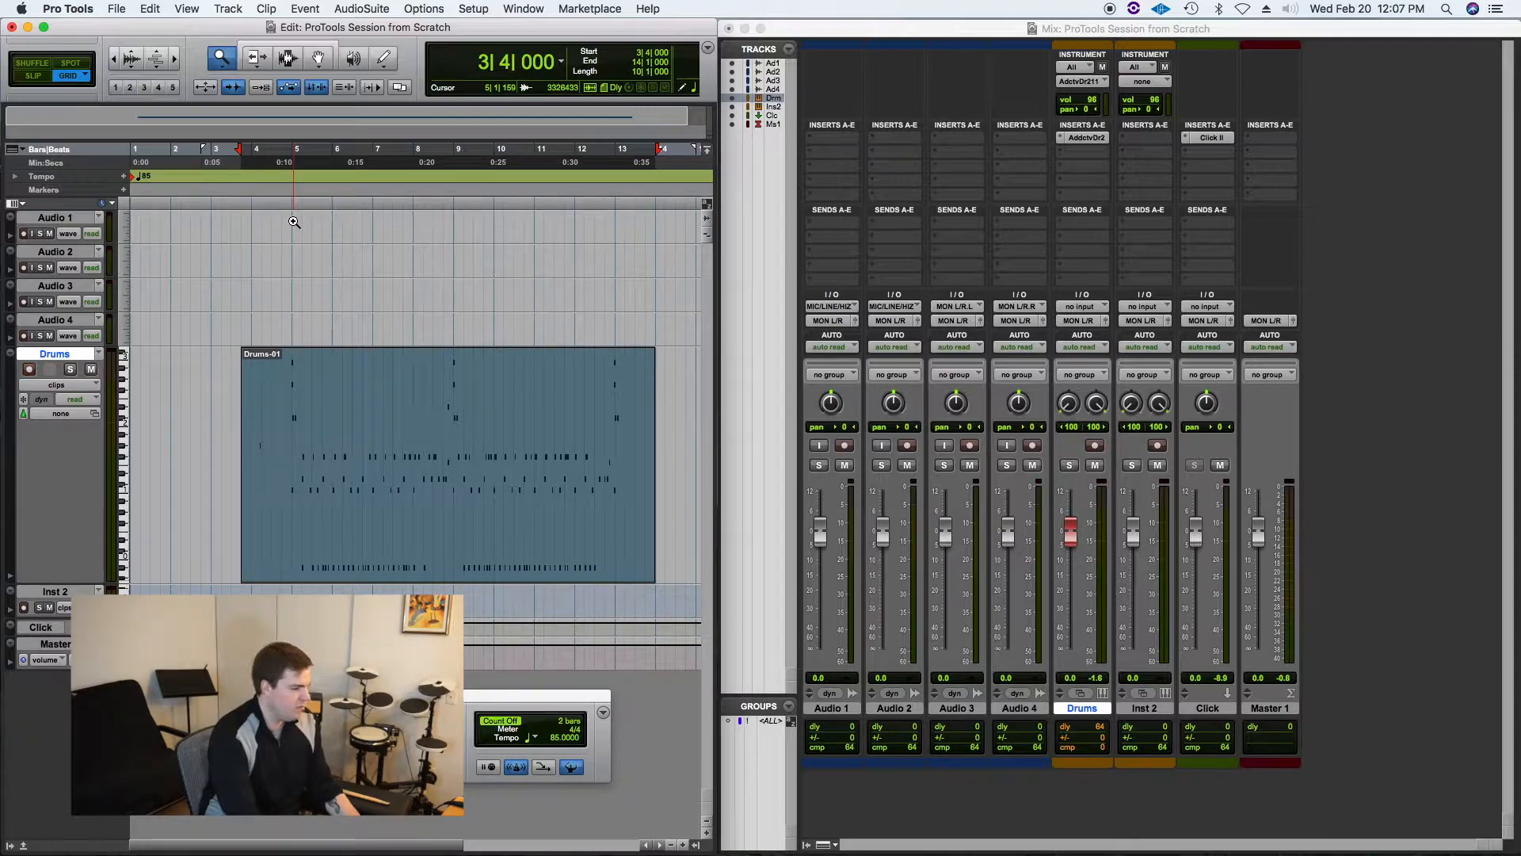
{"action": "key", "text": "F4"}
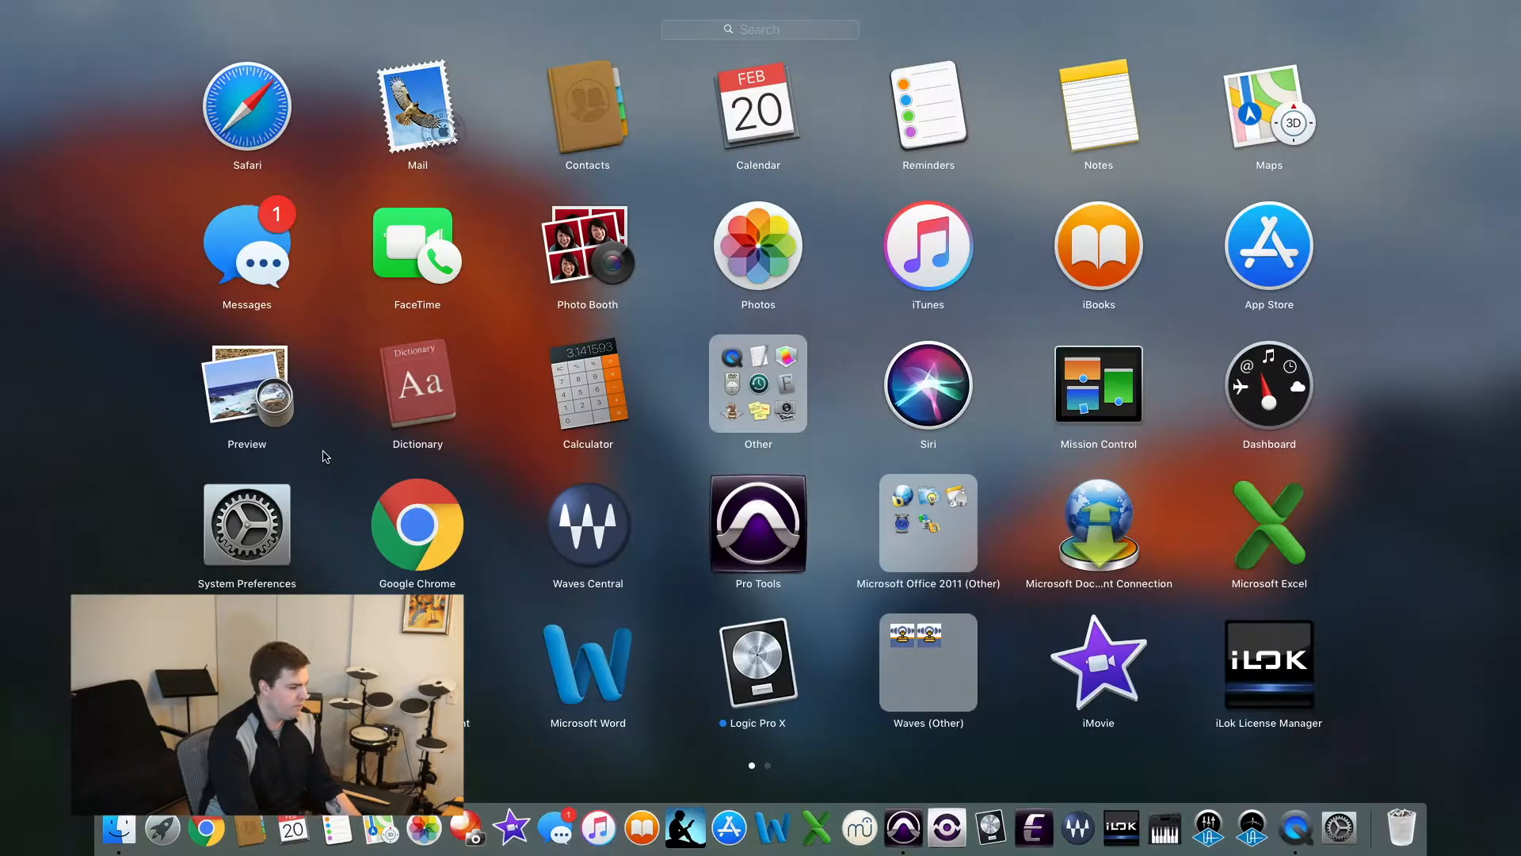
{"action": "key", "text": "F4"}
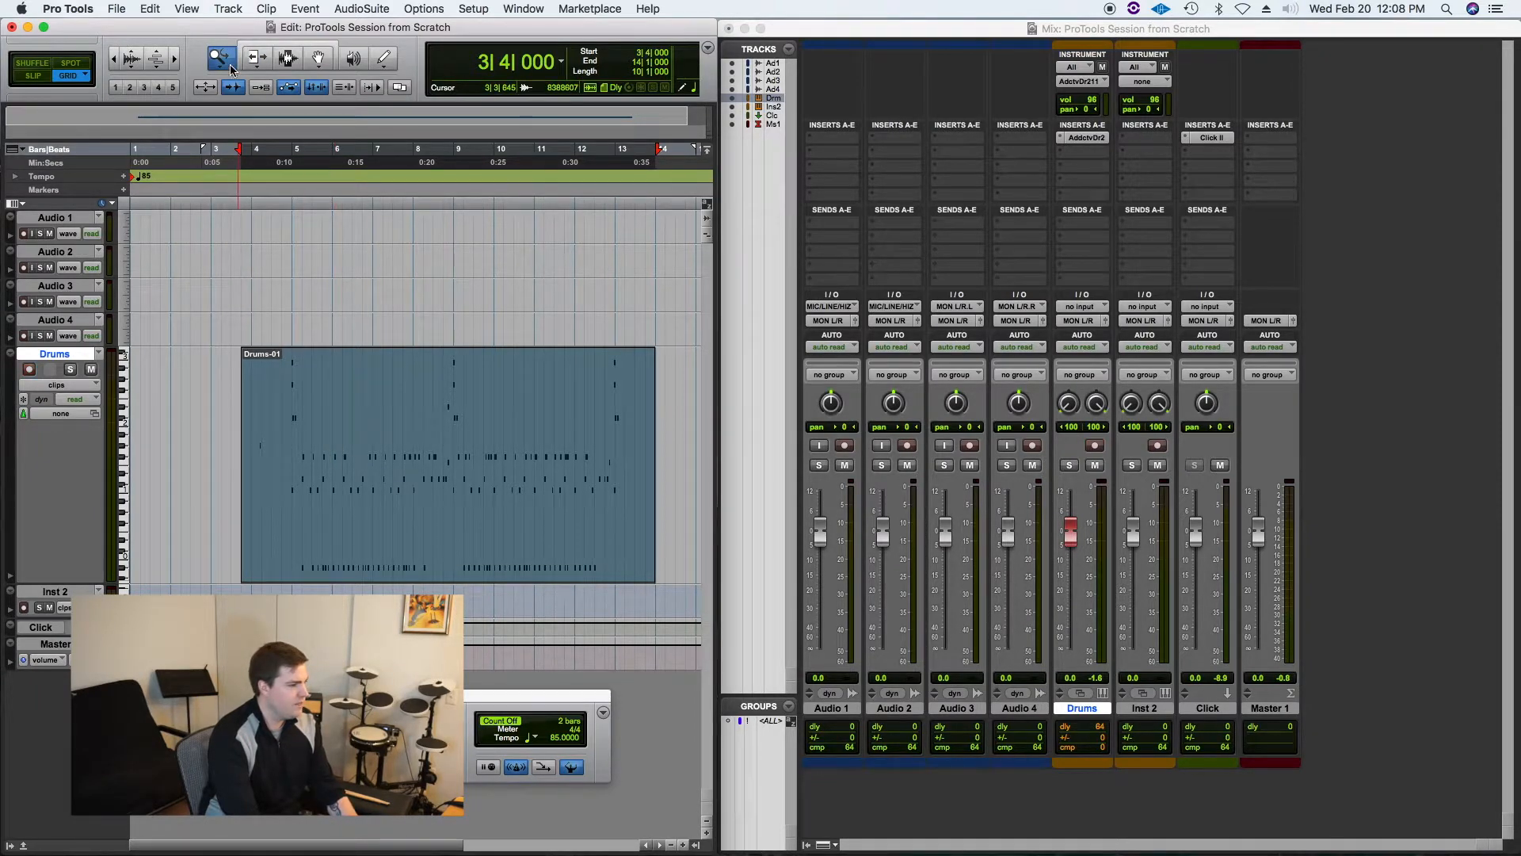
{"action": "key", "text": "F6"}
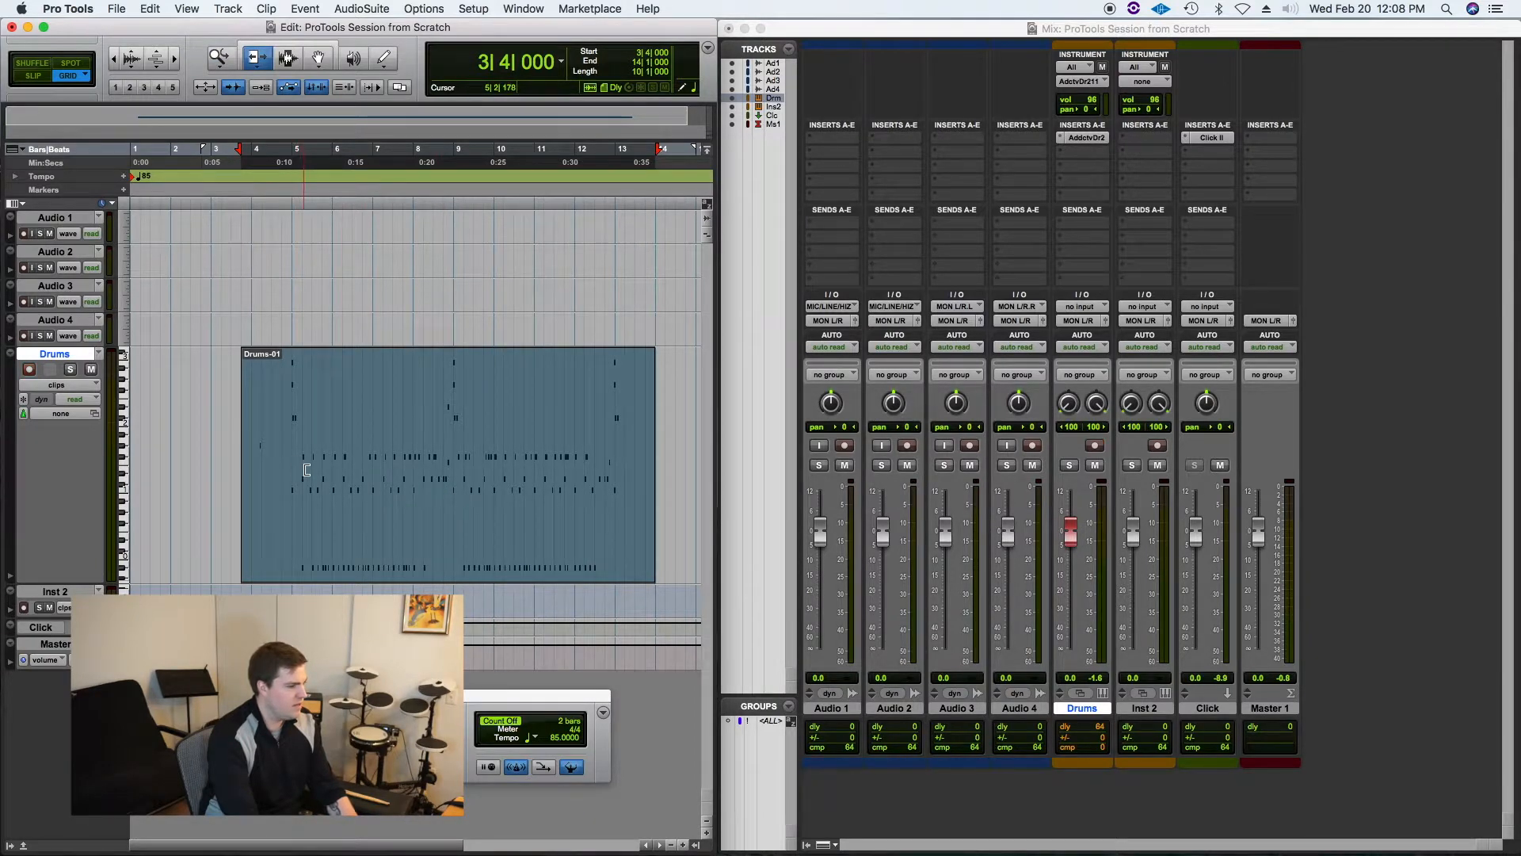
{"action": "key", "text": "F5"}
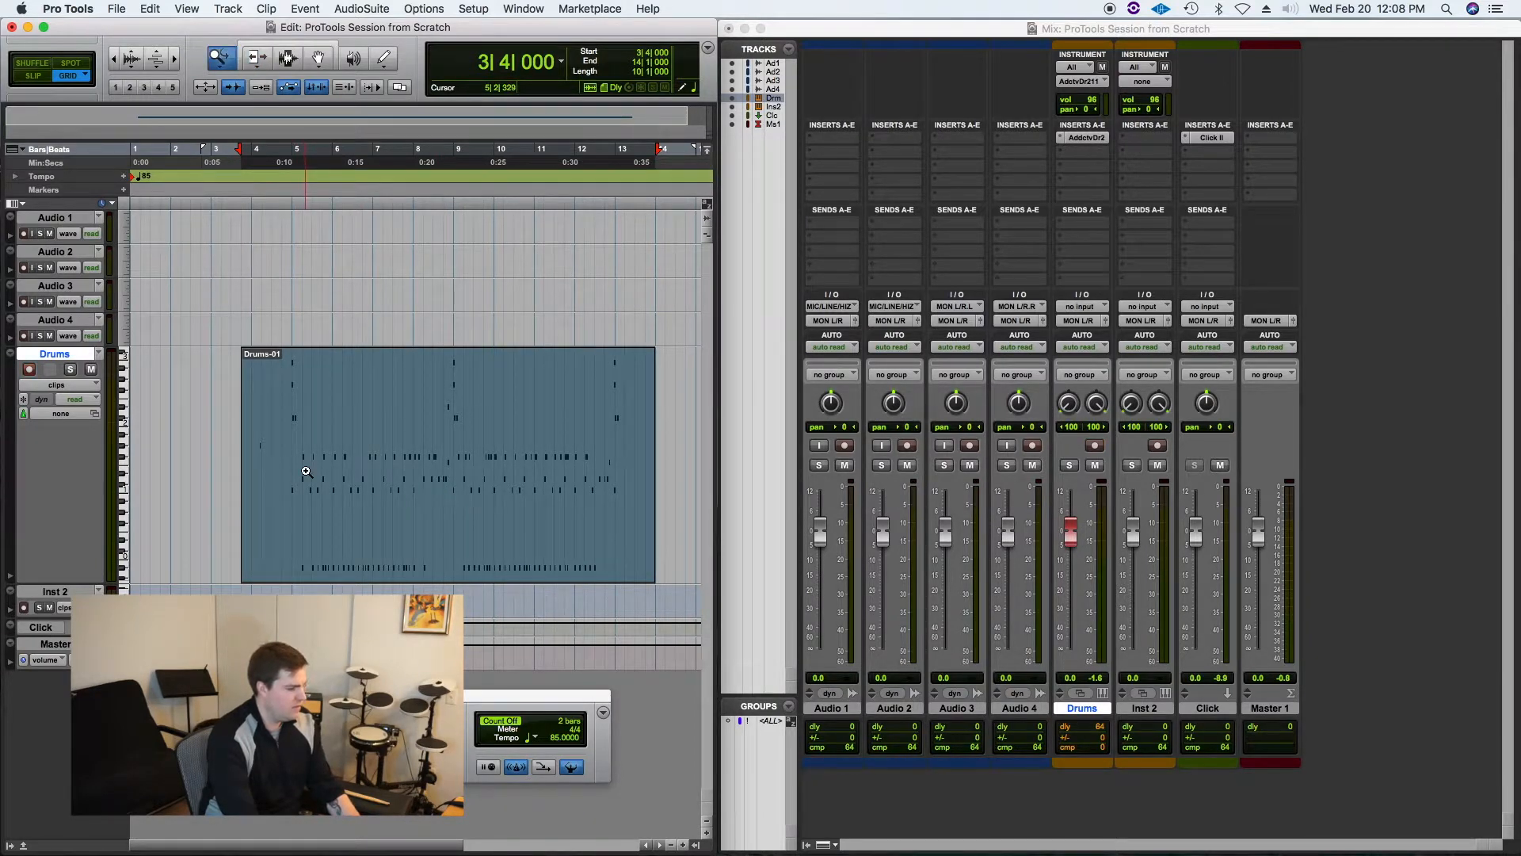
{"action": "left_click", "coordinate": [221, 56]}
{"action": "left_click_drag", "start_coordinate": [221, 57], "coordinate": [317, 75]}
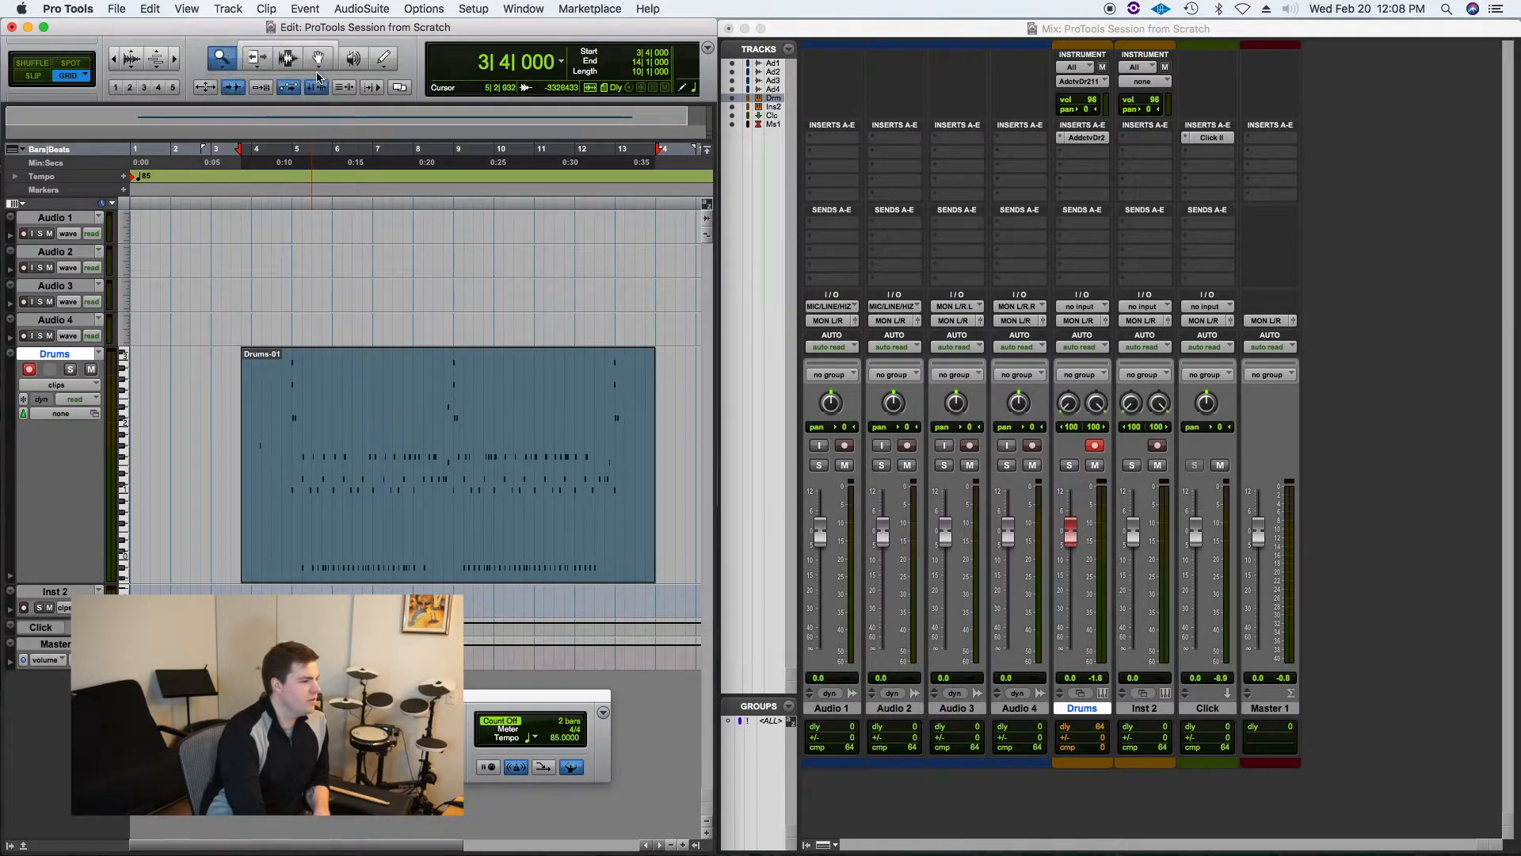
Step: Trim the start of the Drums-01 clip so it begins at 4|4|000, playing it back once in between
{"action": "left_click", "coordinate": [262, 49]}
{"action": "mouse_move", "coordinate": [251, 478]}
{"action": "left_mouse_down"}
{"action": "mouse_move", "coordinate": [295, 479]}
{"action": "mouse_move", "coordinate": [242, 479]}
{"action": "left_mouse_up"}
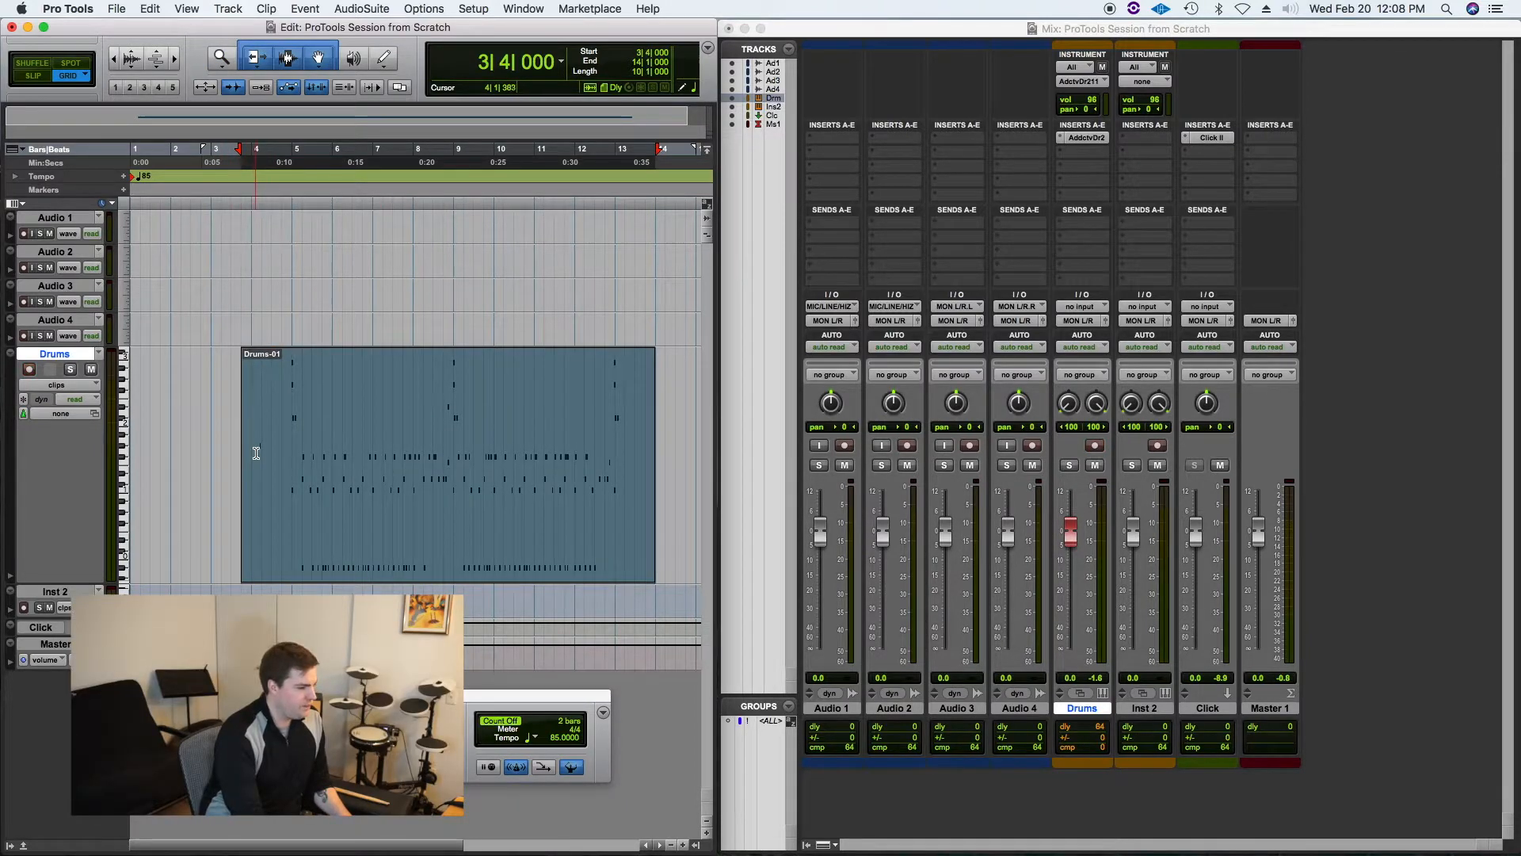
{"action": "left_click", "coordinate": [256, 452]}
{"action": "key", "text": "space"}
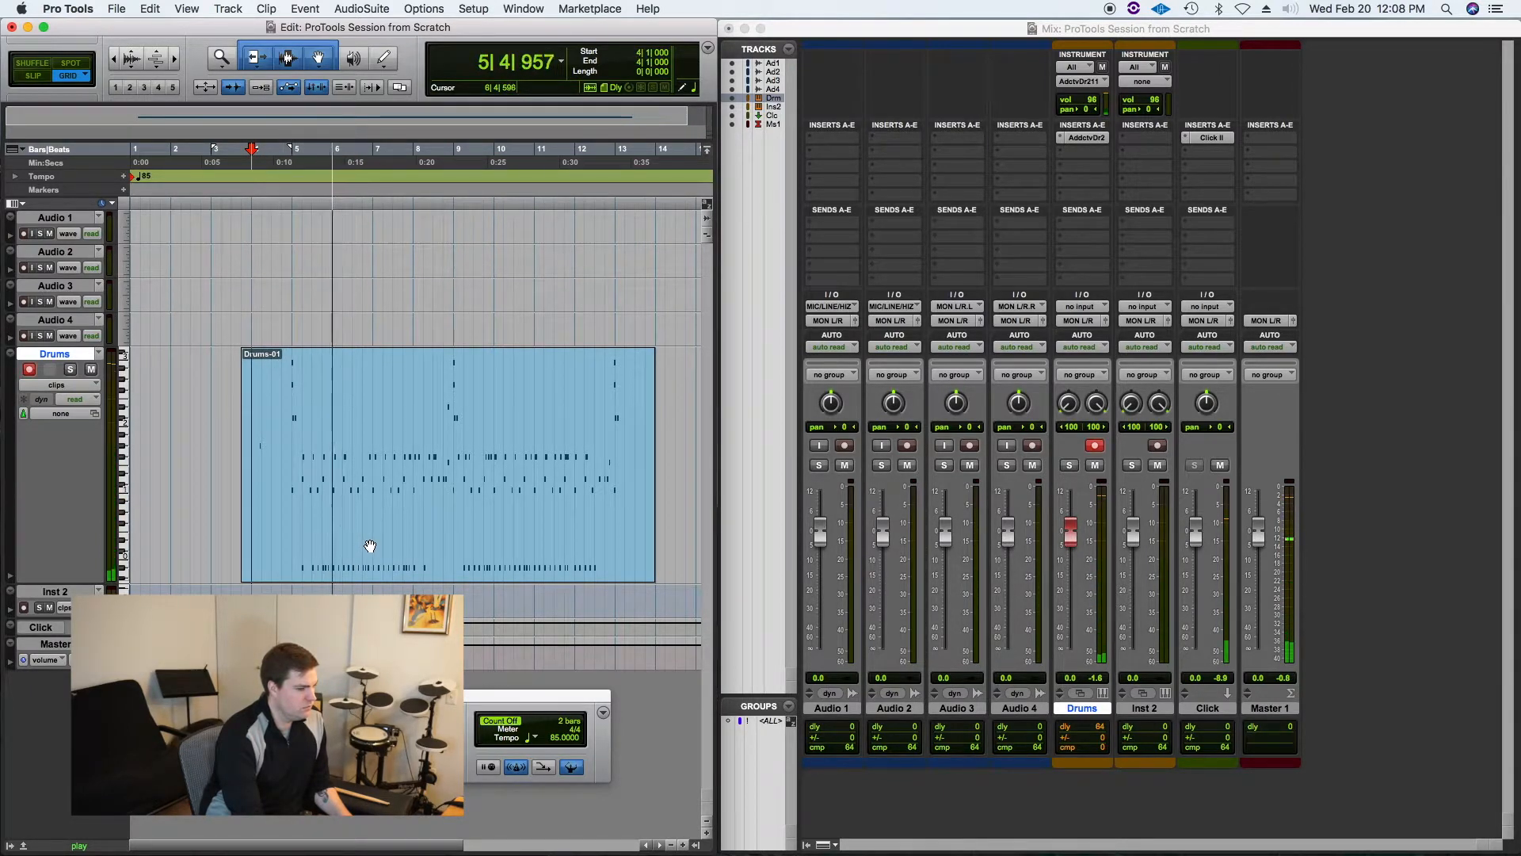
{"action": "key", "text": "space"}
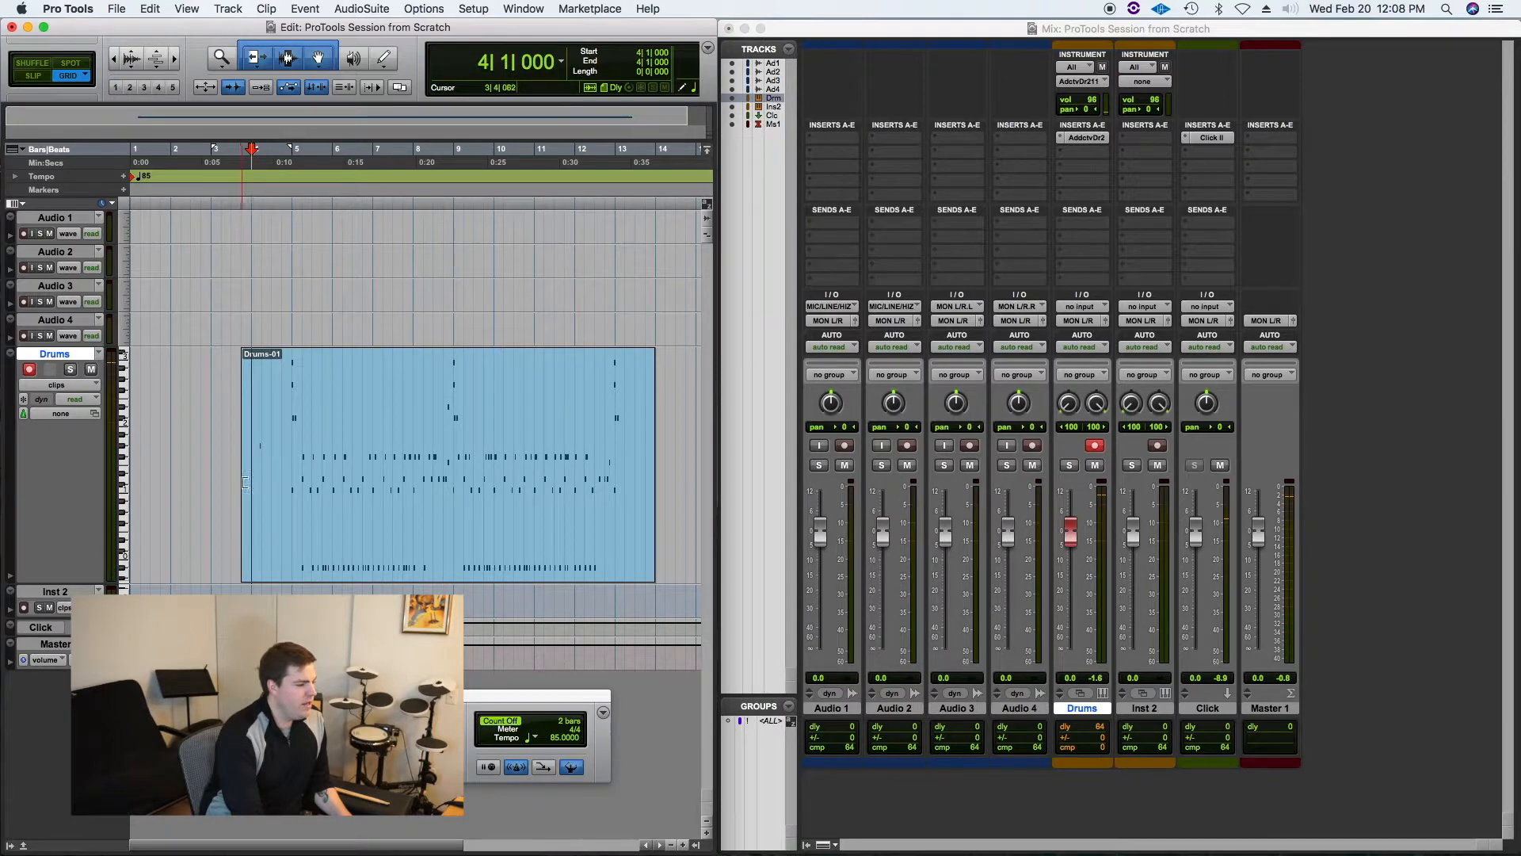
{"action": "left_click_drag", "start_coordinate": [248, 483], "coordinate": [277, 481]}
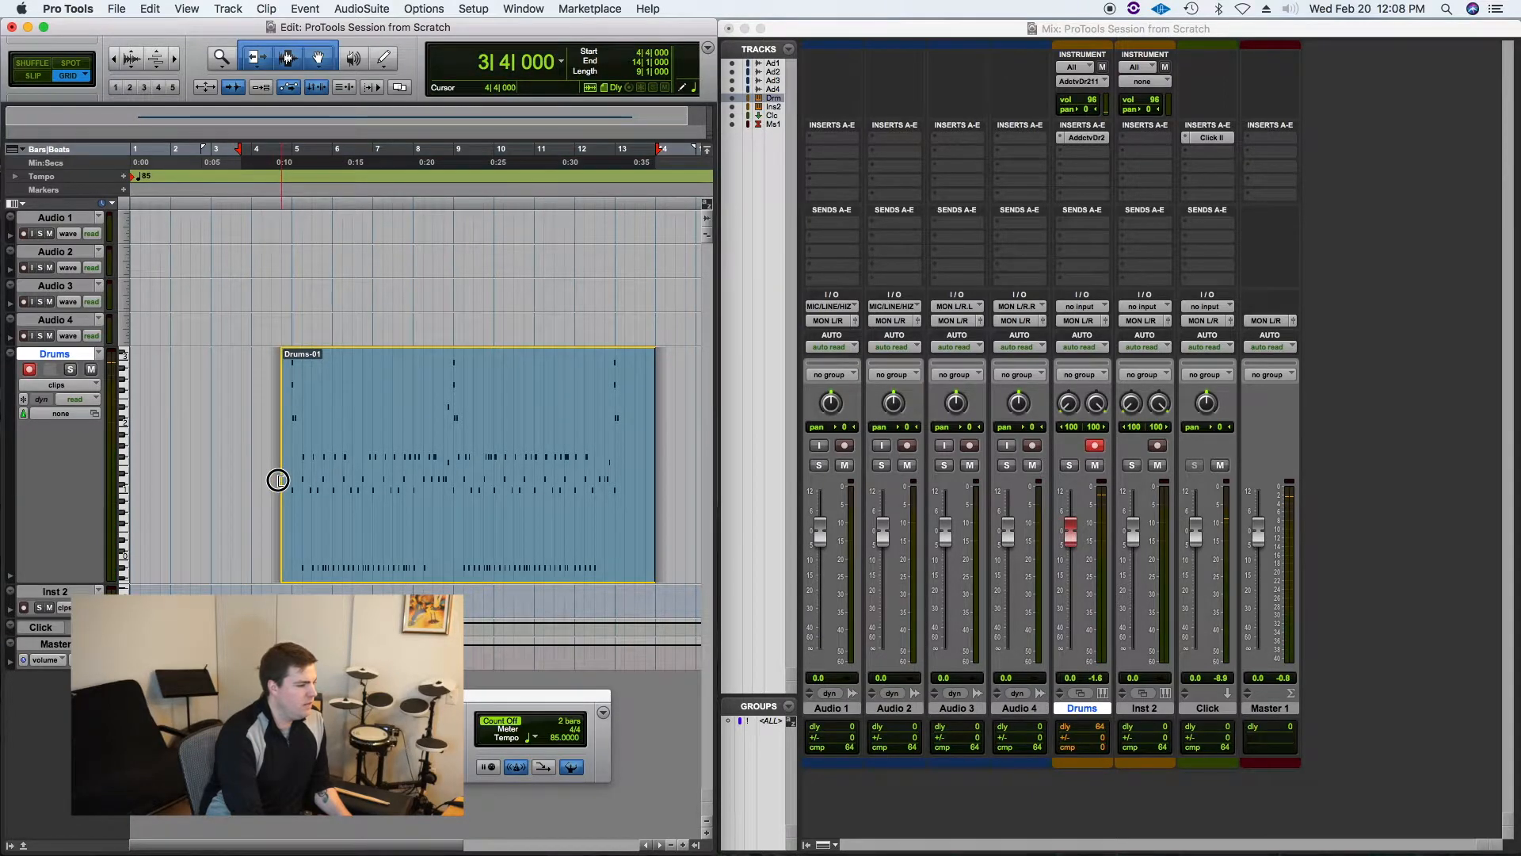
Step: Open the Drums-01 clip in the MIDI Editor and play it back from the start
{"action": "left_click", "coordinate": [426, 543]}
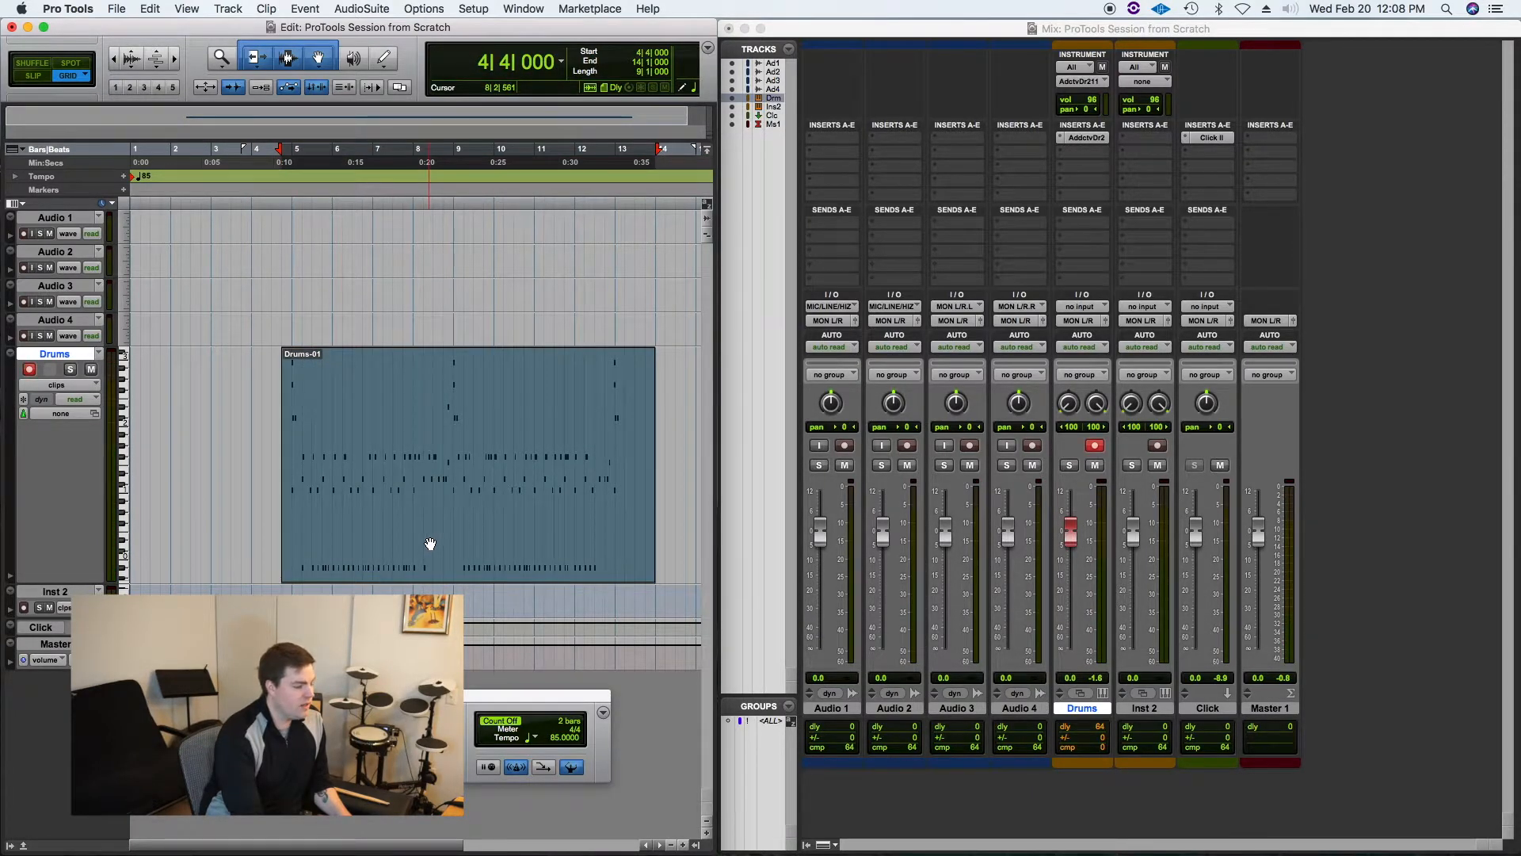
{"action": "double_click", "coordinate": [429, 539]}
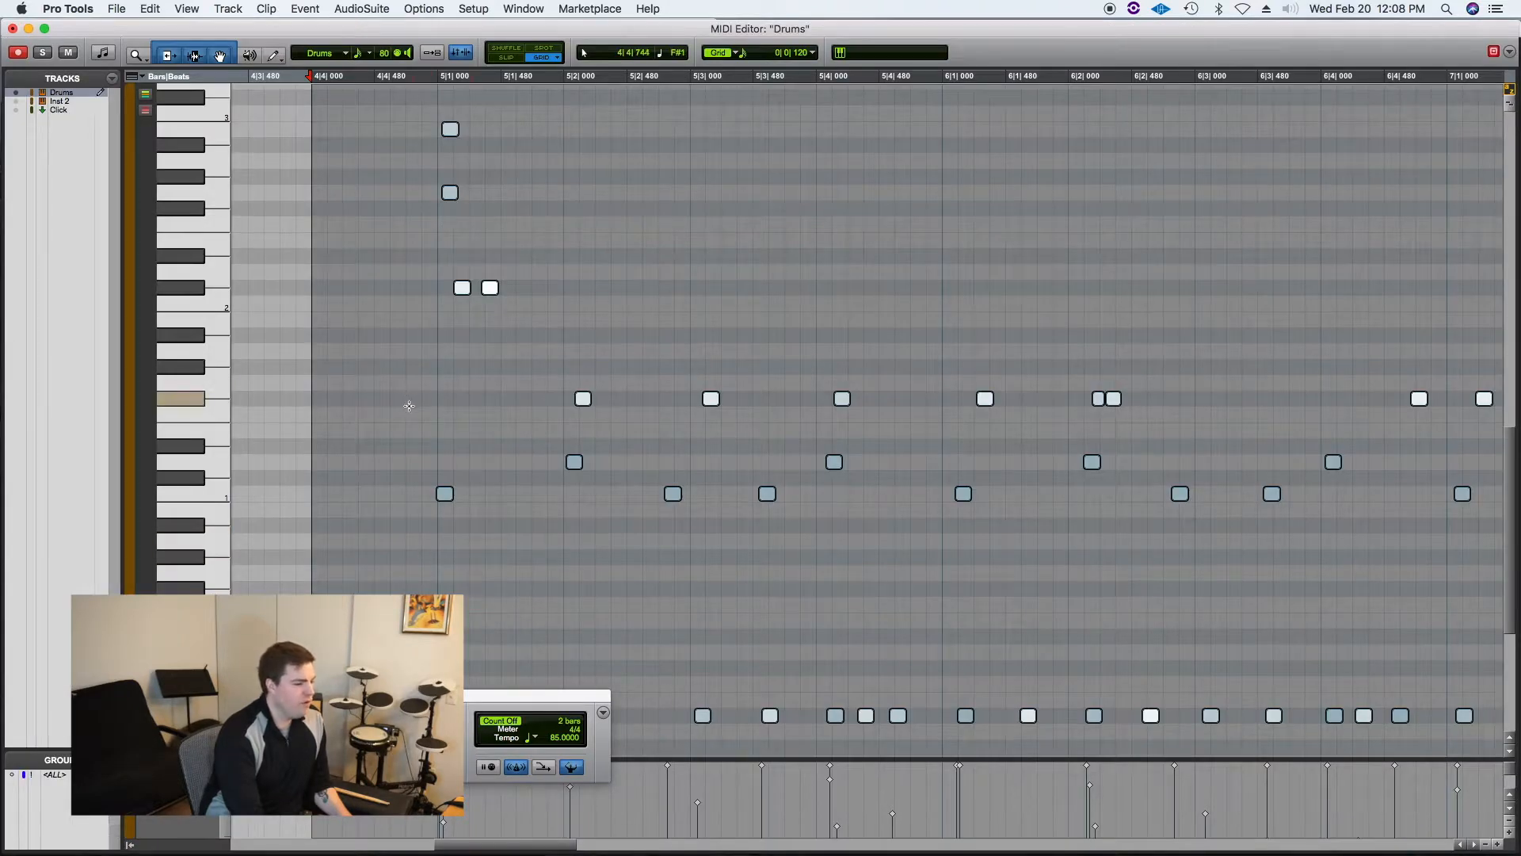
{"action": "key", "text": "space"}
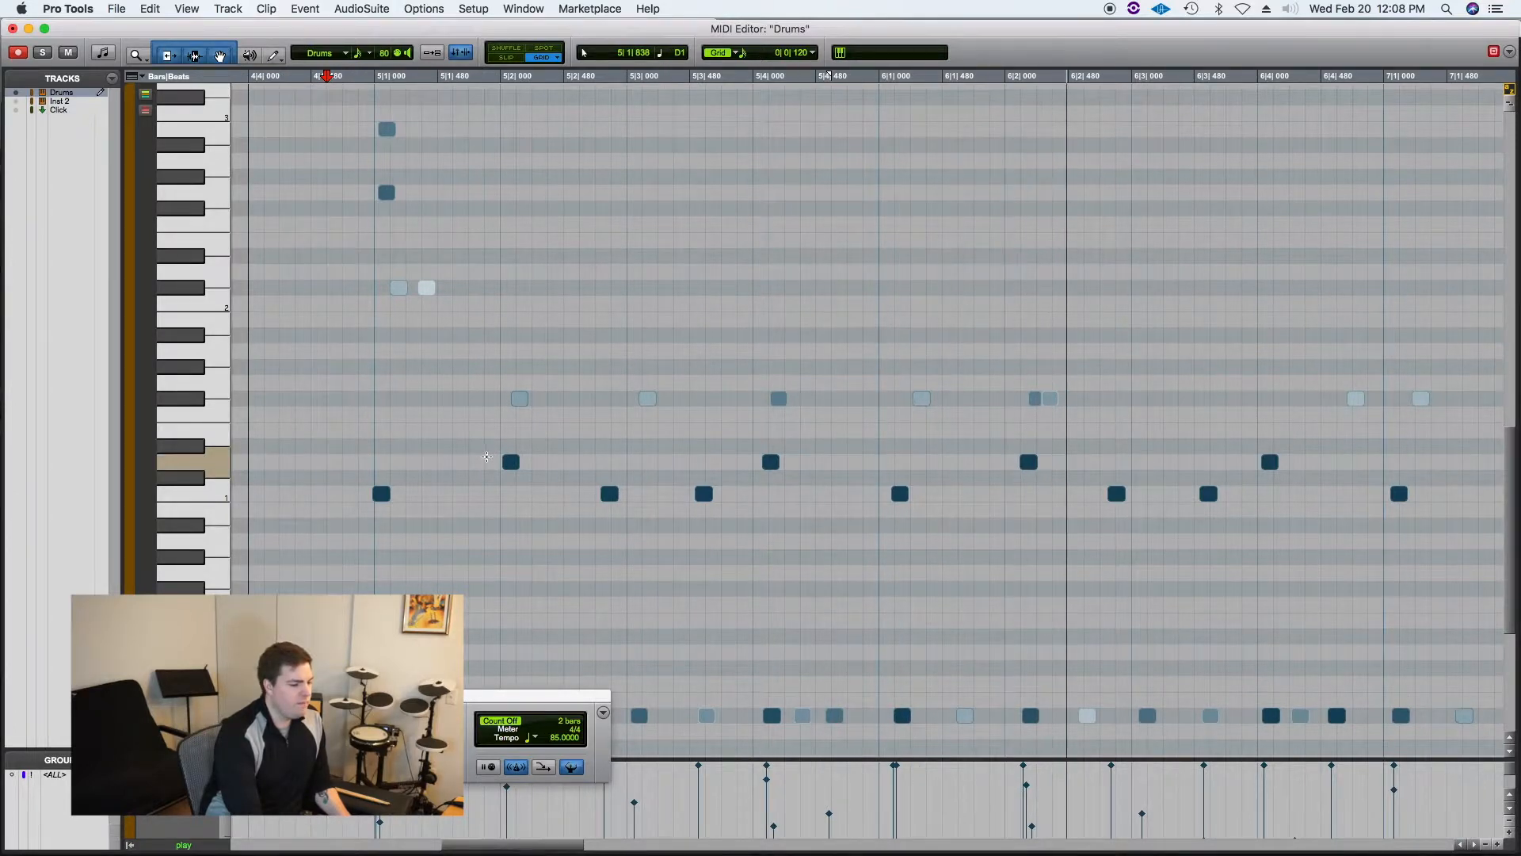
{"action": "key", "text": "space"}
Step: Play back the drum pattern around bar 6 repeatedly while auditioning the low note at 6|1
{"action": "left_click", "coordinate": [828, 654]}
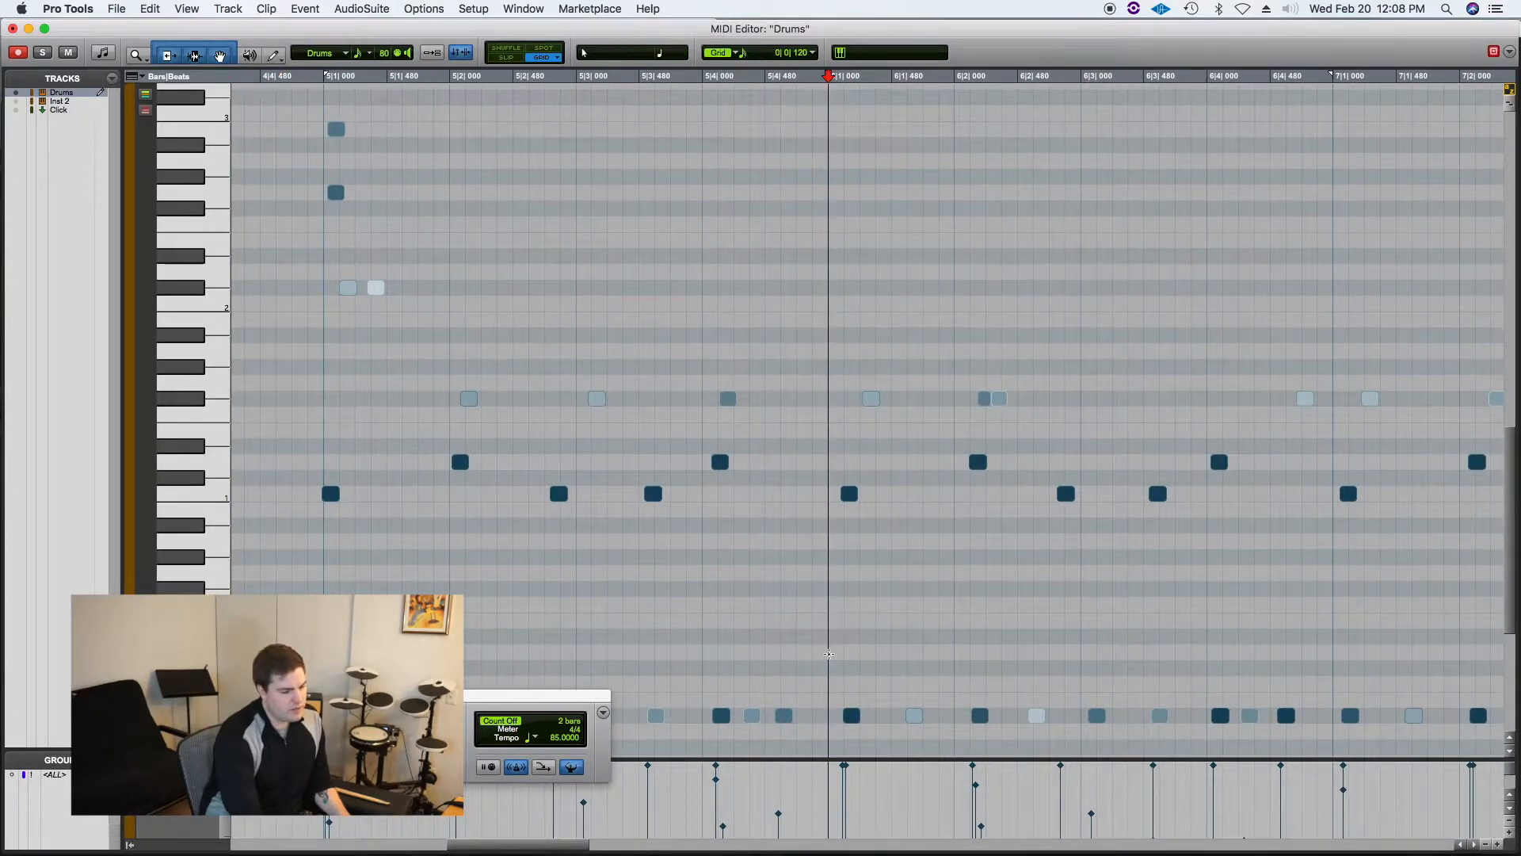
{"action": "key", "text": "space"}
{"action": "key", "text": "space"}
{"action": "key", "text": "space"}
{"action": "key", "text": "space"}
{"action": "left_click", "coordinate": [851, 717]}
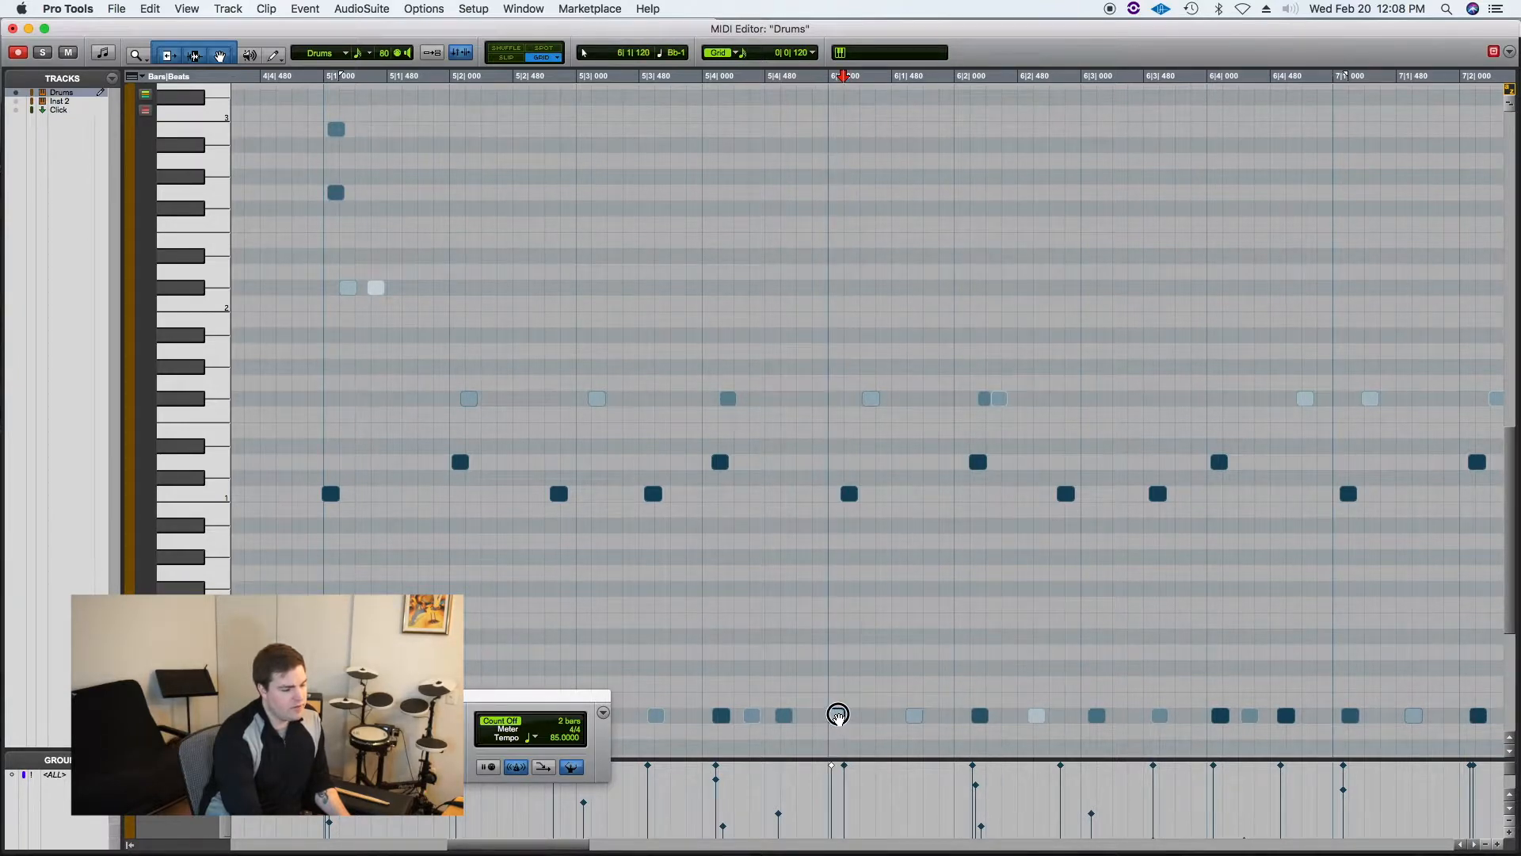
{"action": "key", "text": "space"}
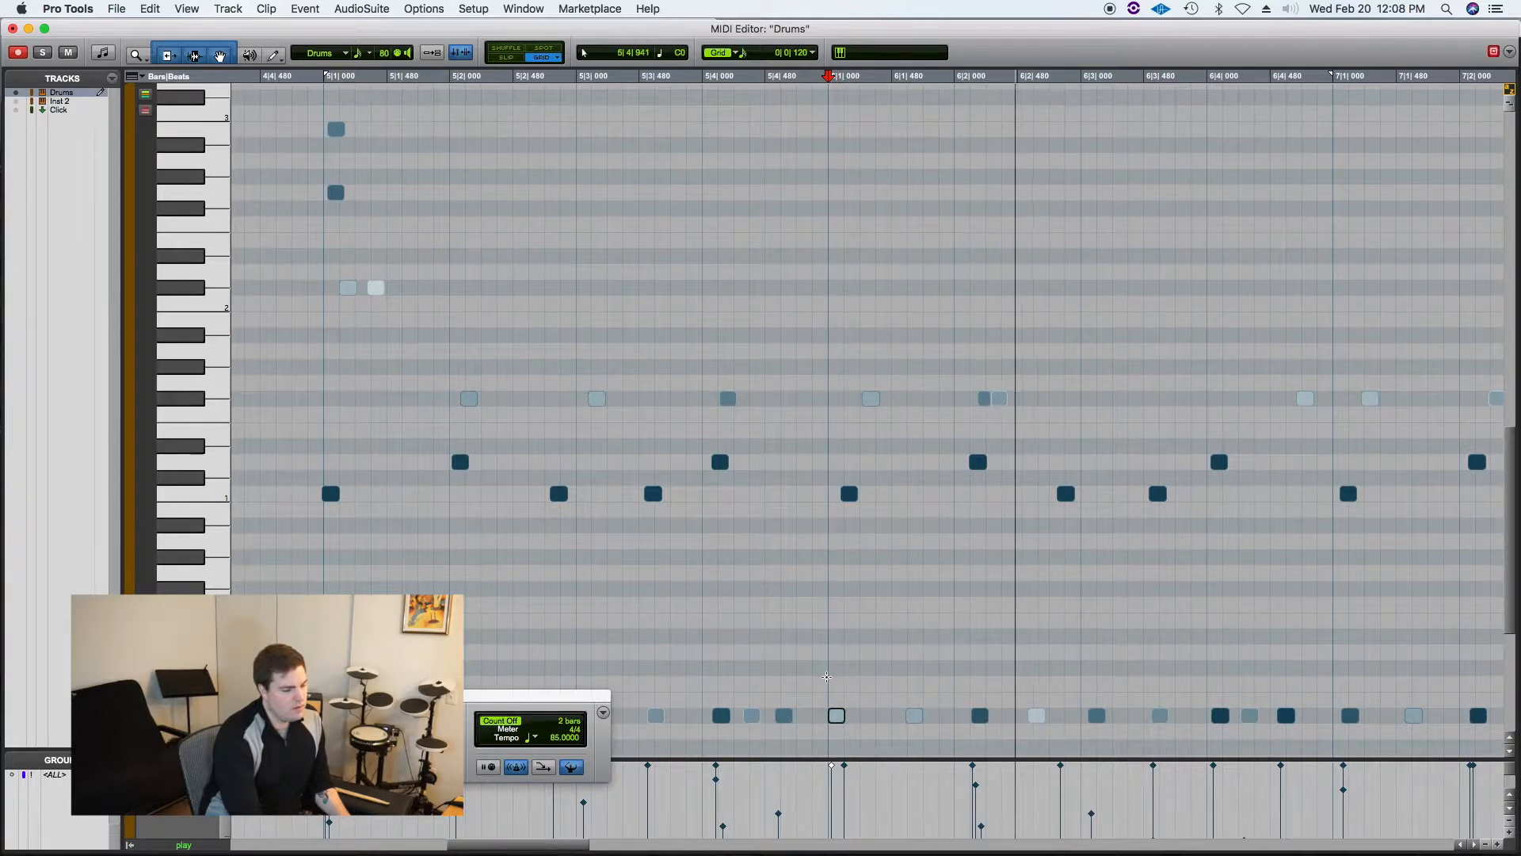
{"action": "left_click", "coordinate": [837, 717]}
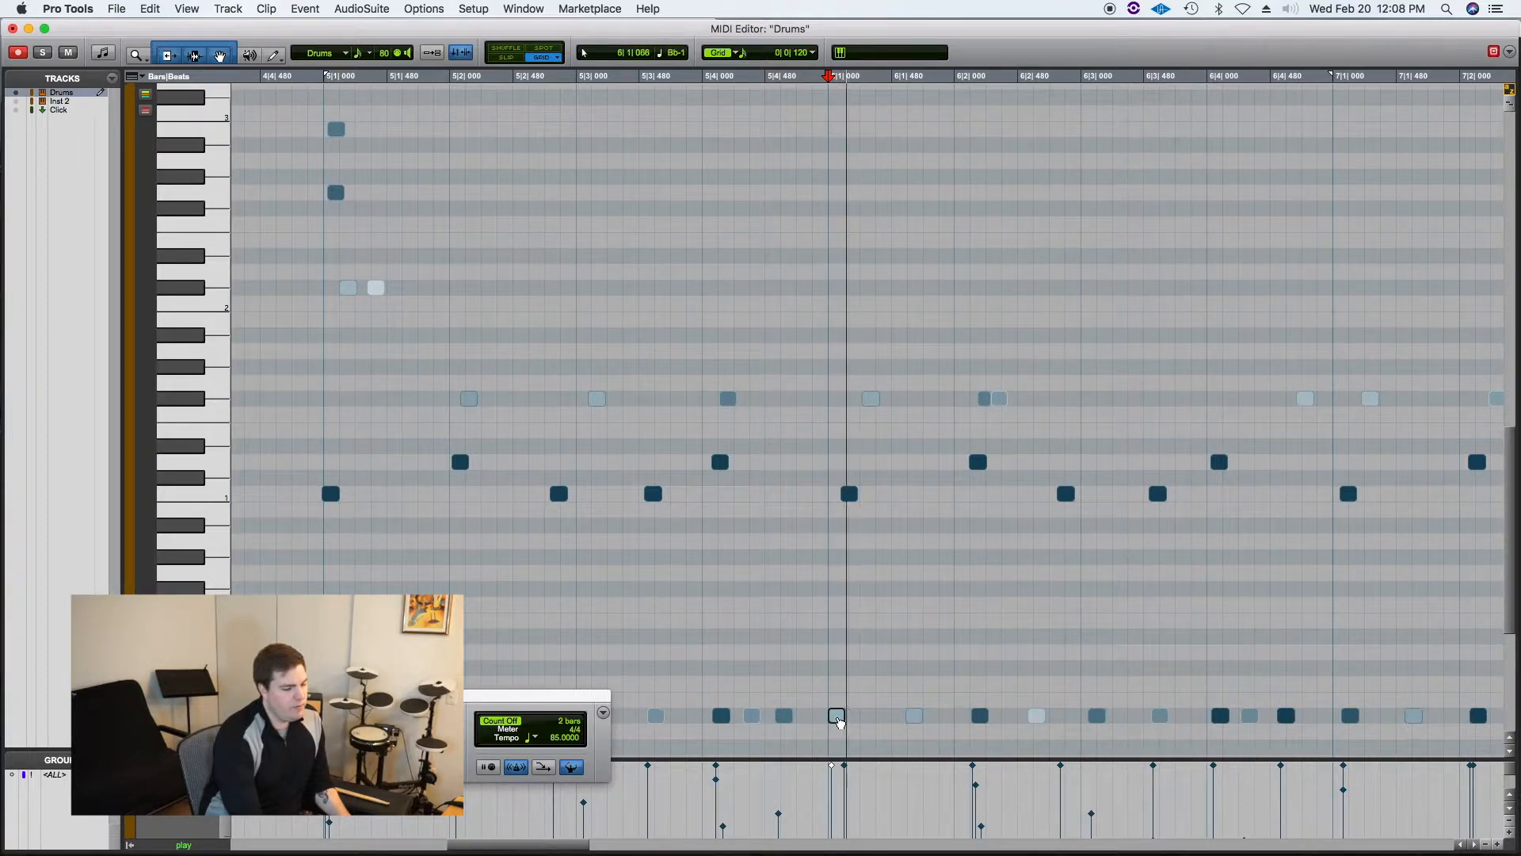
{"action": "key", "text": "space"}
{"action": "key", "text": "space"}
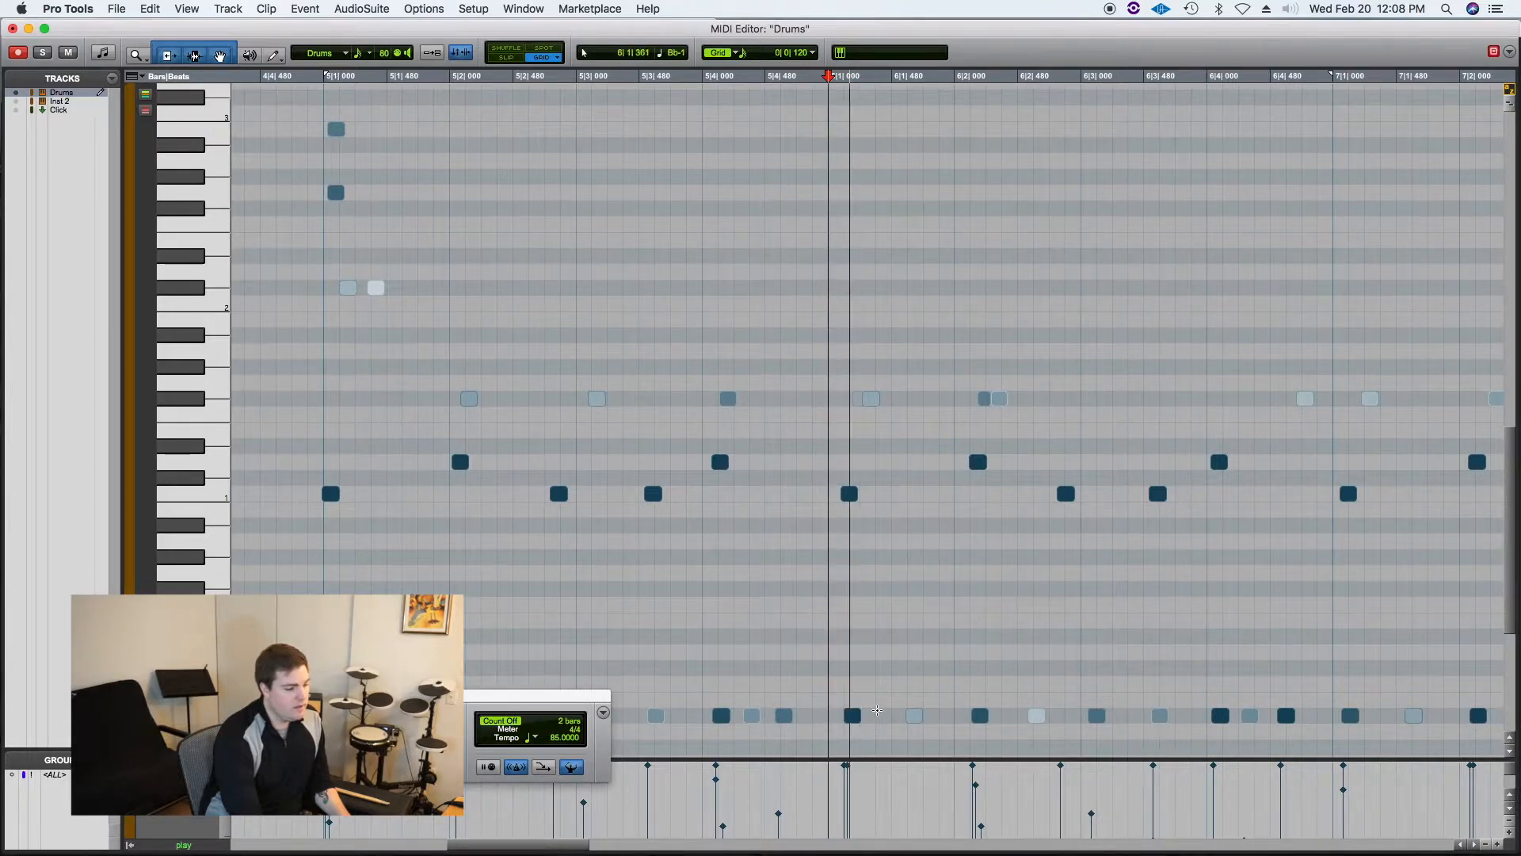
{"action": "key", "text": "space"}
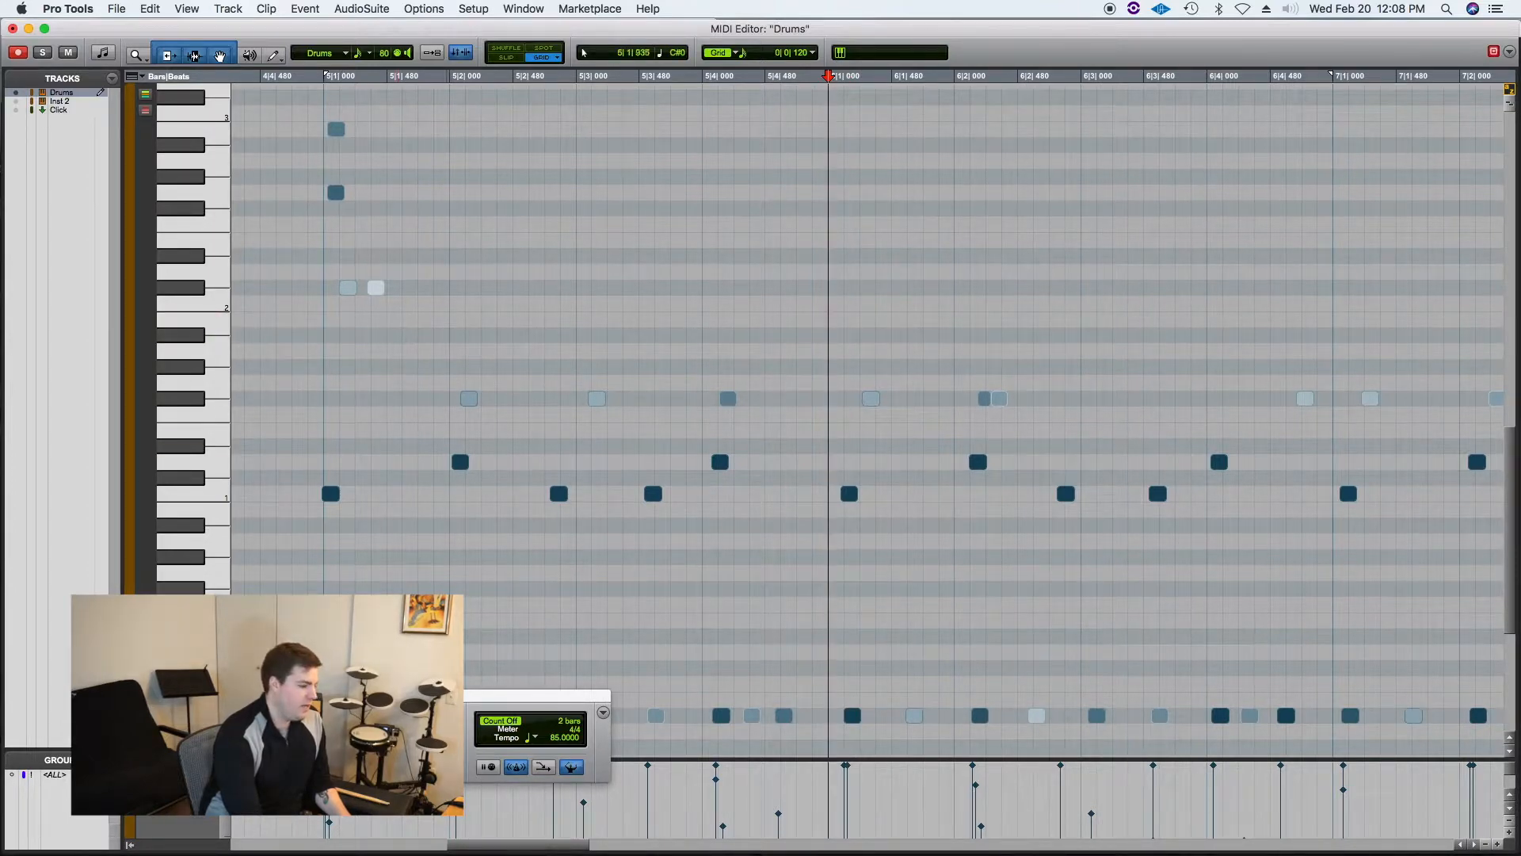
Step: Try adding notes near the start of bar 5 with the Pencil tool, then remove them
{"action": "left_click", "coordinate": [246, 696]}
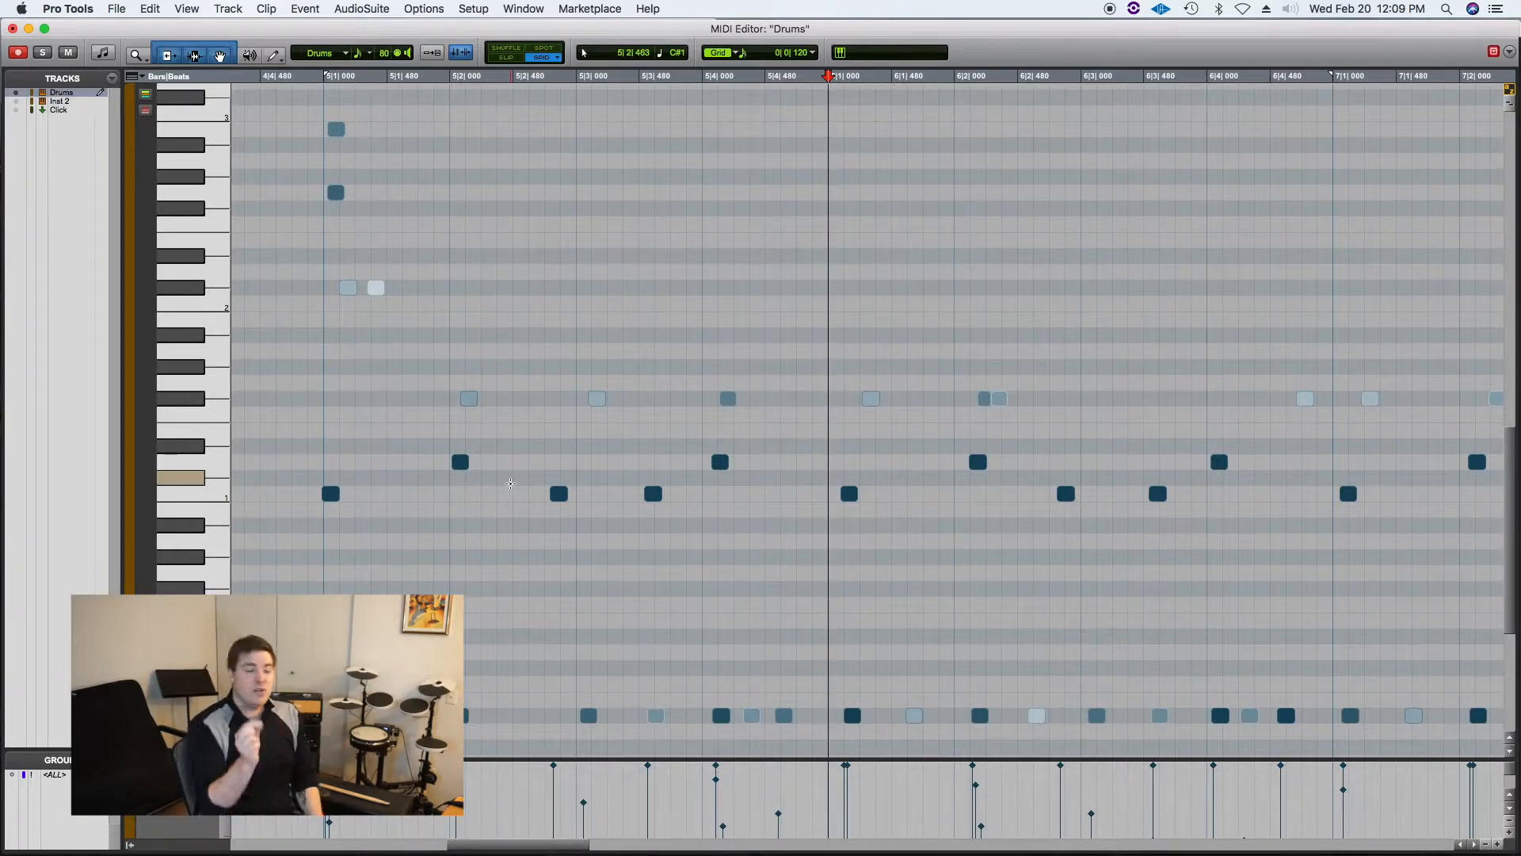
{"action": "left_click", "coordinate": [273, 55]}
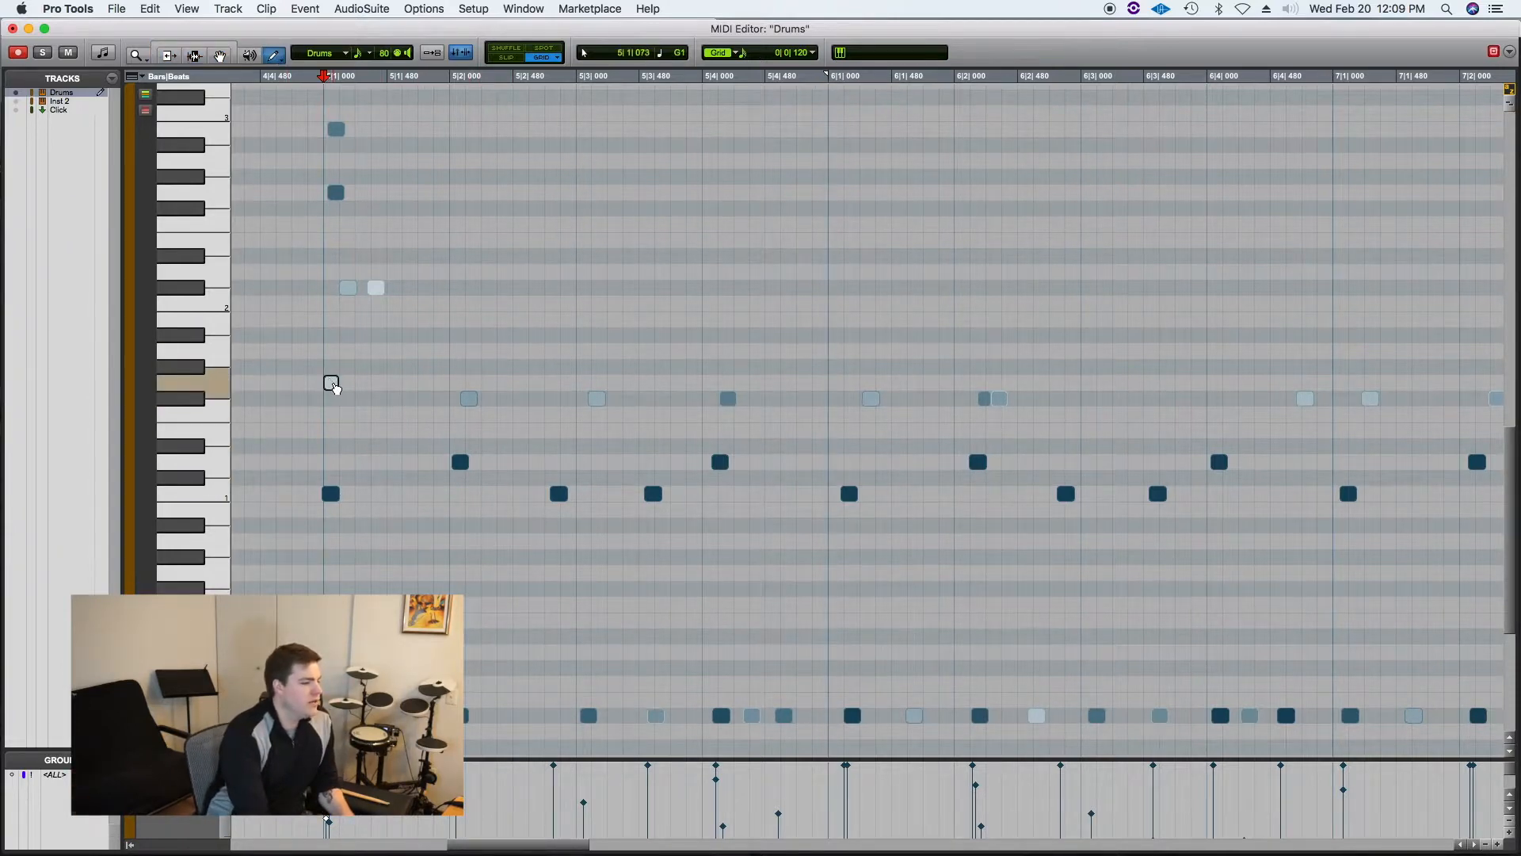
{"action": "left_click", "coordinate": [315, 350]}
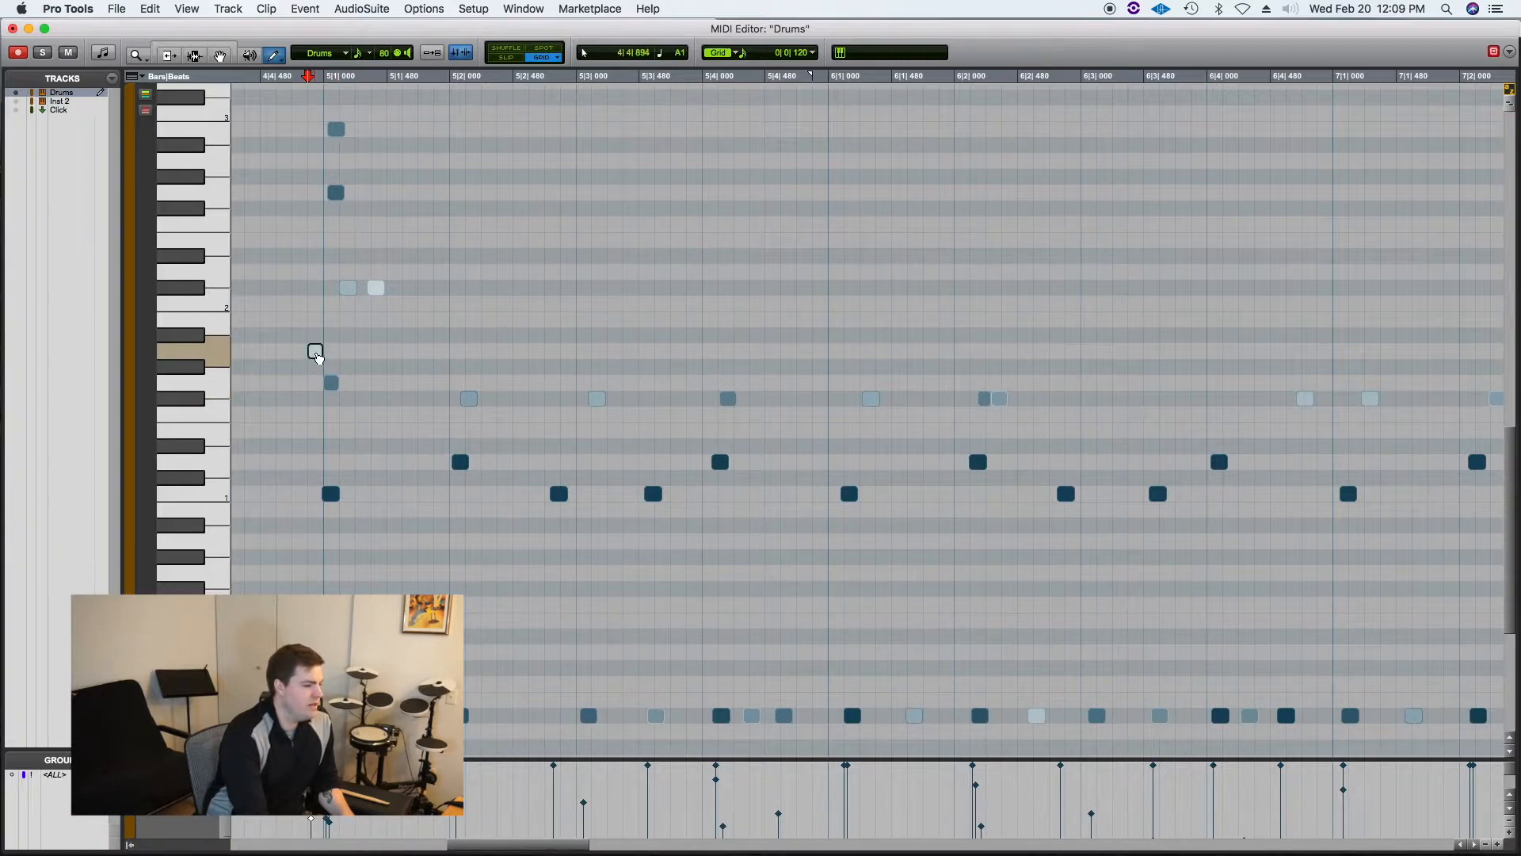
{"action": "left_click", "coordinate": [331, 383]}
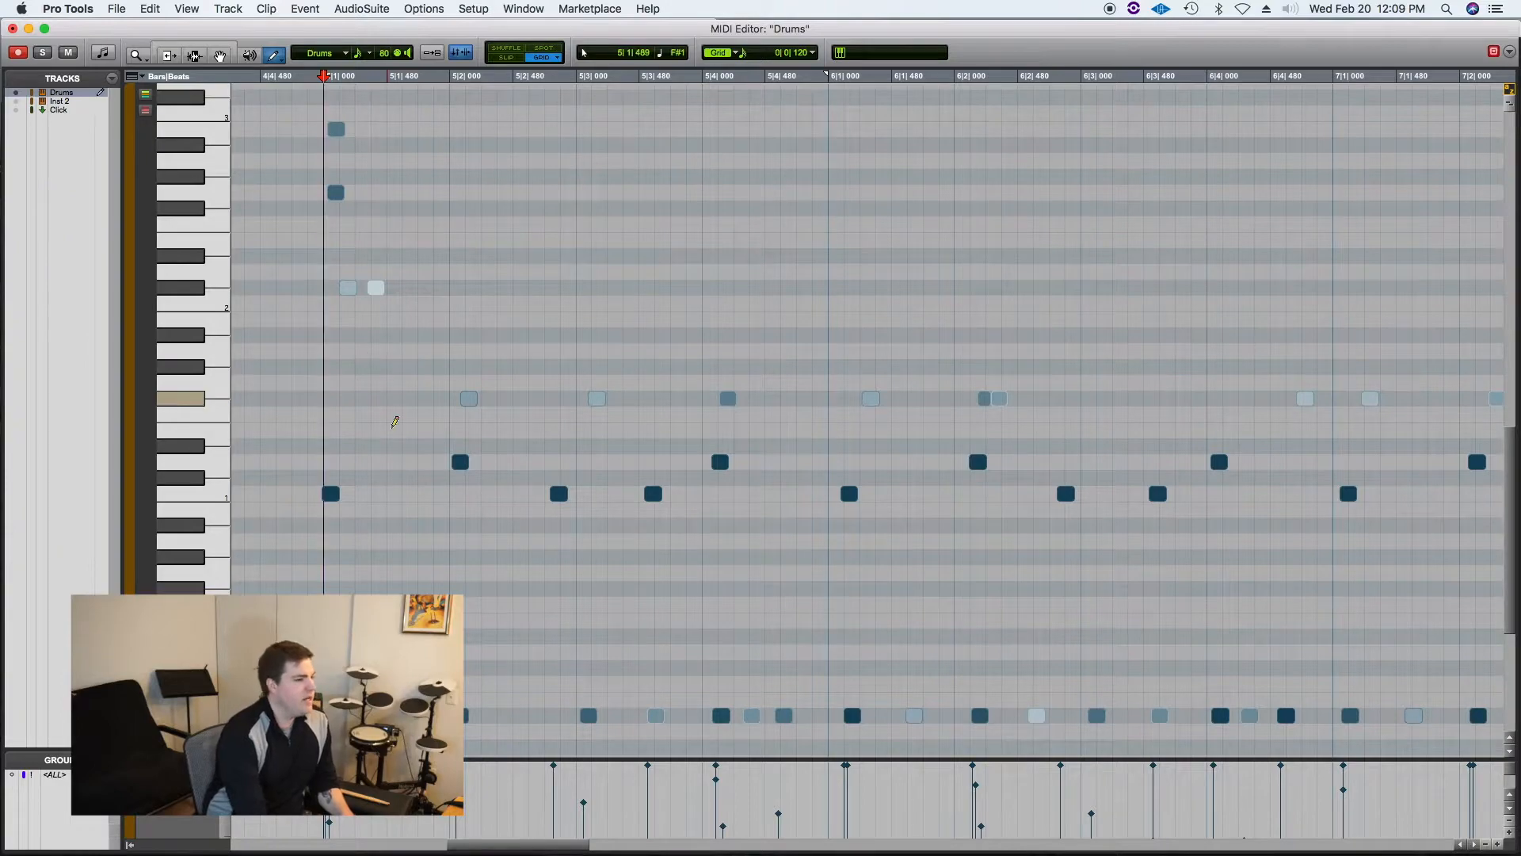
Step: Zoom out to show the whole drum performance and play it back
{"action": "double_click", "coordinate": [137, 54]}
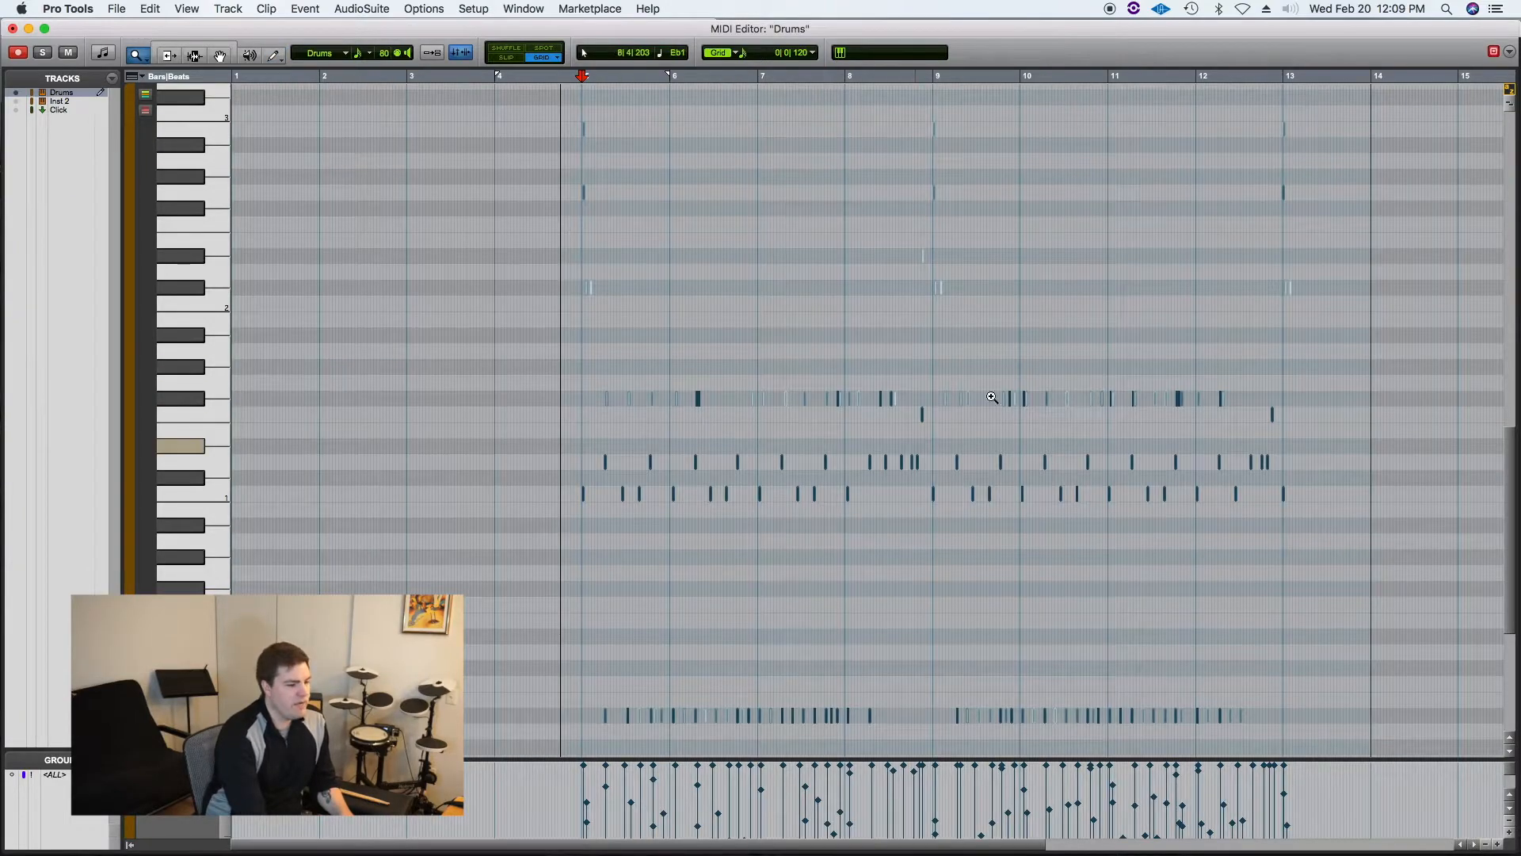
{"action": "left_click", "coordinate": [220, 50]}
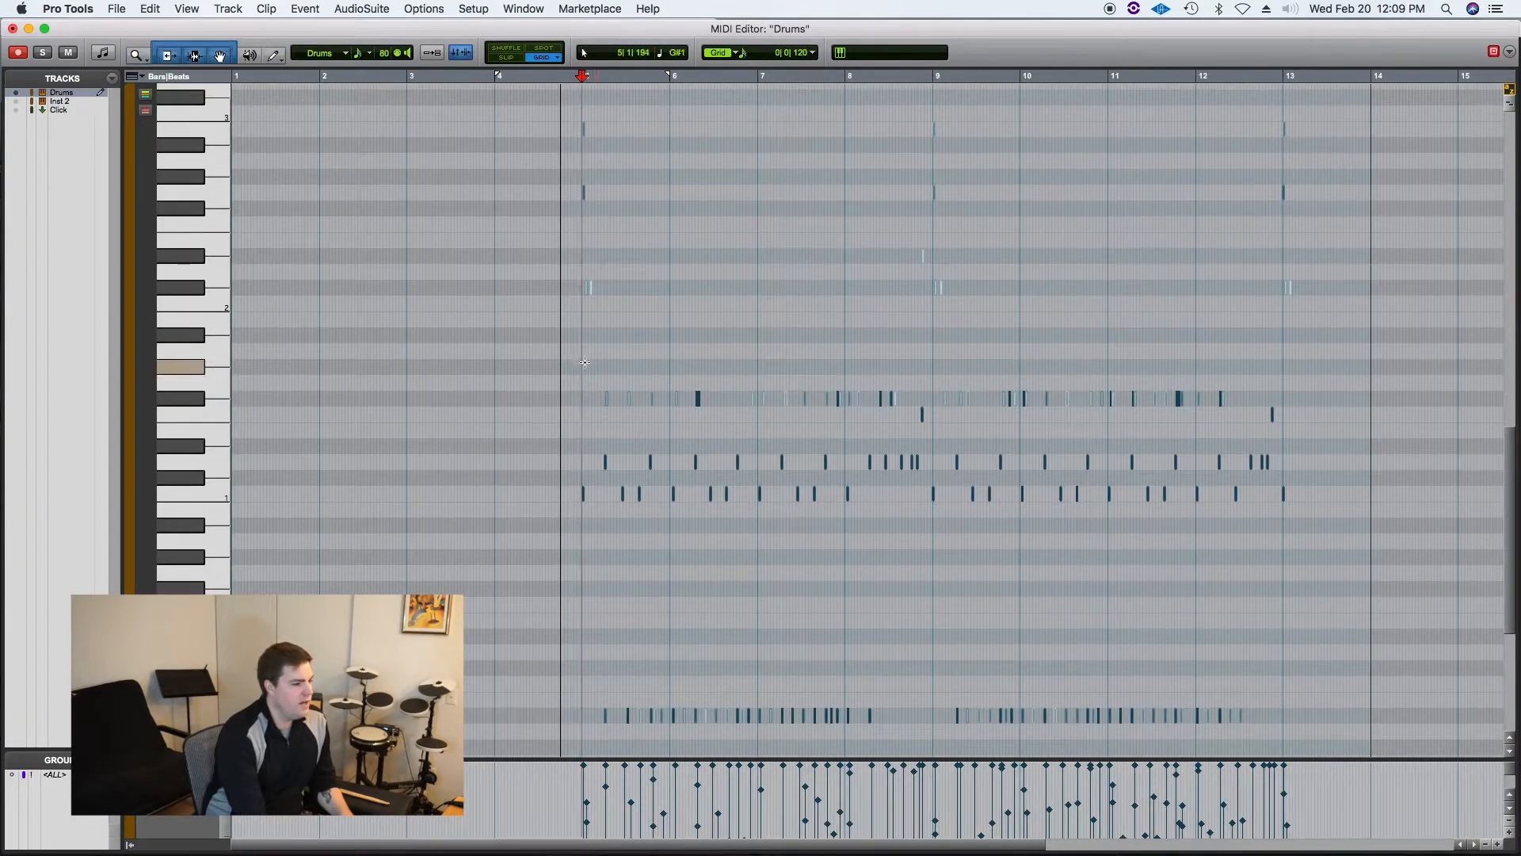
{"action": "key", "text": "space"}
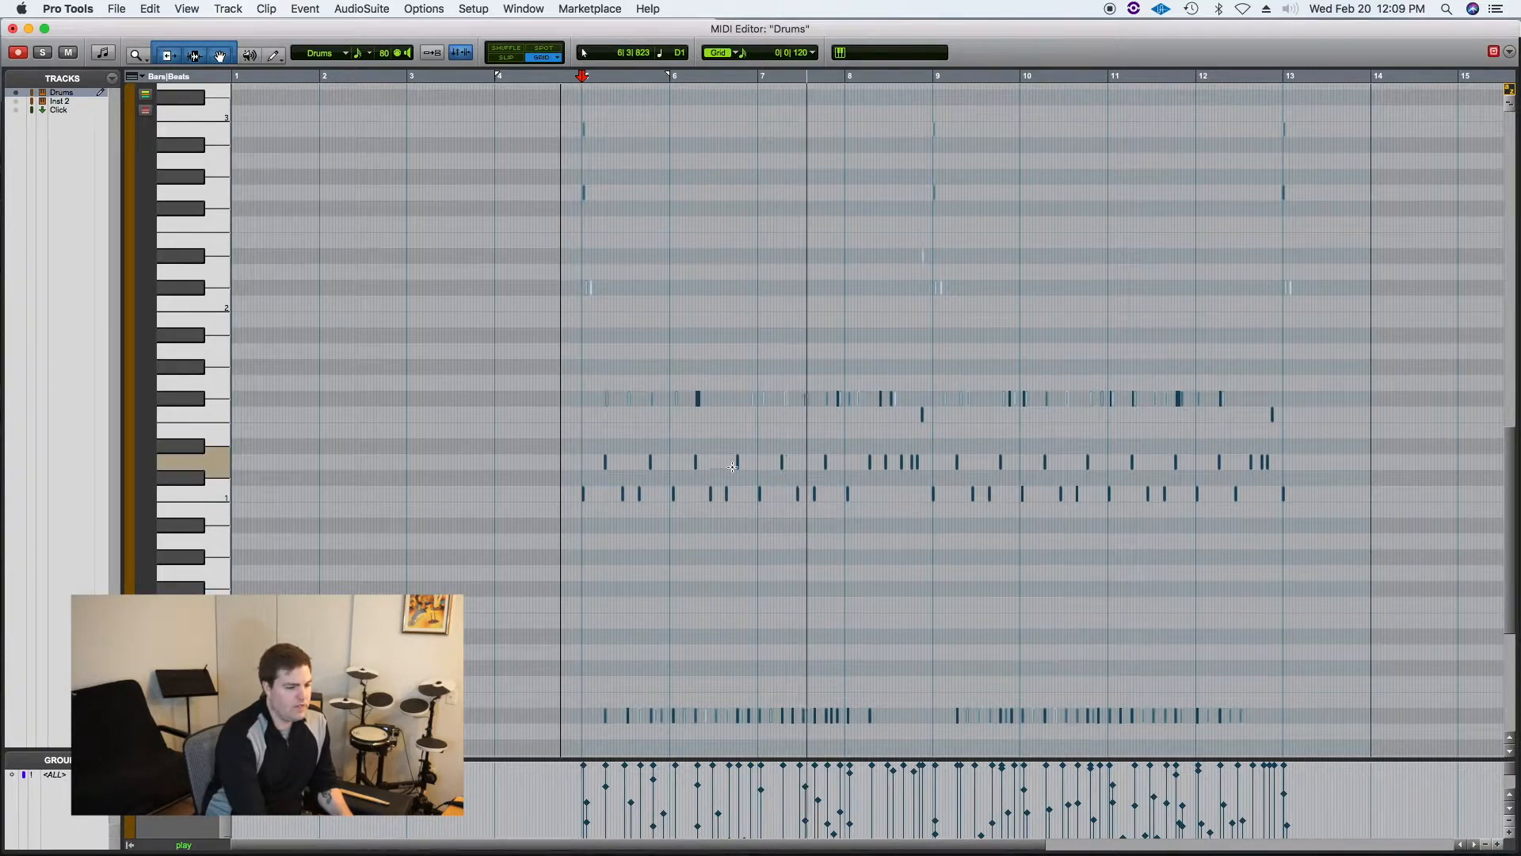
{"action": "key", "text": "space"}
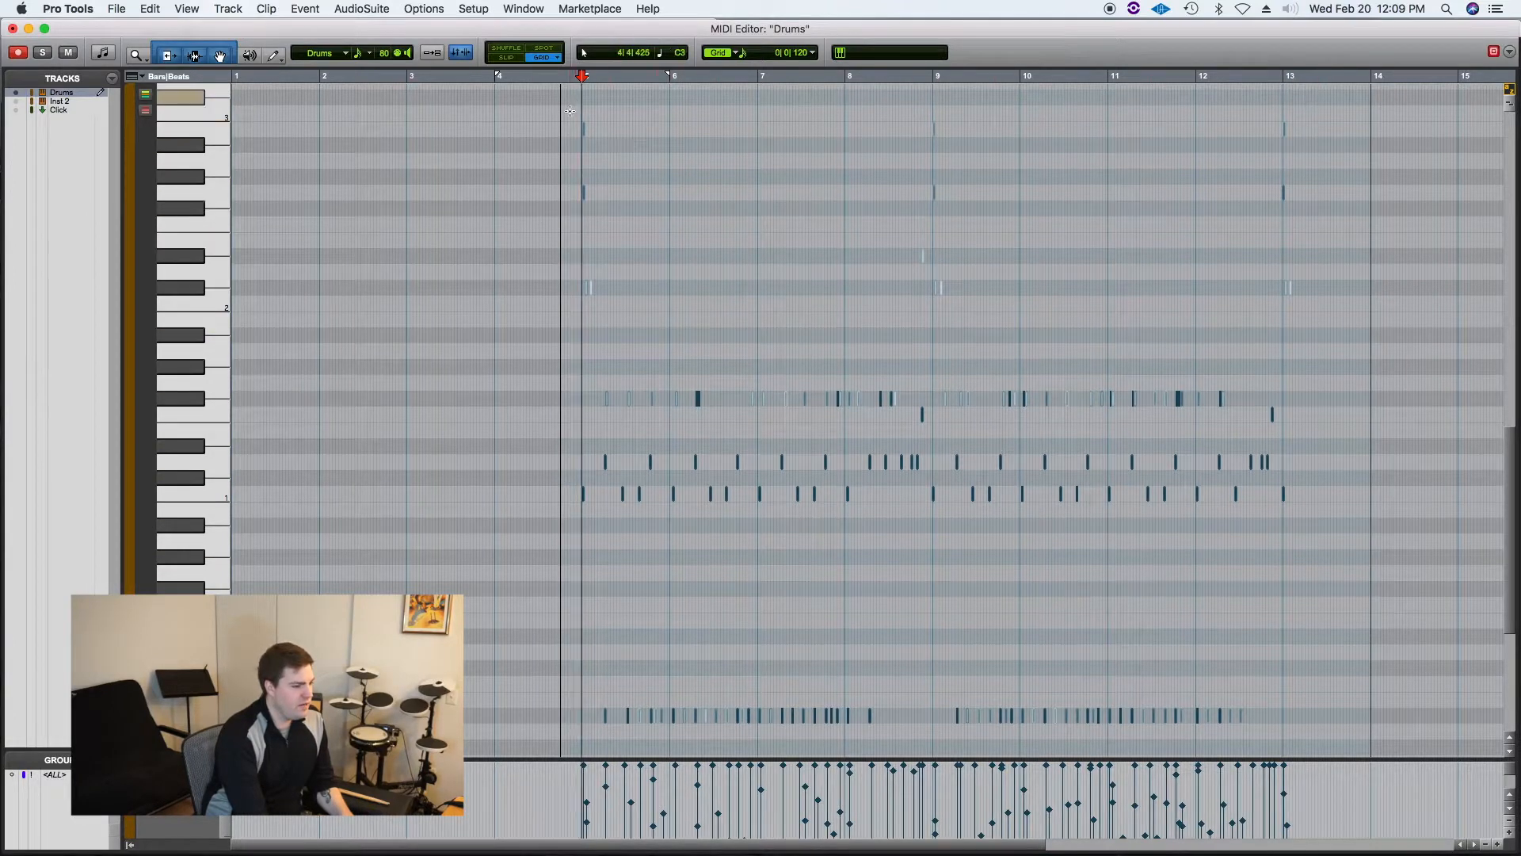
Step: Select all the drum notes and browse the Event Operations menu without applying anything
{"action": "mouse_move", "coordinate": [530, 113]}
{"action": "left_mouse_down"}
{"action": "mouse_move", "coordinate": [1025, 366]}
{"action": "mouse_move", "coordinate": [1345, 567]}
{"action": "mouse_move", "coordinate": [1365, 584]}
{"action": "mouse_move", "coordinate": [1345, 737]}
{"action": "left_mouse_up"}
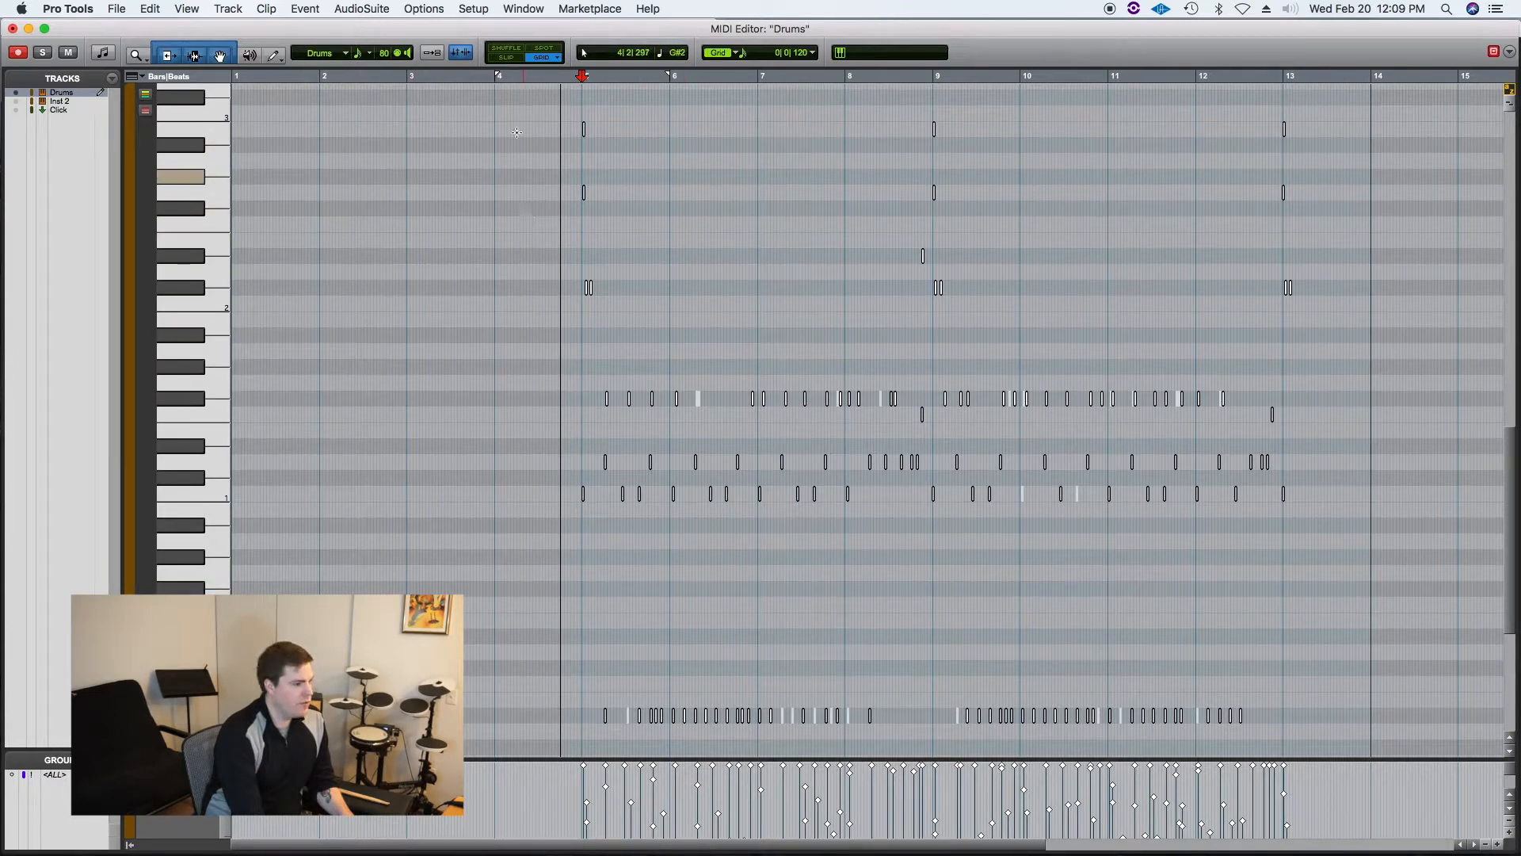
{"action": "left_click", "coordinate": [421, 10]}
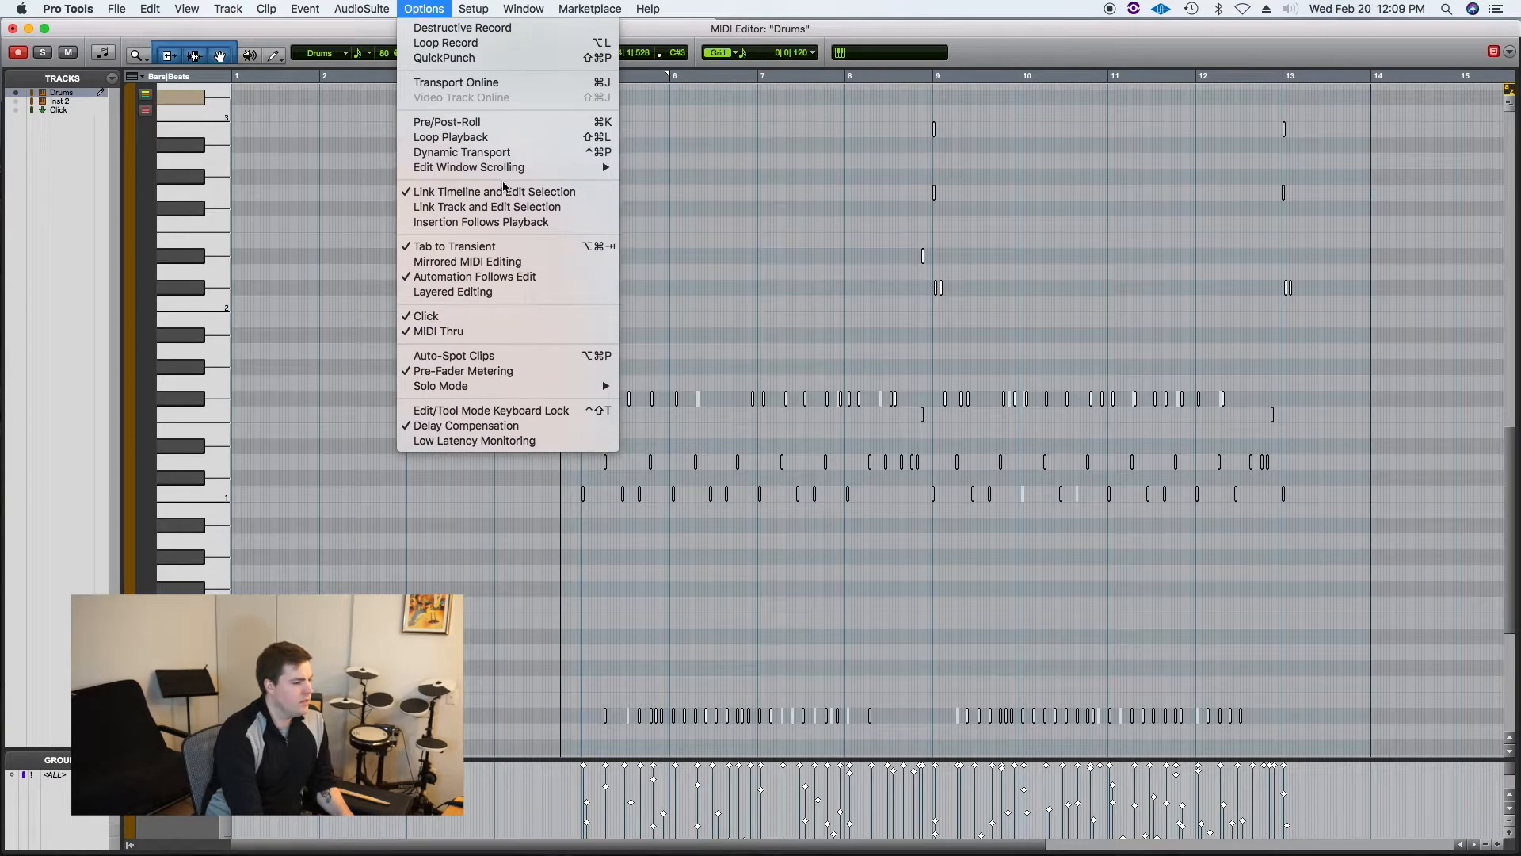
{"action": "mouse_move", "coordinate": [293, 6]}
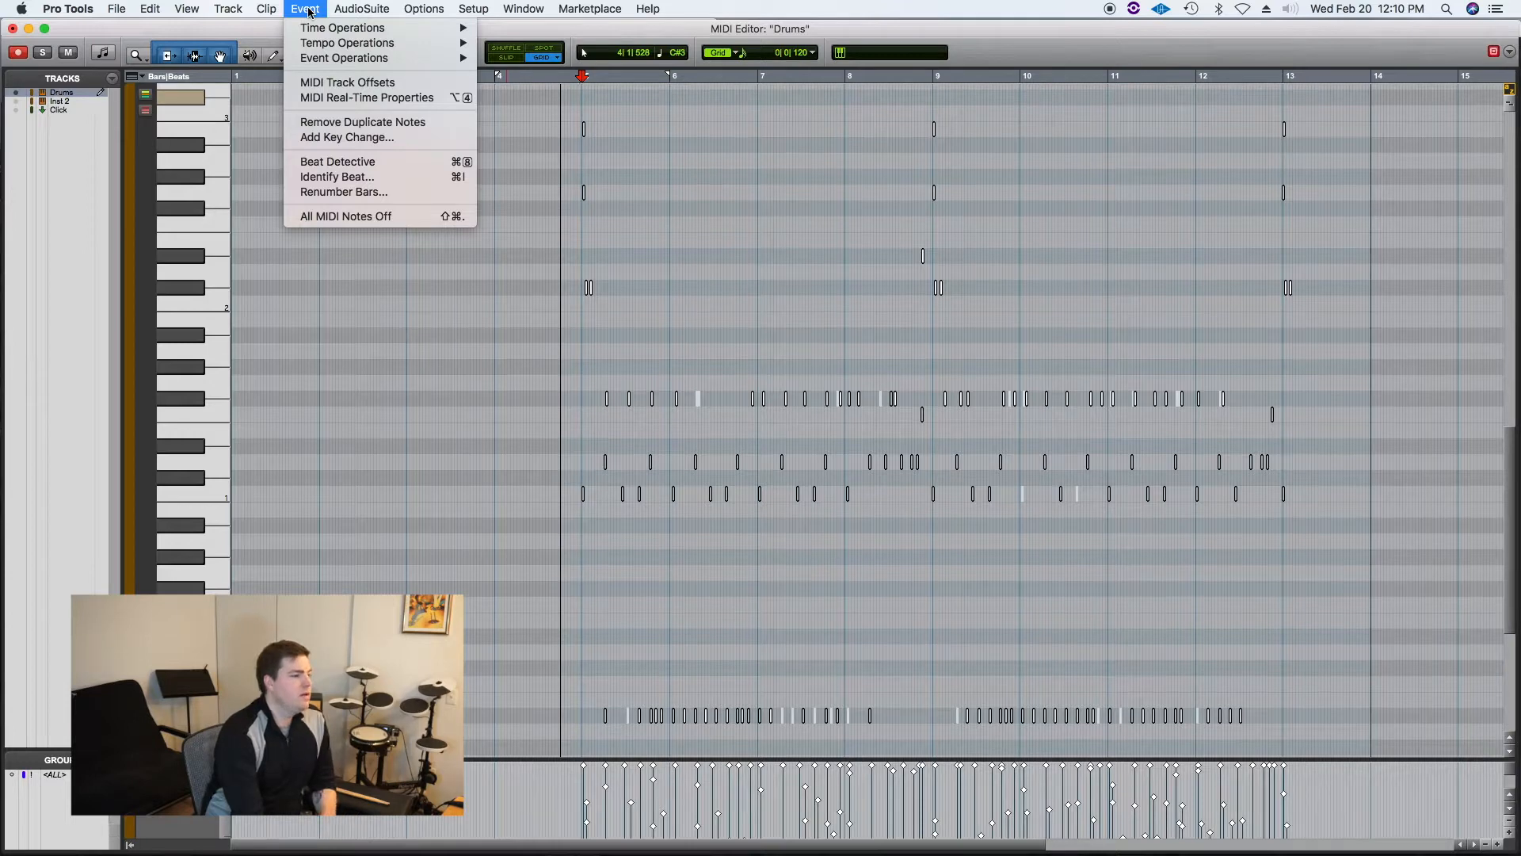
{"action": "mouse_move", "coordinate": [361, 64]}
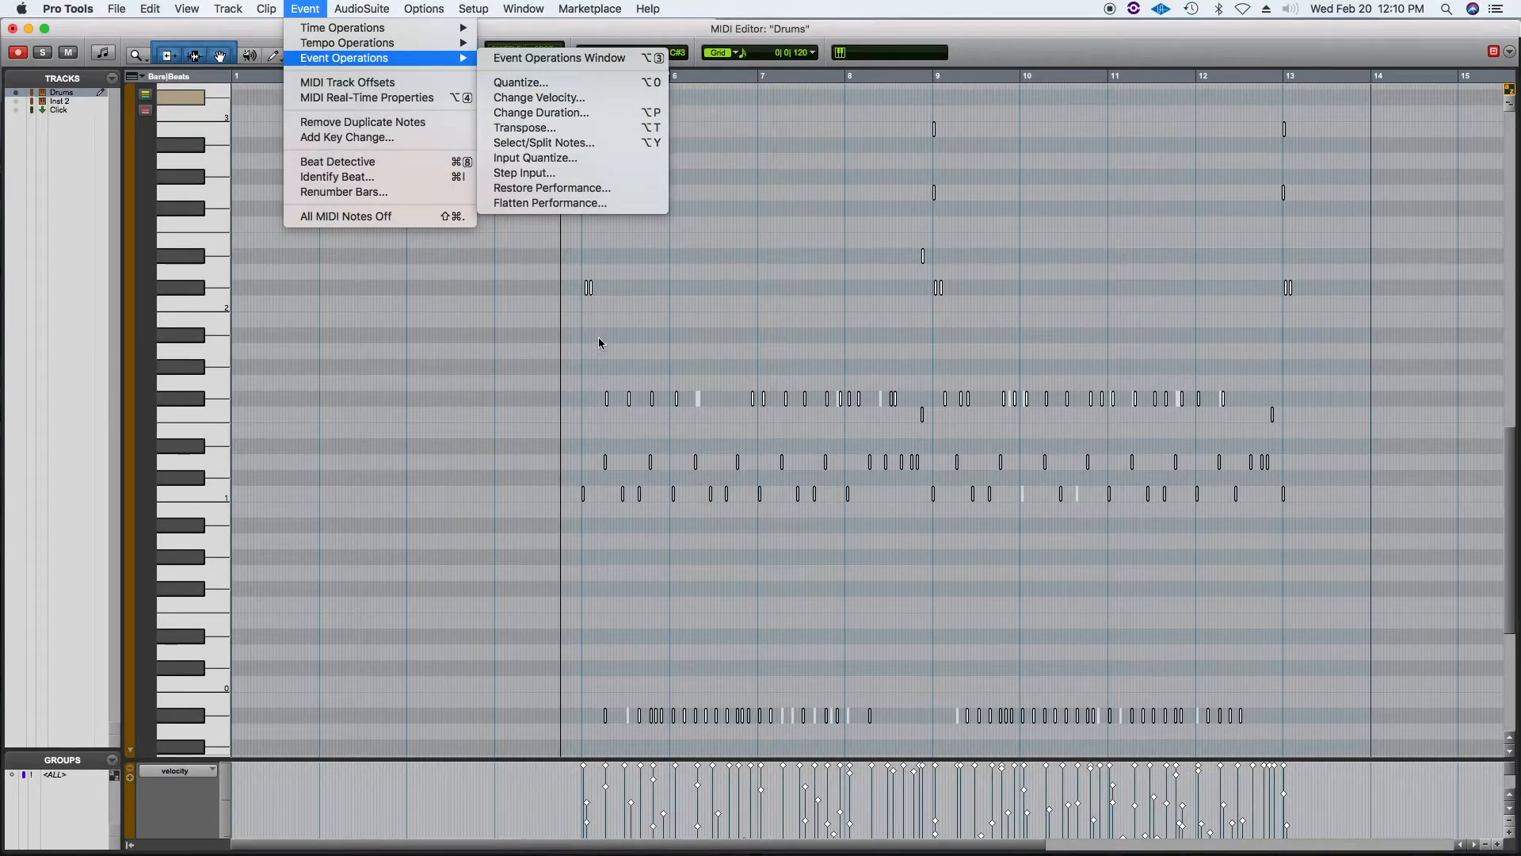
{"action": "left_click", "coordinate": [572, 360]}
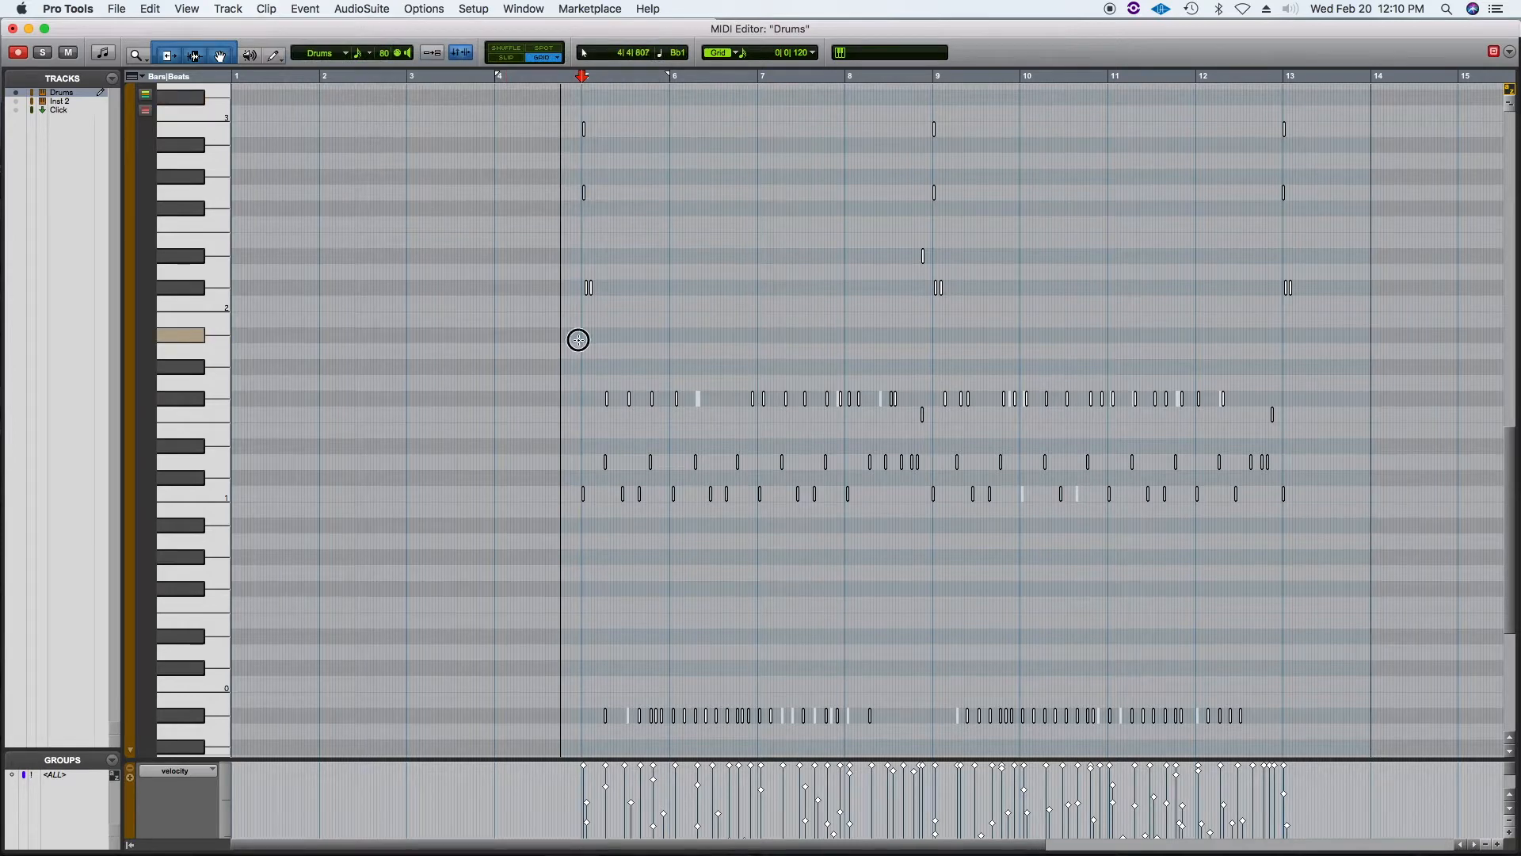
Step: Play the part and zoom in on the notes around the start of bar 5
{"action": "key", "text": "space"}
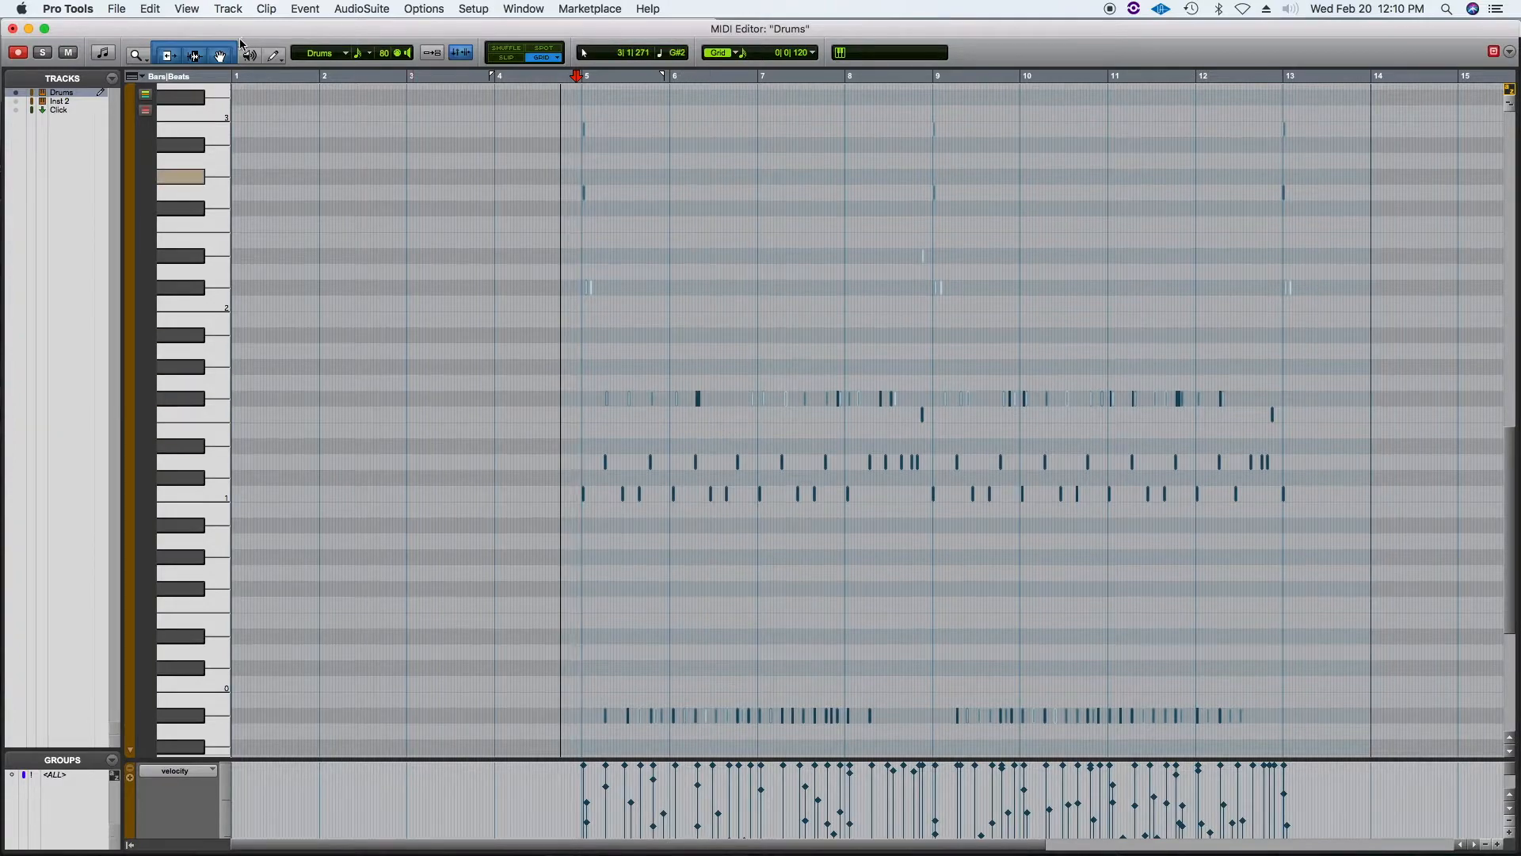
{"action": "left_click", "coordinate": [134, 56]}
{"action": "left_click_drag", "start_coordinate": [528, 396], "coordinate": [789, 393]}
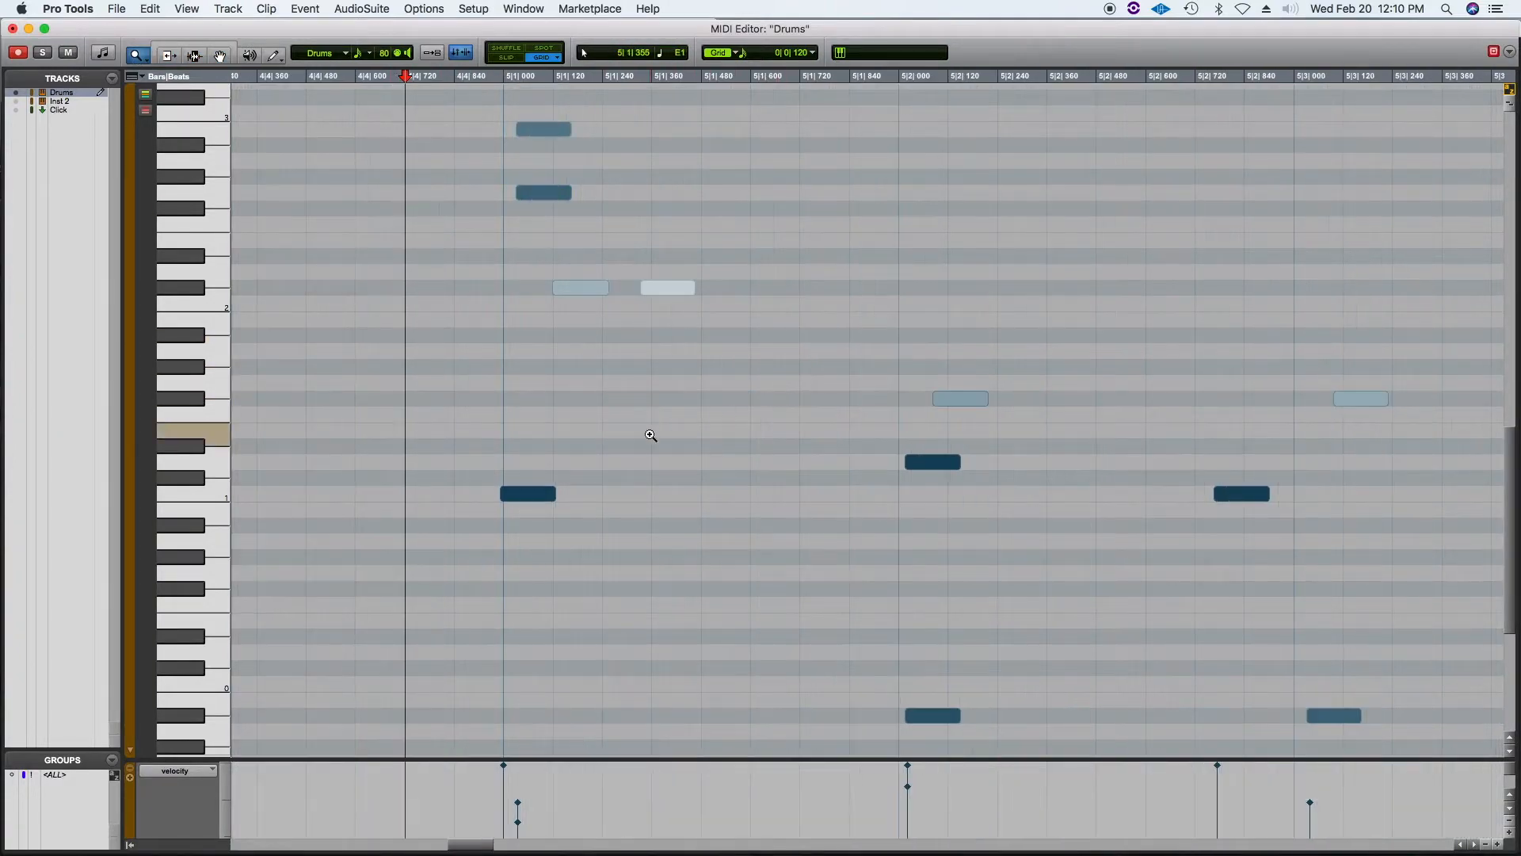
{"action": "left_click", "coordinate": [183, 46]}
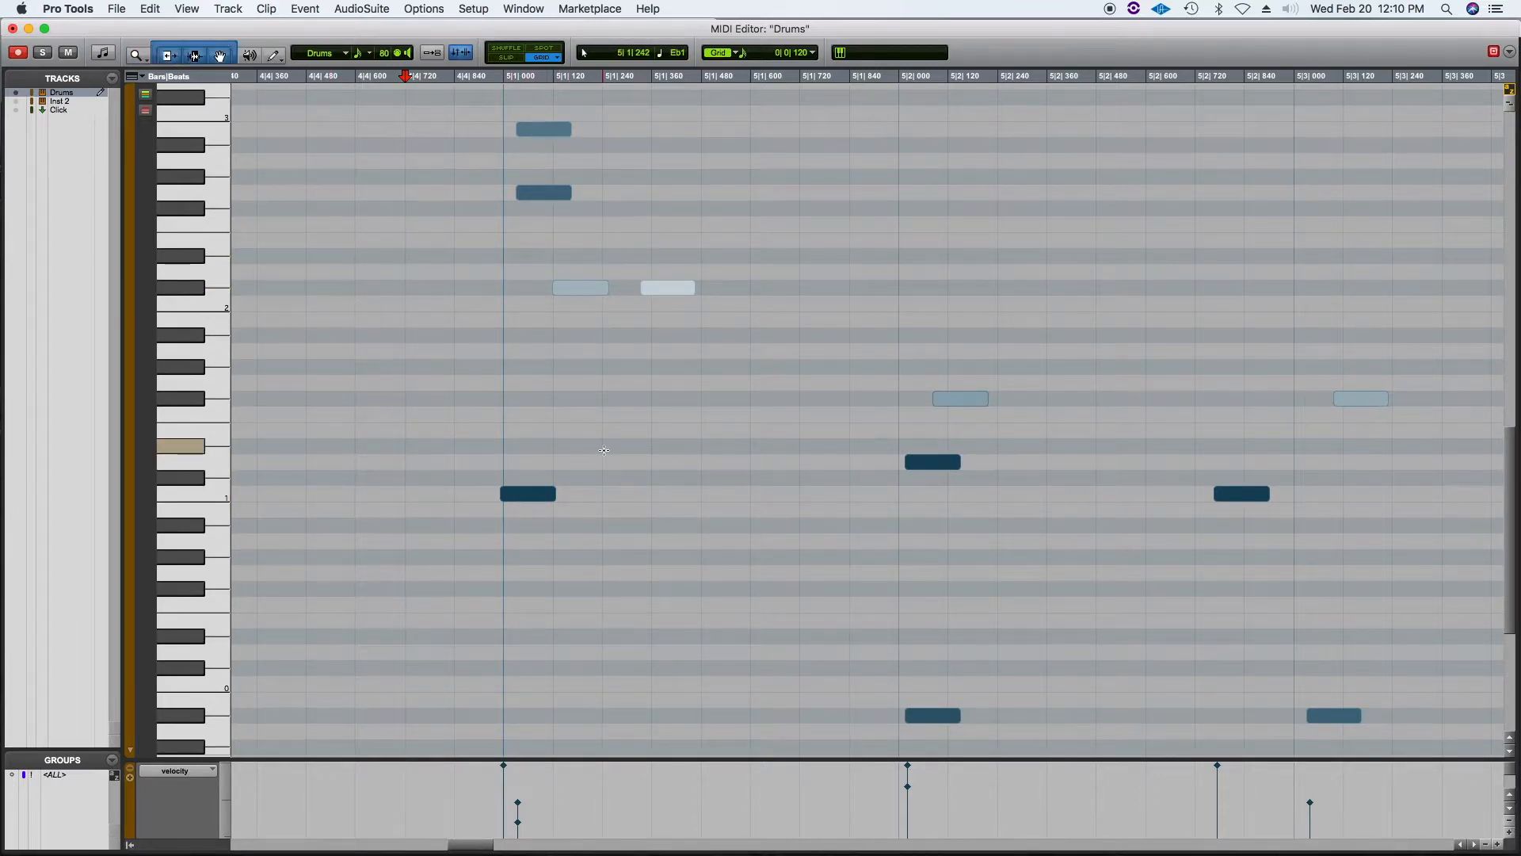
Step: Play back the drum notes around the start of bar 5 twice to listen to them
{"action": "left_click", "coordinate": [496, 384]}
{"action": "key", "text": "space"}
{"action": "key", "text": "space"}
{"action": "key", "text": "space"}
{"action": "key", "text": "space"}
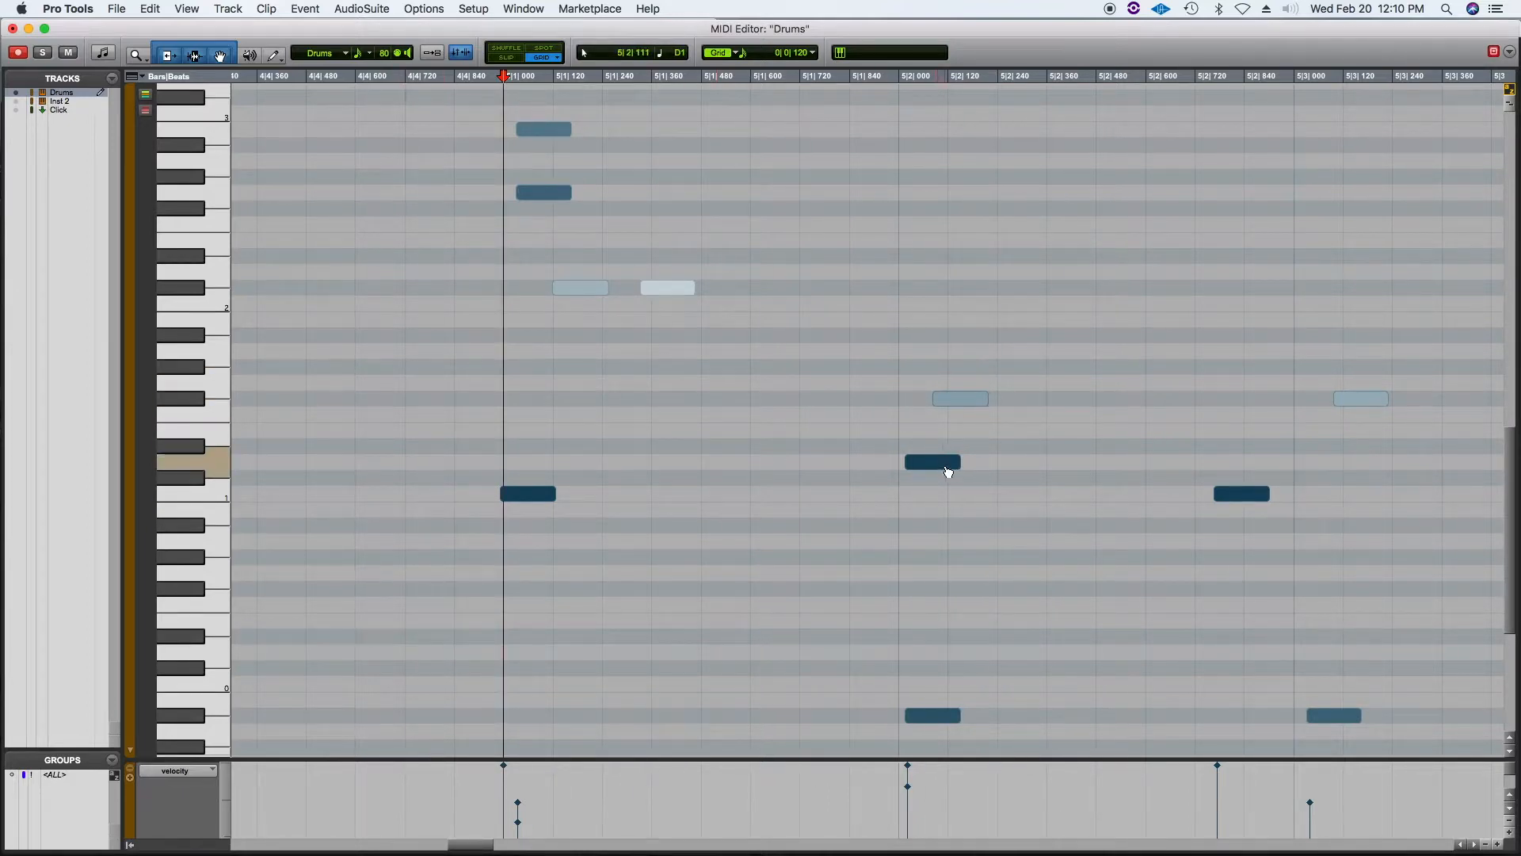
Step: Move the note at bar 5 beat 2 so it sits exactly on the beat
{"action": "mouse_move", "coordinate": [939, 463]}
{"action": "left_mouse_down"}
{"action": "mouse_move", "coordinate": [908, 460]}
{"action": "mouse_move", "coordinate": [951, 469]}
{"action": "left_mouse_up"}
{"action": "left_click", "coordinate": [837, 448]}
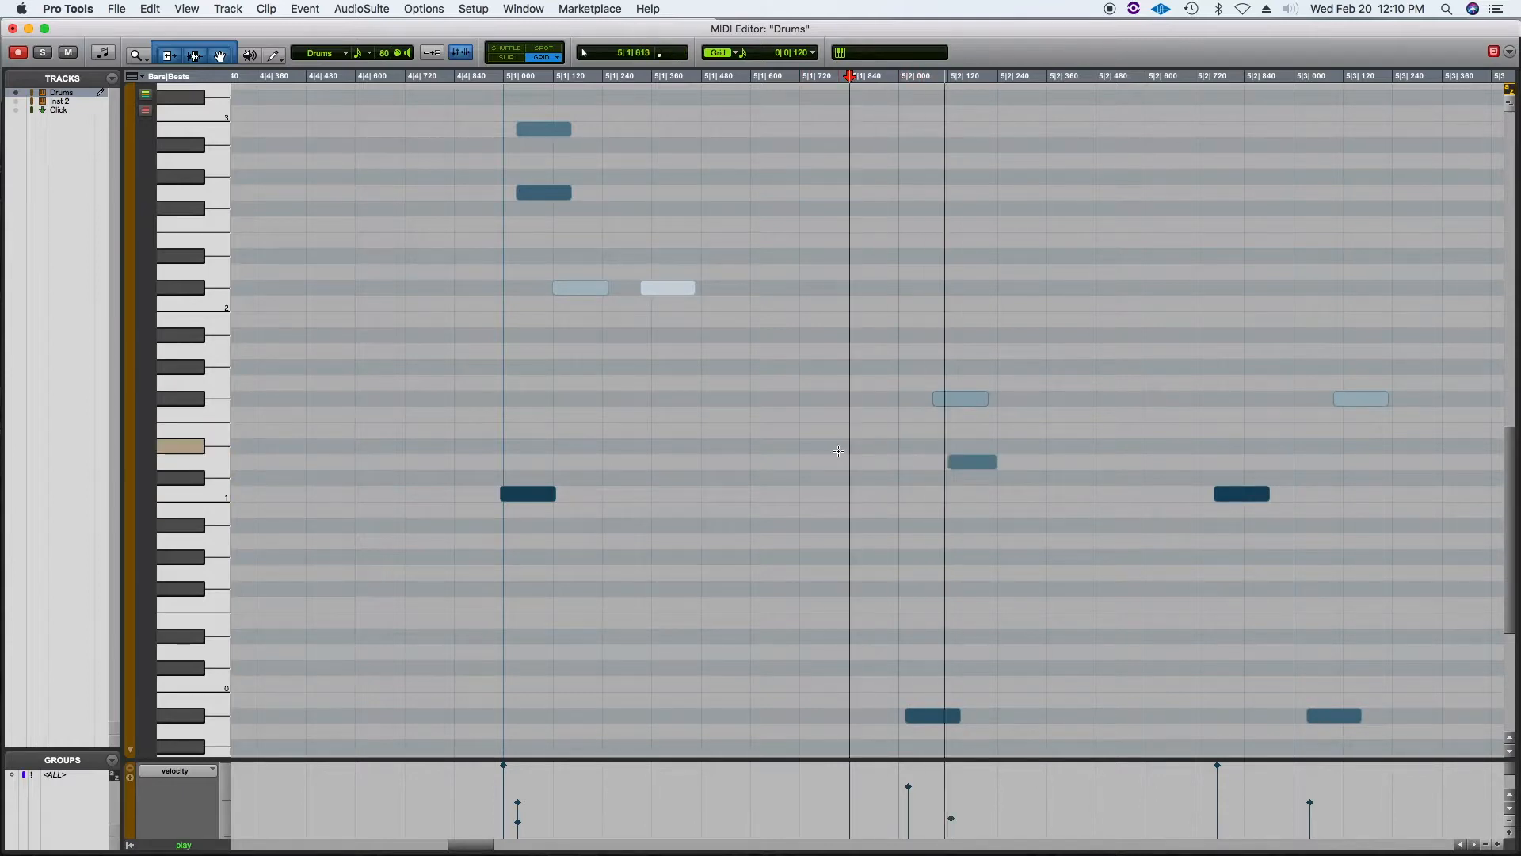
{"action": "left_click_drag", "start_coordinate": [975, 471], "coordinate": [941, 465]}
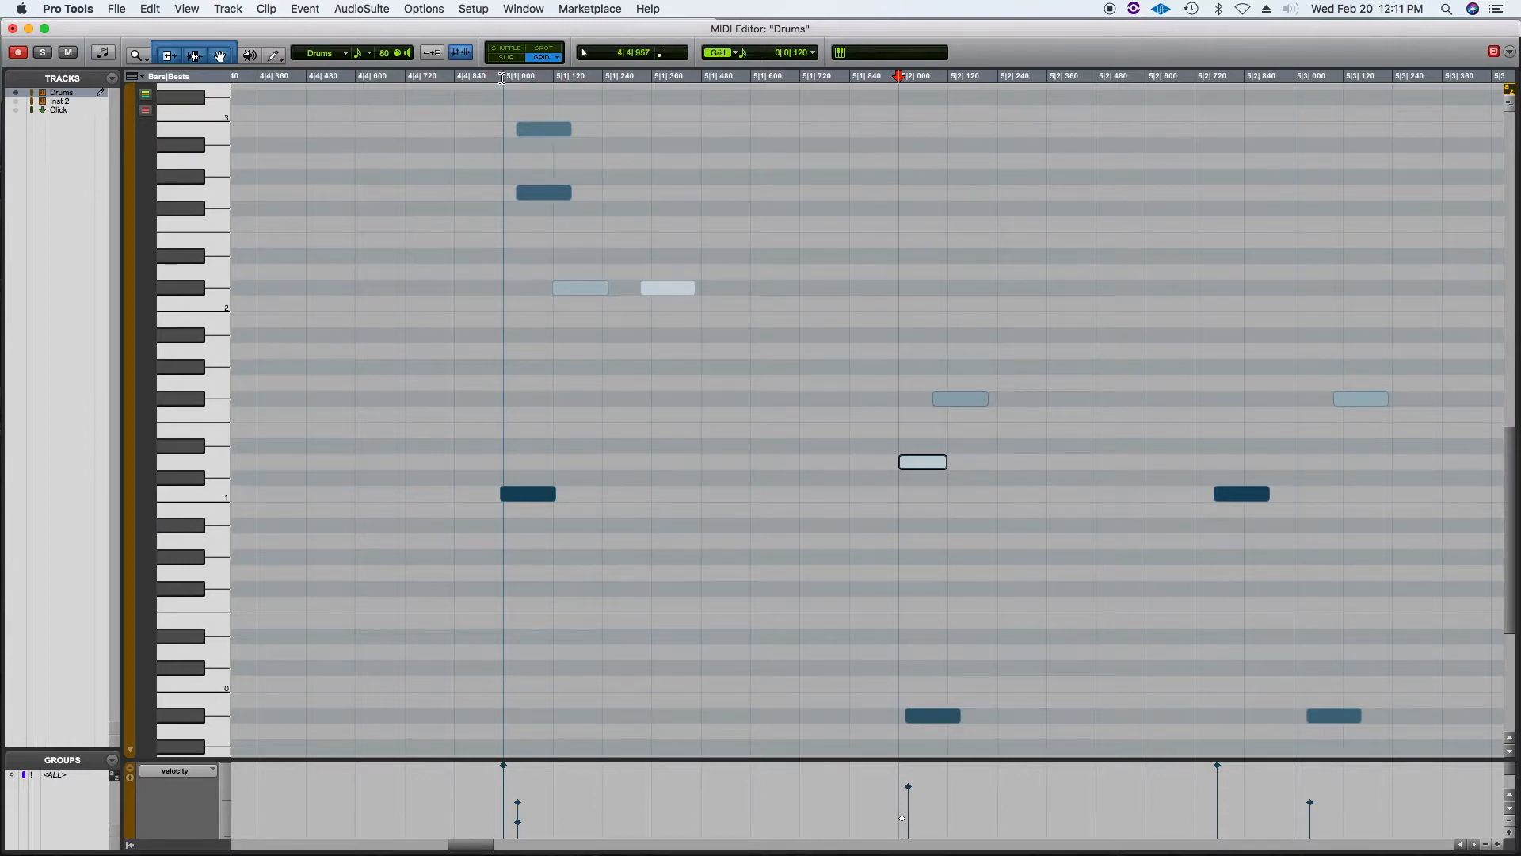
Step: Play the part from the start of bar 5
{"action": "left_click", "coordinate": [503, 115]}
{"action": "key", "text": "space"}
{"action": "key", "text": "space"}
Step: Close the MIDI Editor and reopen the Drums-01 clip in the MIDI Editor
{"action": "left_click", "coordinate": [140, 55]}
{"action": "double_click", "coordinate": [139, 56]}
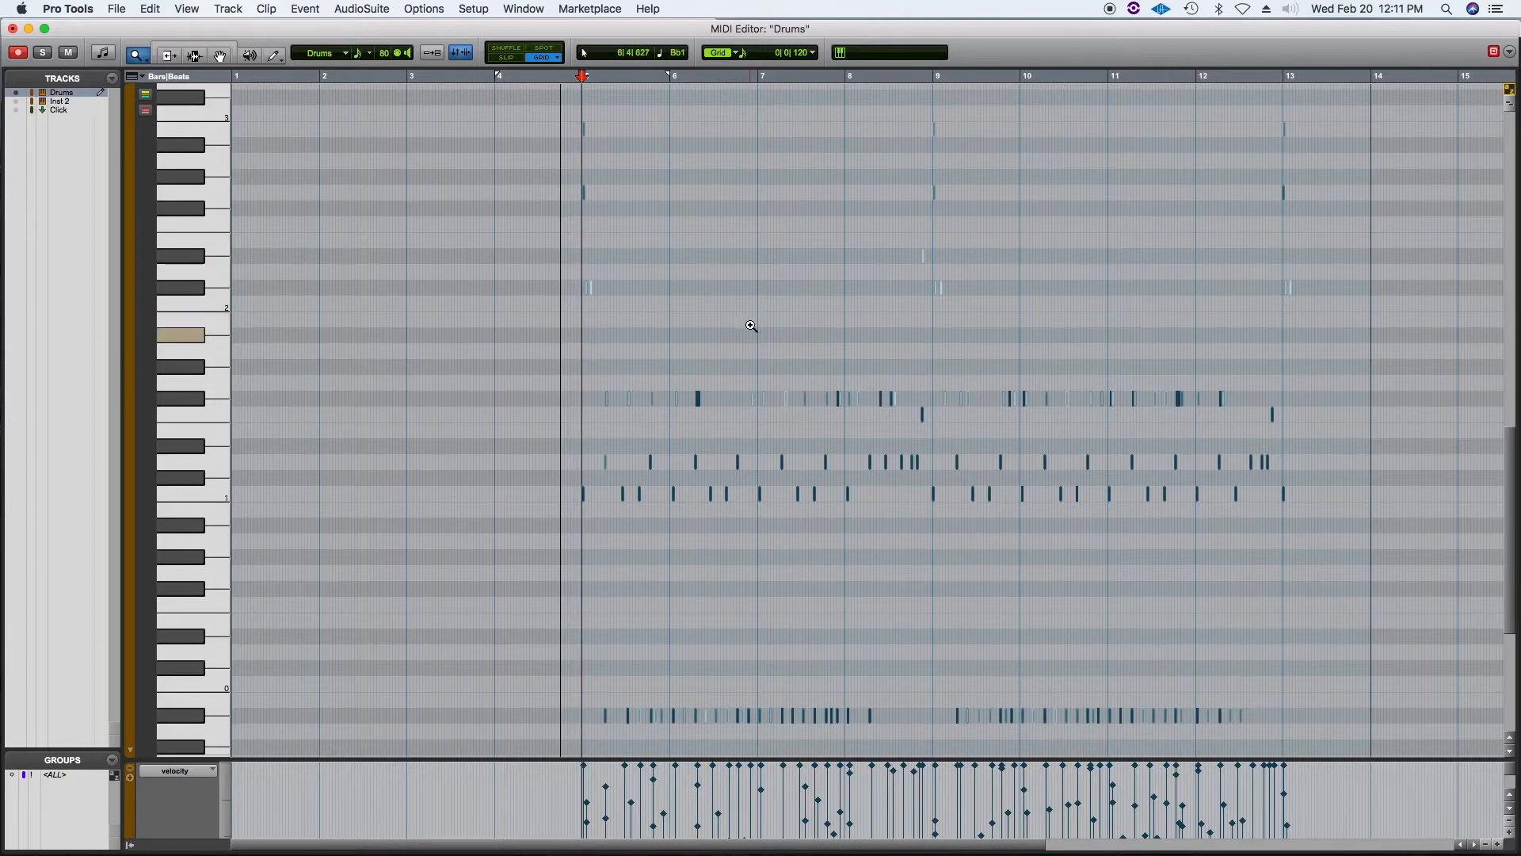
{"action": "left_click", "coordinate": [177, 48]}
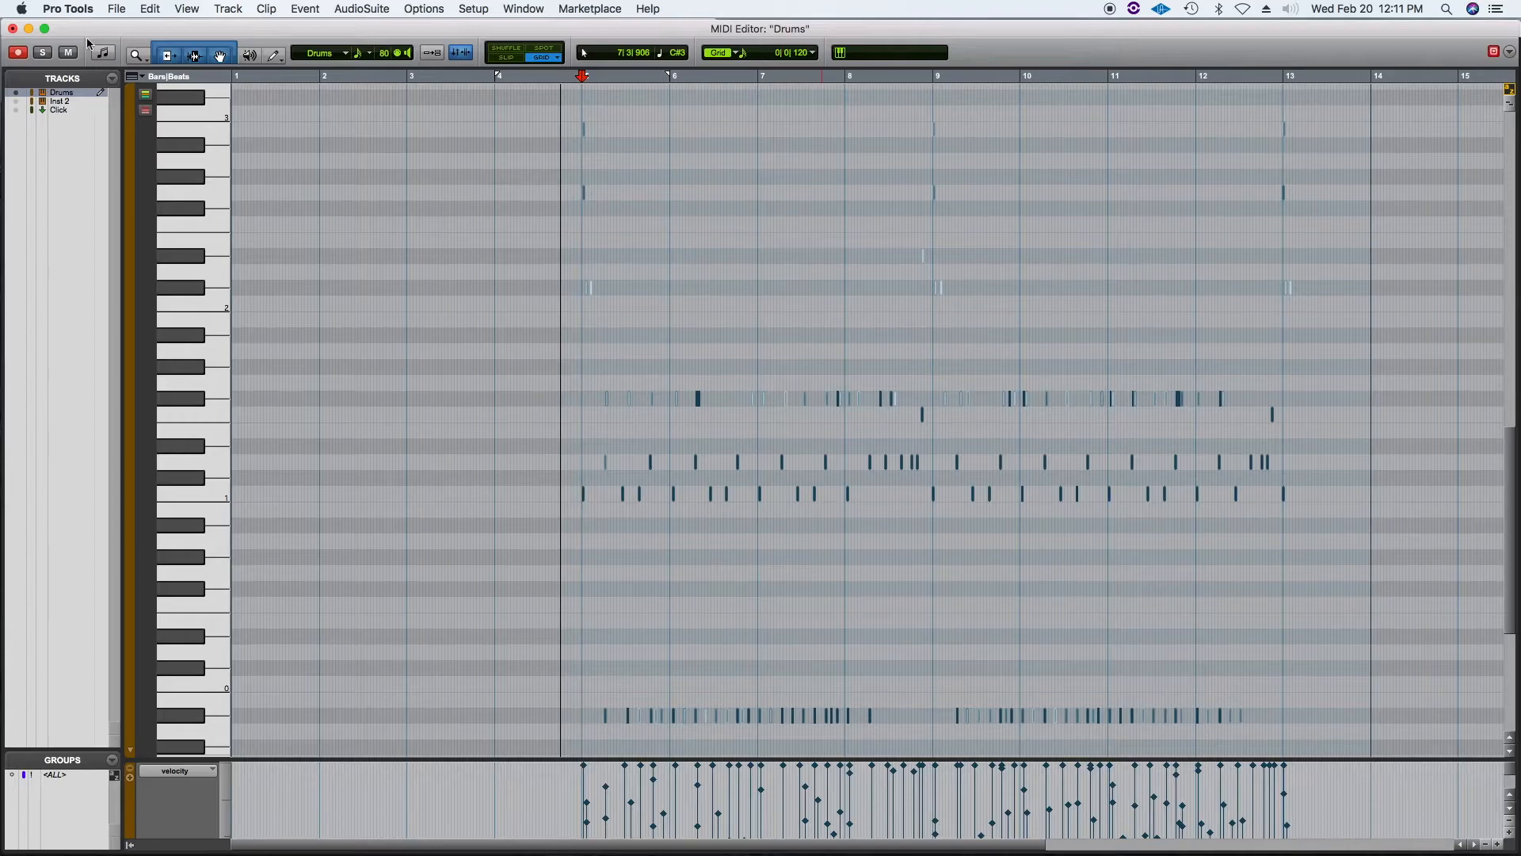
{"action": "left_click", "coordinate": [12, 28]}
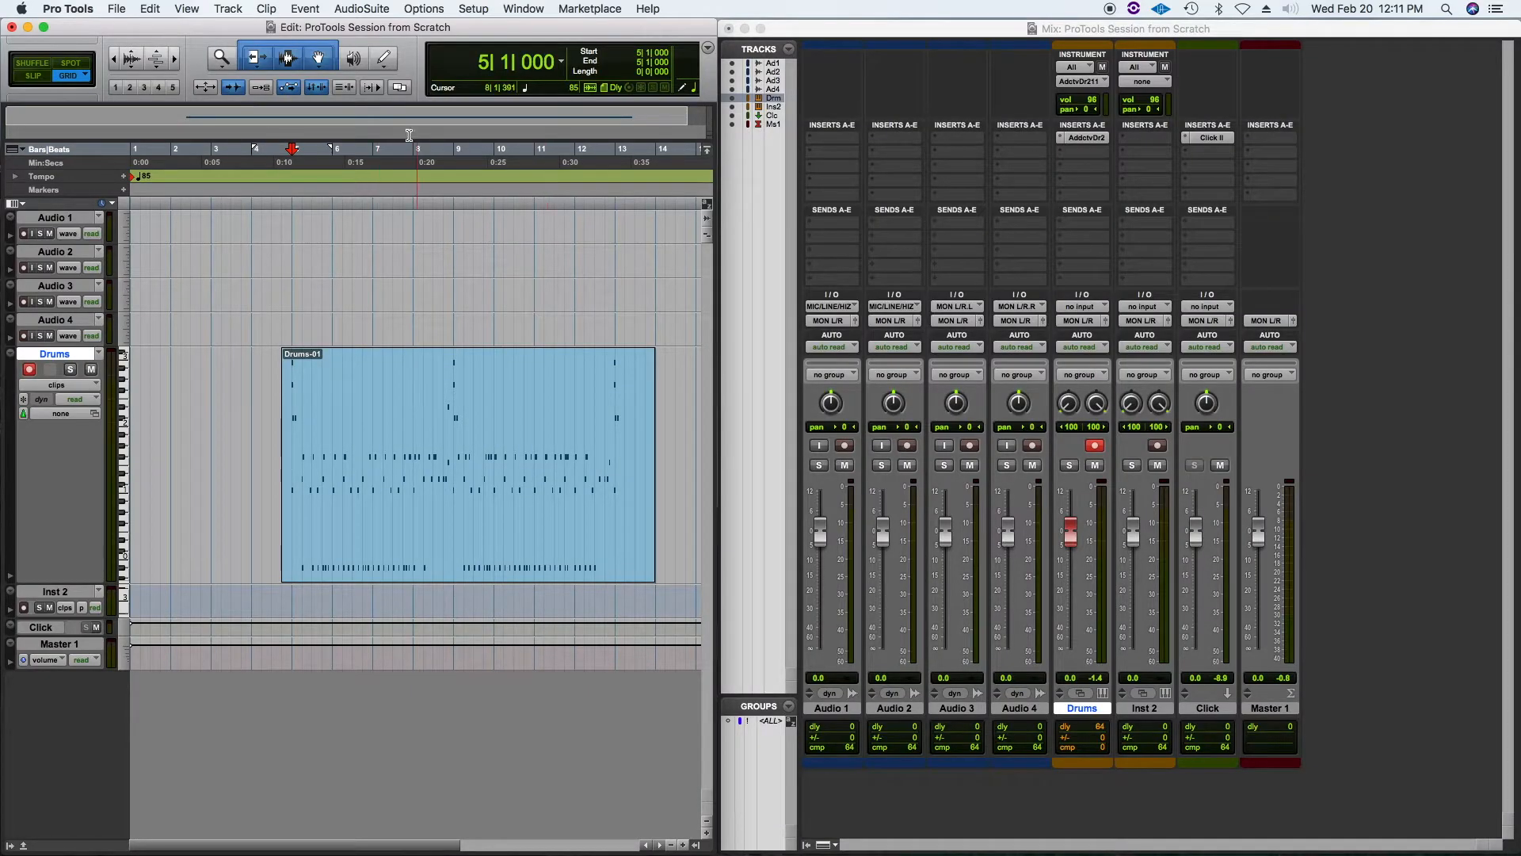
{"action": "left_click", "coordinate": [457, 524]}
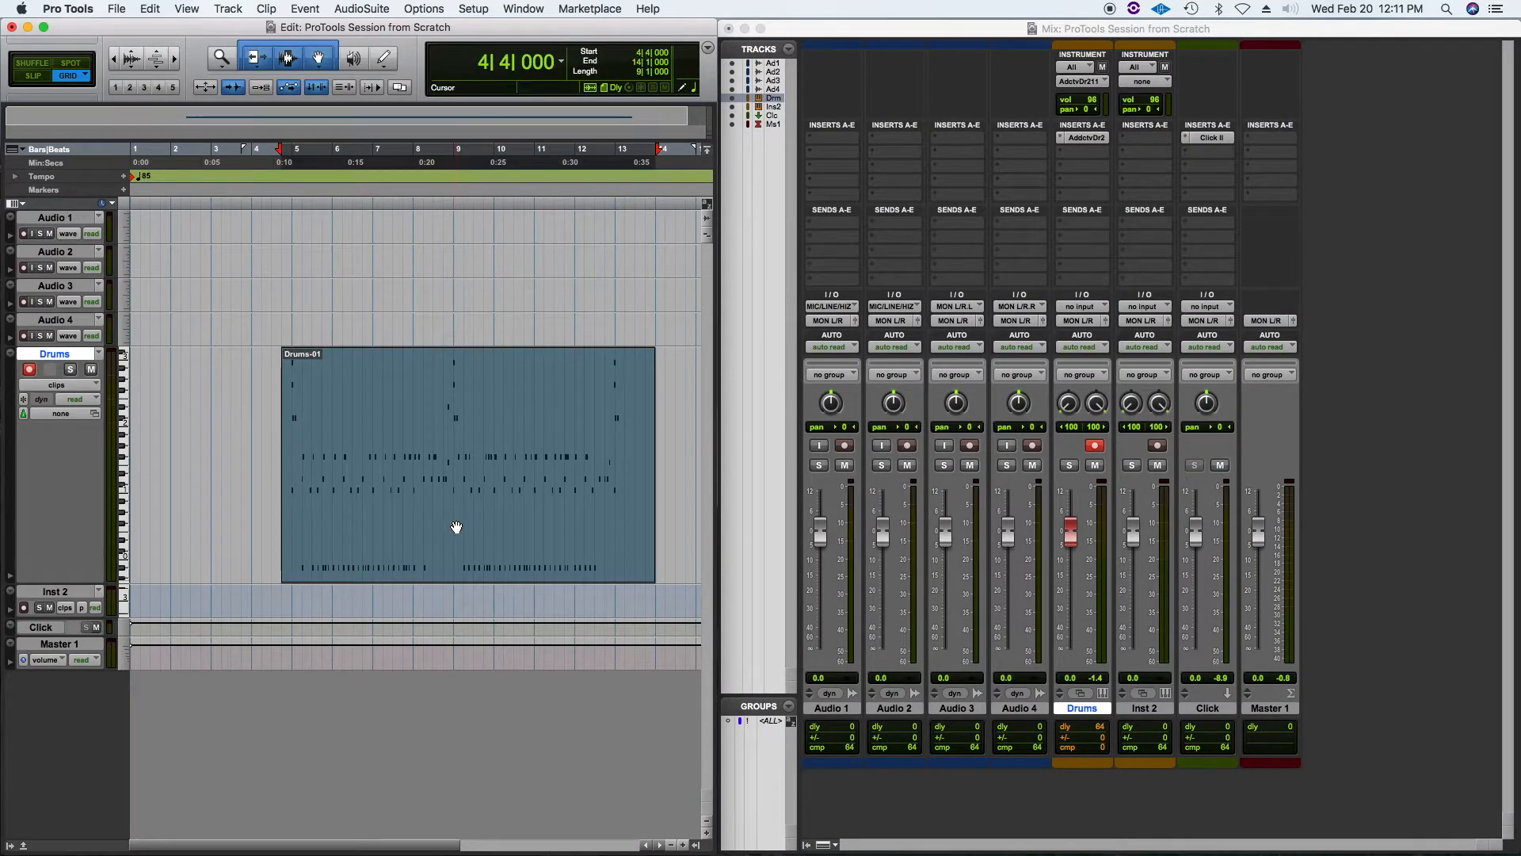
{"action": "left_click", "coordinate": [521, 9]}
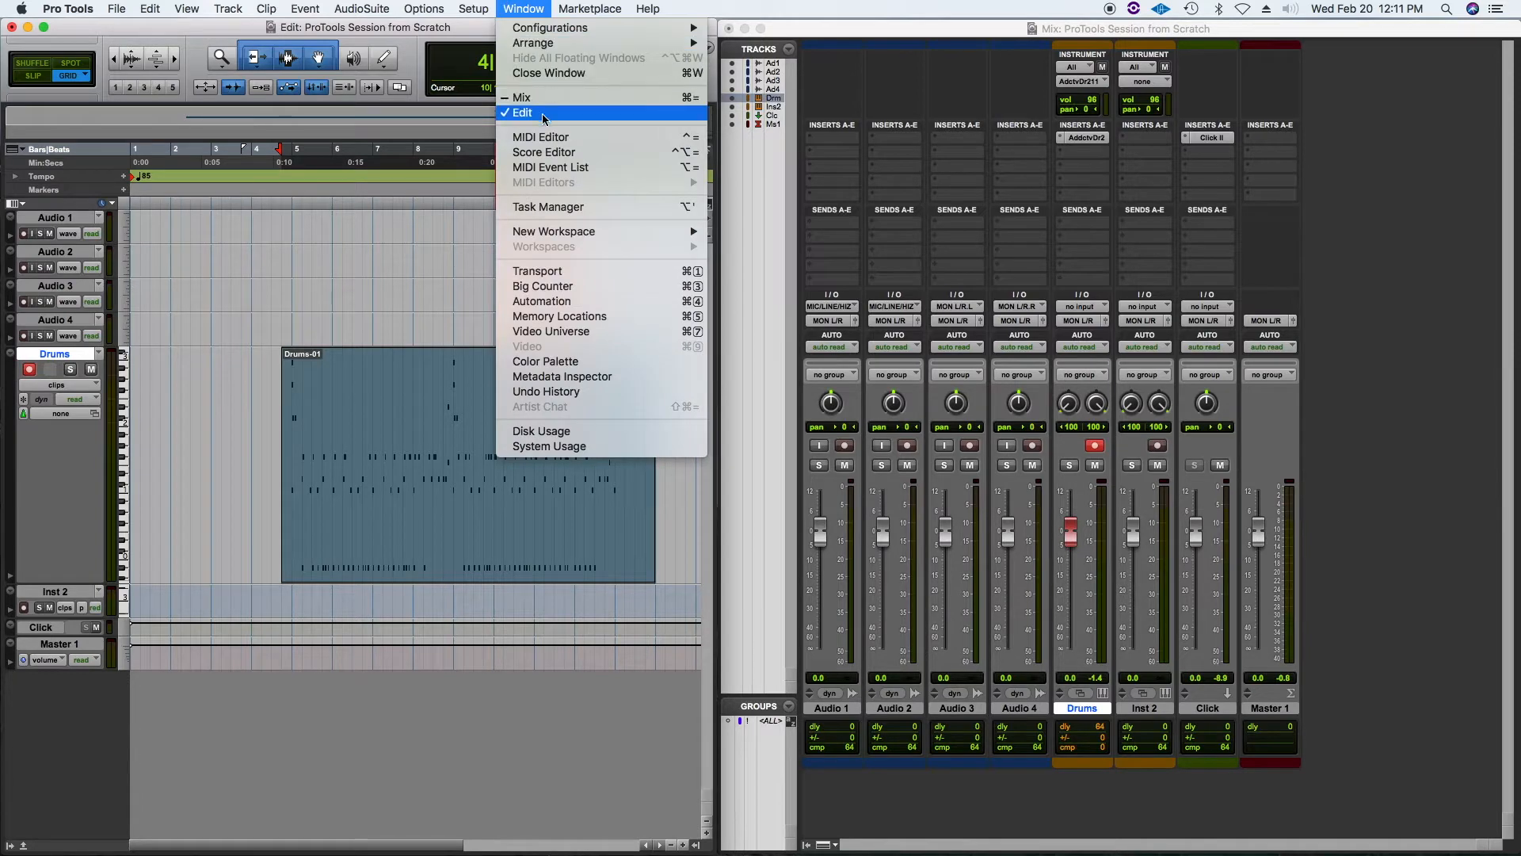
{"action": "left_click", "coordinate": [448, 513]}
{"action": "double_click", "coordinate": [451, 509]}
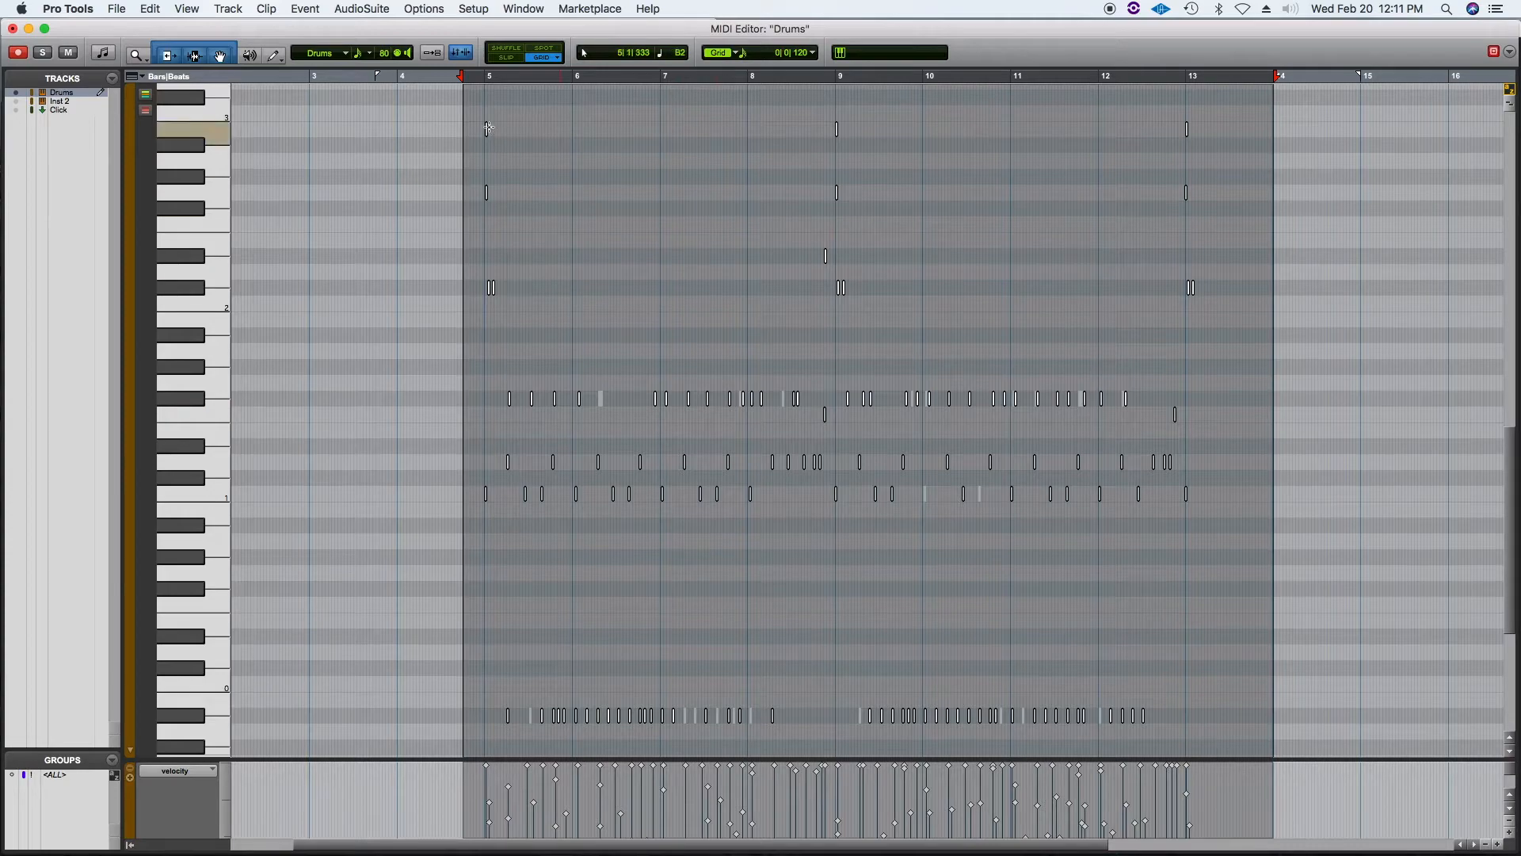
Step: Select all the drum notes and quantize them to a 1/32 note grid with Swing turned off
{"action": "left_click_drag", "start_coordinate": [423, 95], "coordinate": [1283, 725]}
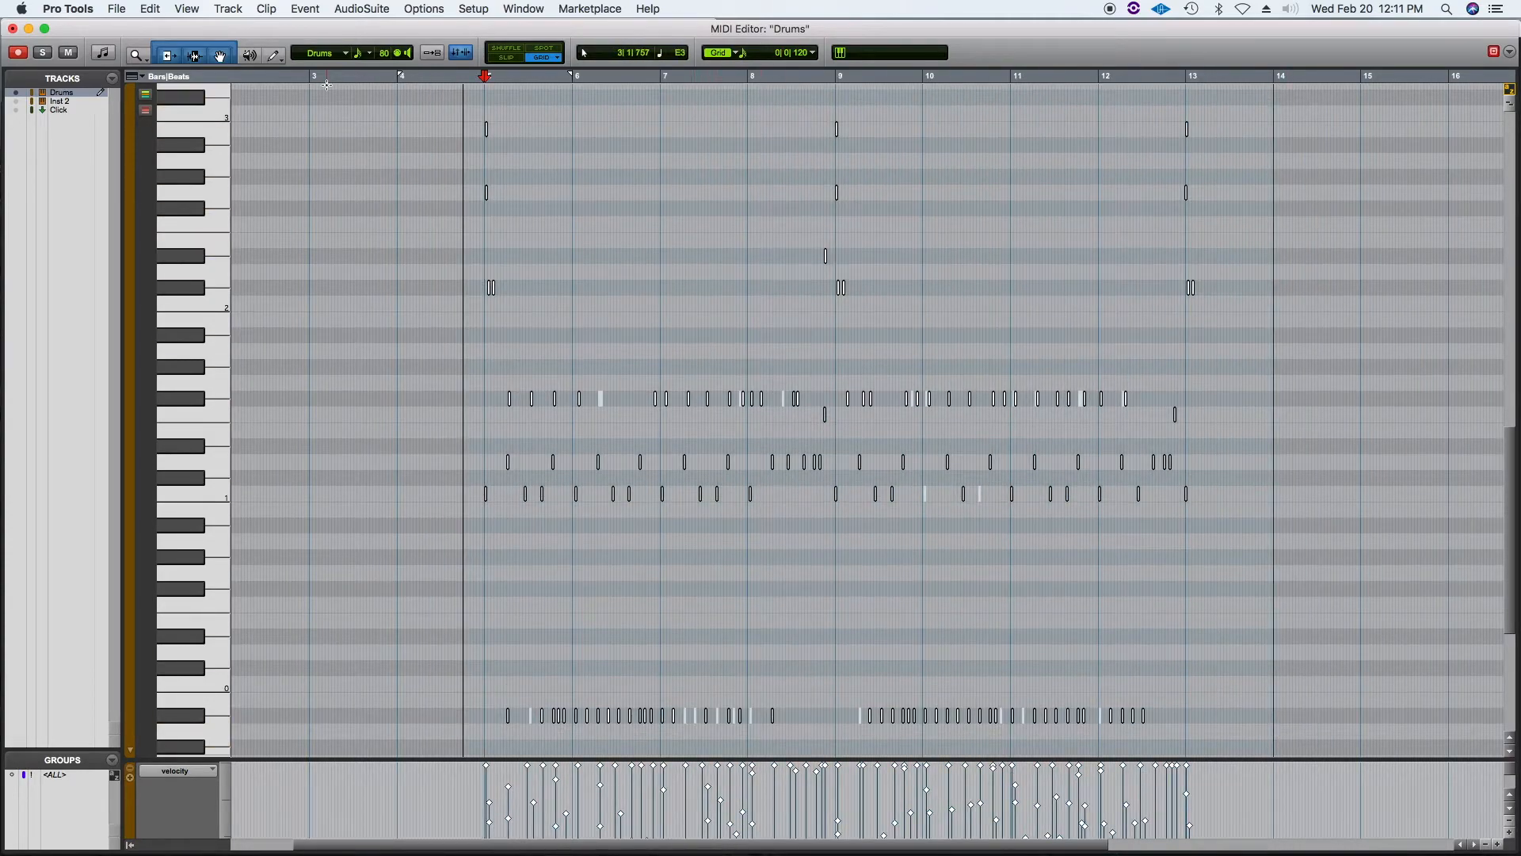
{"action": "left_click", "coordinate": [305, 10]}
{"action": "mouse_move", "coordinate": [363, 57]}
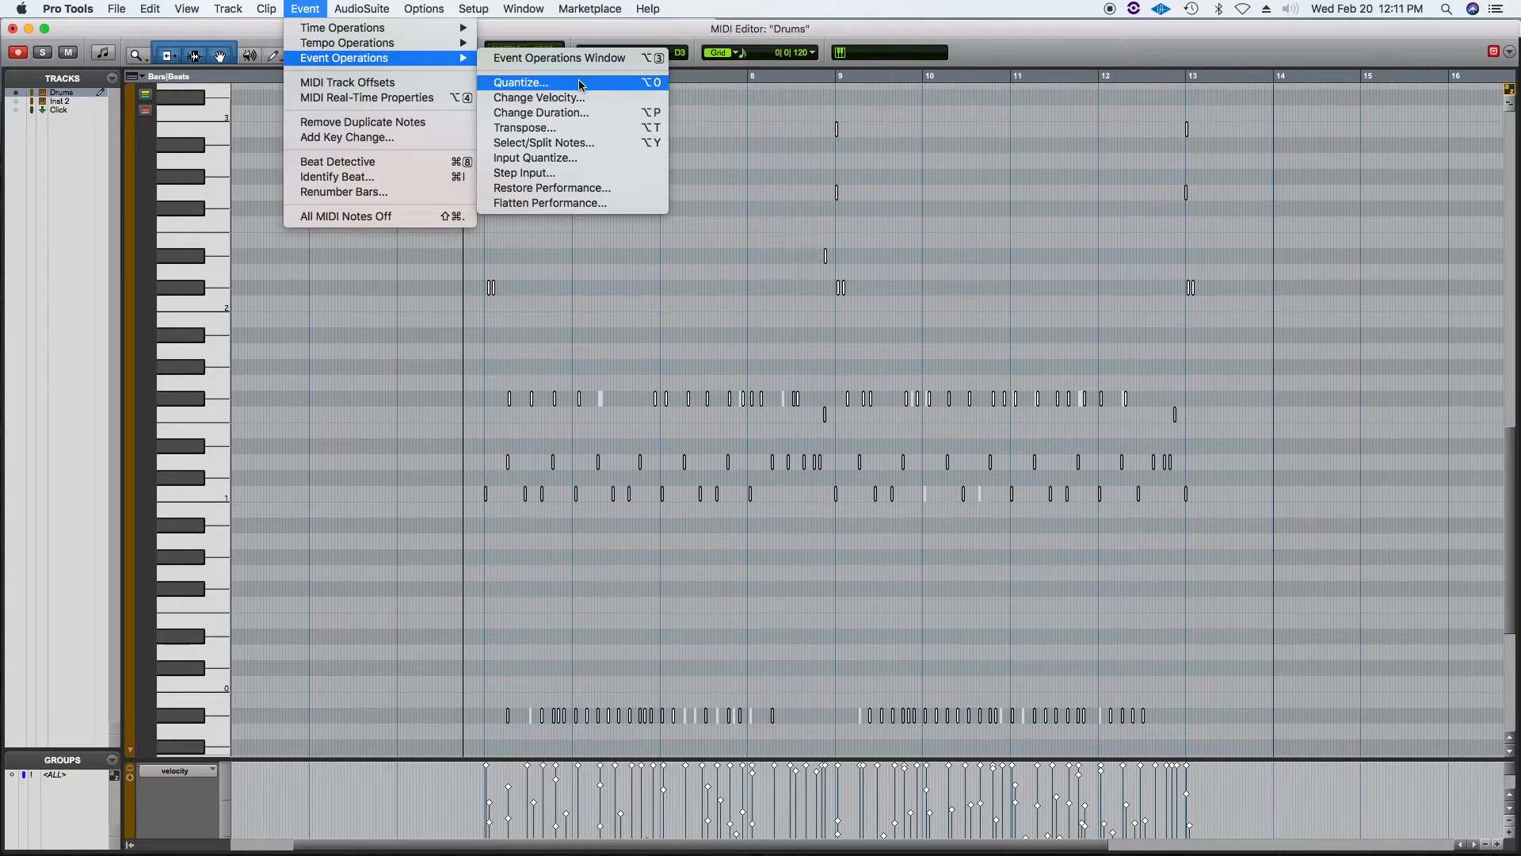
{"action": "left_click", "coordinate": [515, 84]}
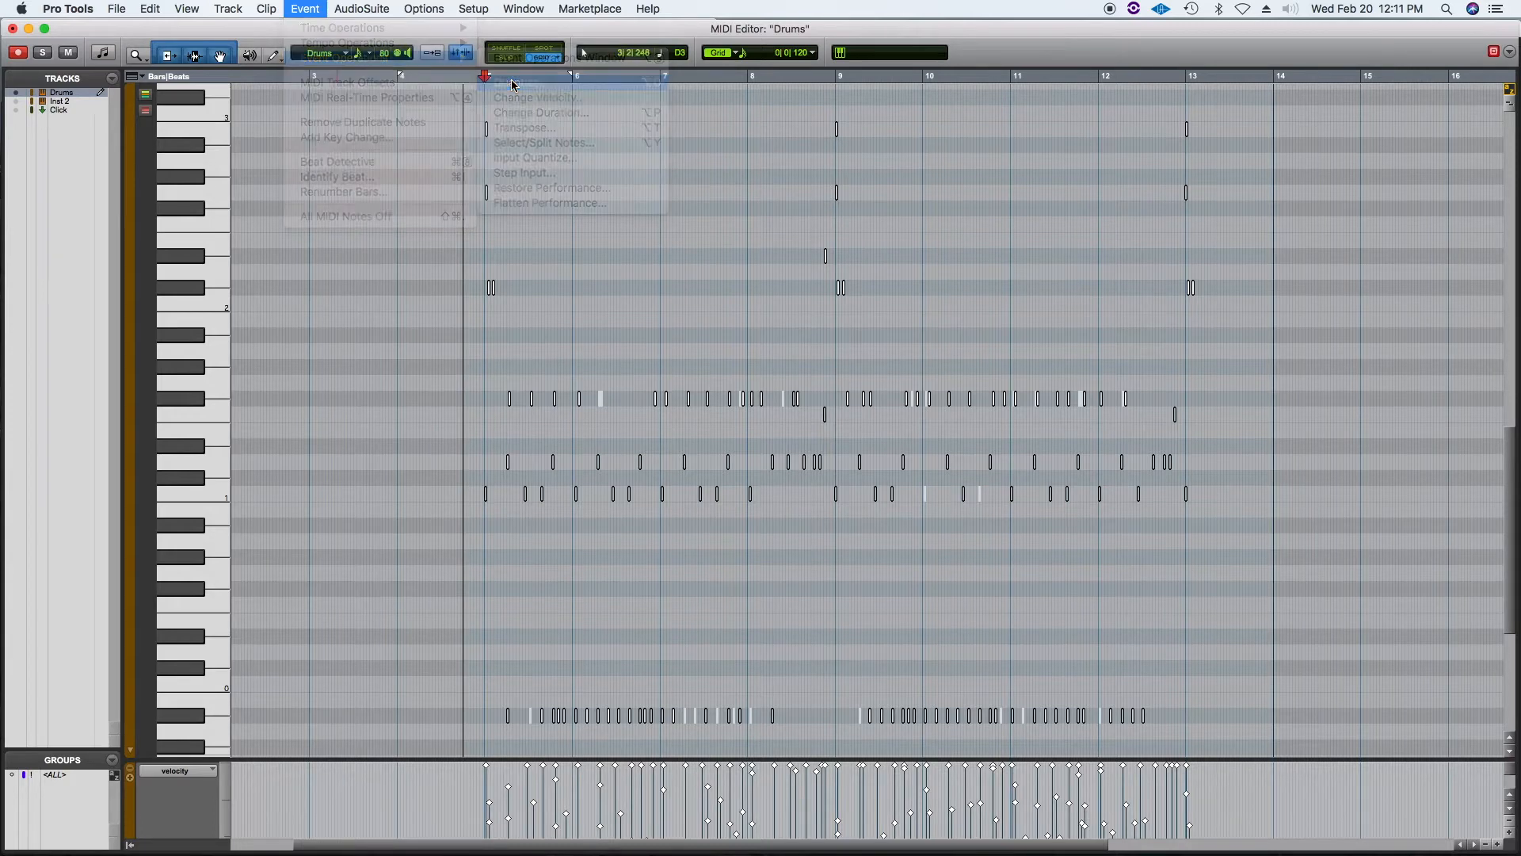
{"action": "left_click", "coordinate": [767, 301]}
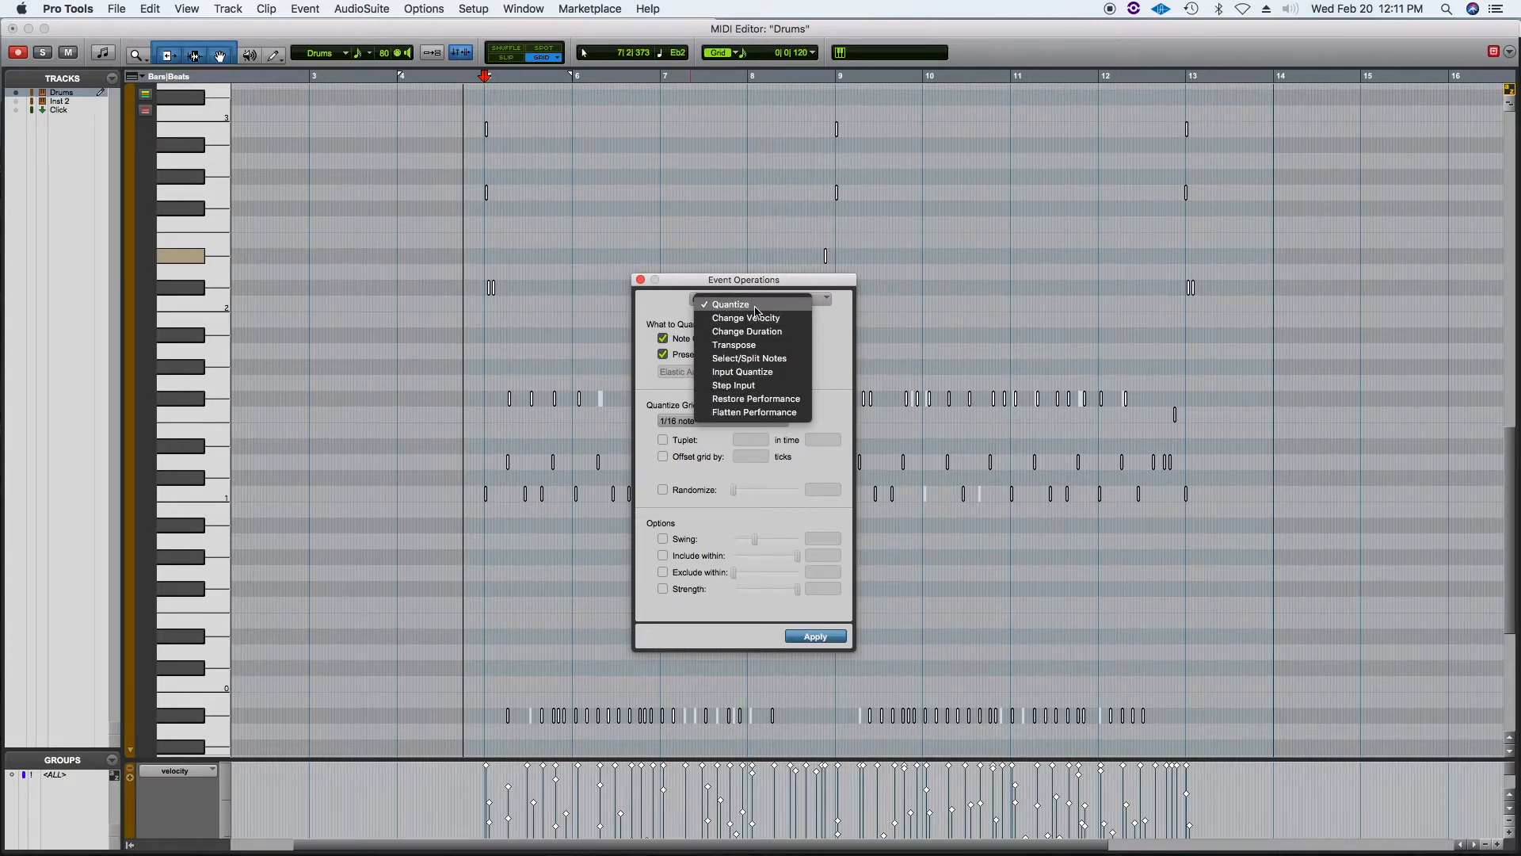
{"action": "left_click", "coordinate": [758, 306]}
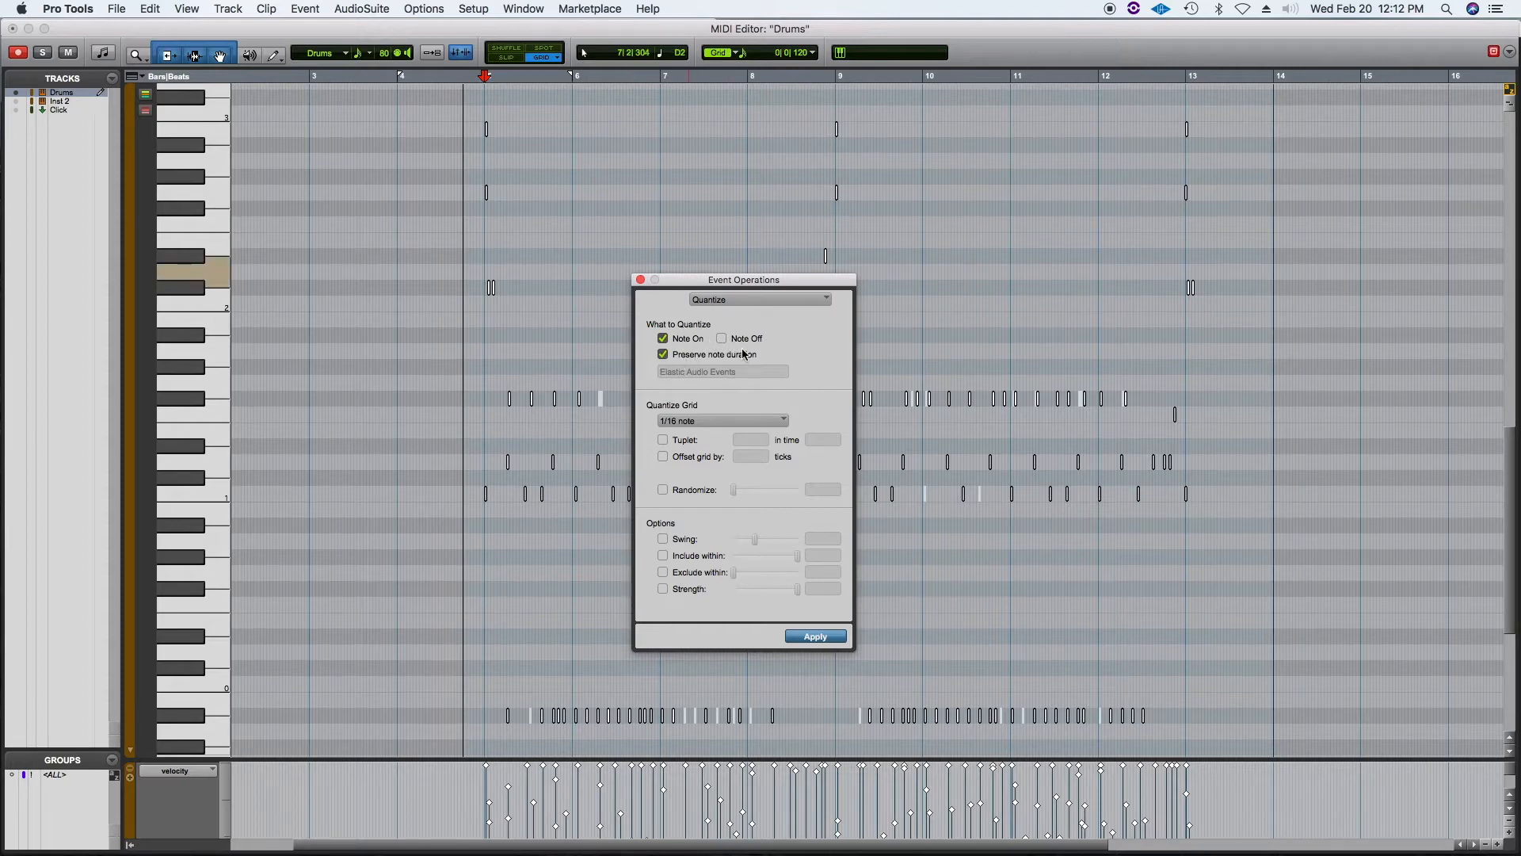
{"action": "left_click", "coordinate": [730, 422]}
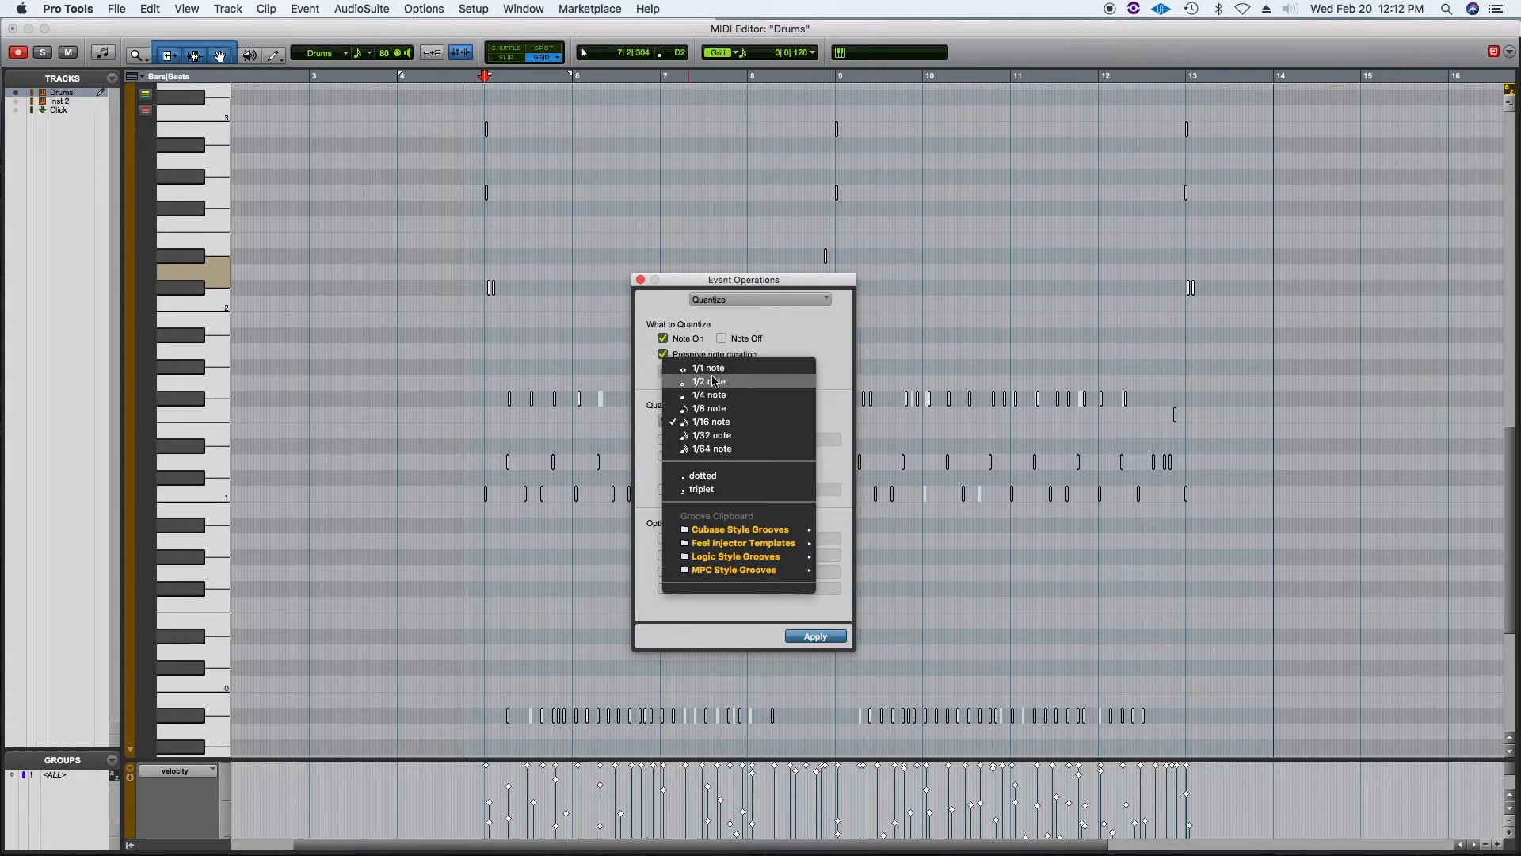
{"action": "left_click", "coordinate": [710, 435]}
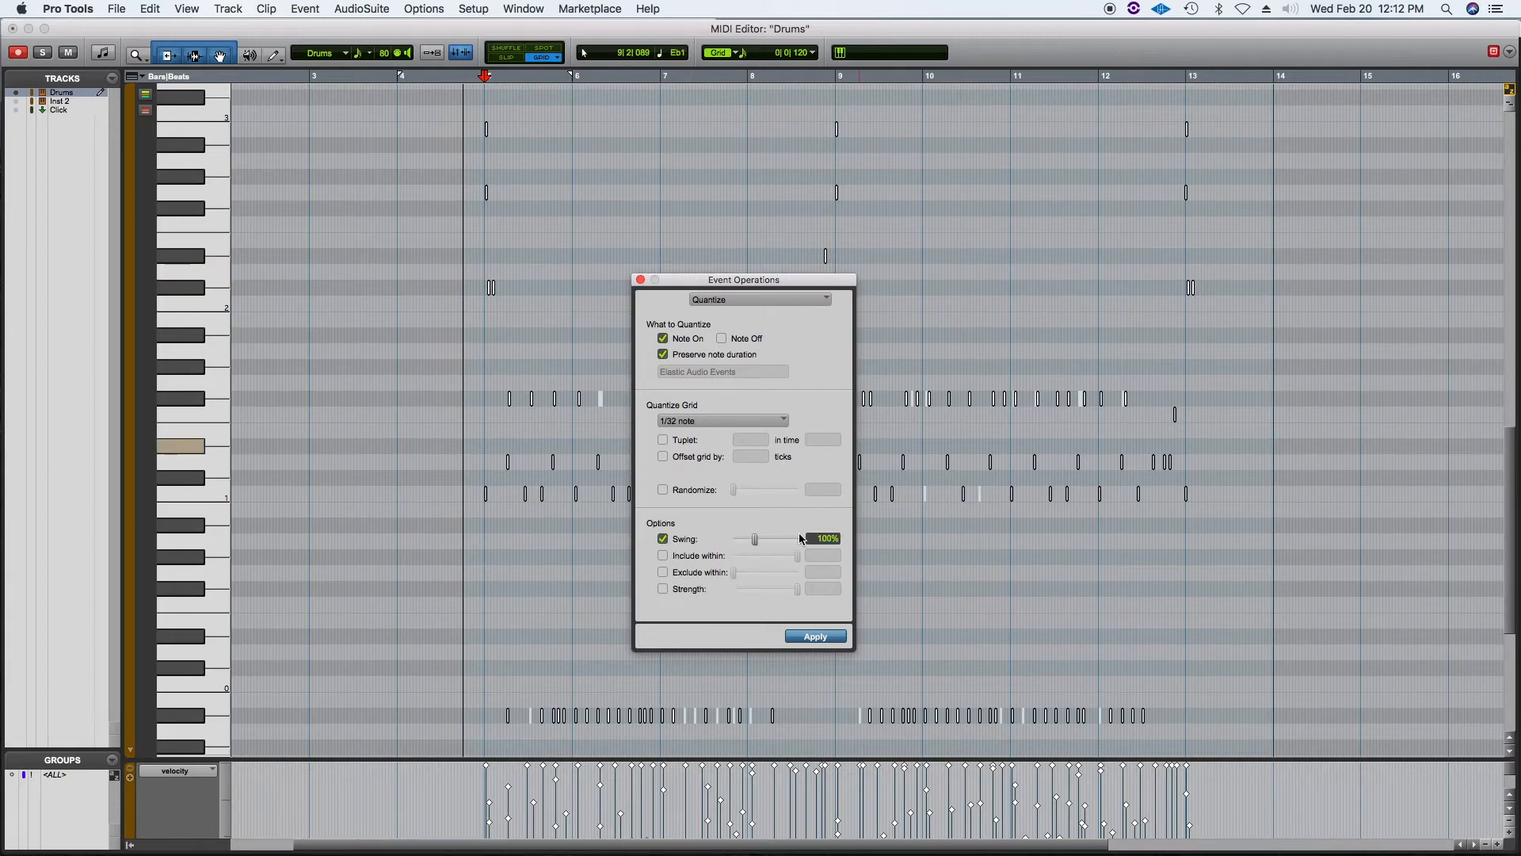
{"action": "left_click", "coordinate": [664, 540]}
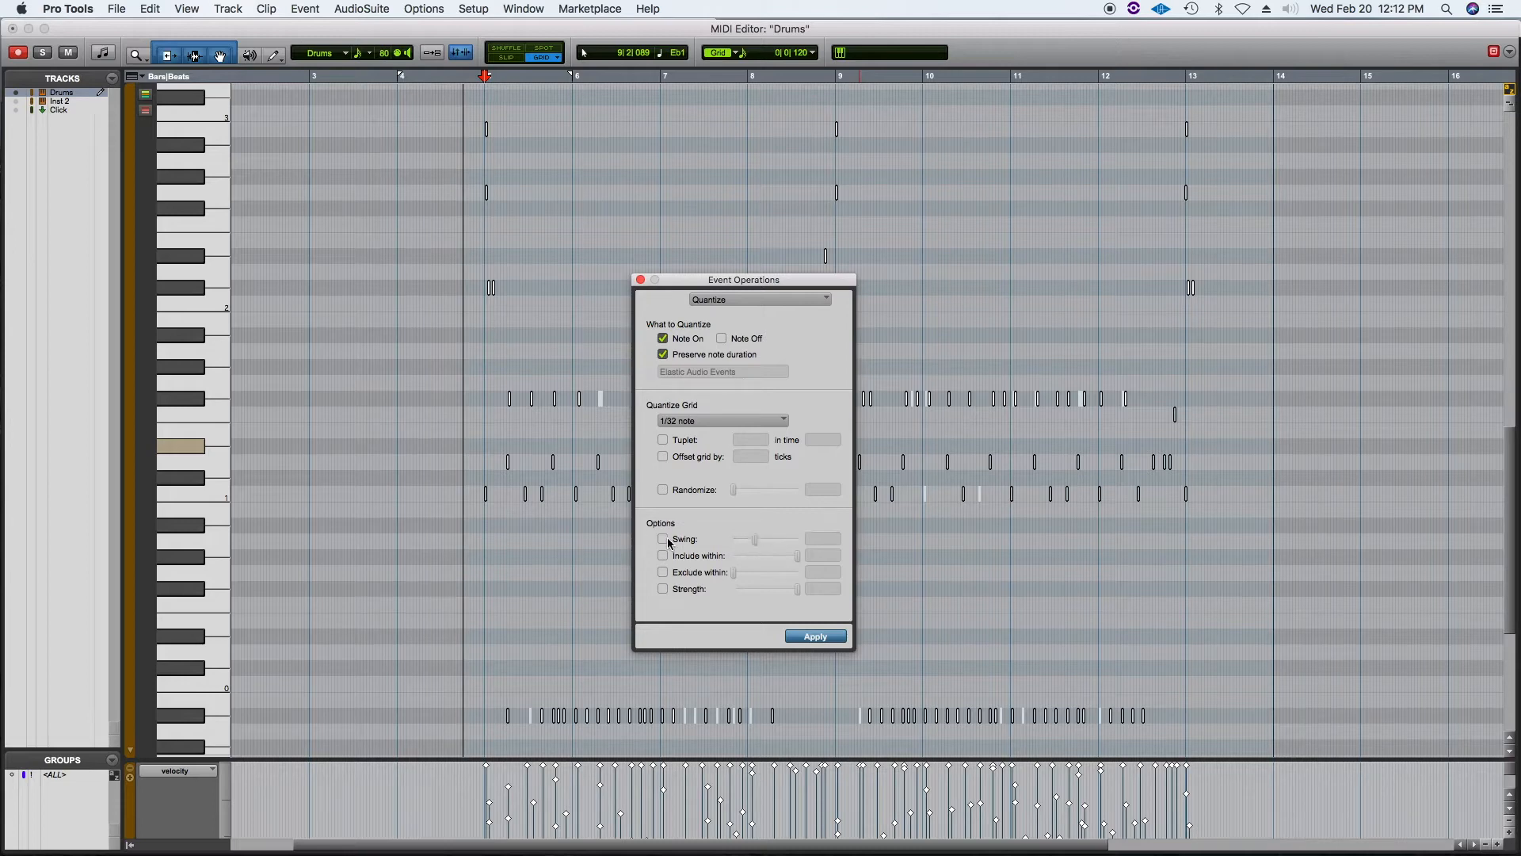
{"action": "left_click", "coordinate": [816, 638]}
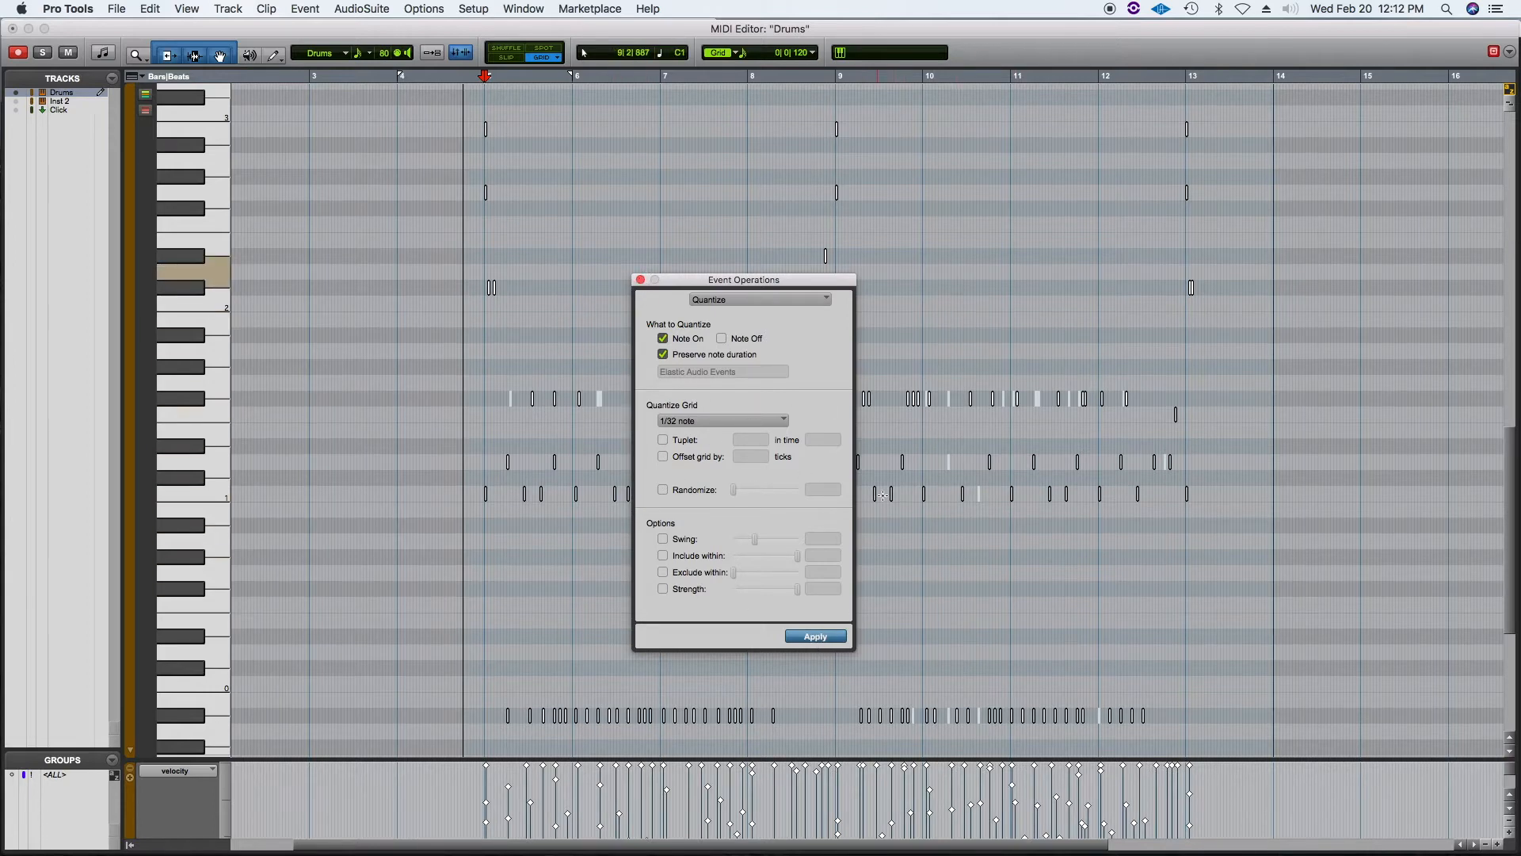
{"action": "left_click_drag", "start_coordinate": [710, 278], "coordinate": [321, 233]}
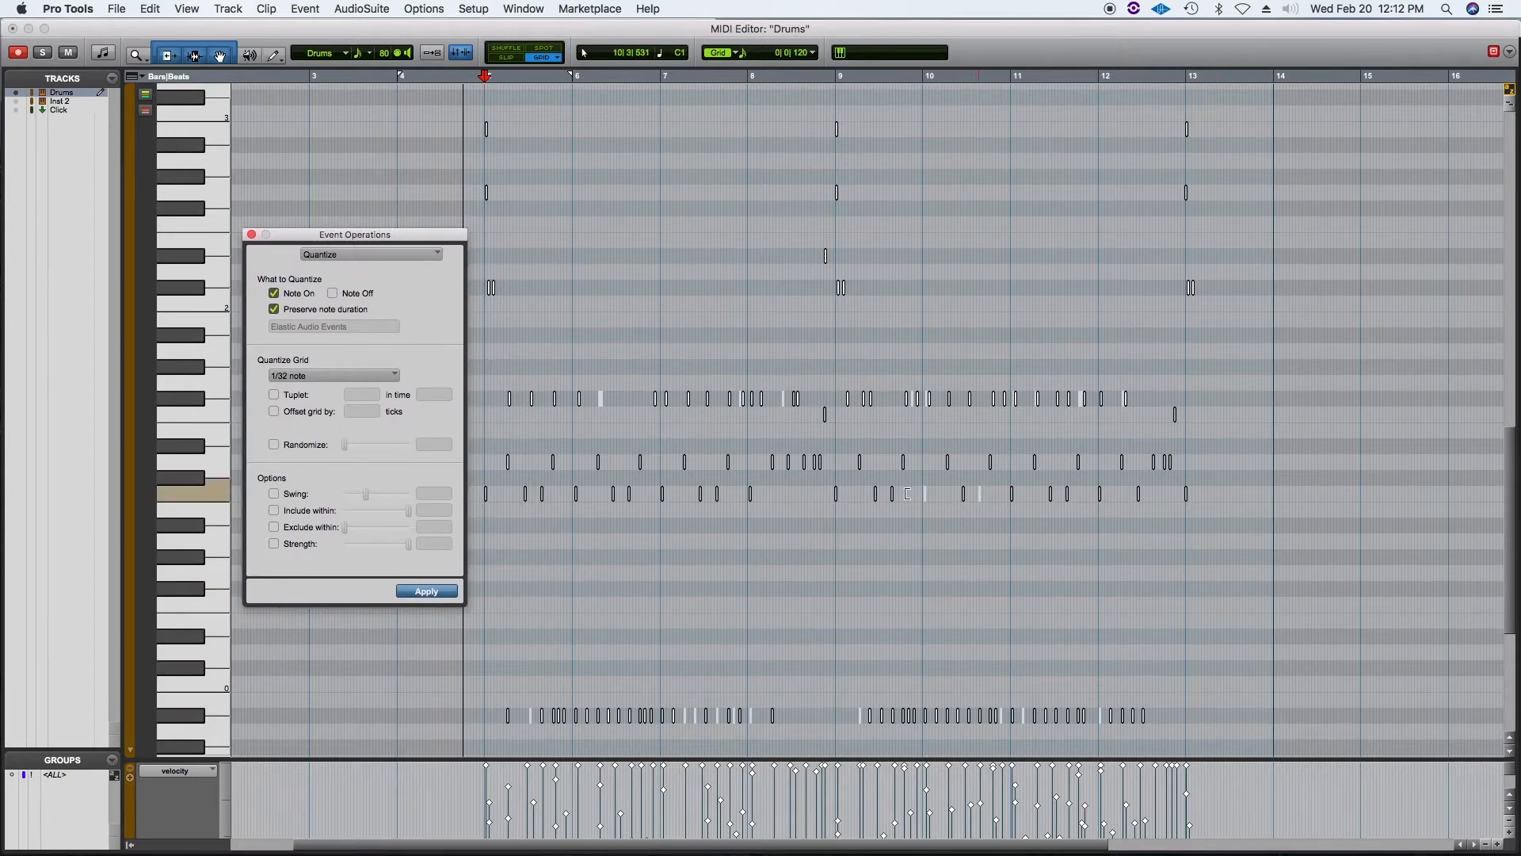
{"action": "left_click", "coordinate": [426, 592]}
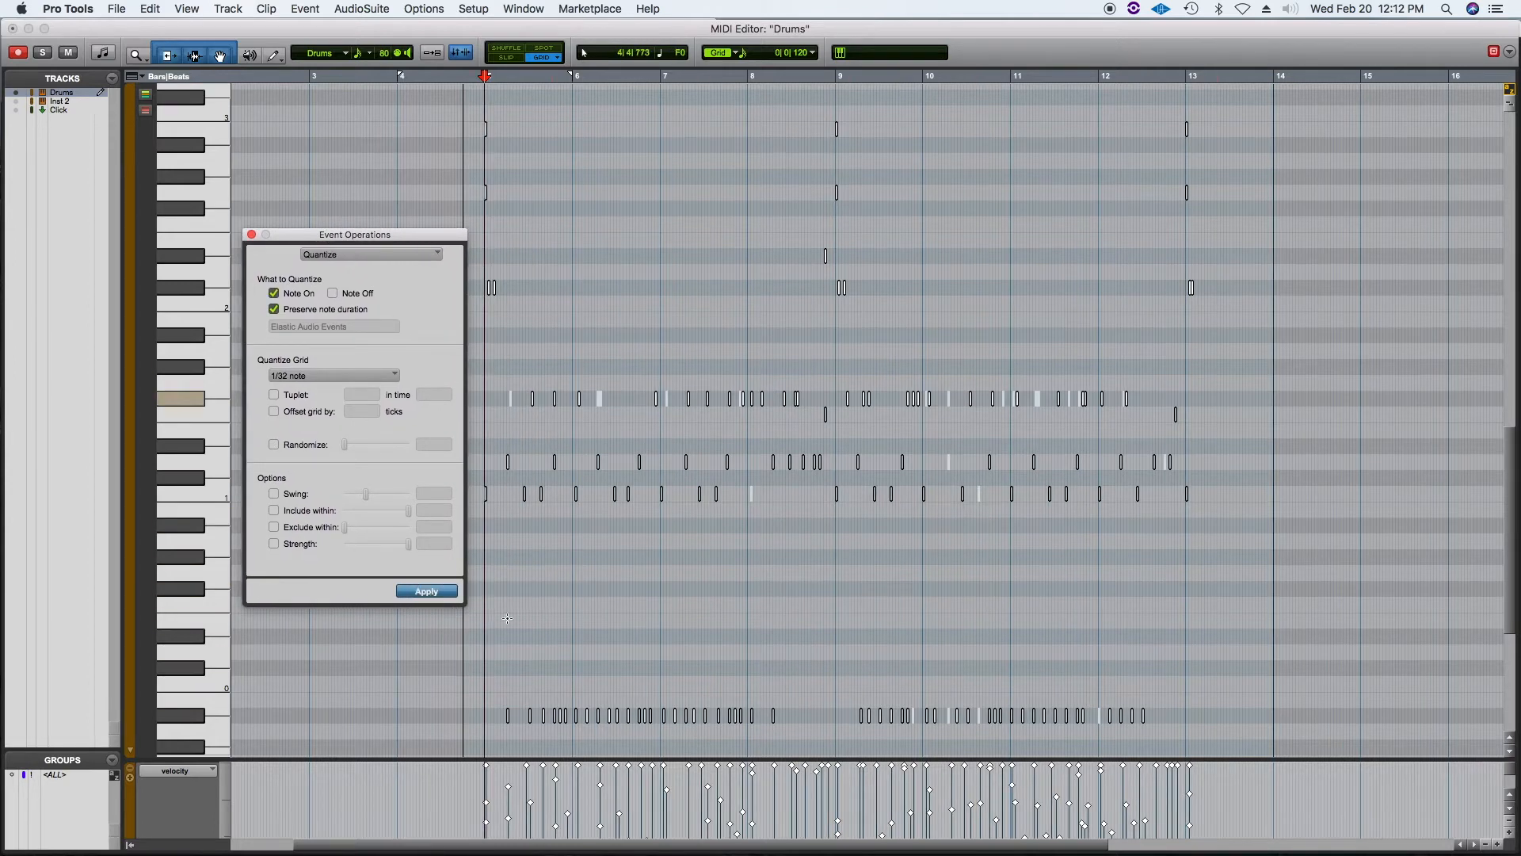
Step: Reselect all the notes and quantize them to a 1/16 note grid
{"action": "left_click", "coordinate": [483, 348]}
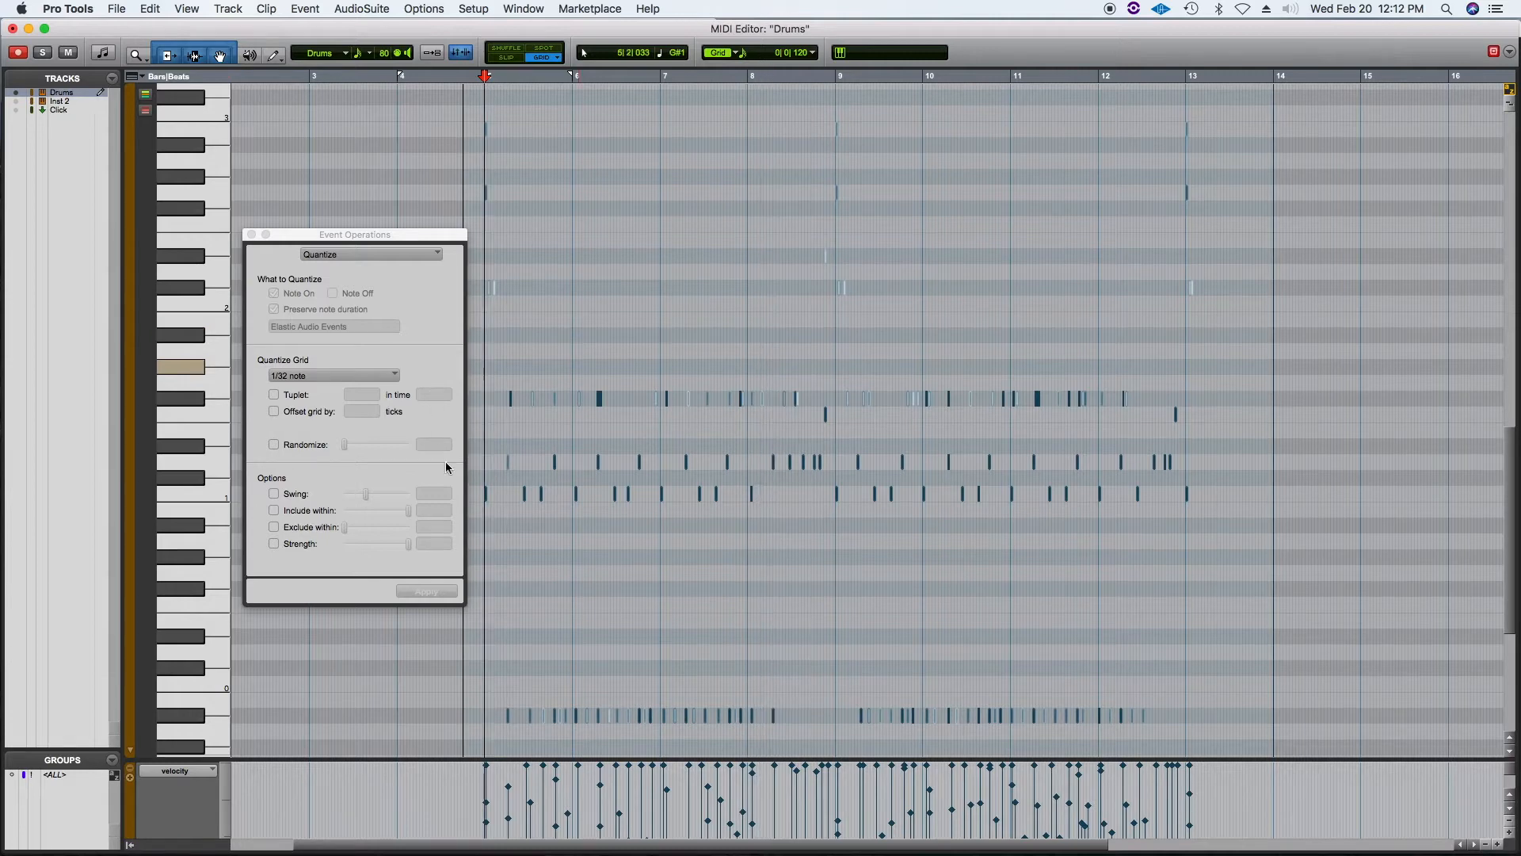
{"action": "key", "text": "super+a"}
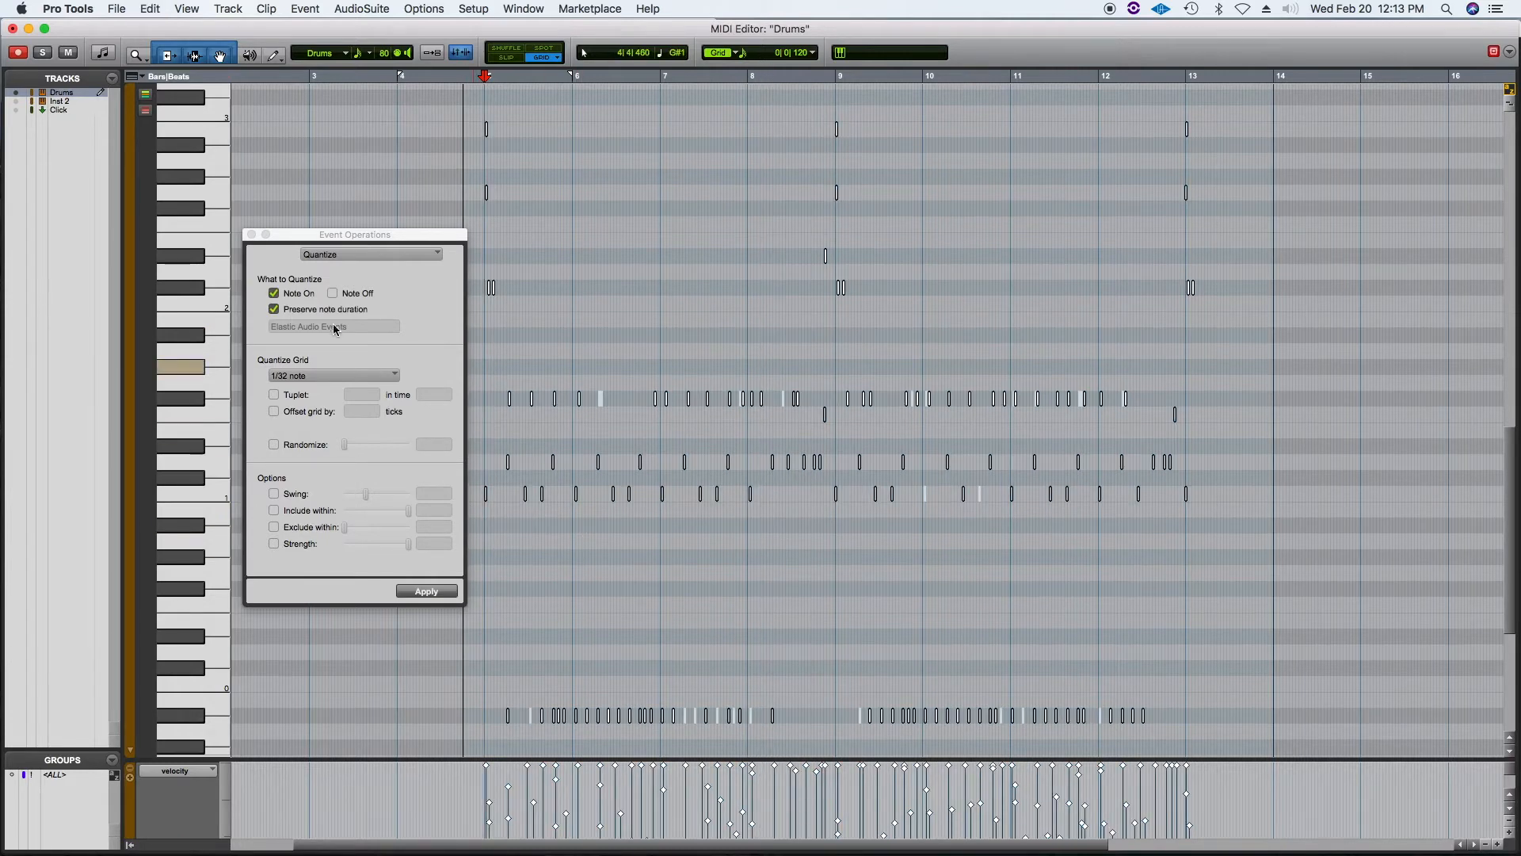
{"action": "left_click", "coordinate": [330, 383]}
{"action": "left_click", "coordinate": [326, 360]}
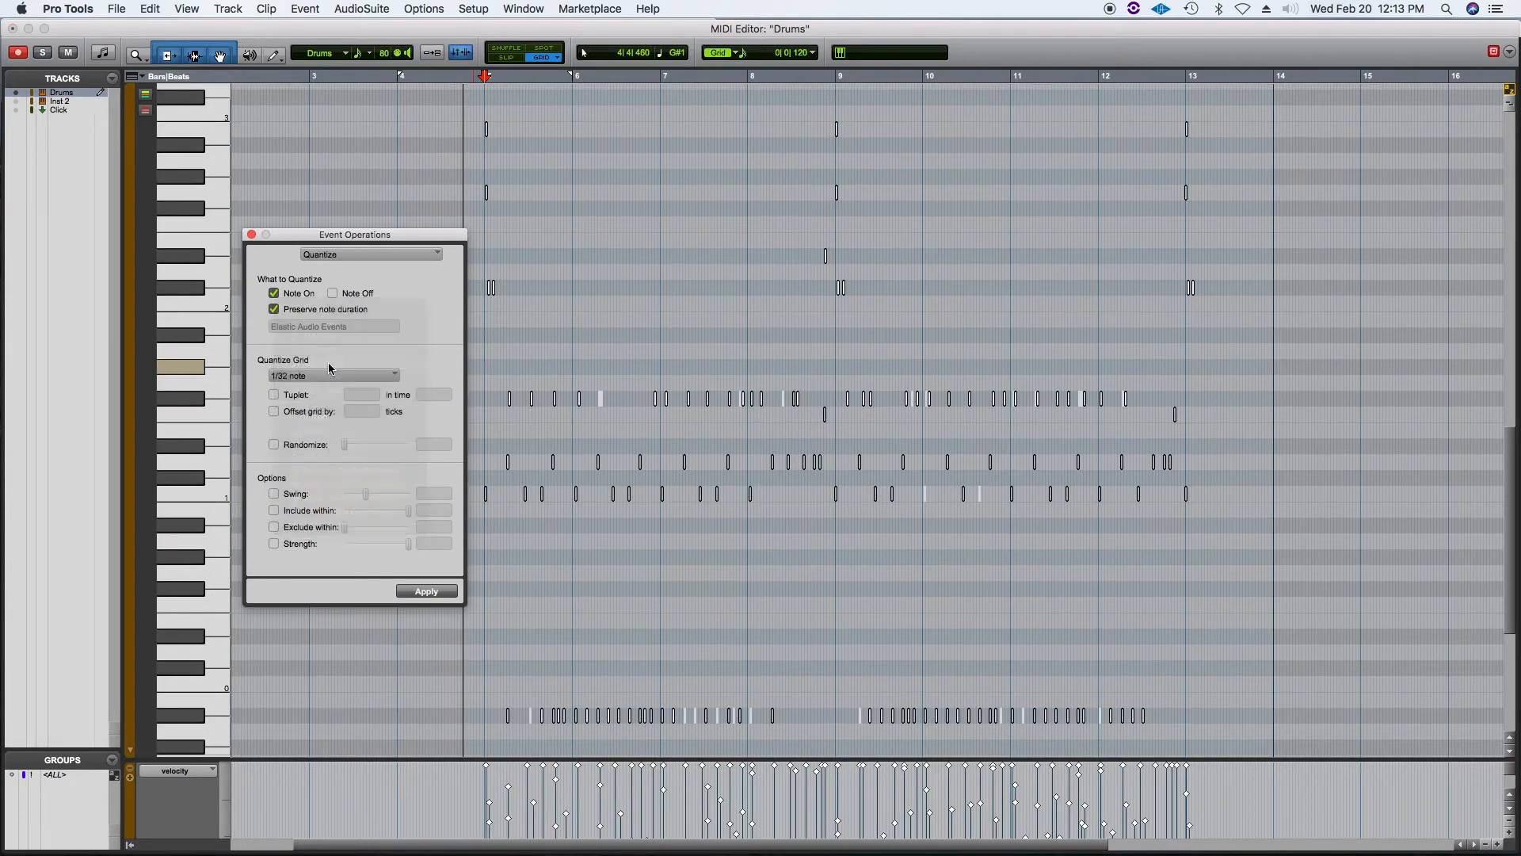
{"action": "left_click", "coordinate": [412, 593]}
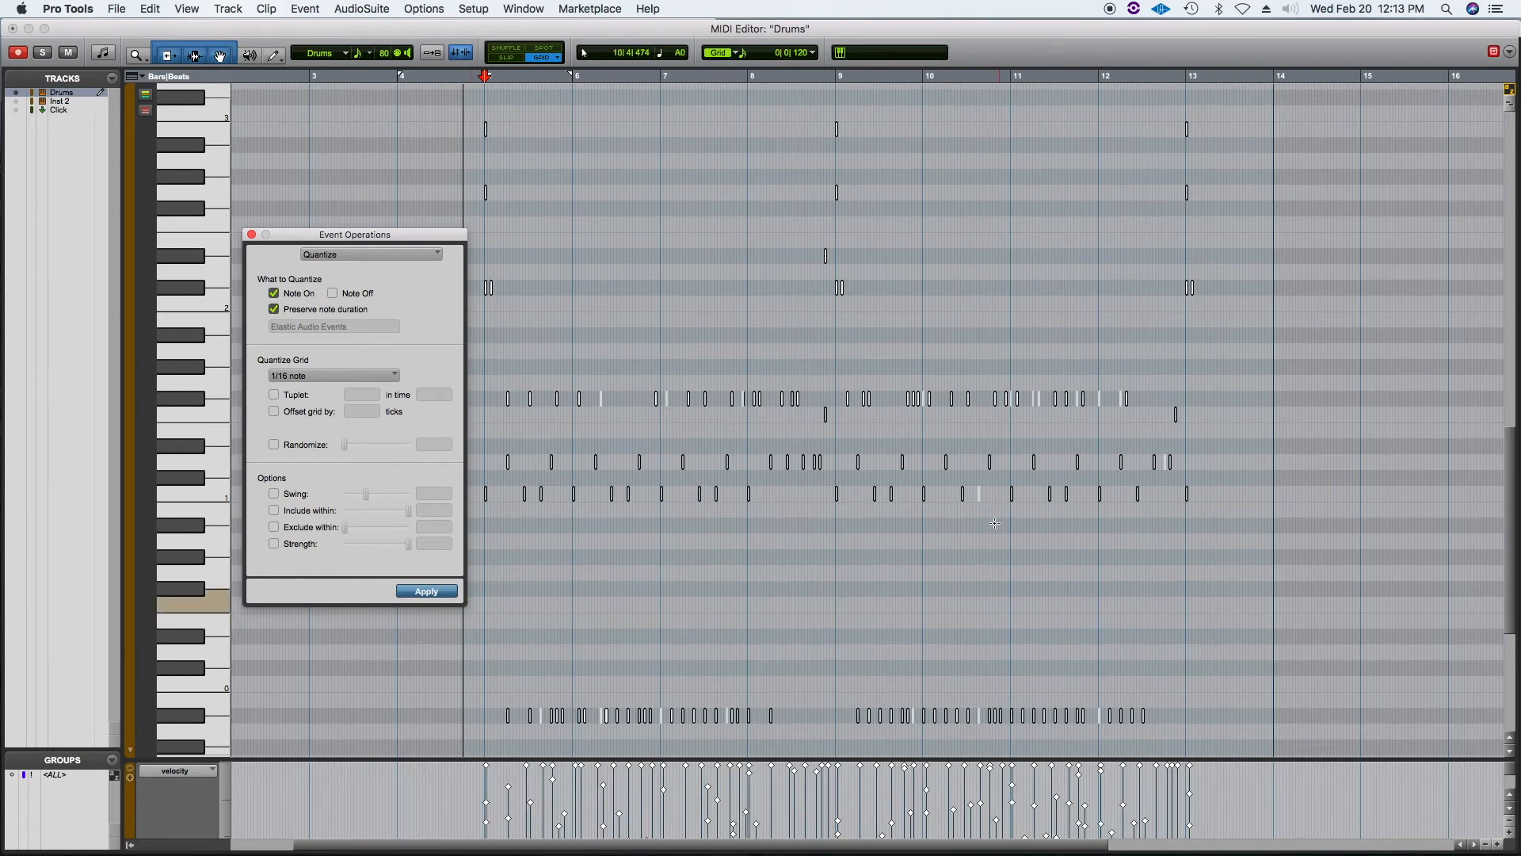
Step: Quantize the notes to a 1/8 note grid and play back the result
{"action": "key", "text": "space"}
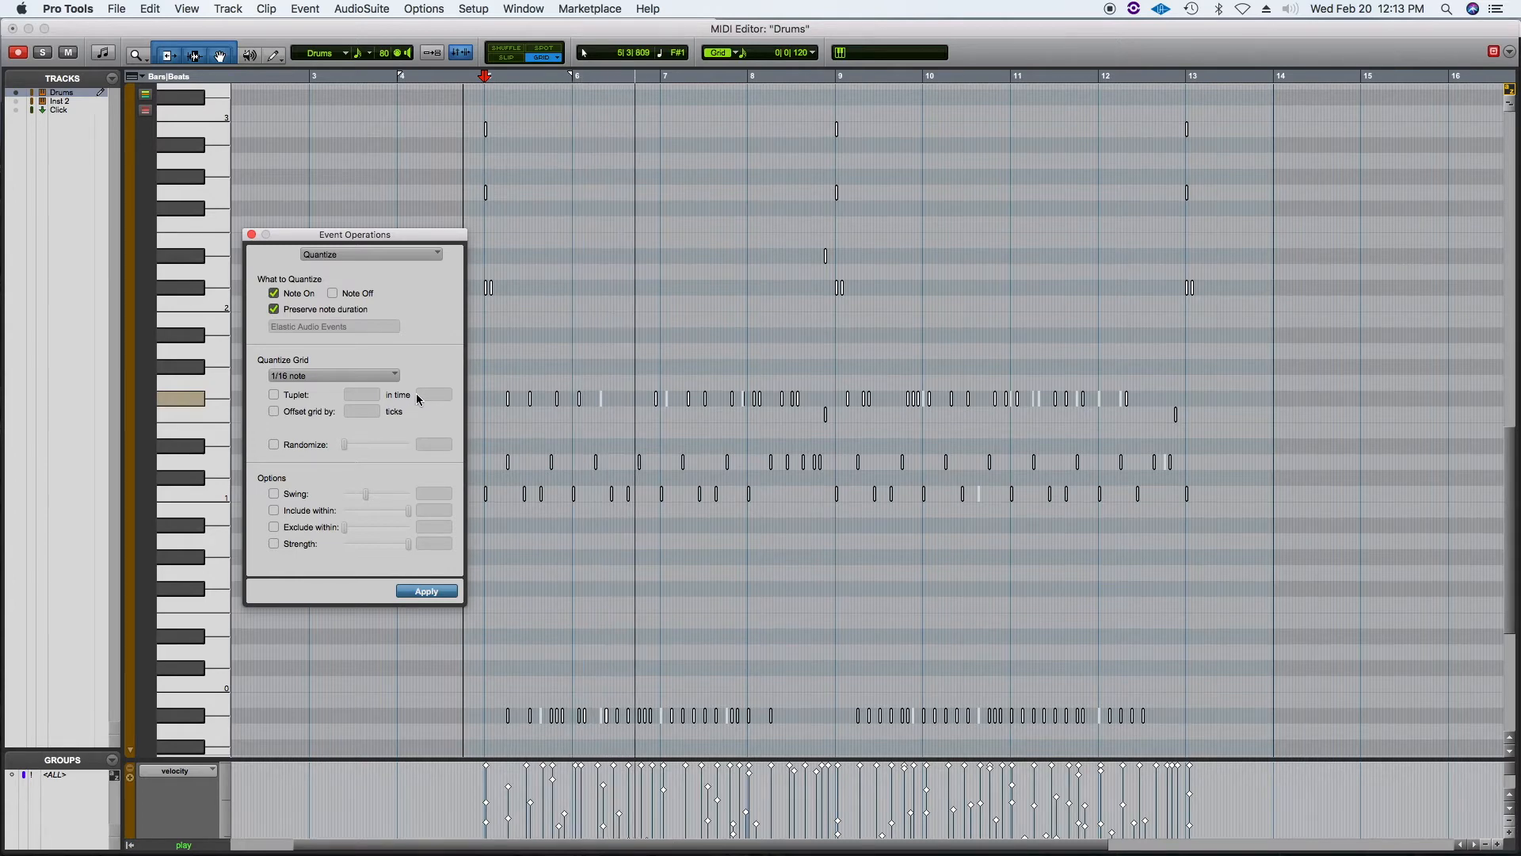
{"action": "left_click", "coordinate": [333, 375]}
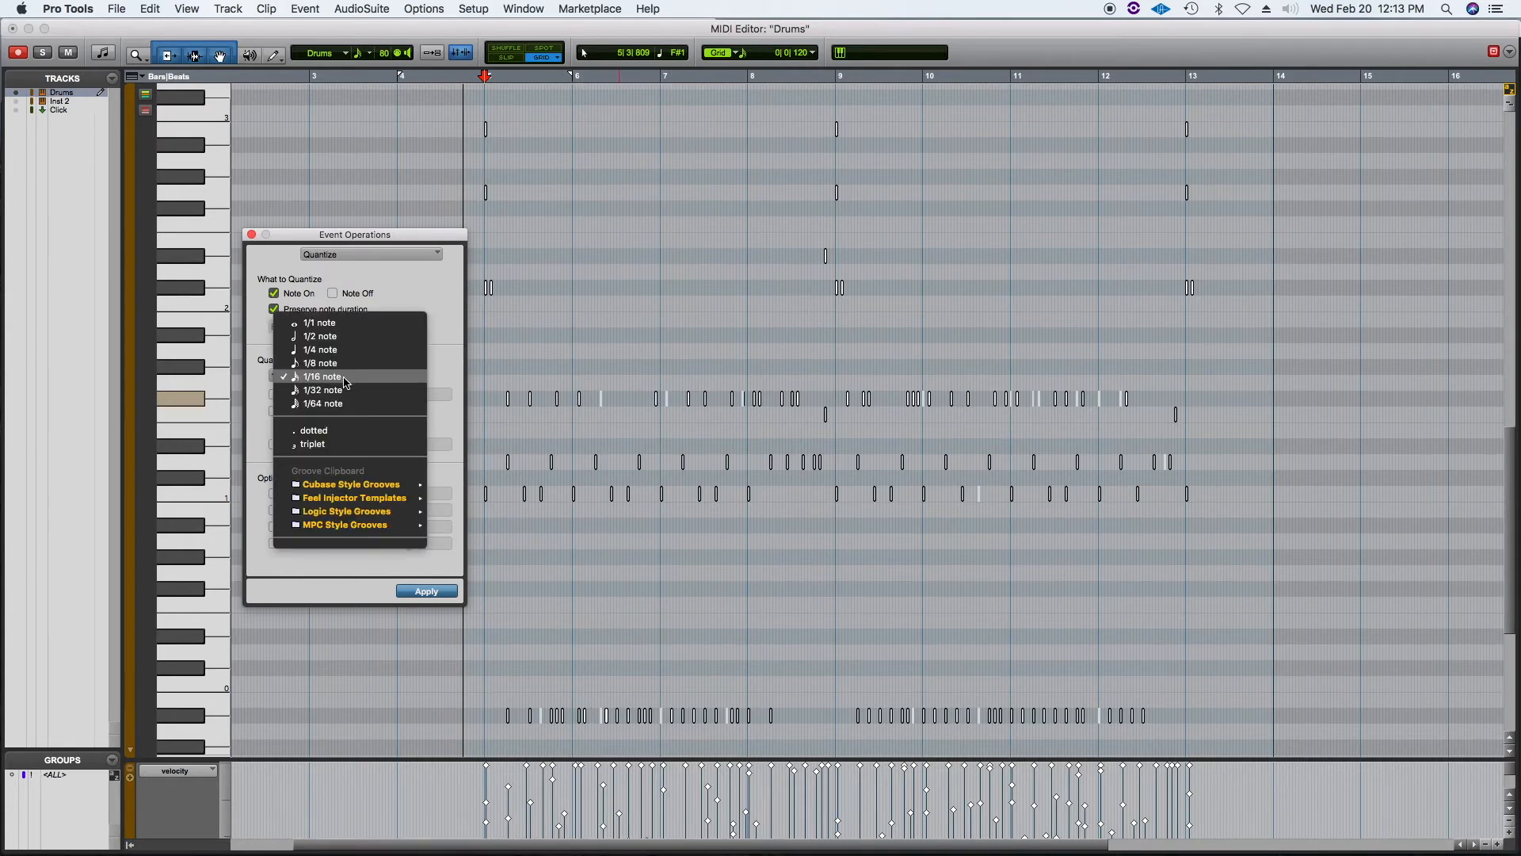
{"action": "left_click", "coordinate": [334, 365]}
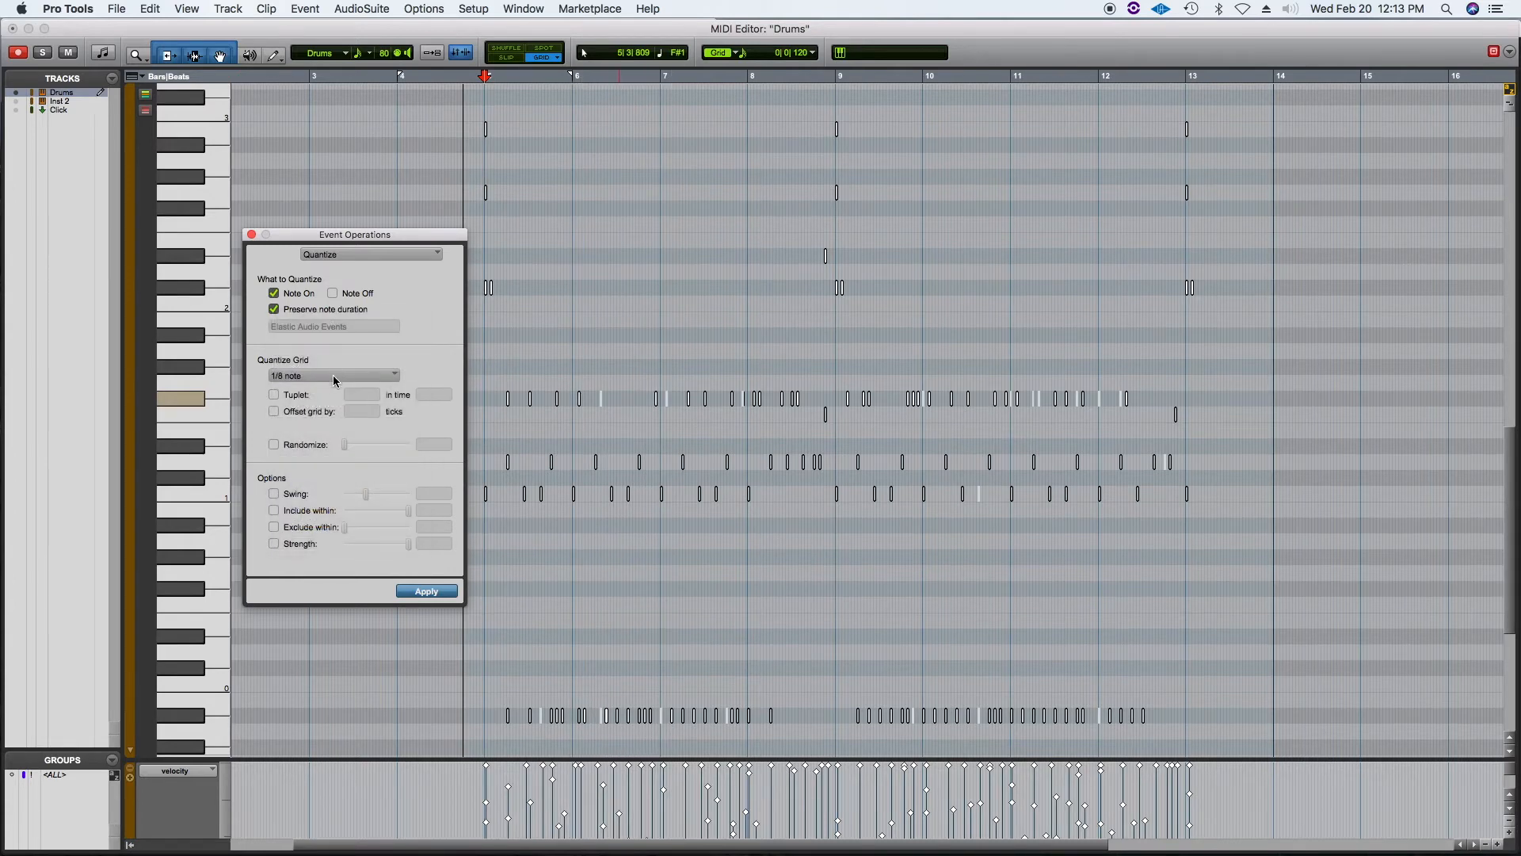
{"action": "left_click", "coordinate": [426, 591]}
{"action": "left_click", "coordinate": [431, 593]}
{"action": "key", "text": "space"}
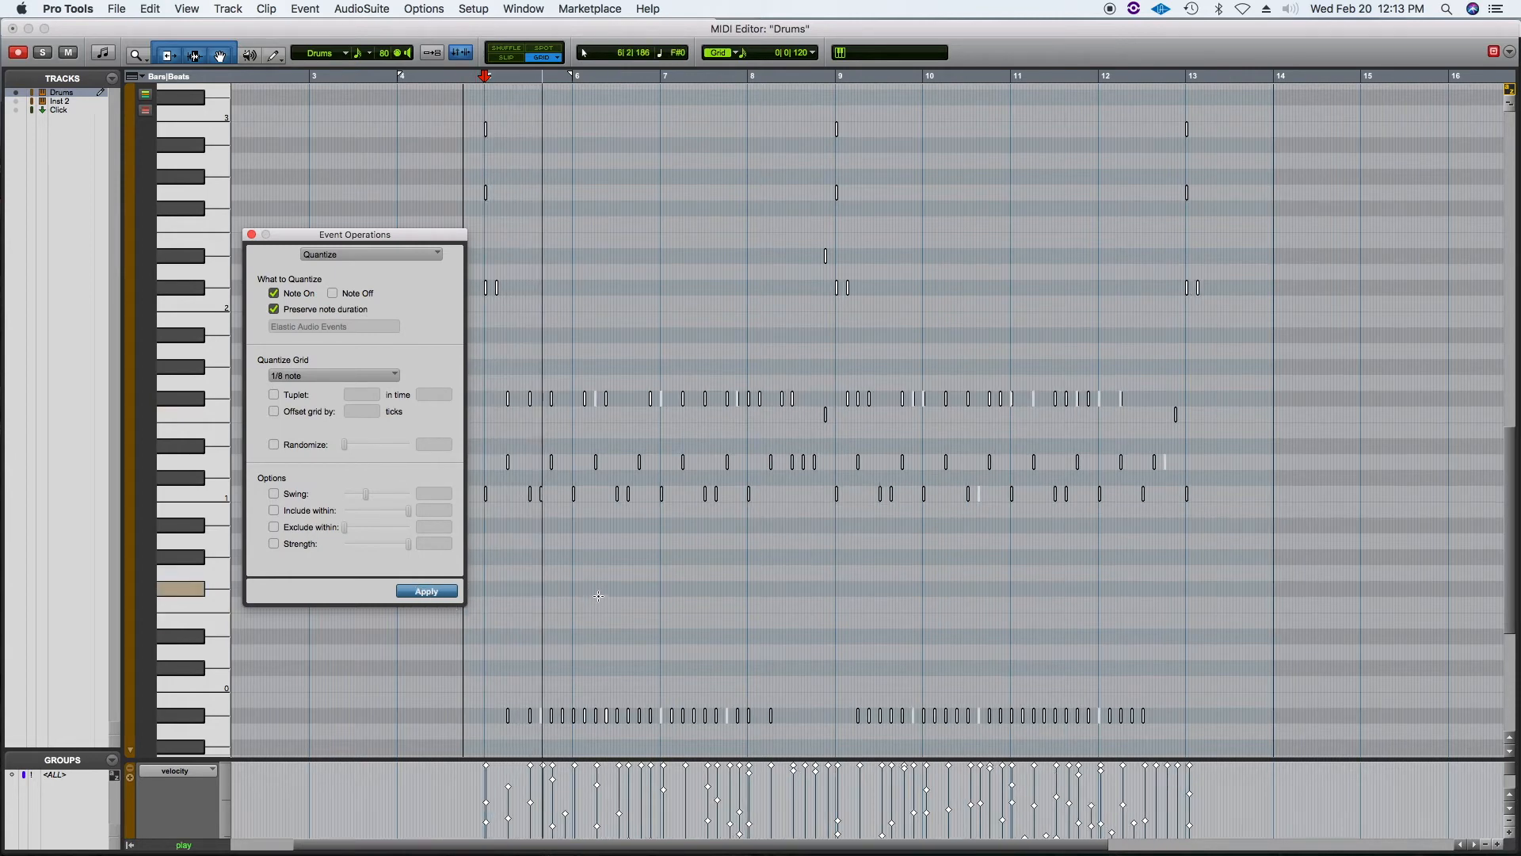
{"action": "key", "text": "space"}
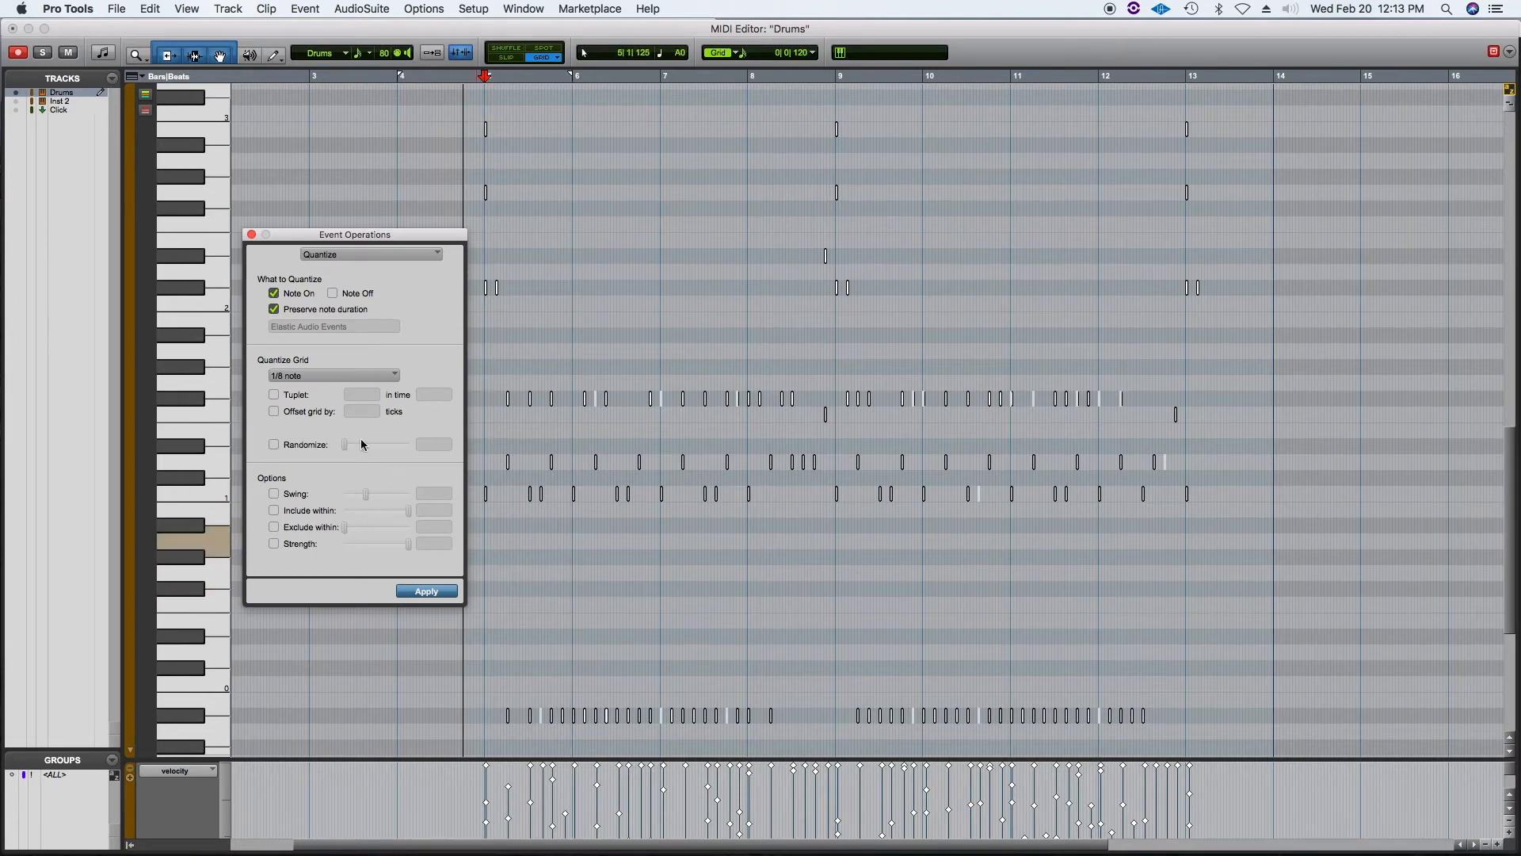
Step: Undo the 1/8 quantize and reapply quantizing with a 1/16 note grid
{"action": "left_click", "coordinate": [339, 378]}
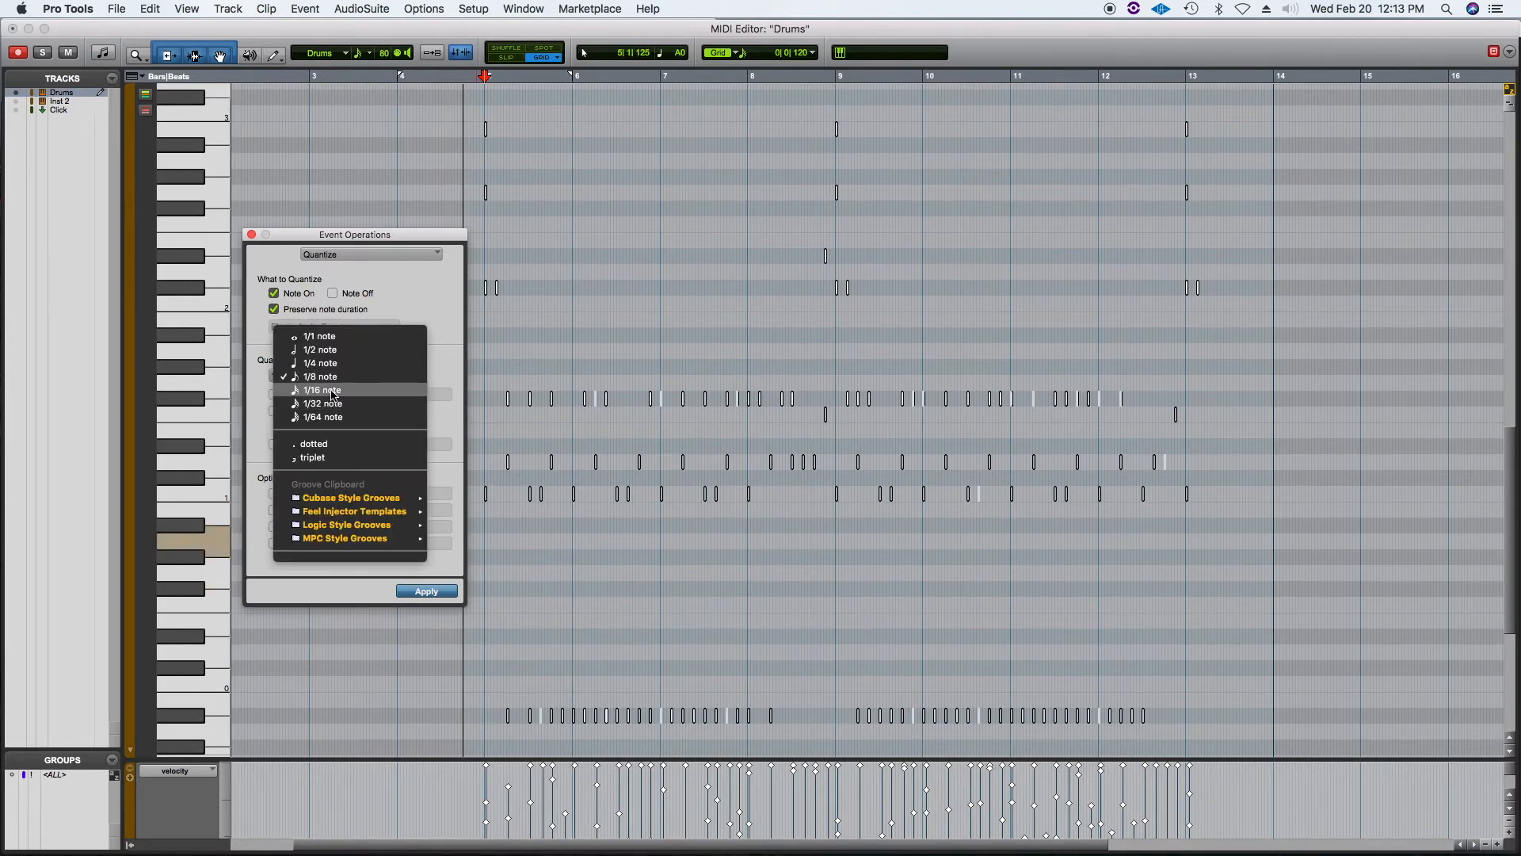
{"action": "left_click", "coordinate": [332, 391]}
{"action": "key", "text": "super+z"}
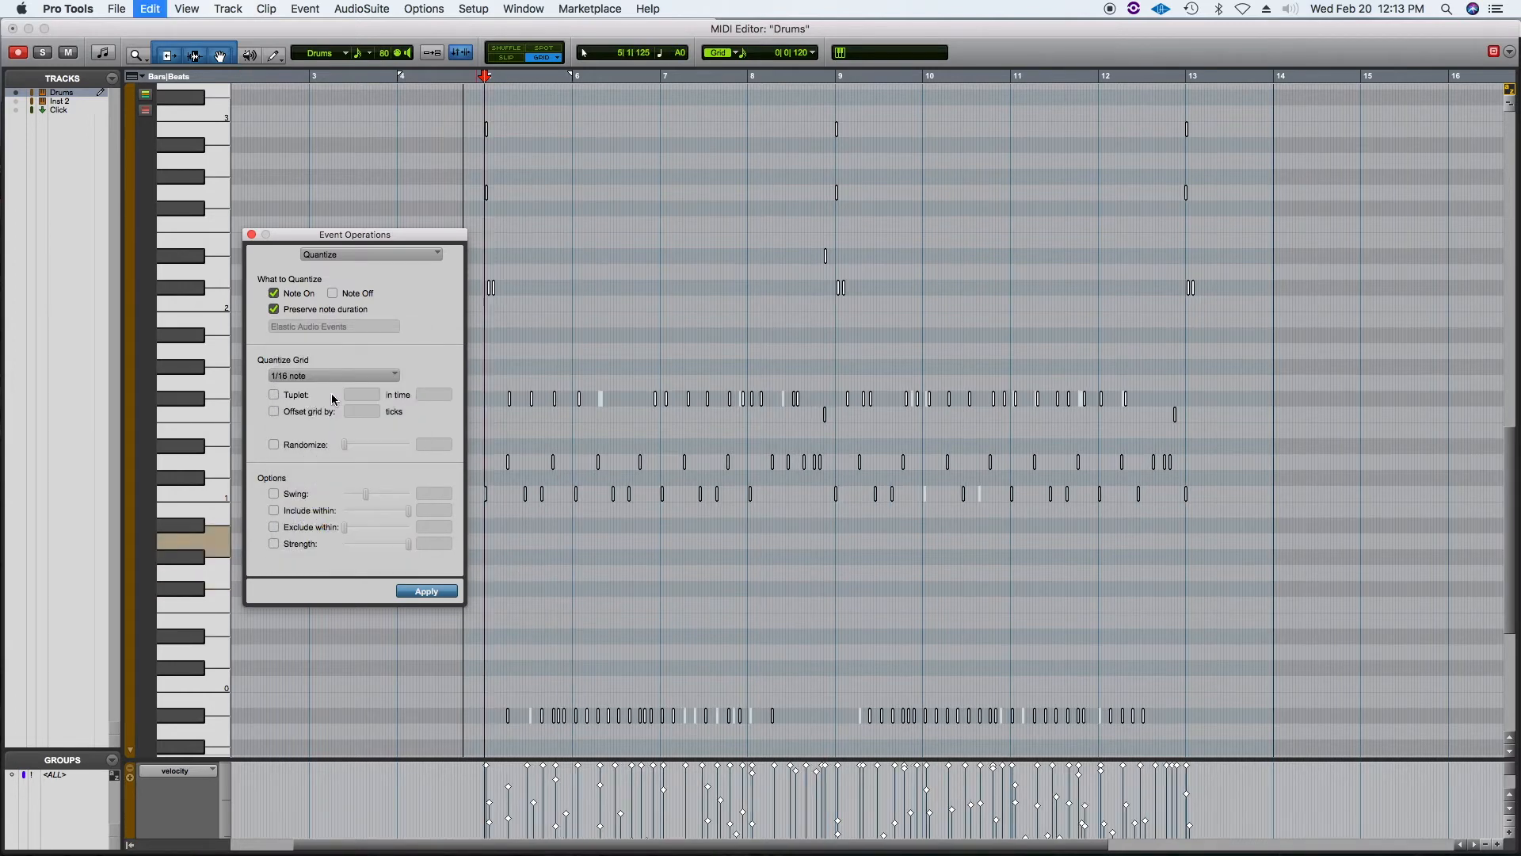
{"action": "left_click", "coordinate": [427, 592]}
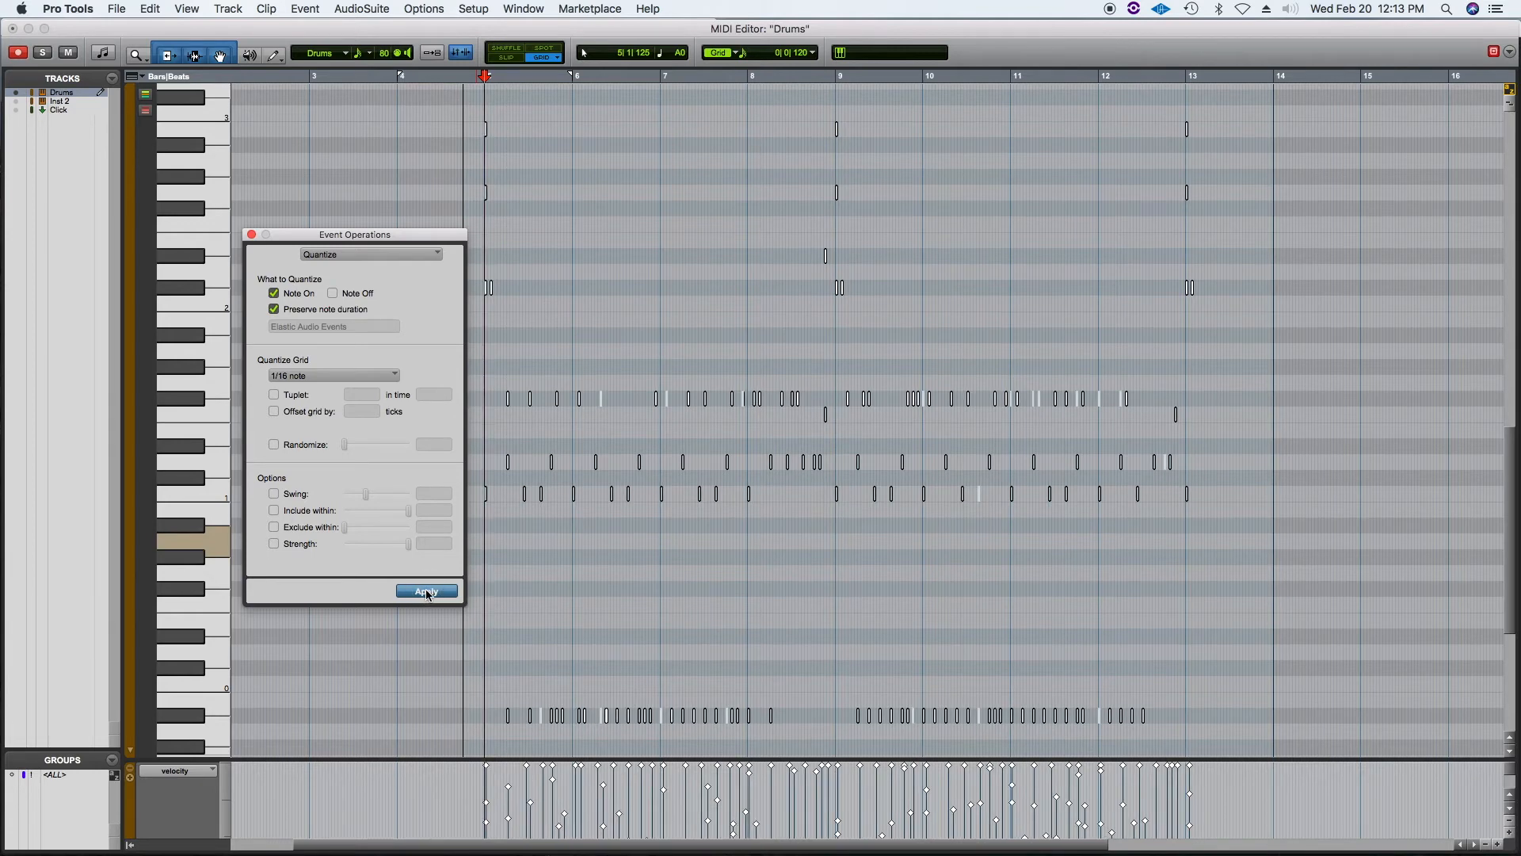